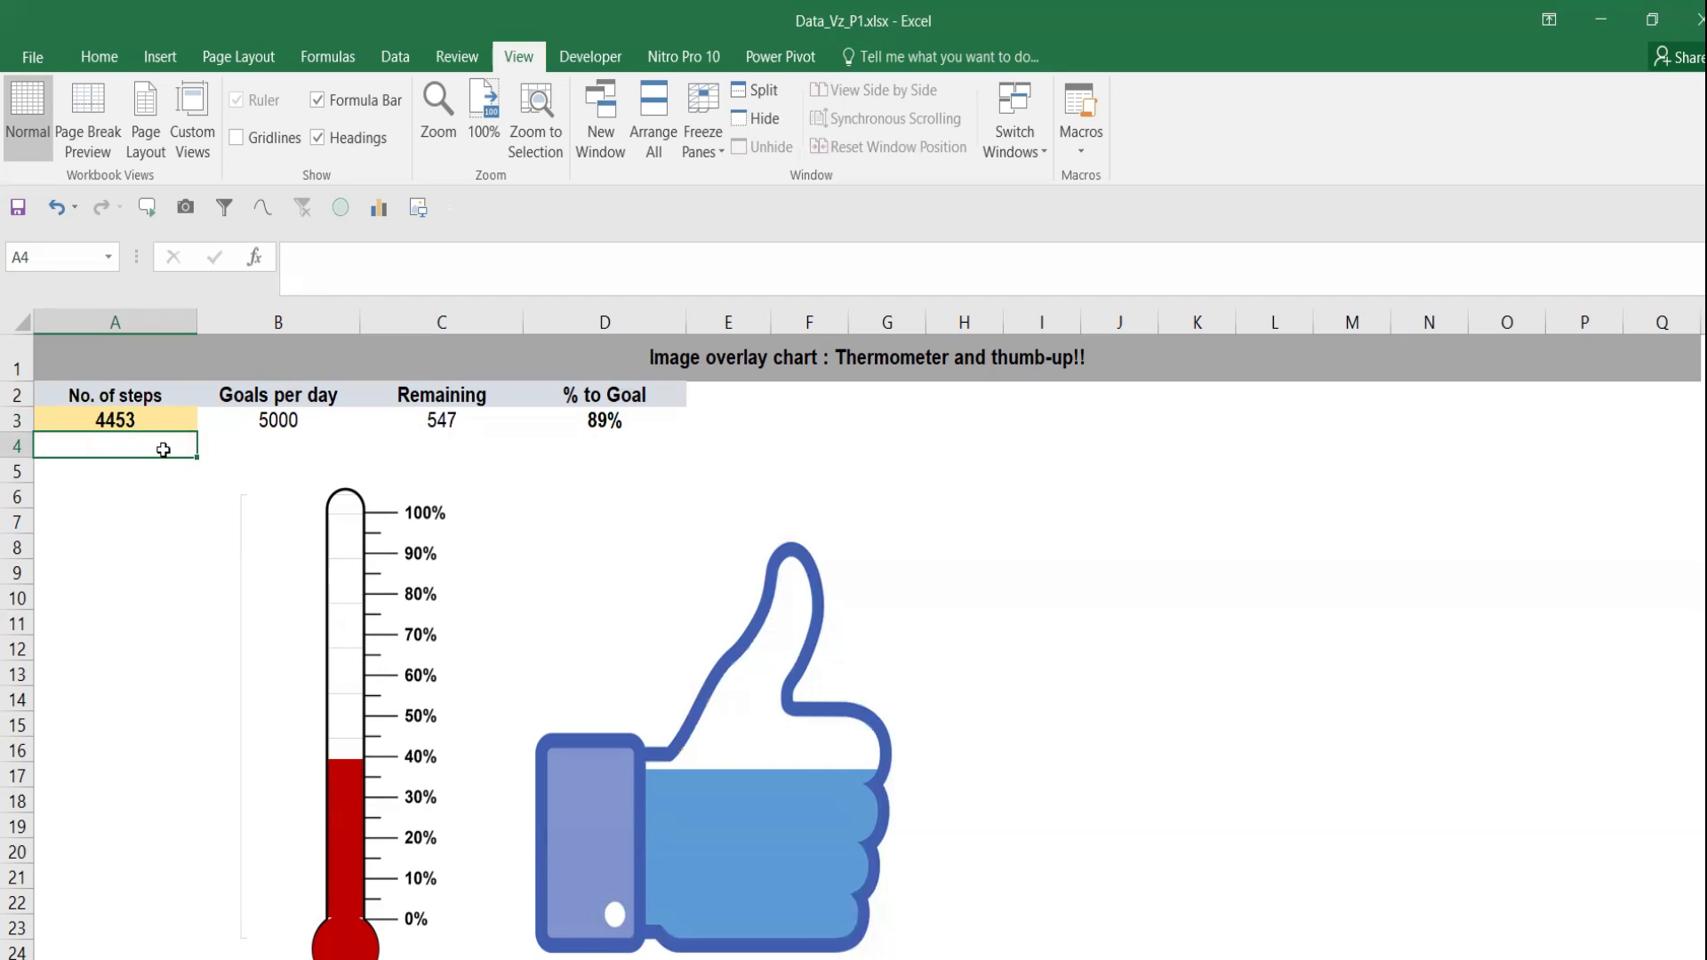
Delete the existing thermometer and thumbs-up graphics together with the charts behind them
{"action": "left_click", "coordinate": [472, 565]}
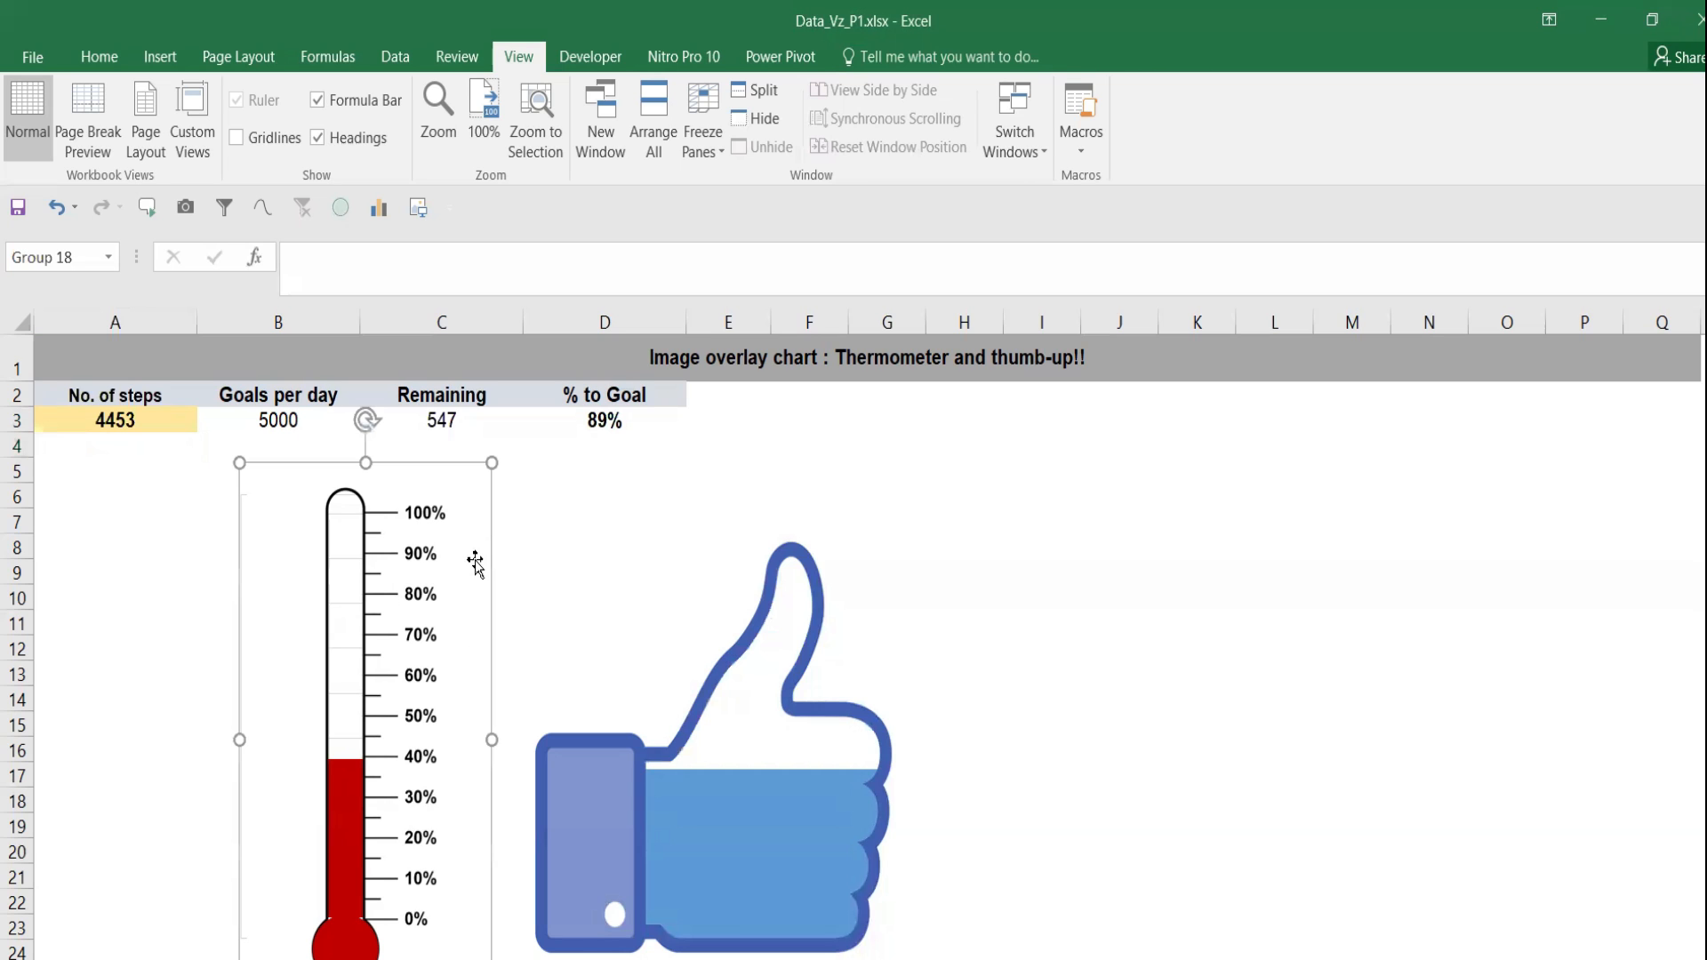
{"action": "key", "text": "Delete"}
{"action": "left_click", "coordinate": [441, 538]}
{"action": "key", "text": "Delete"}
{"action": "left_click", "coordinate": [659, 659]}
{"action": "key", "text": "Delete"}
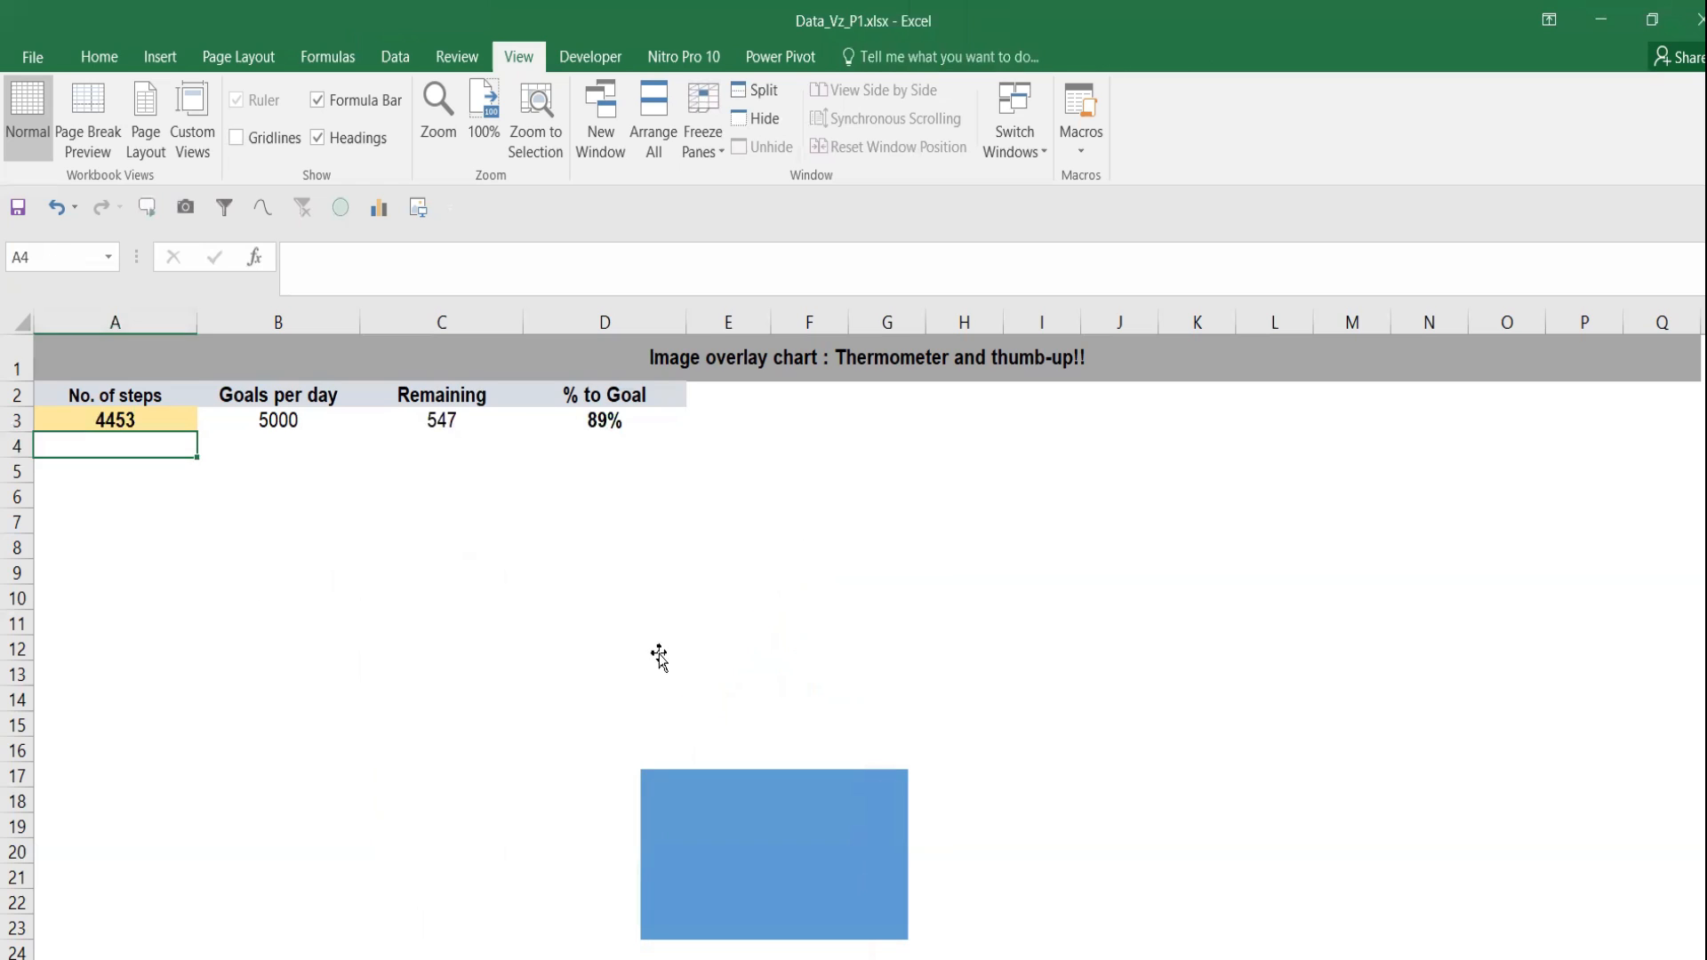
{"action": "left_click", "coordinate": [658, 659]}
{"action": "key", "text": "Delete"}
{"action": "left_click", "coordinate": [499, 556]}
{"action": "left_click", "coordinate": [677, 591]}
{"action": "left_click", "coordinate": [578, 731]}
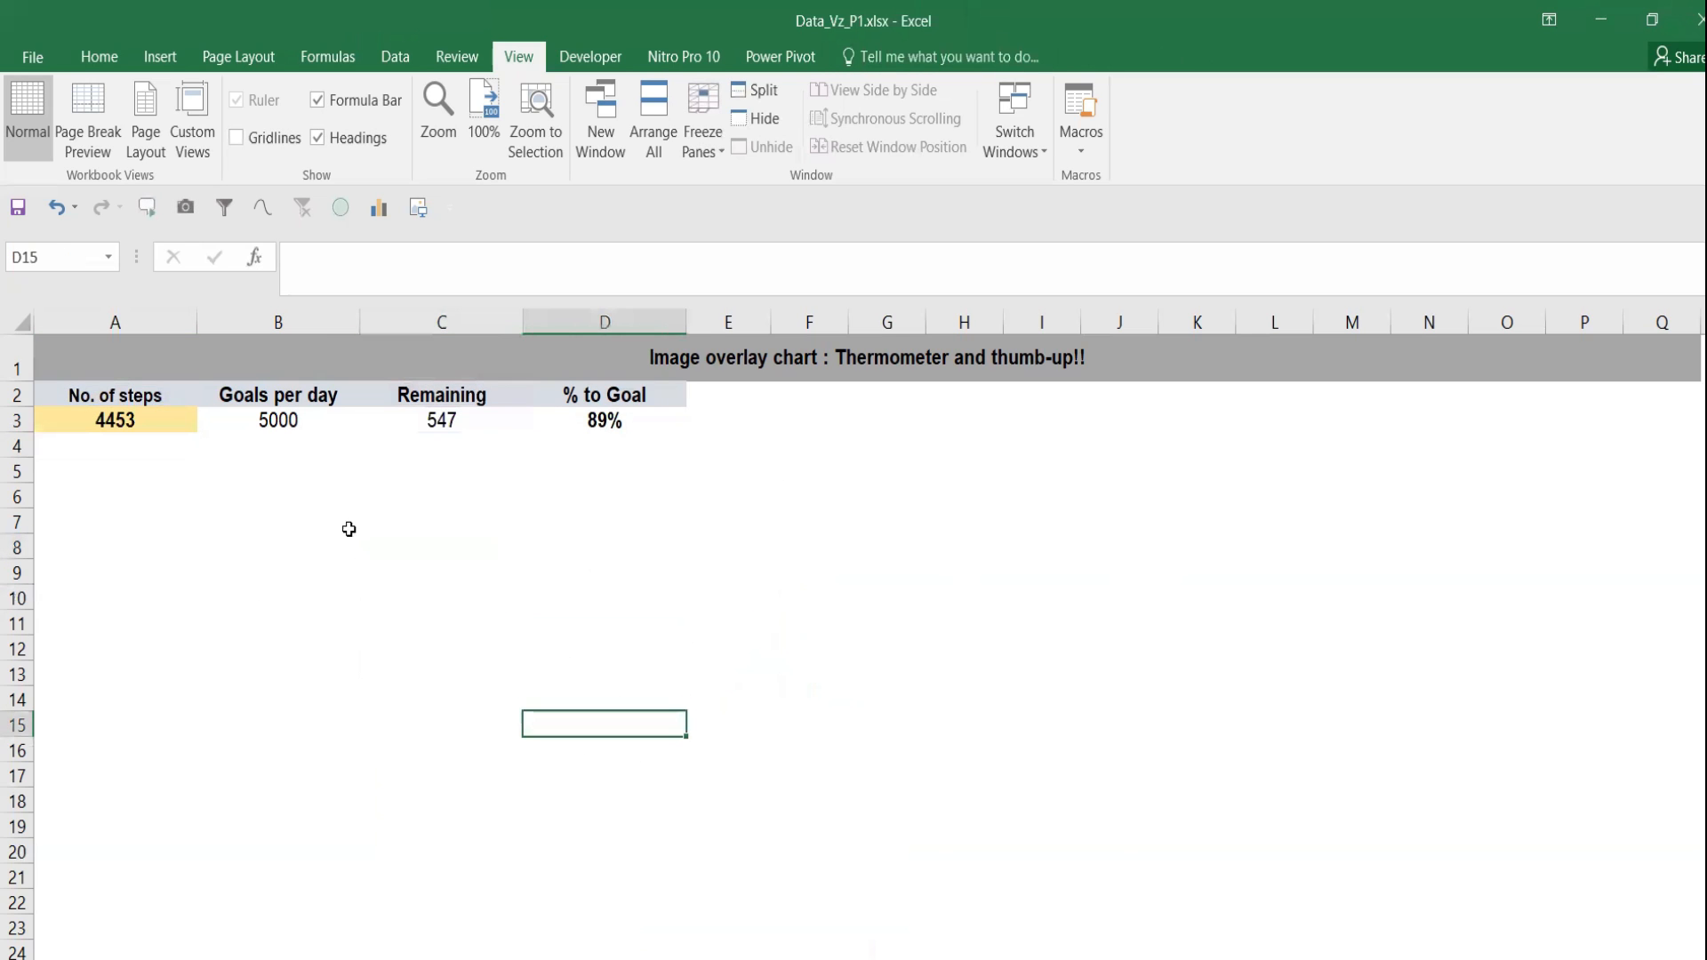
Replace the random-number formula under No. of steps in A3 with 1000
{"action": "left_click", "coordinate": [138, 394]}
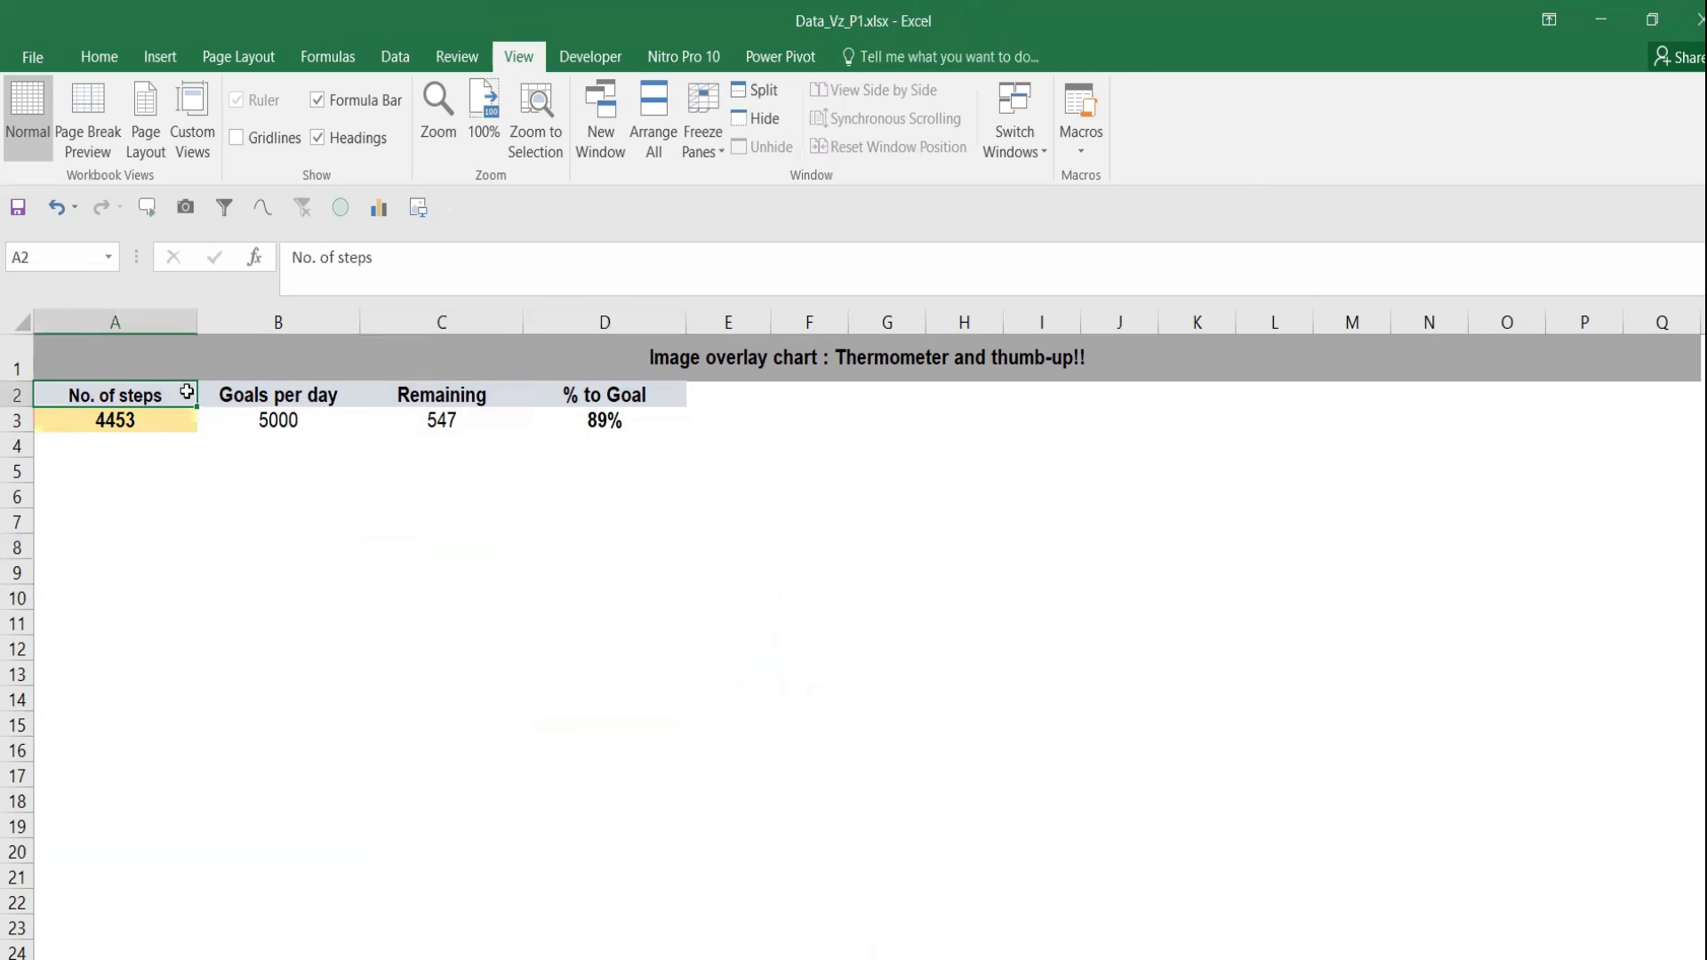
{"action": "left_click", "coordinate": [163, 423]}
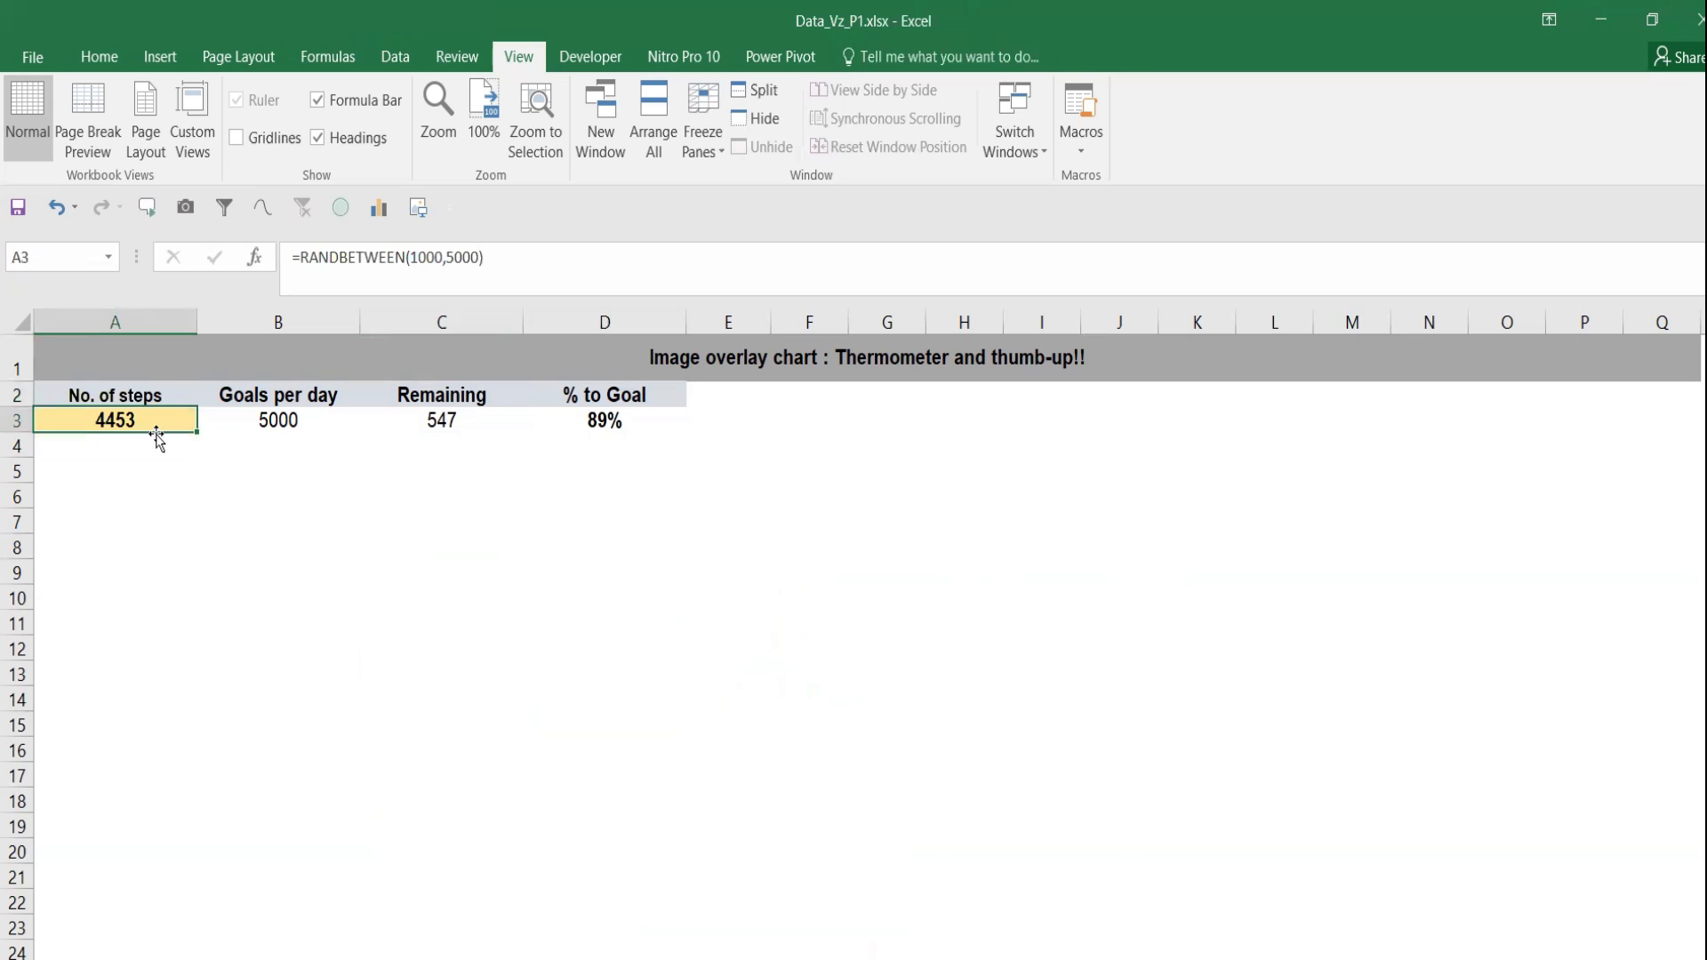
{"action": "type", "text": "1000"}
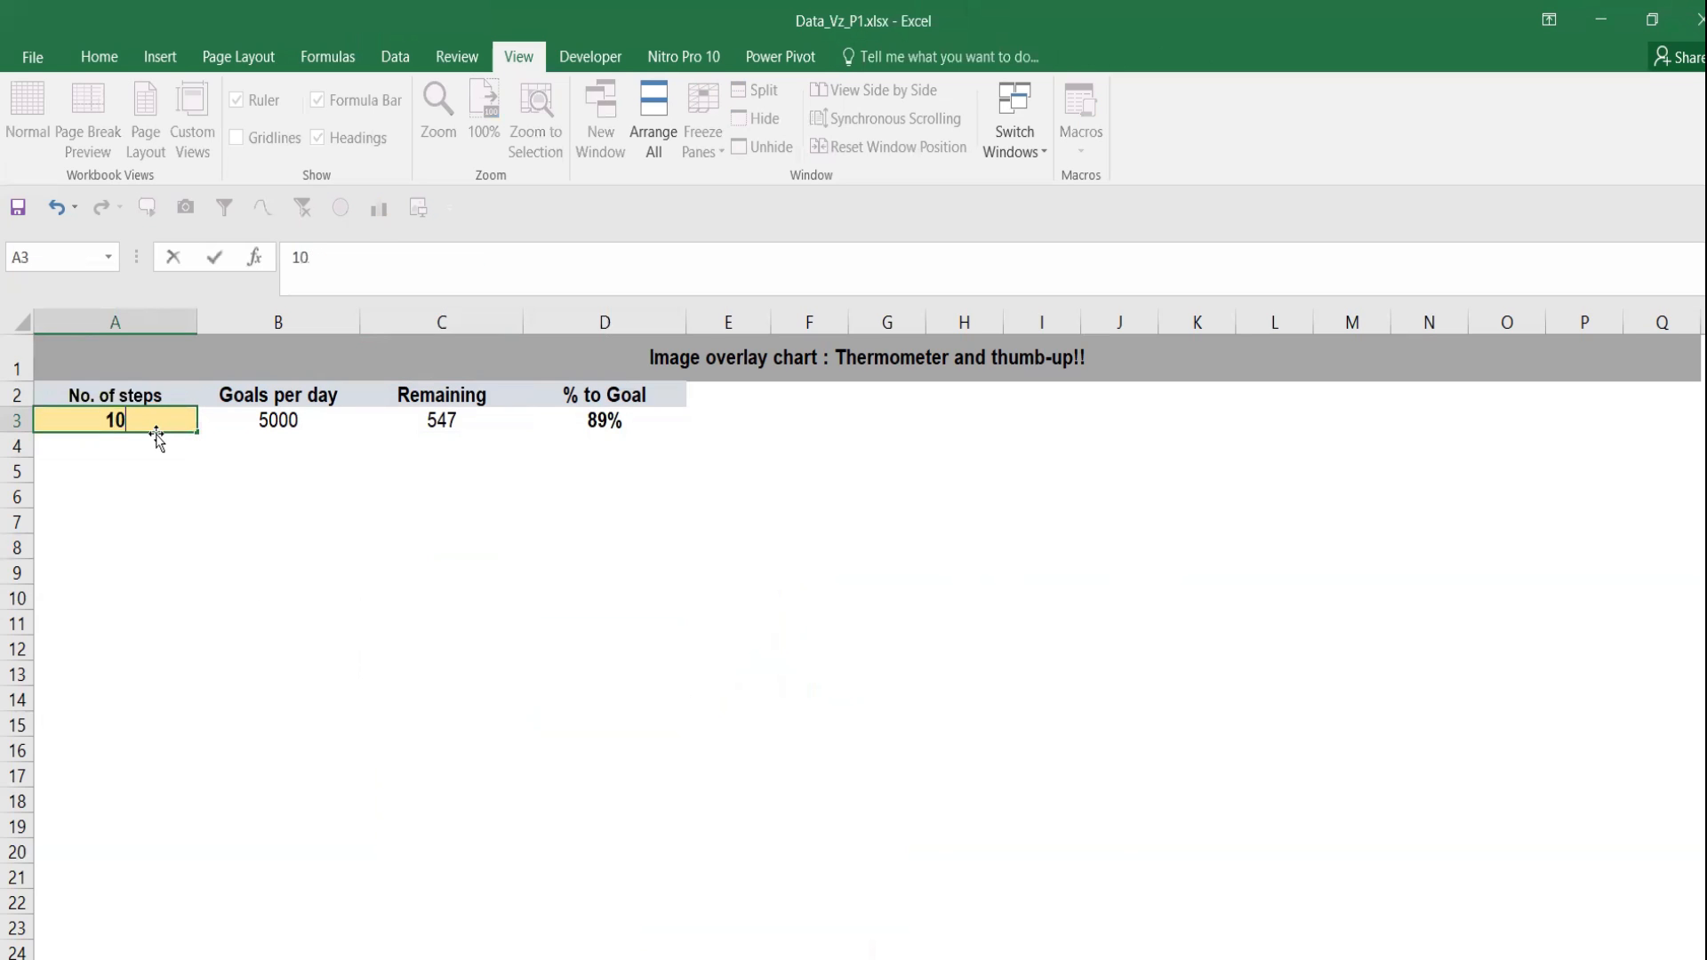
{"action": "key", "text": "Return"}
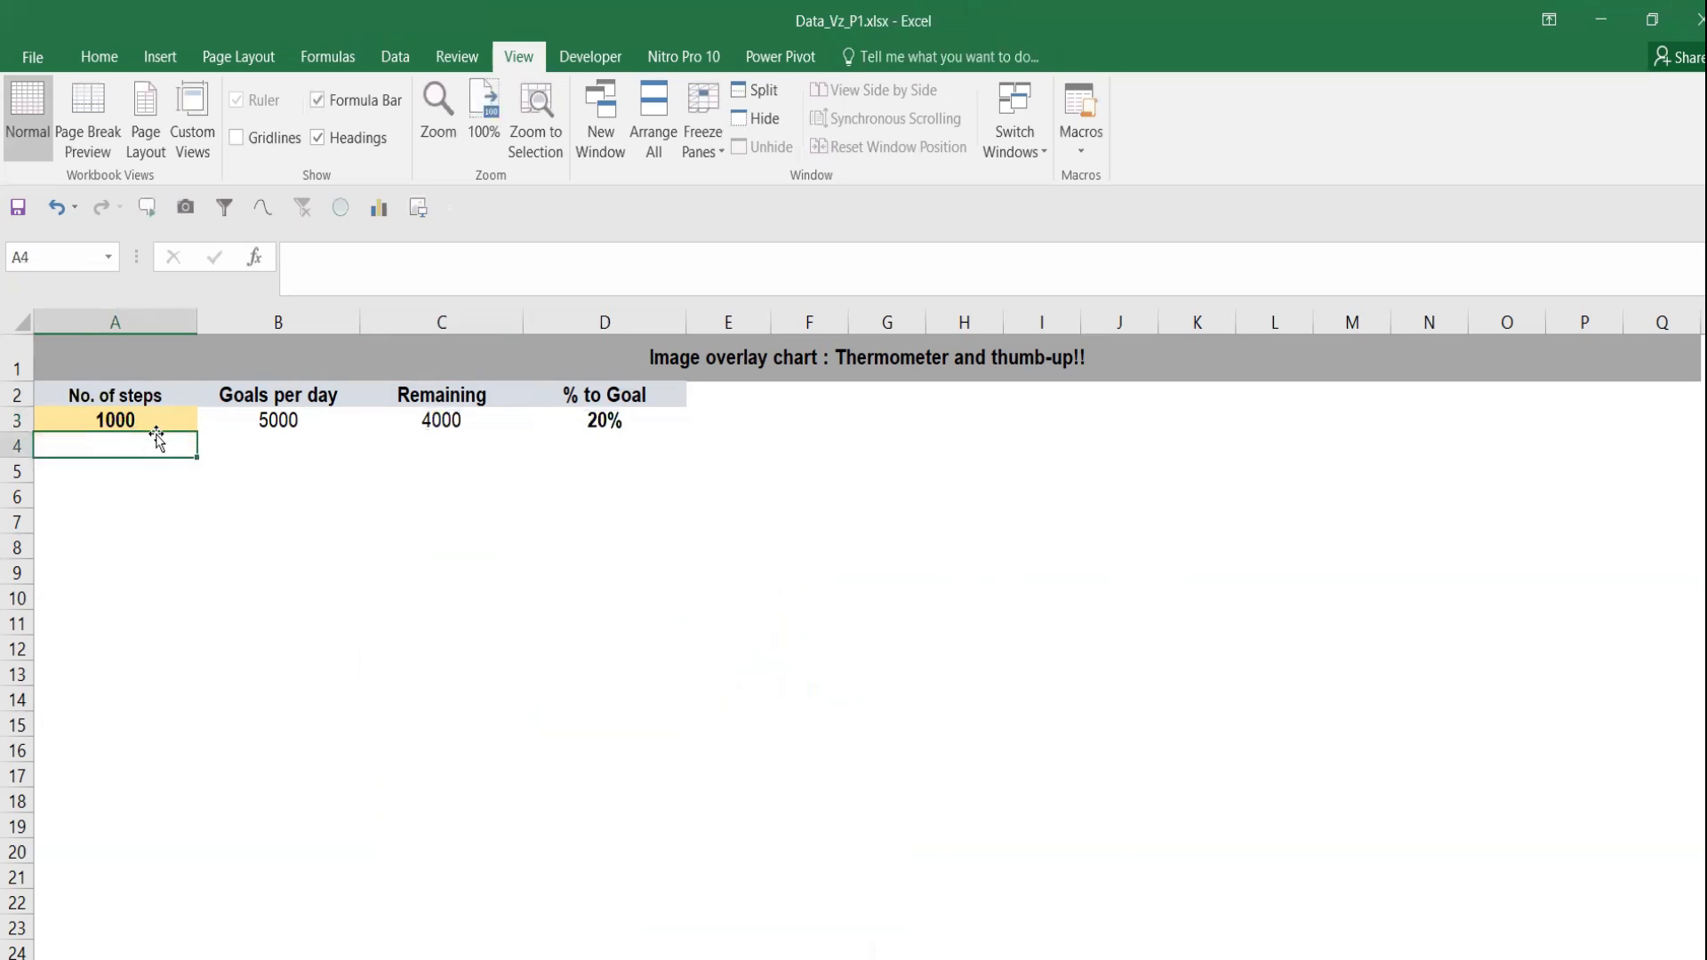
Review the Goals per day and Remaining columns, and re-enter the % to Goal formula in D3 as =A3/B3
{"action": "left_click", "coordinate": [277, 398]}
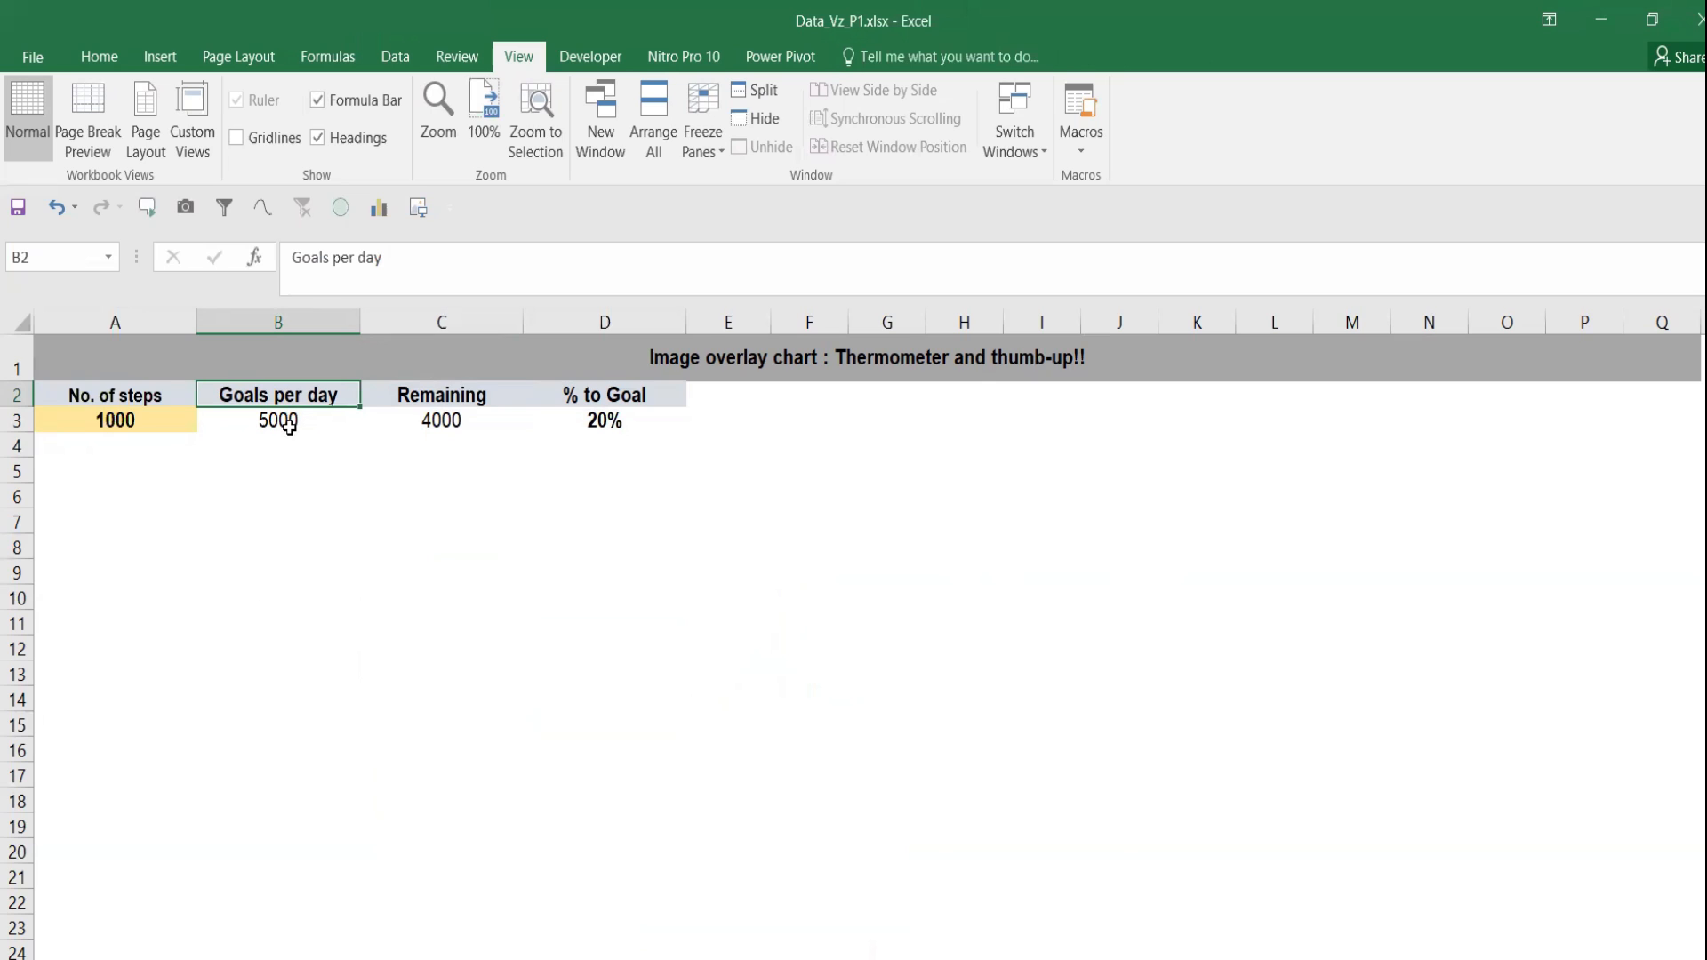
{"action": "left_click", "coordinate": [419, 422]}
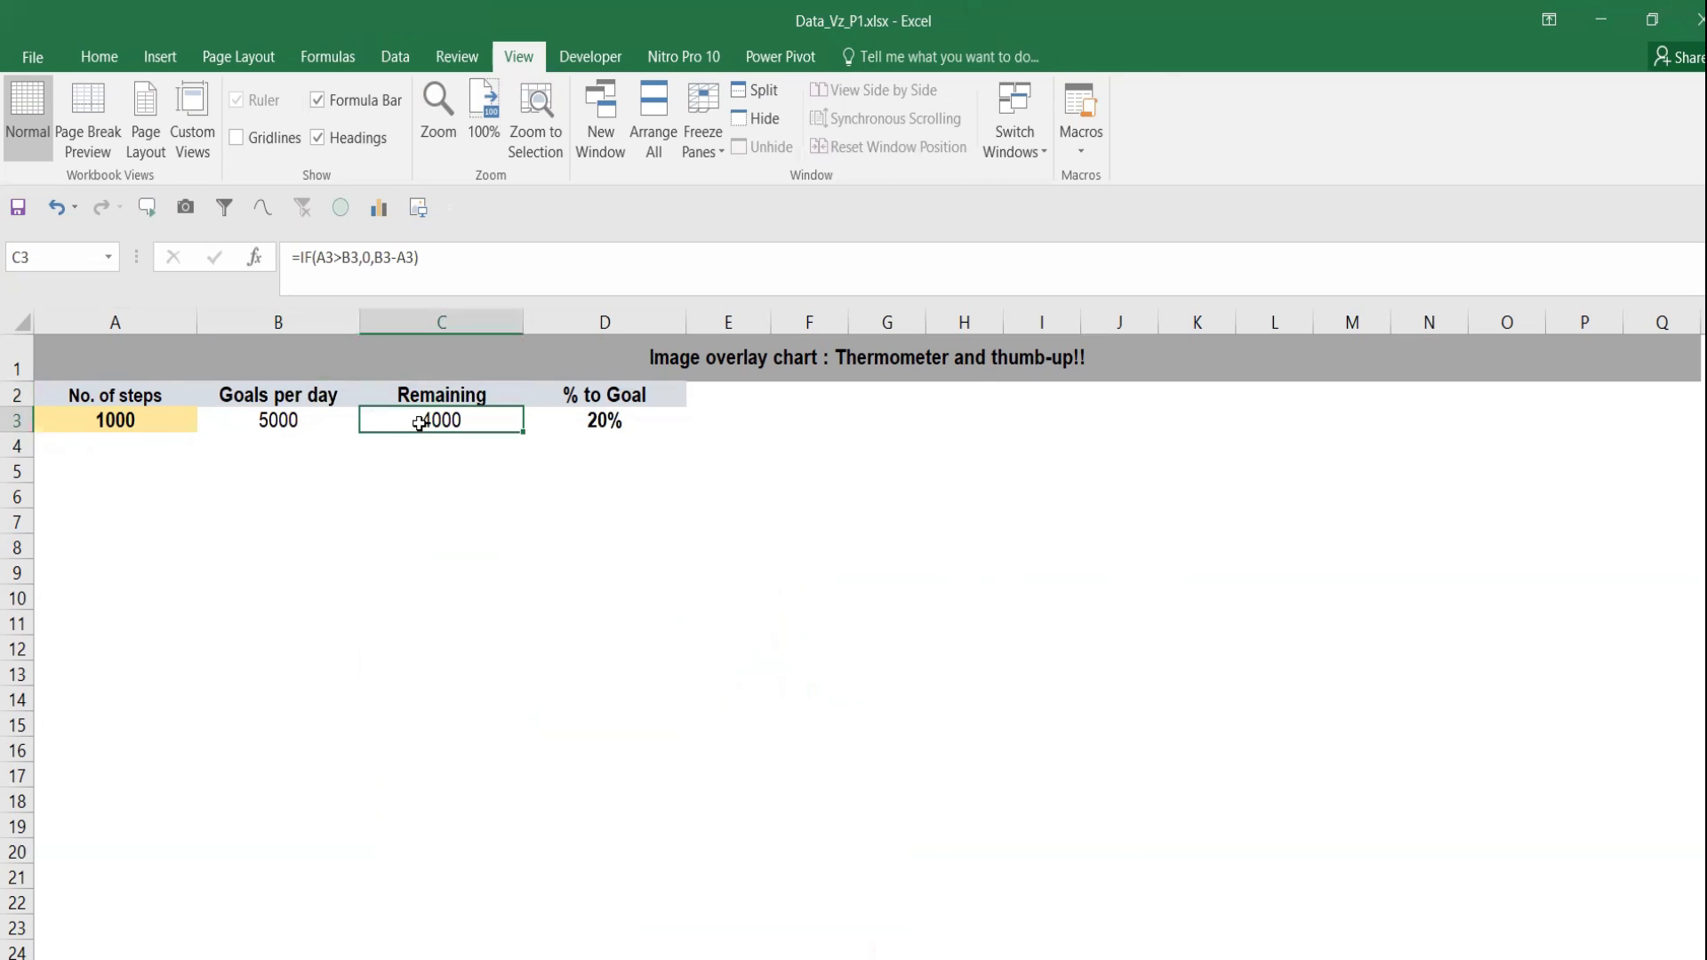
{"action": "left_click", "coordinate": [575, 416]}
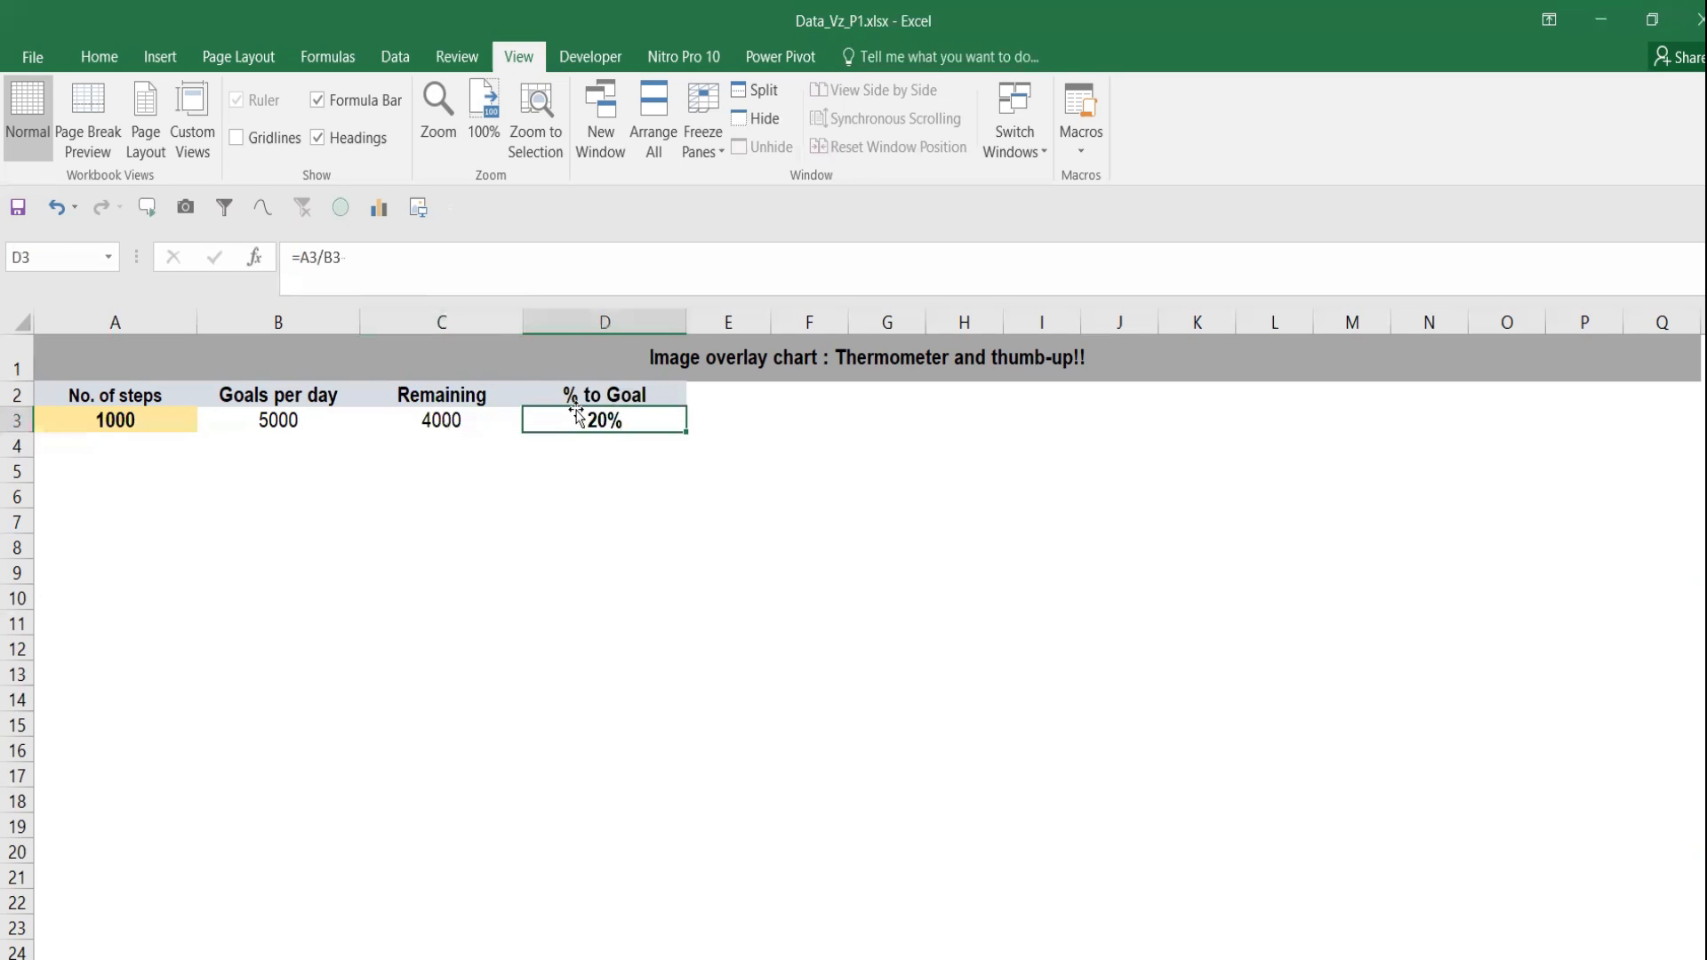
{"action": "type", "text": "="}
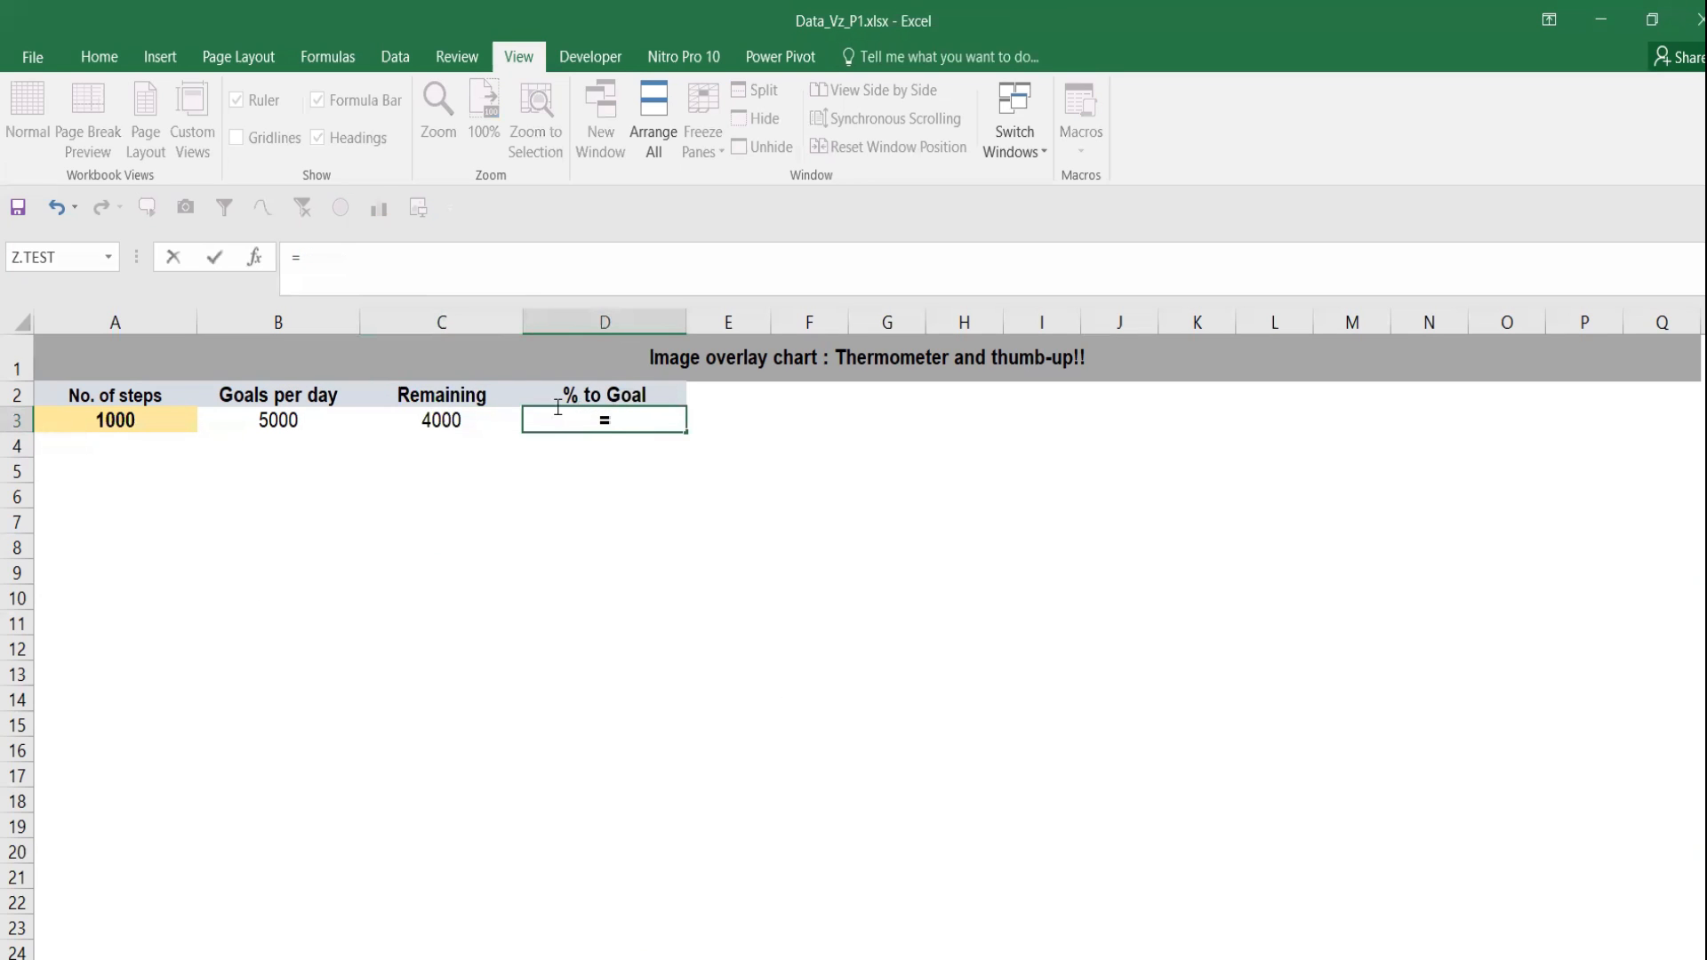
{"action": "left_click", "coordinate": [120, 419]}
{"action": "type", "text": "/"}
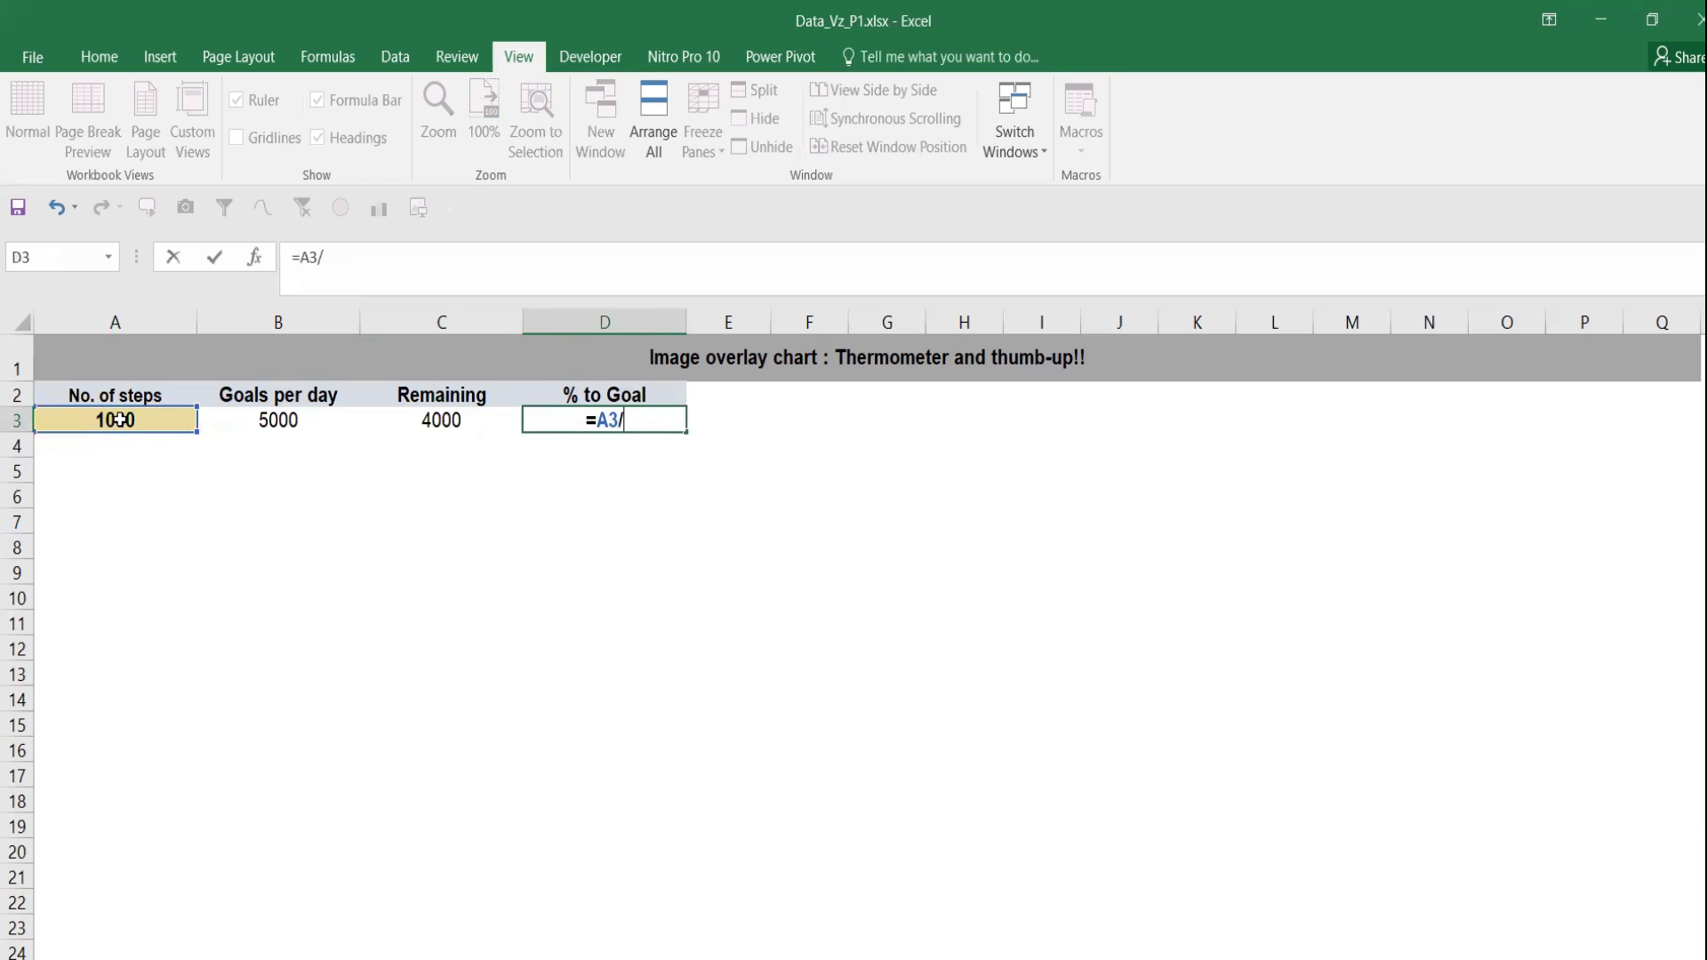
{"action": "left_click", "coordinate": [299, 418]}
{"action": "key", "text": "Return"}
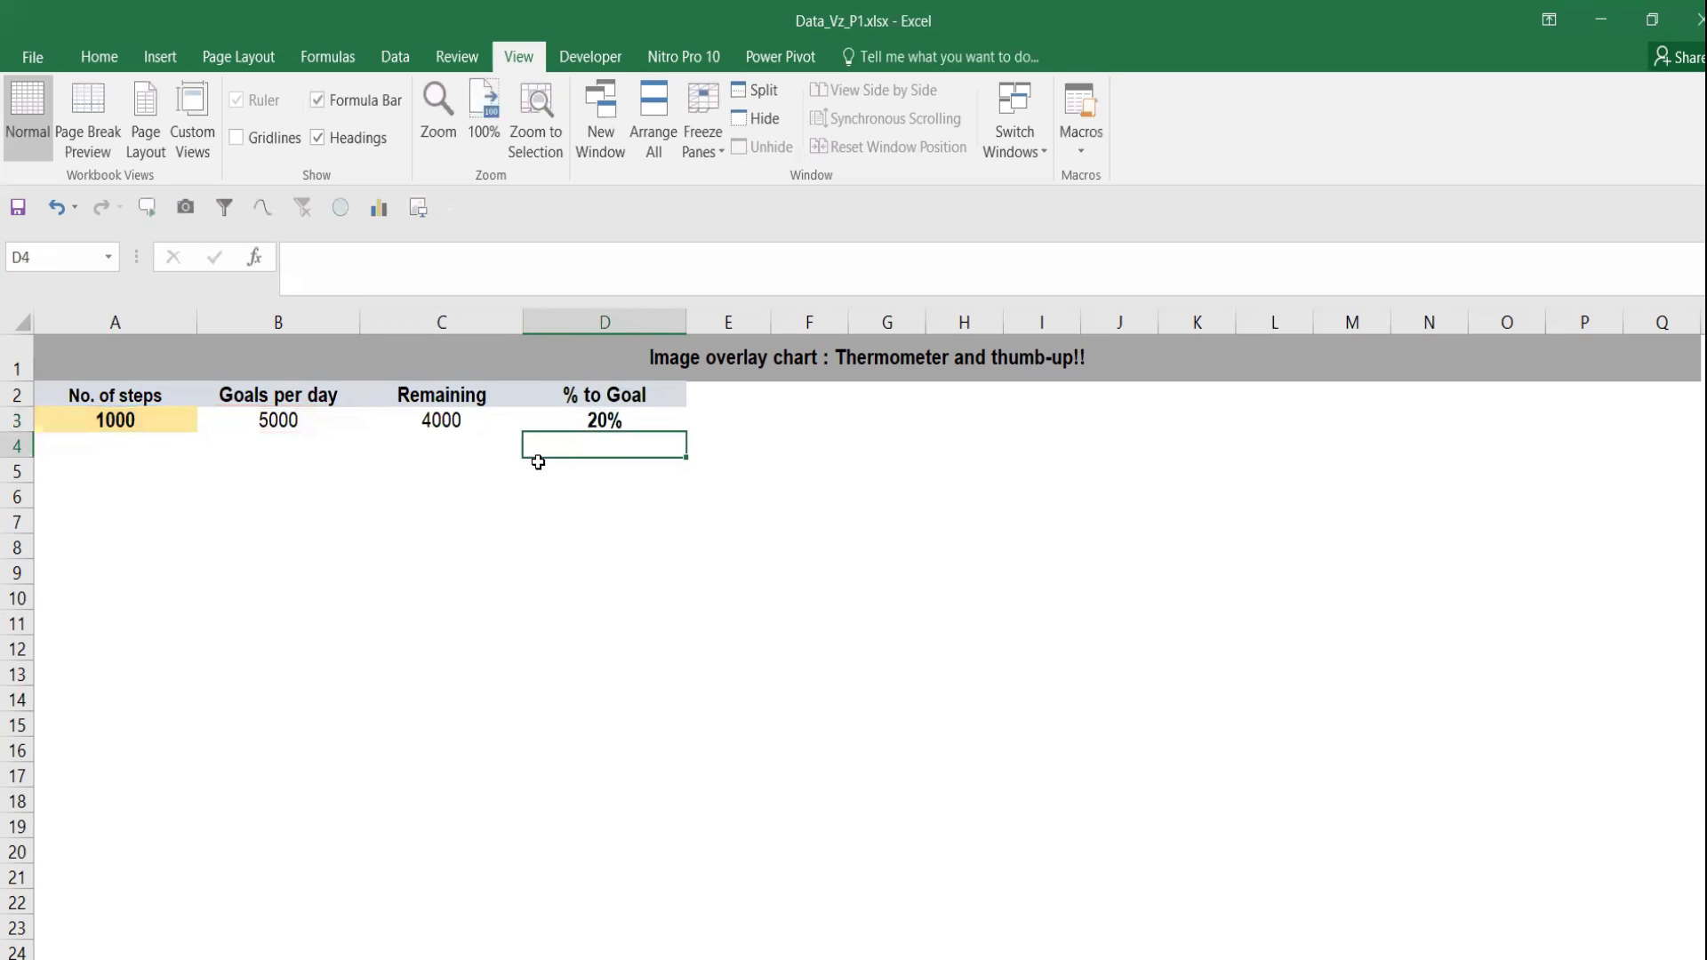
{"action": "left_click", "coordinate": [611, 412]}
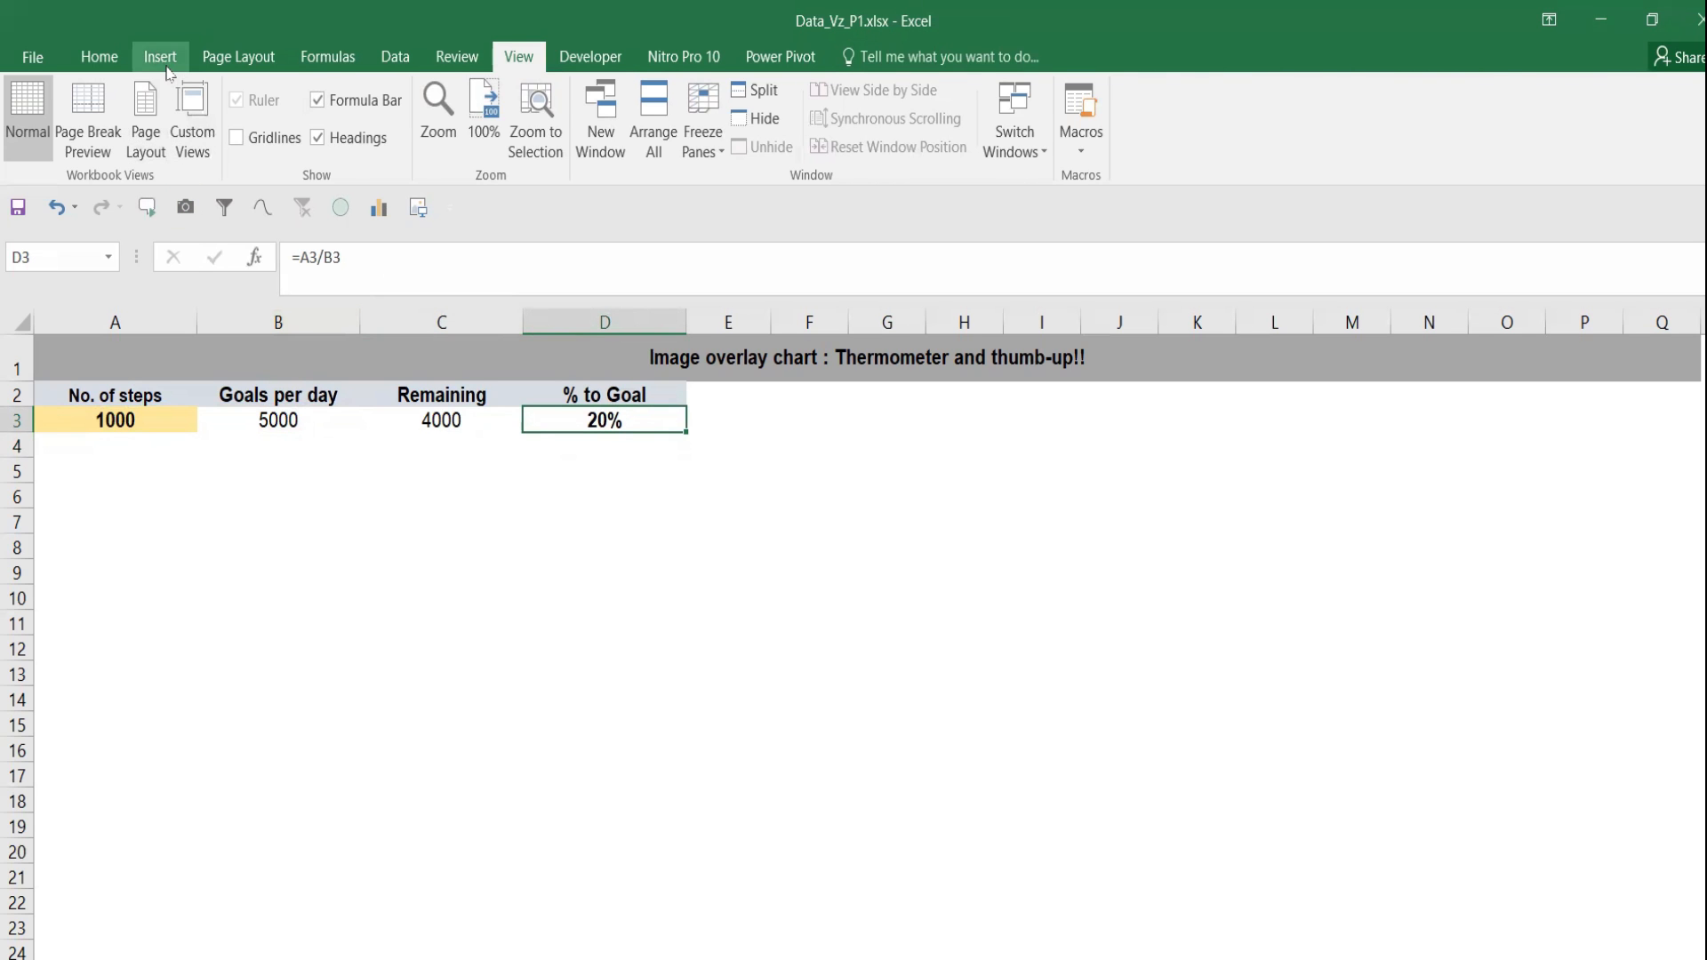
Insert the thermometer and thumbs-up pictures into the sheet and separate them by moving the thumbs-up to about columns G to Q
{"action": "left_click", "coordinate": [167, 71]}
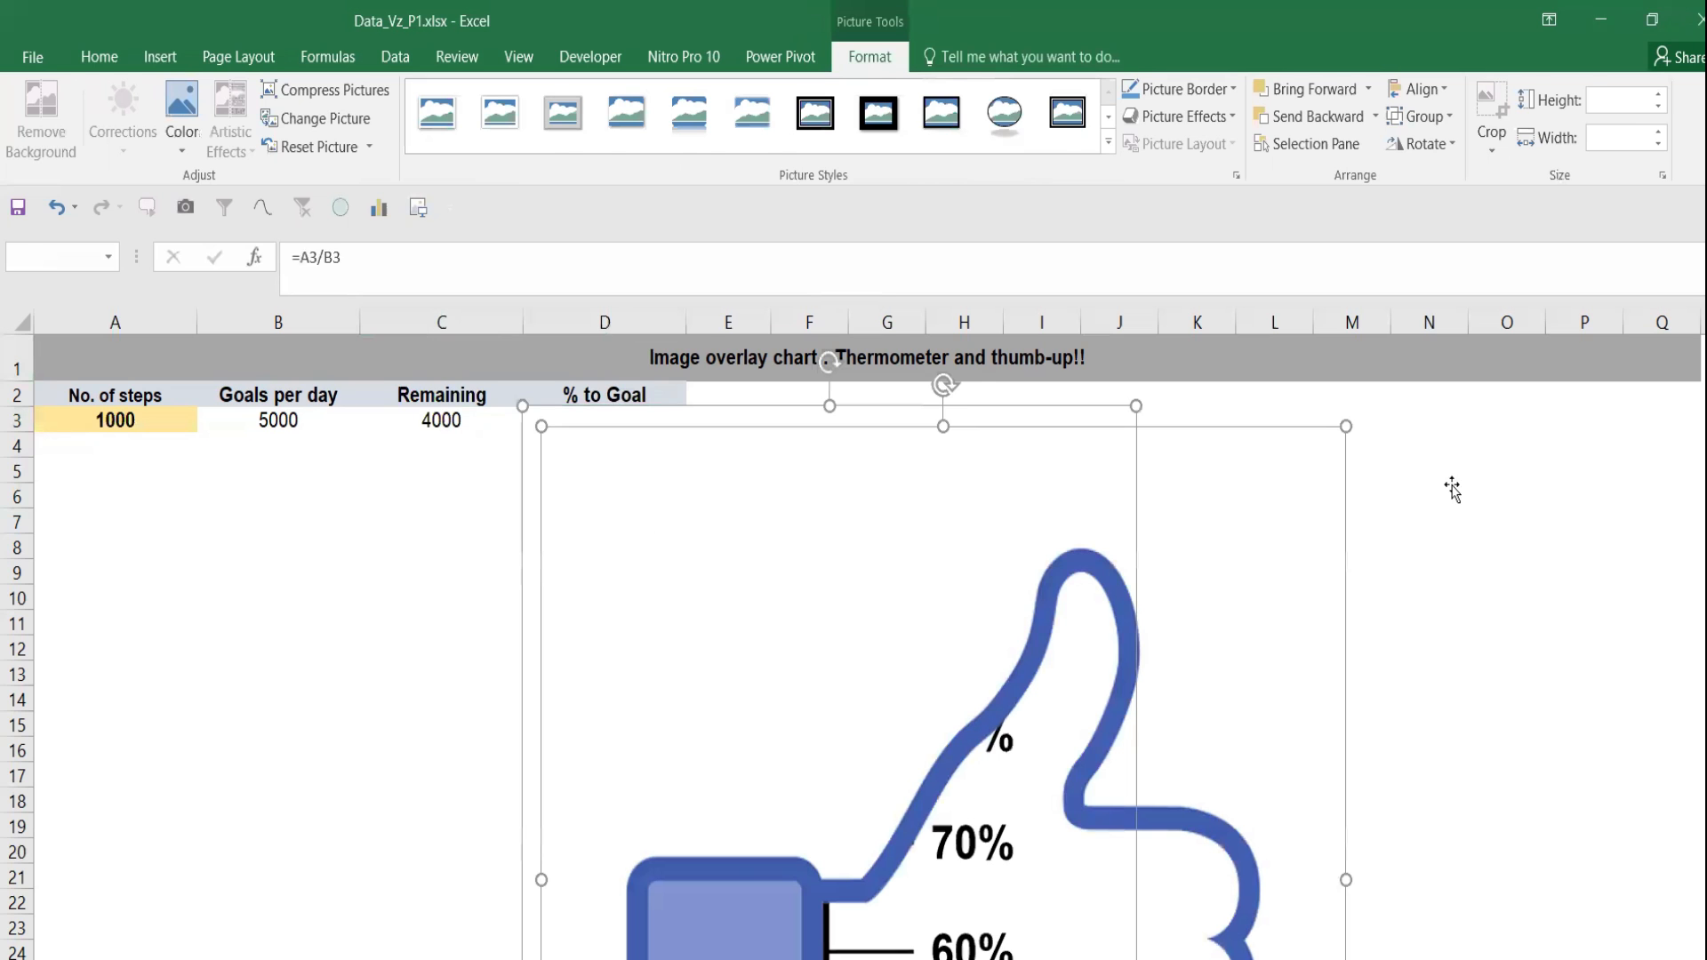
{"action": "left_click", "coordinate": [1452, 489]}
{"action": "left_click_drag", "start_coordinate": [1109, 564], "coordinate": [1460, 471]}
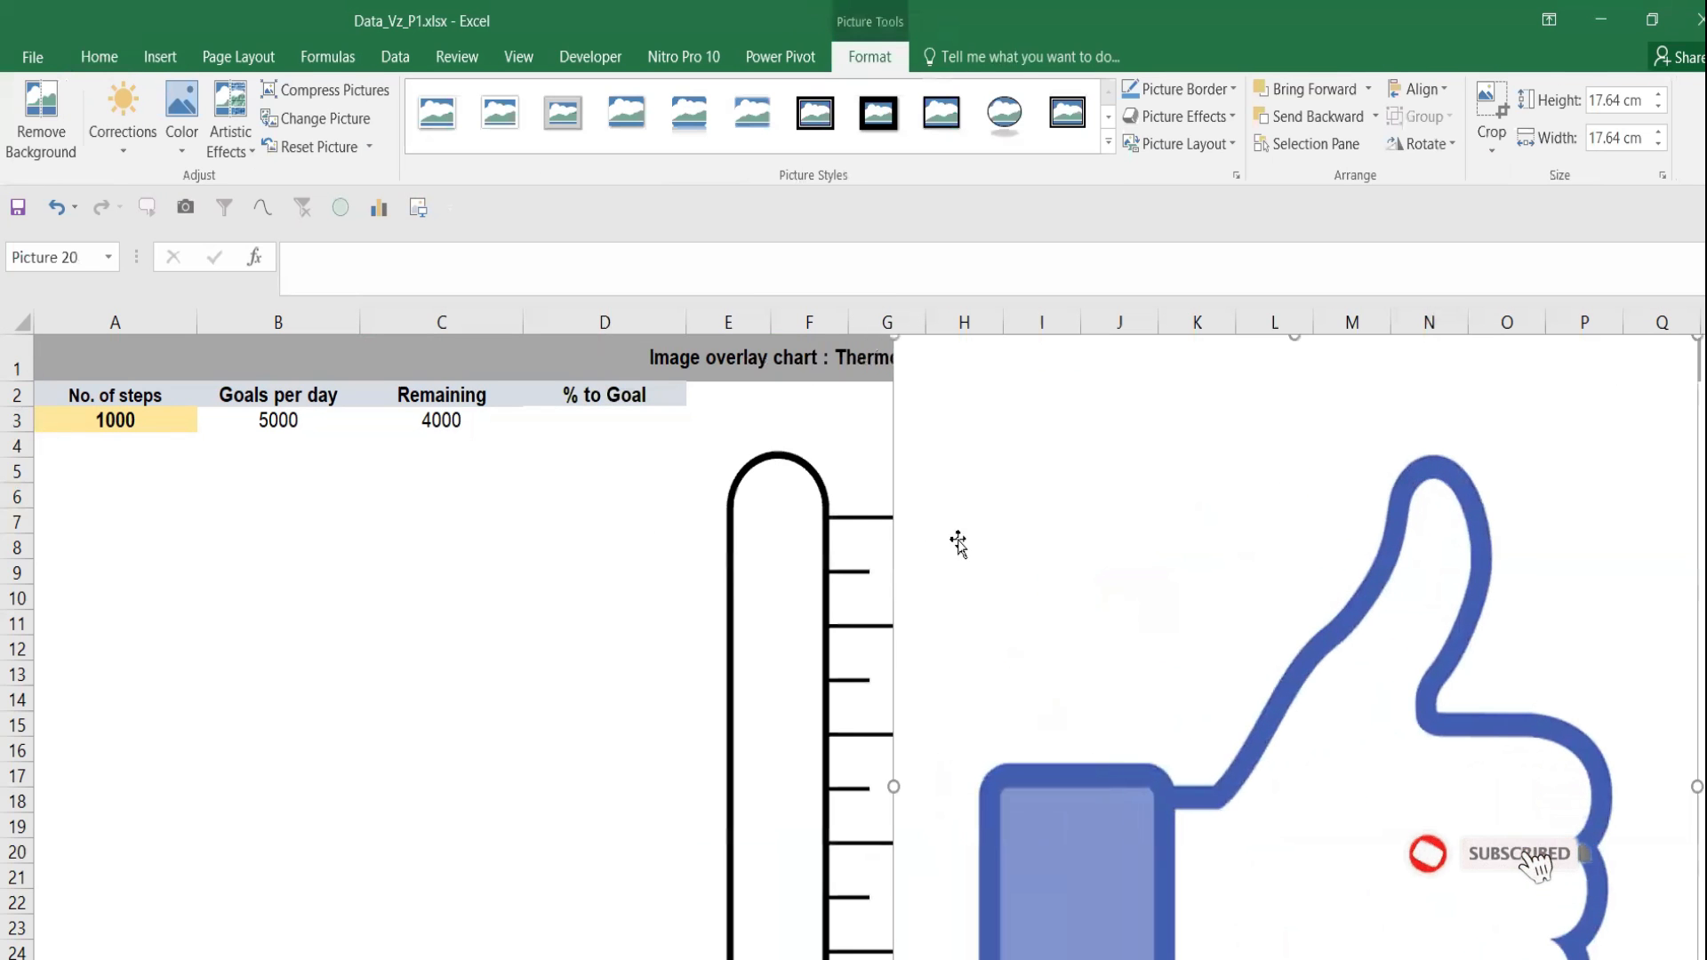
Shrink the thermometer picture to about 9.44 cm high by 4.55 cm wide and place it below the Goals per day column
{"action": "left_click", "coordinate": [836, 557]}
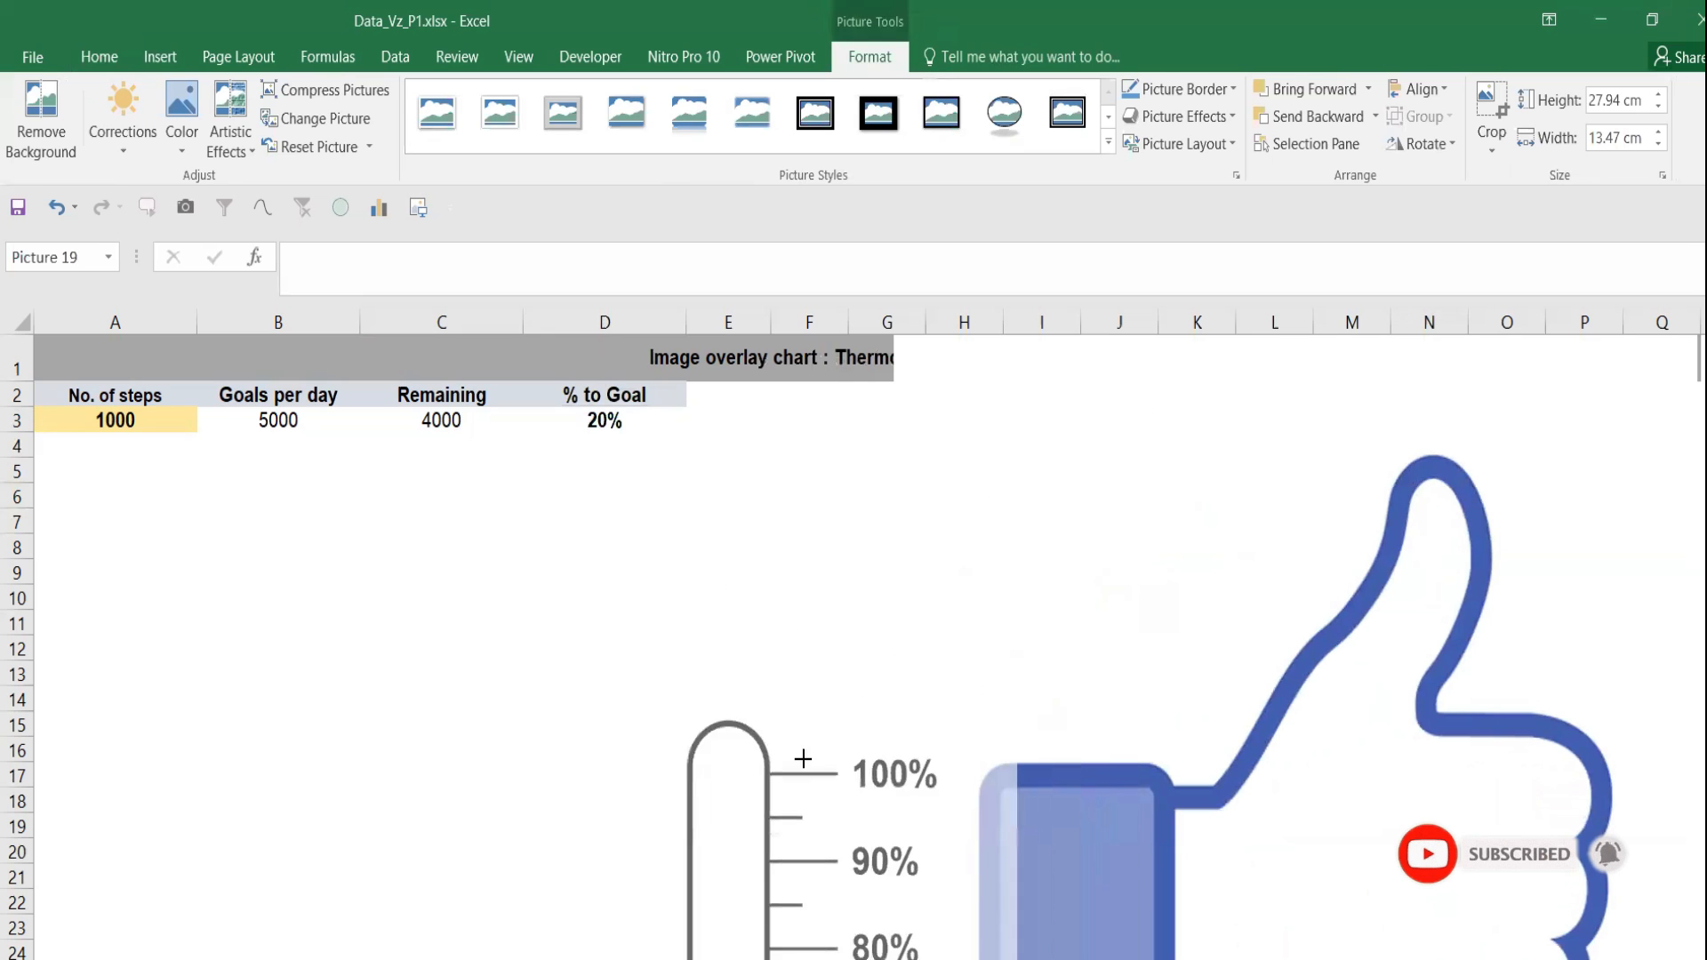
{"action": "left_click_drag", "start_coordinate": [949, 803], "coordinate": [710, 520]}
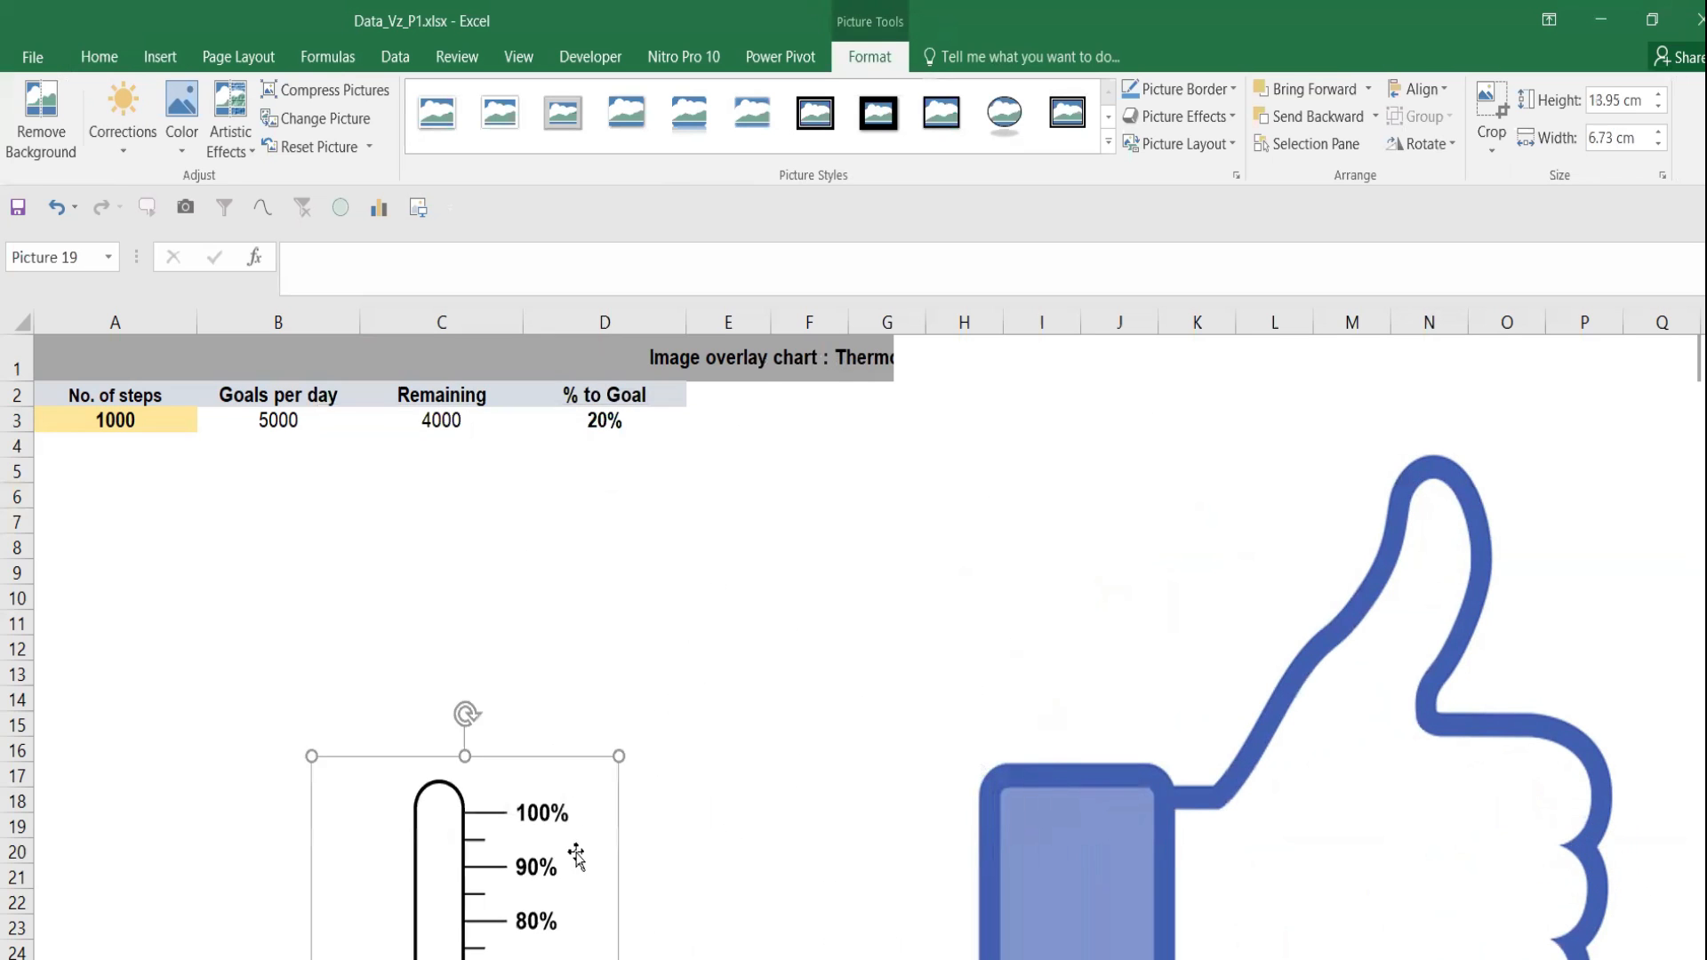
{"action": "left_click_drag", "start_coordinate": [575, 857], "coordinate": [594, 565]}
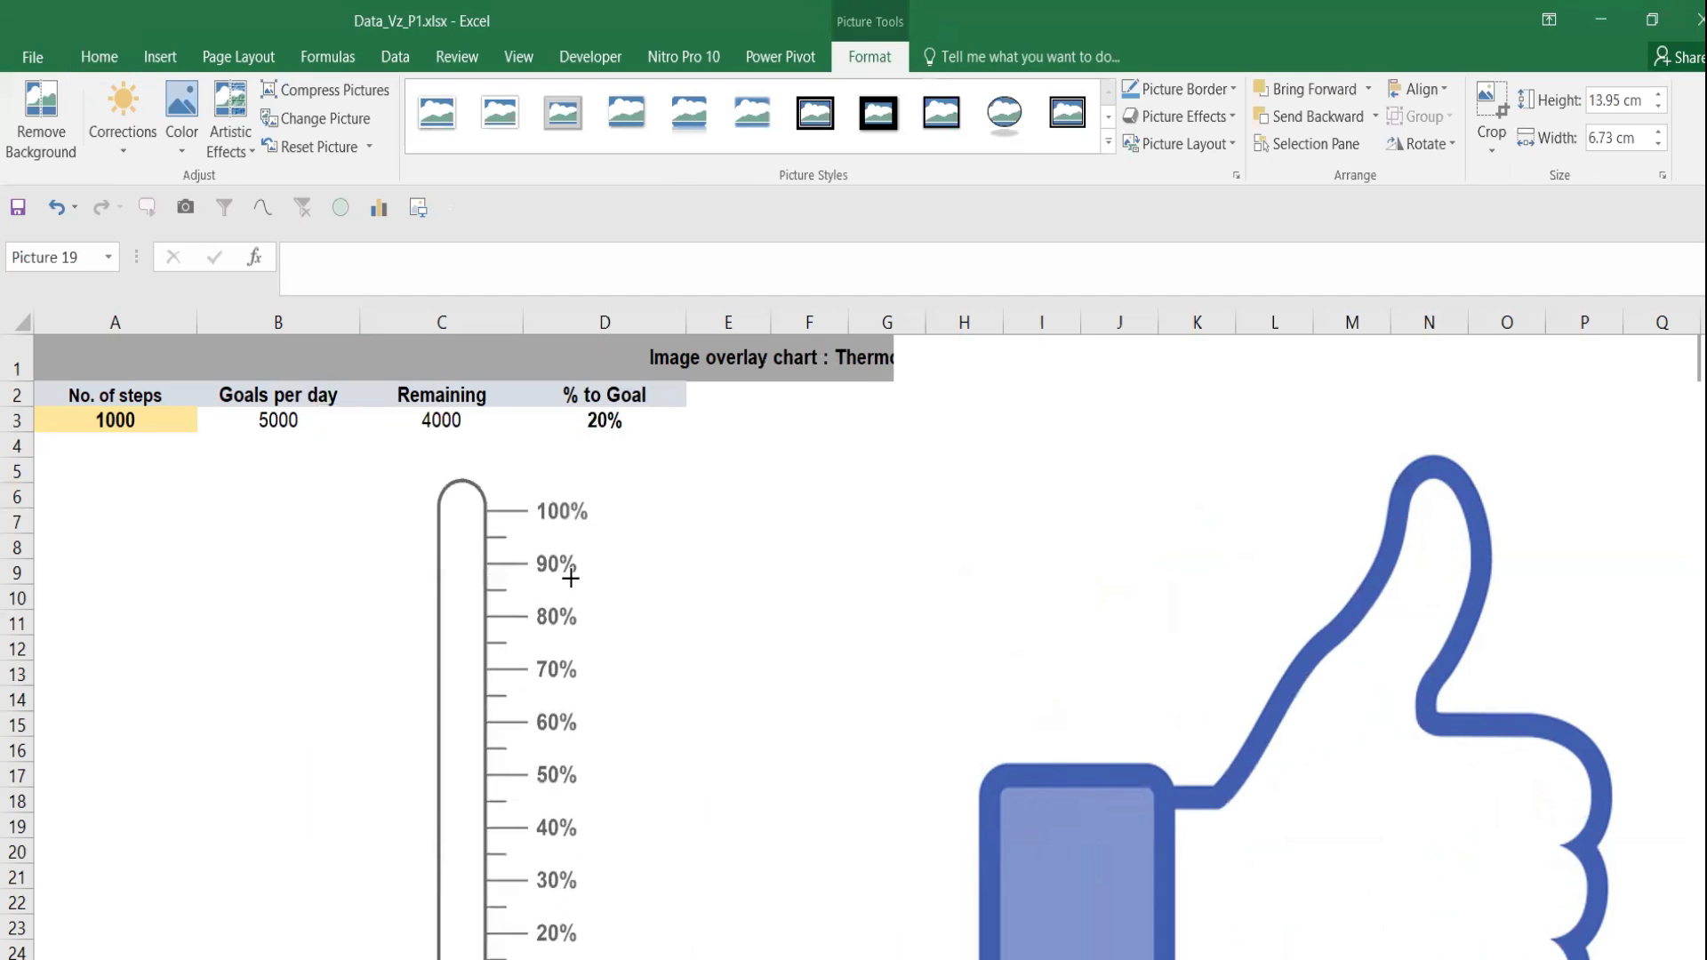
{"action": "left_click_drag", "start_coordinate": [565, 455], "coordinate": [571, 682]}
{"action": "left_click_drag", "start_coordinate": [572, 681], "coordinate": [572, 681]}
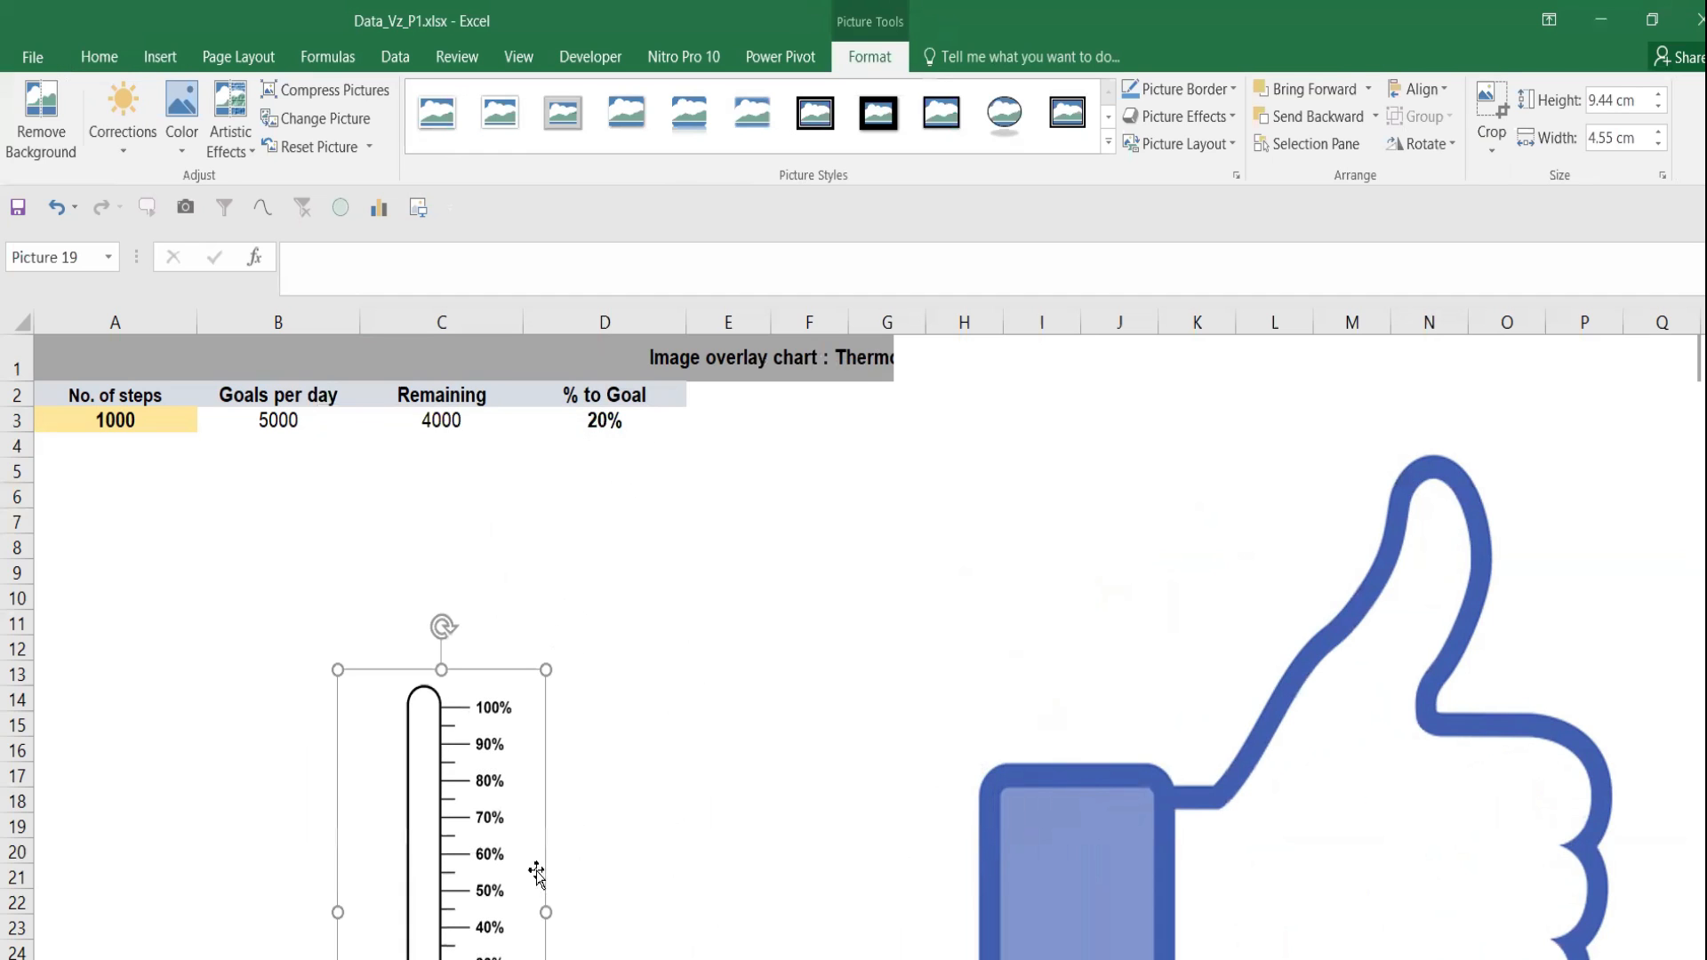
{"action": "left_click_drag", "start_coordinate": [536, 874], "coordinate": [308, 632]}
Resize the thumbs-up picture to about 10.92 cm square in columns G to M and place the thermometer beside it in columns E and F
{"action": "left_click_drag", "start_coordinate": [1304, 770], "coordinate": [1078, 583]}
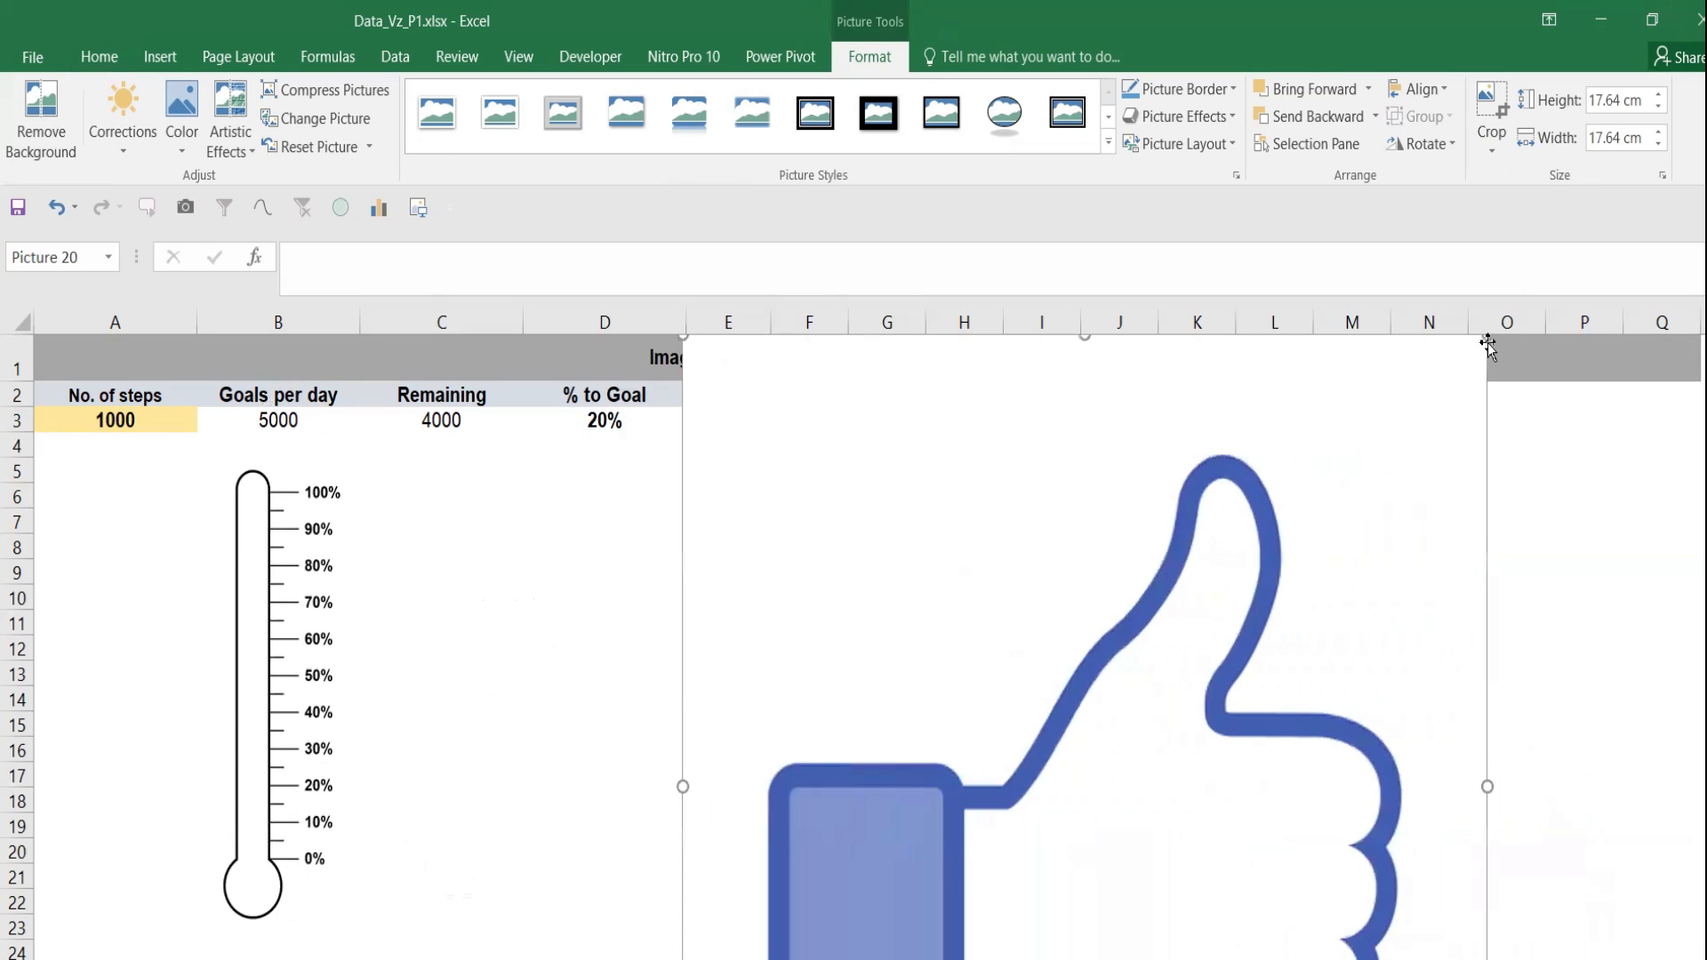
{"action": "left_click_drag", "start_coordinate": [1488, 339], "coordinate": [1143, 718]}
{"action": "left_click_drag", "start_coordinate": [974, 898], "coordinate": [652, 640]}
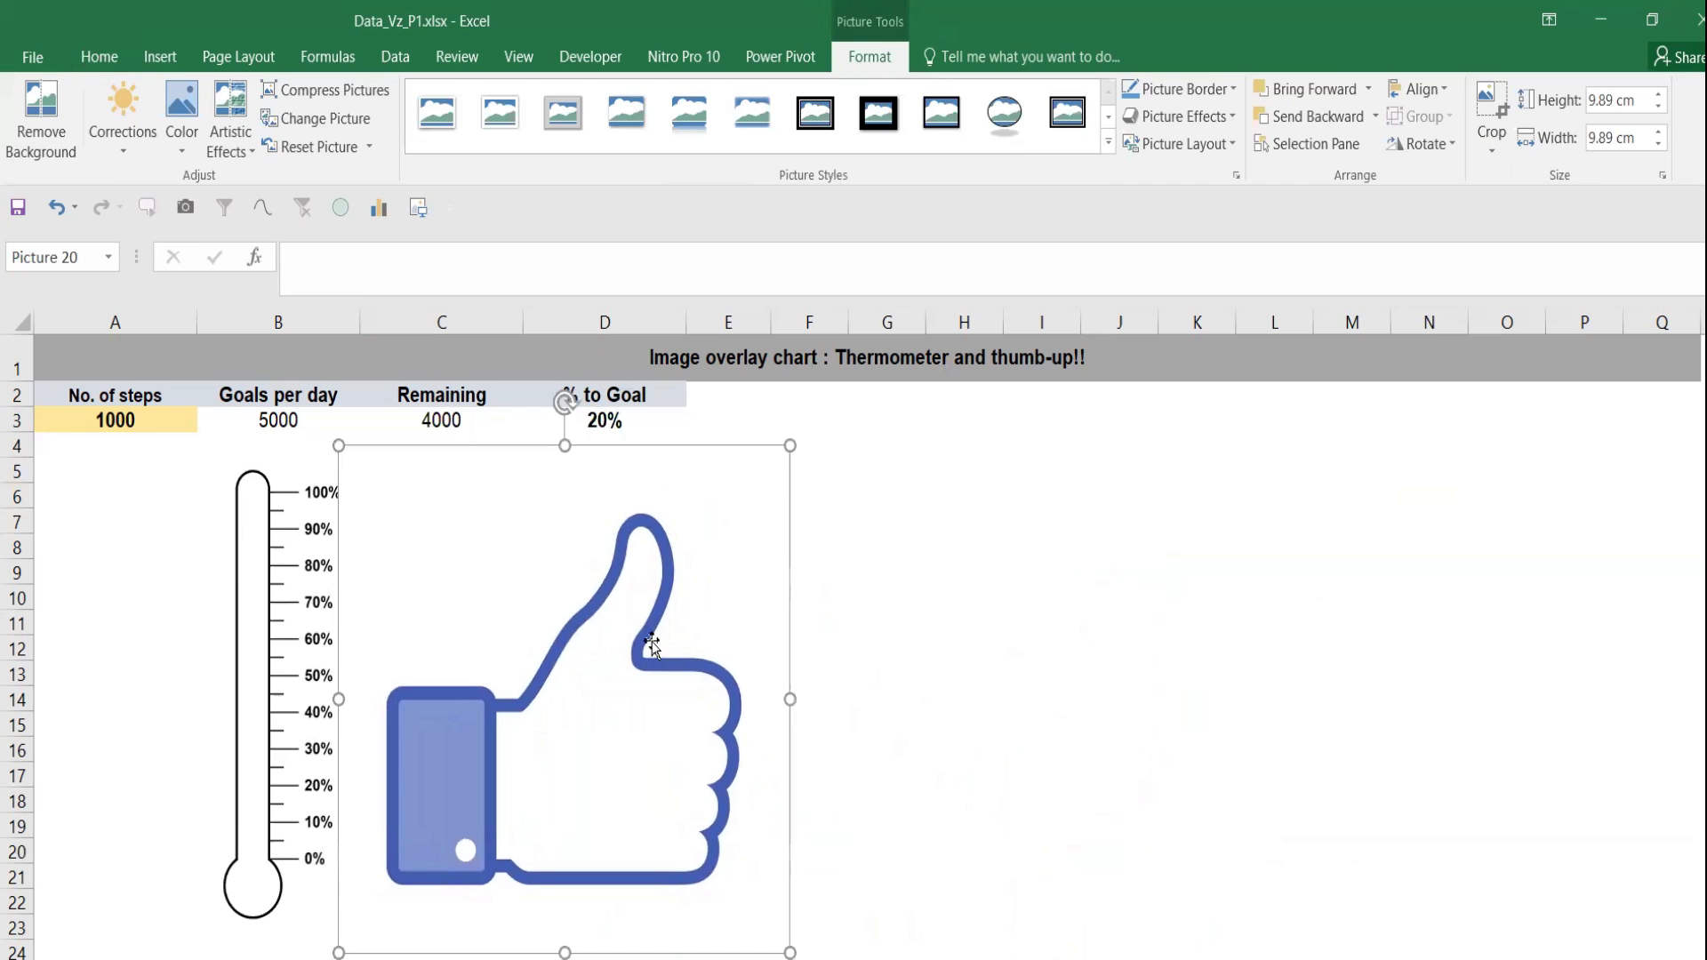
{"action": "left_click_drag", "start_coordinate": [784, 454], "coordinate": [812, 397]}
{"action": "left_click_drag", "start_coordinate": [645, 723], "coordinate": [1176, 736]}
{"action": "left_click_drag", "start_coordinate": [320, 862], "coordinate": [789, 864]}
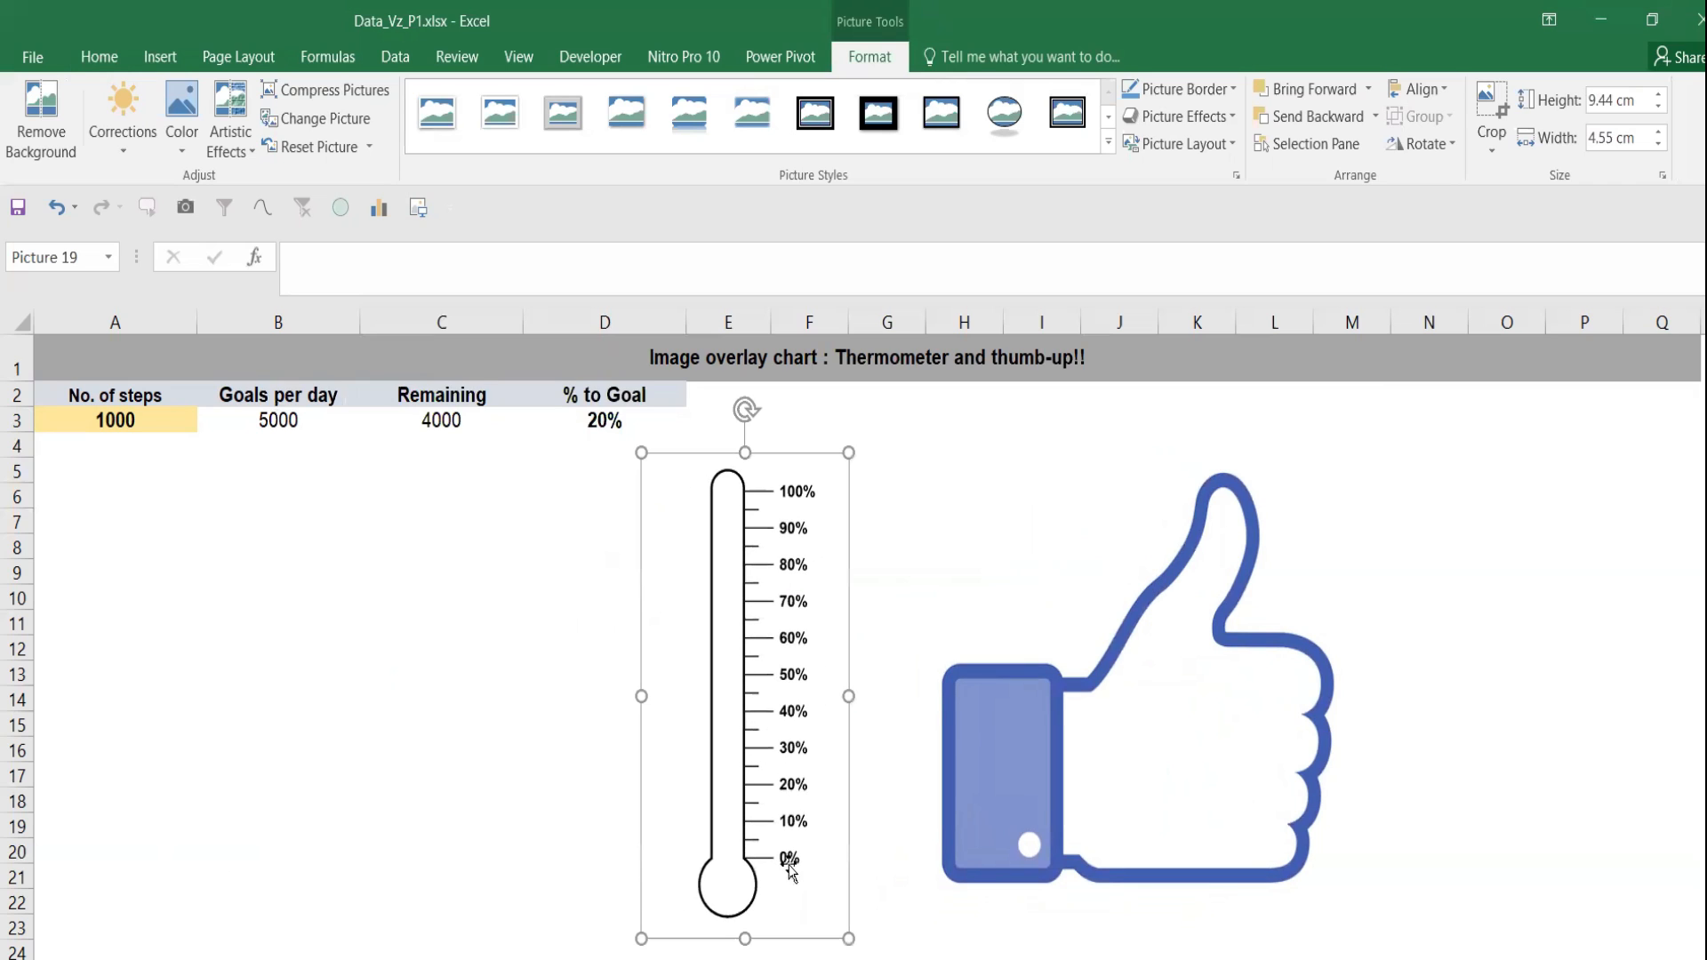
{"action": "left_click", "coordinate": [1141, 826]}
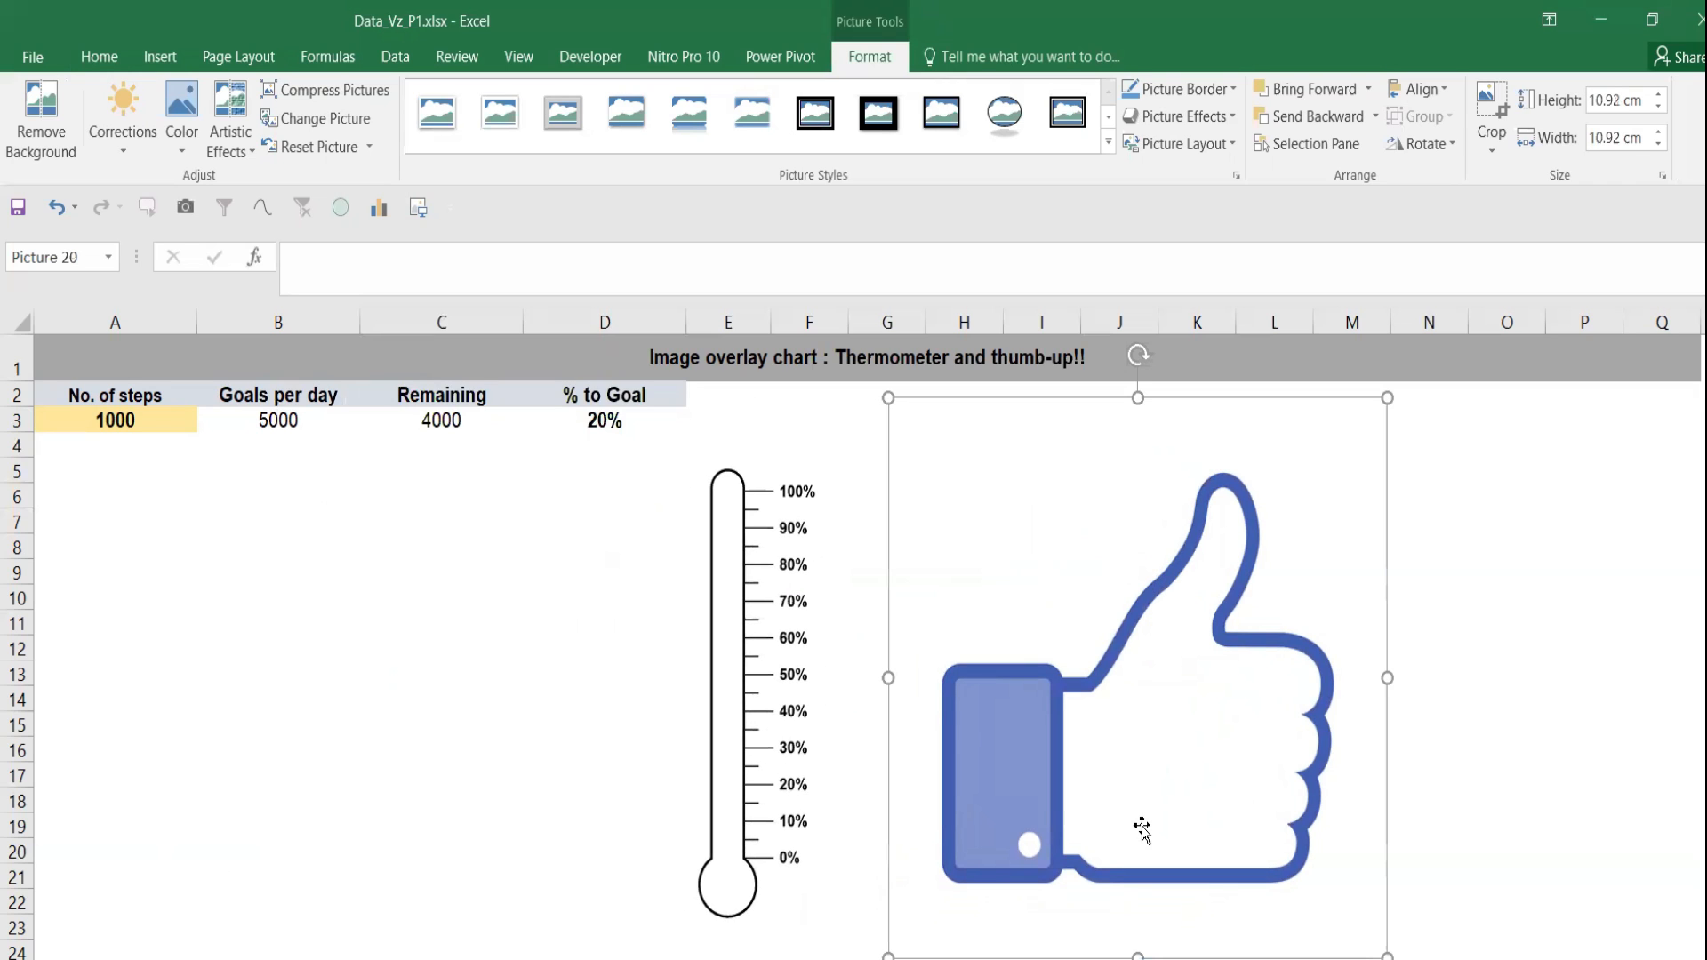
{"action": "left_click", "coordinate": [813, 754]}
{"action": "left_click", "coordinate": [1018, 762]}
{"action": "left_click", "coordinate": [587, 487]}
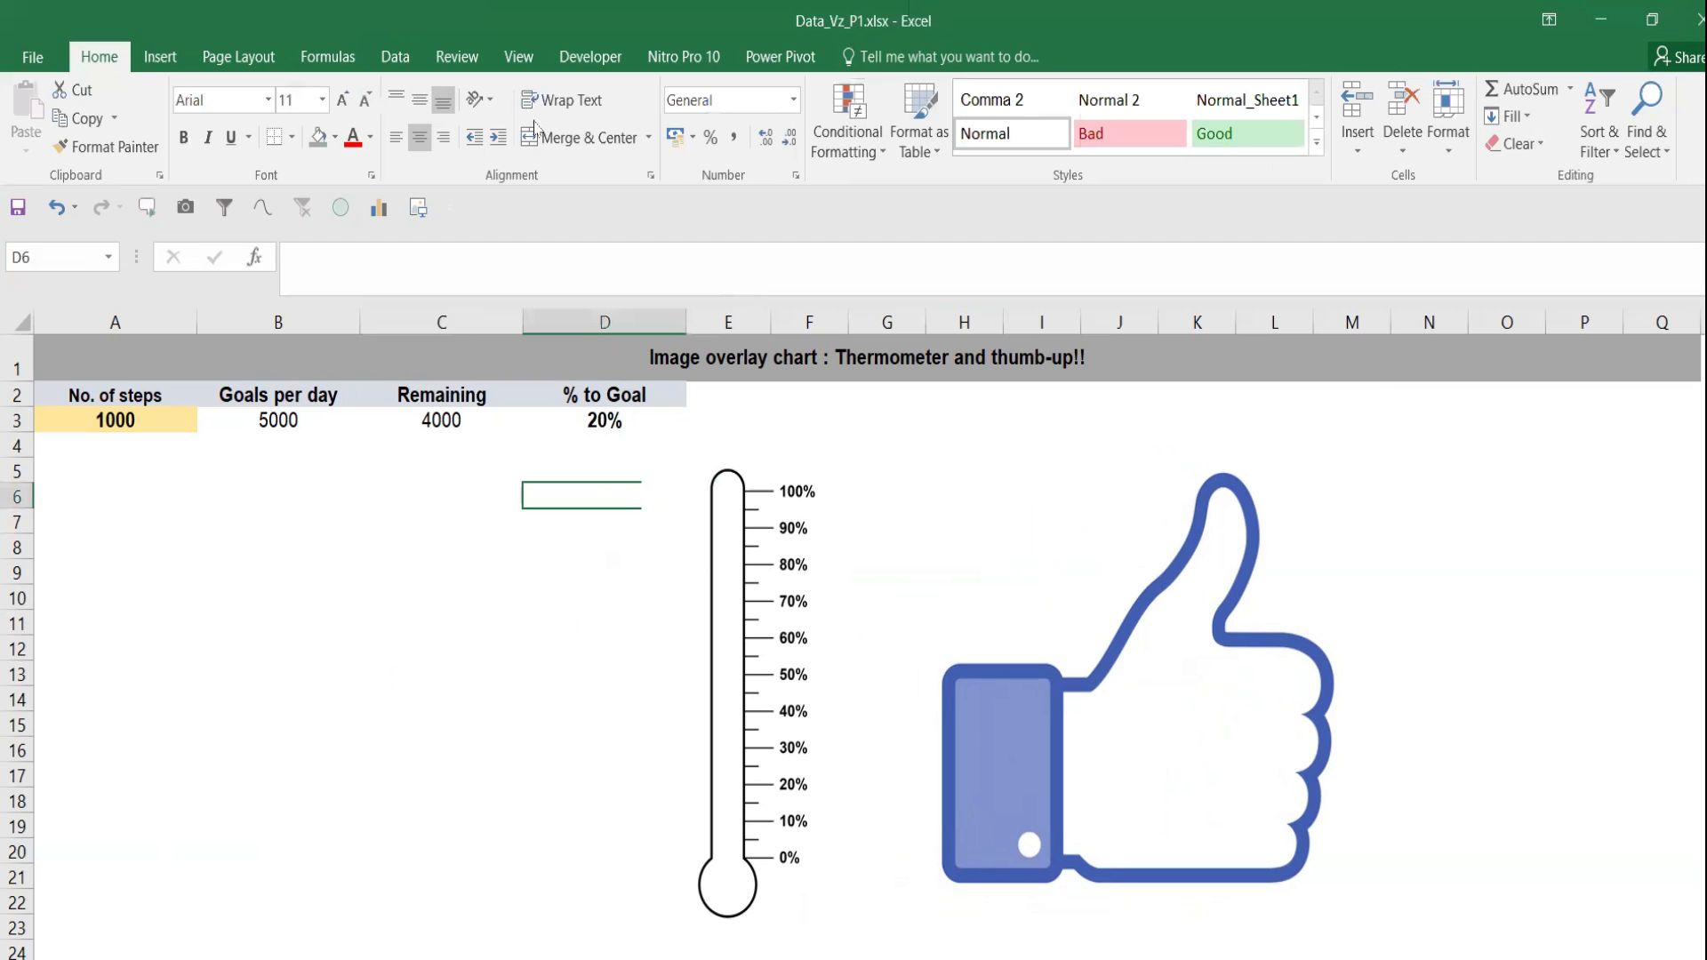
Insert a 100% Stacked Column chart from A2:A3 and C2:C3 with No. of steps and Remaining stacked in one column, and place it below the table
{"action": "left_click_drag", "start_coordinate": [153, 401], "coordinate": [159, 420]}
{"action": "left_click_drag", "start_coordinate": [401, 385], "coordinate": [402, 424]}
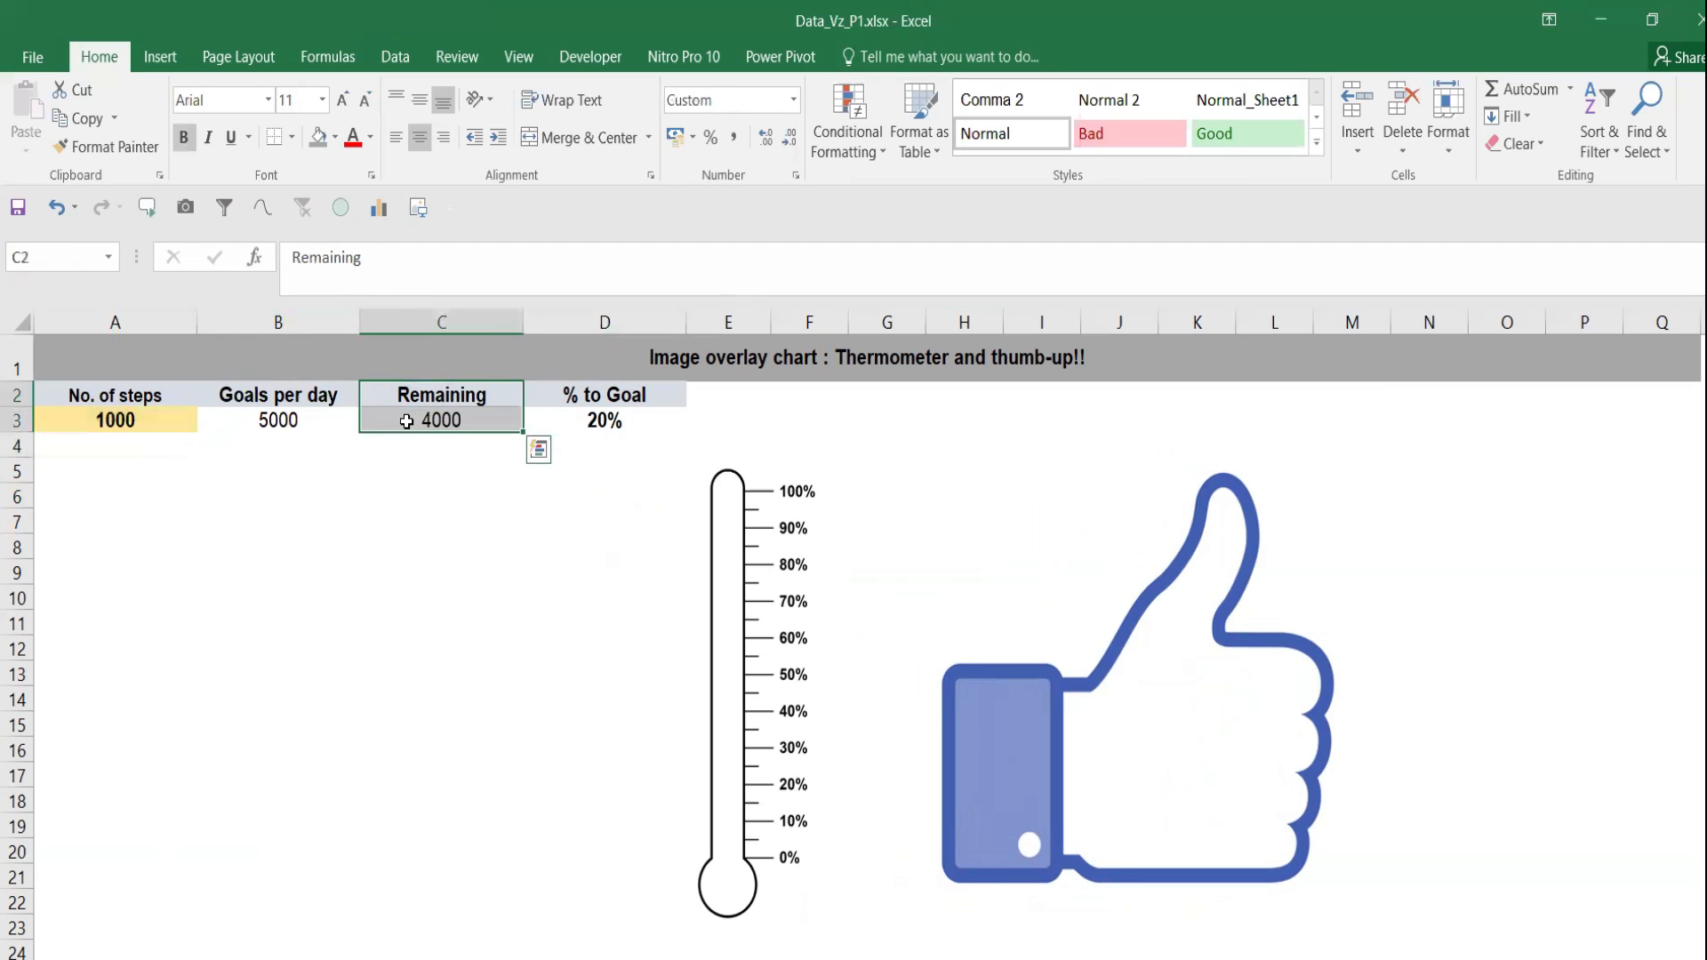
{"action": "left_click_drag", "start_coordinate": [133, 400], "coordinate": [146, 419]}
{"action": "left_click_drag", "start_coordinate": [418, 397], "coordinate": [422, 420]}
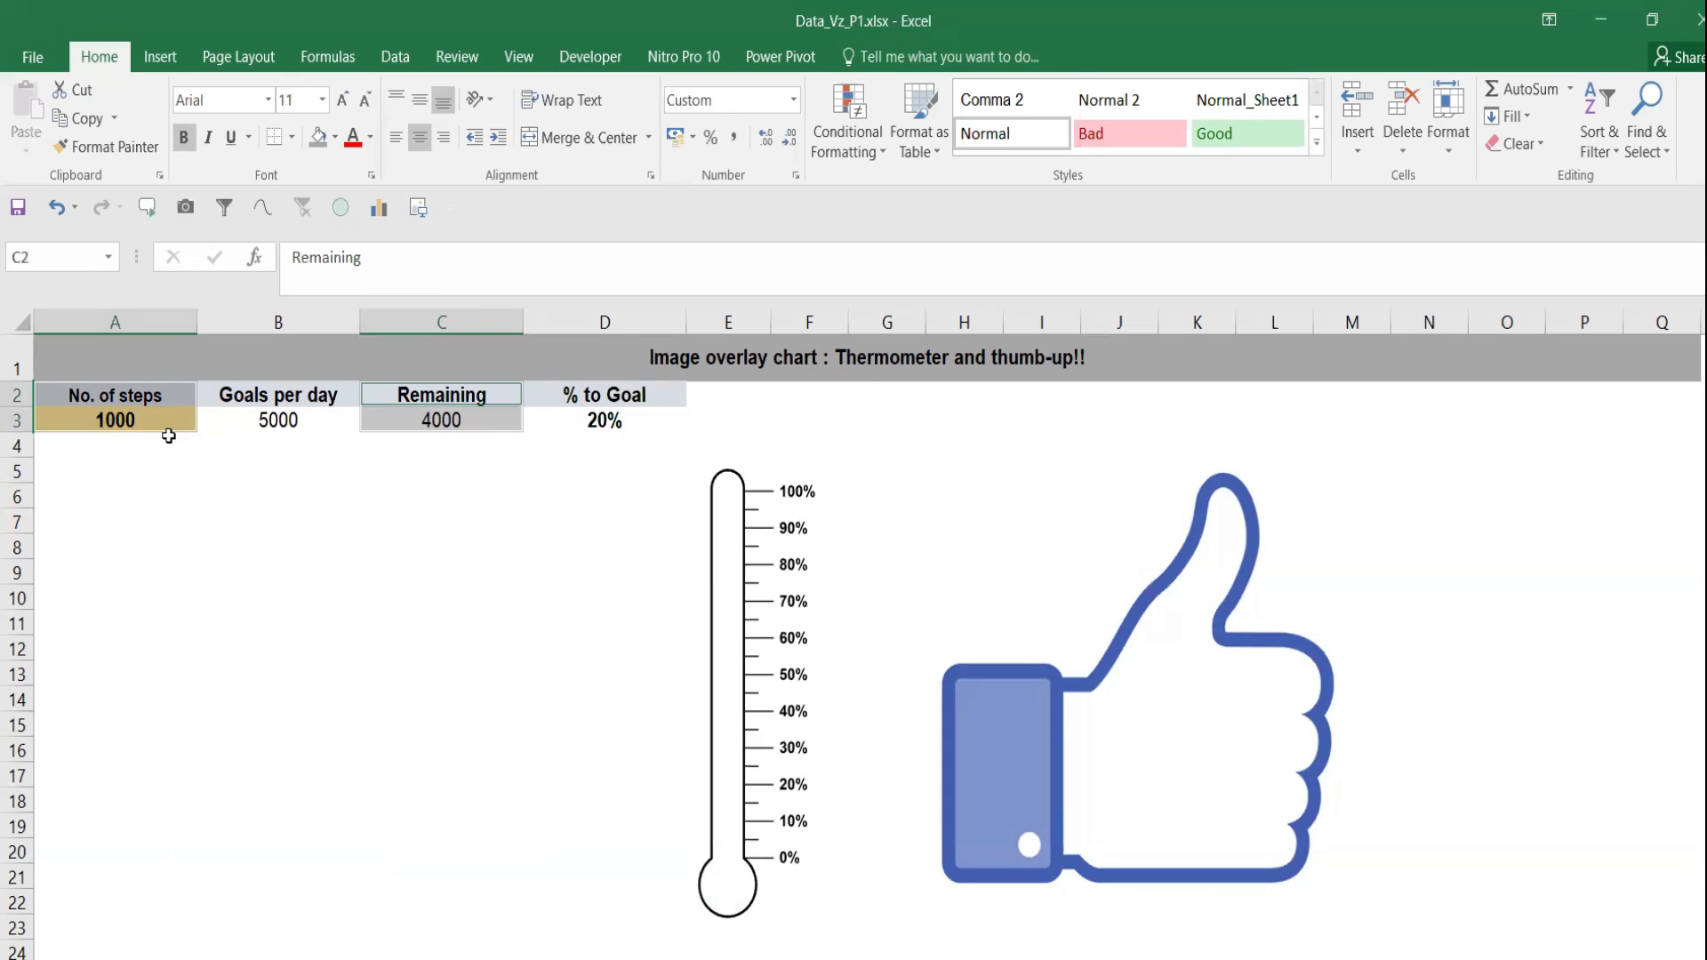
{"action": "left_click", "coordinate": [161, 59]}
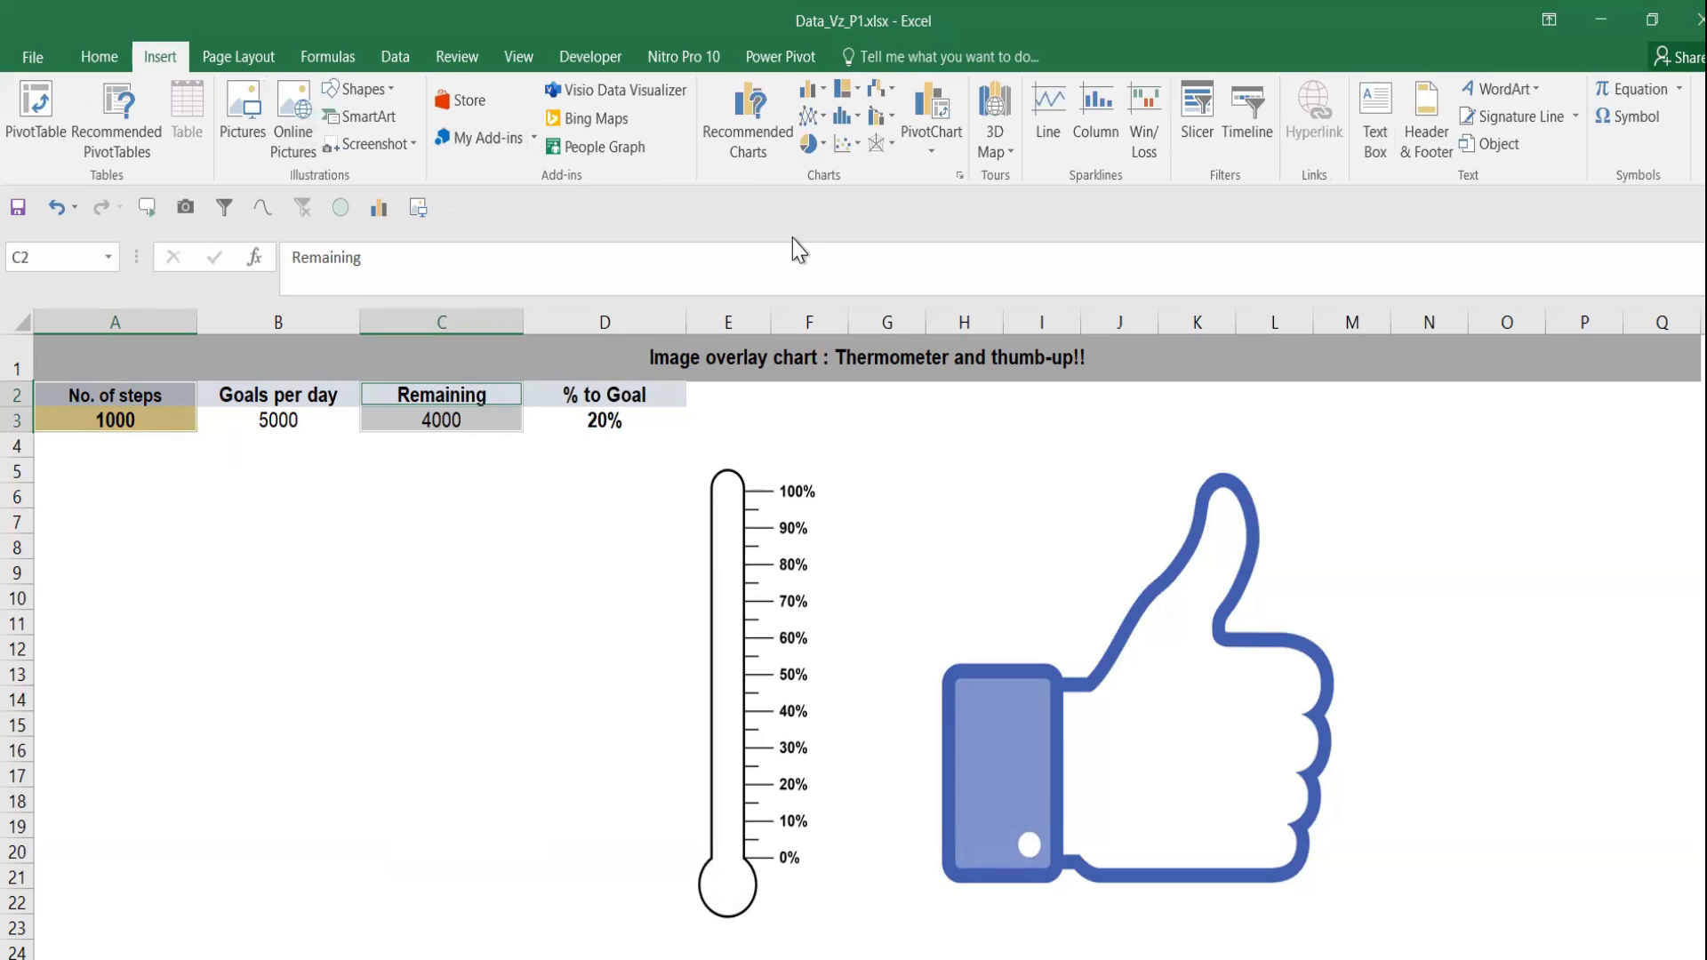
{"action": "left_click", "coordinate": [748, 120]}
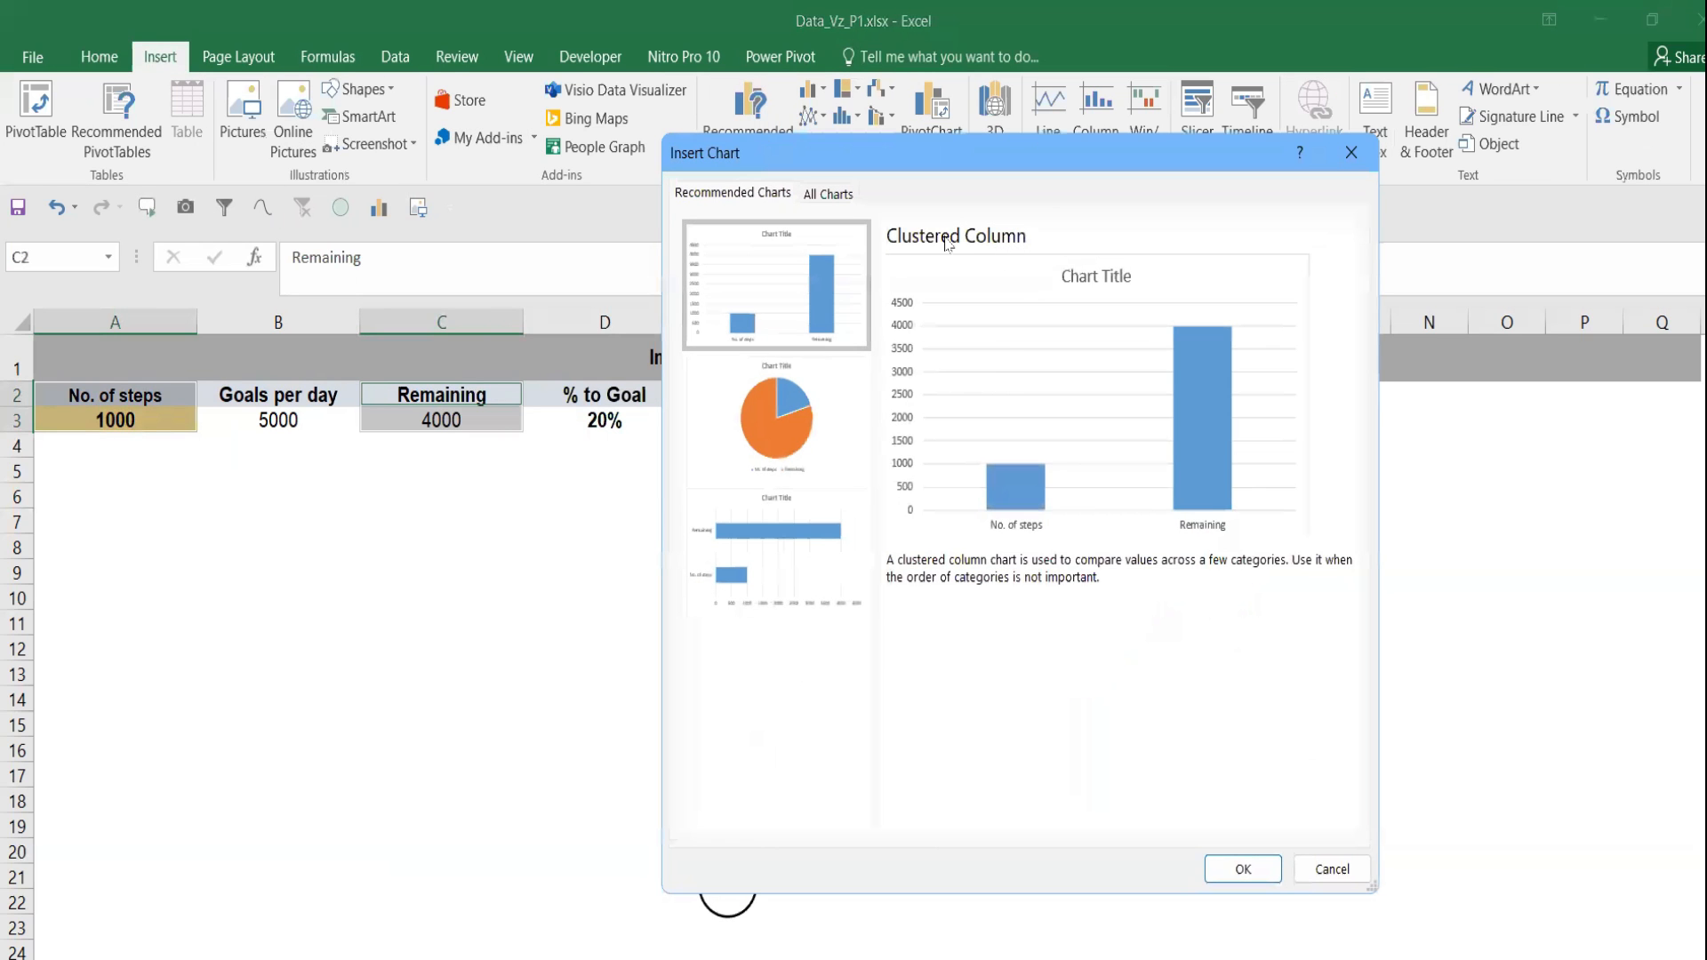
{"action": "left_click", "coordinate": [825, 193]}
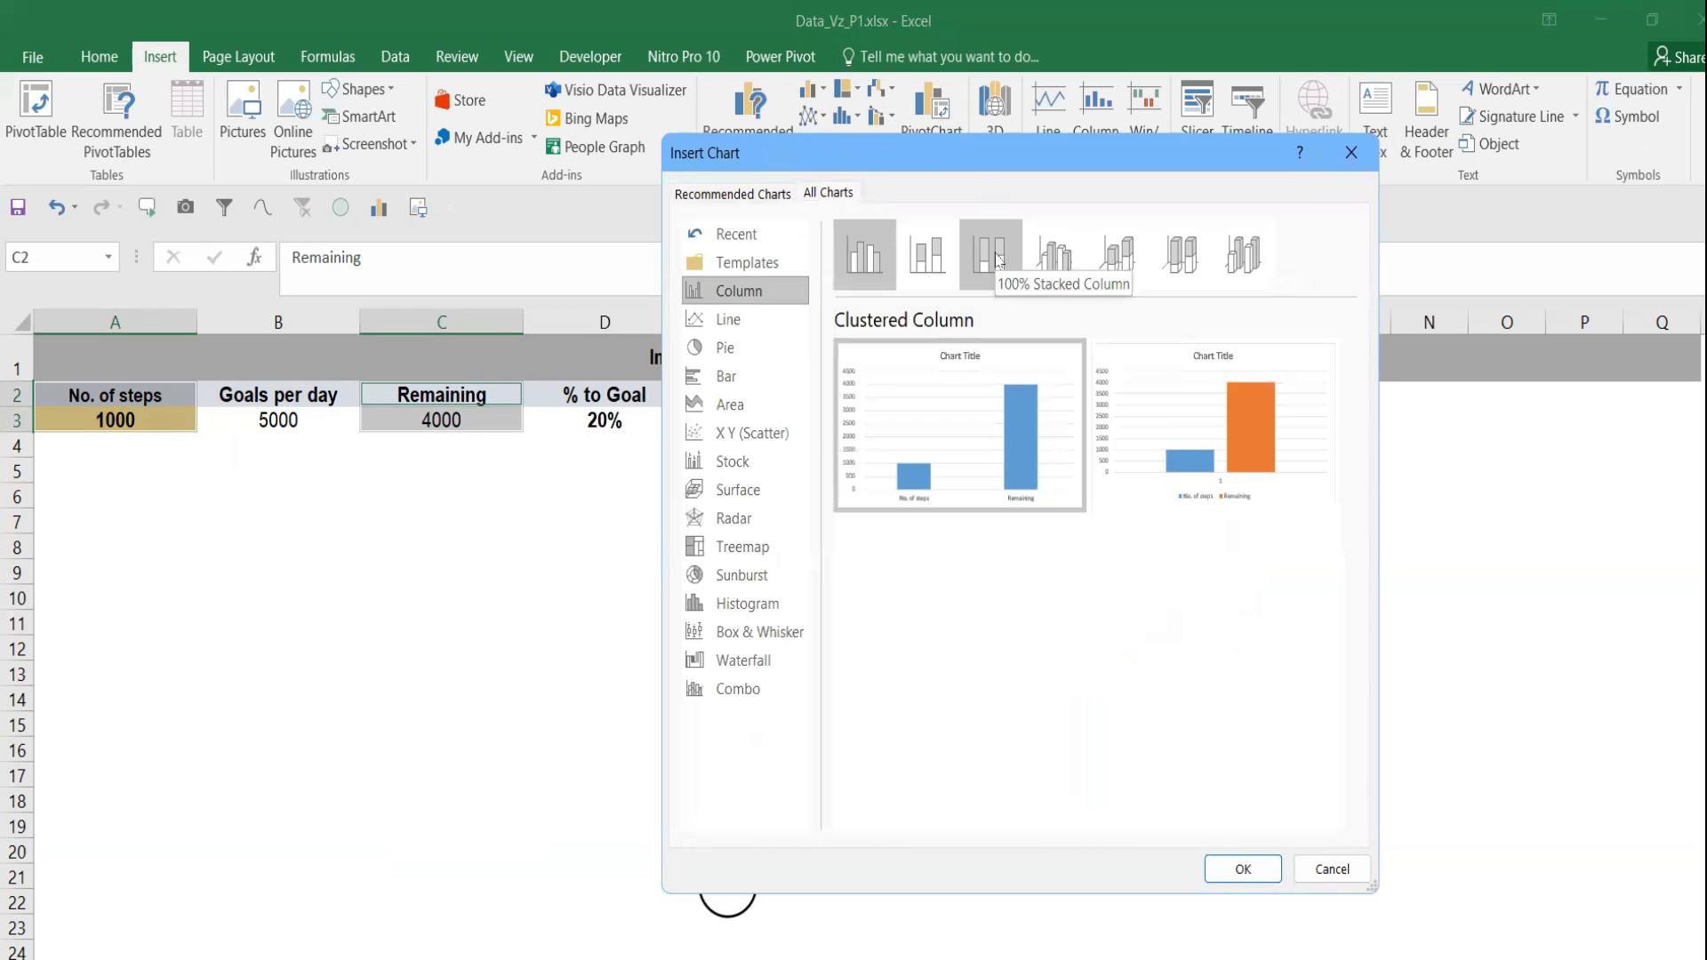
{"action": "left_click", "coordinate": [997, 260]}
{"action": "left_click", "coordinate": [1264, 484]}
{"action": "left_click", "coordinate": [1238, 869]}
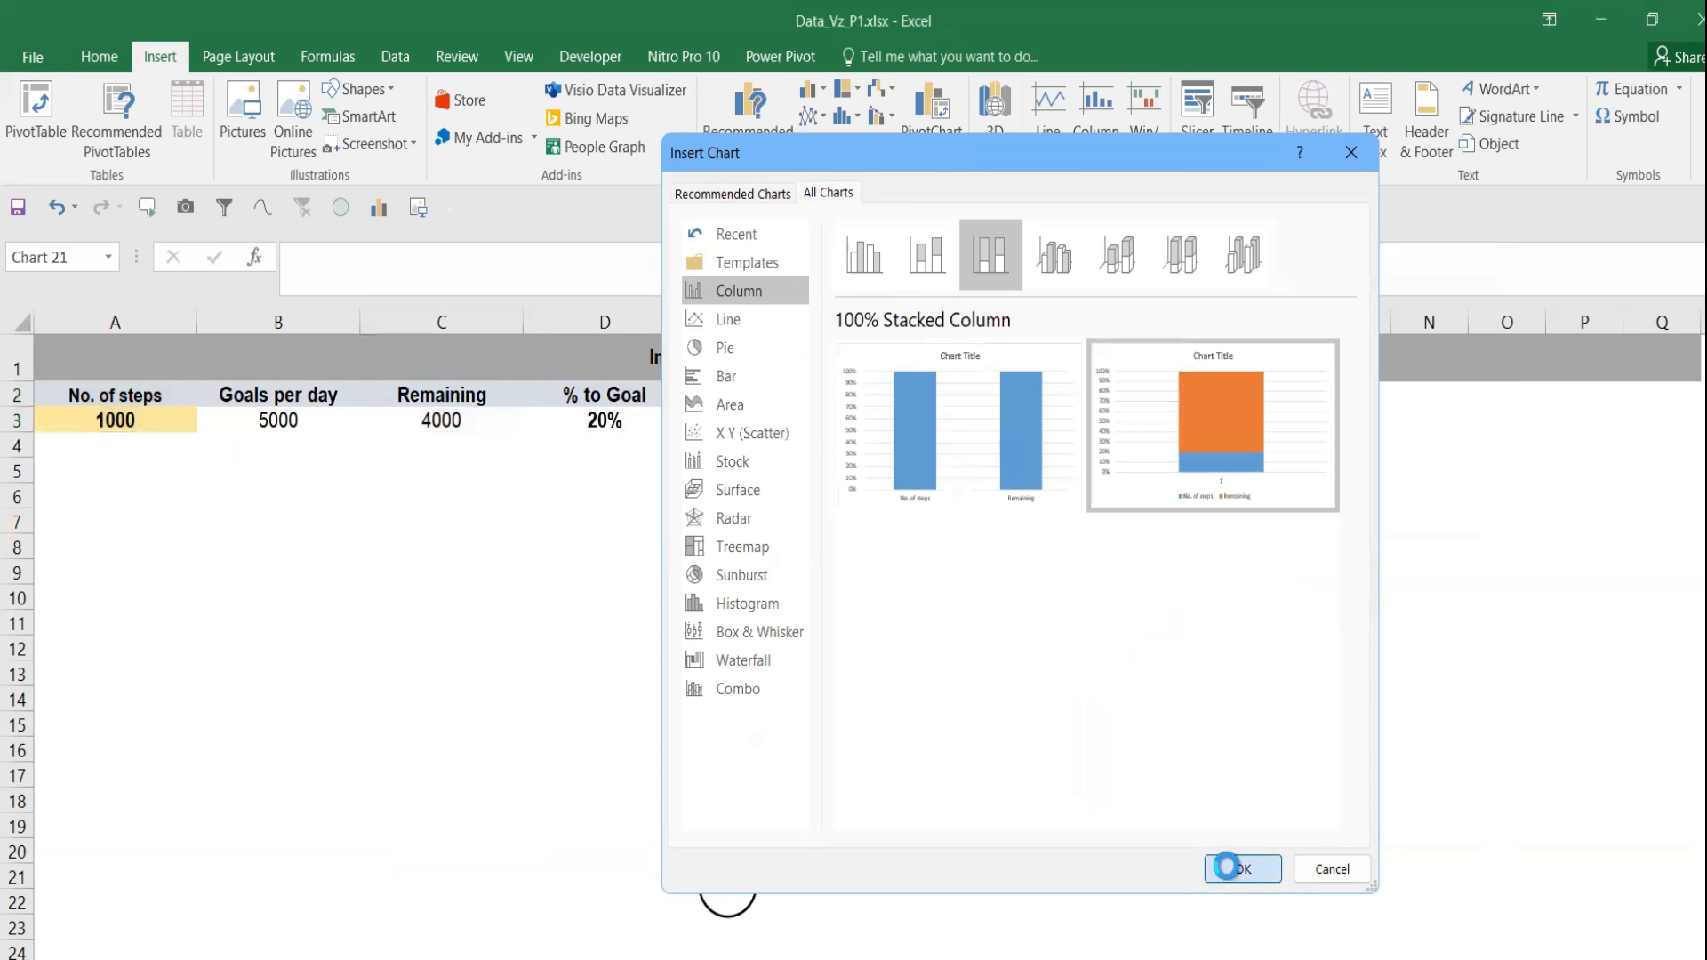
{"action": "left_click_drag", "start_coordinate": [1037, 856], "coordinate": [565, 852]}
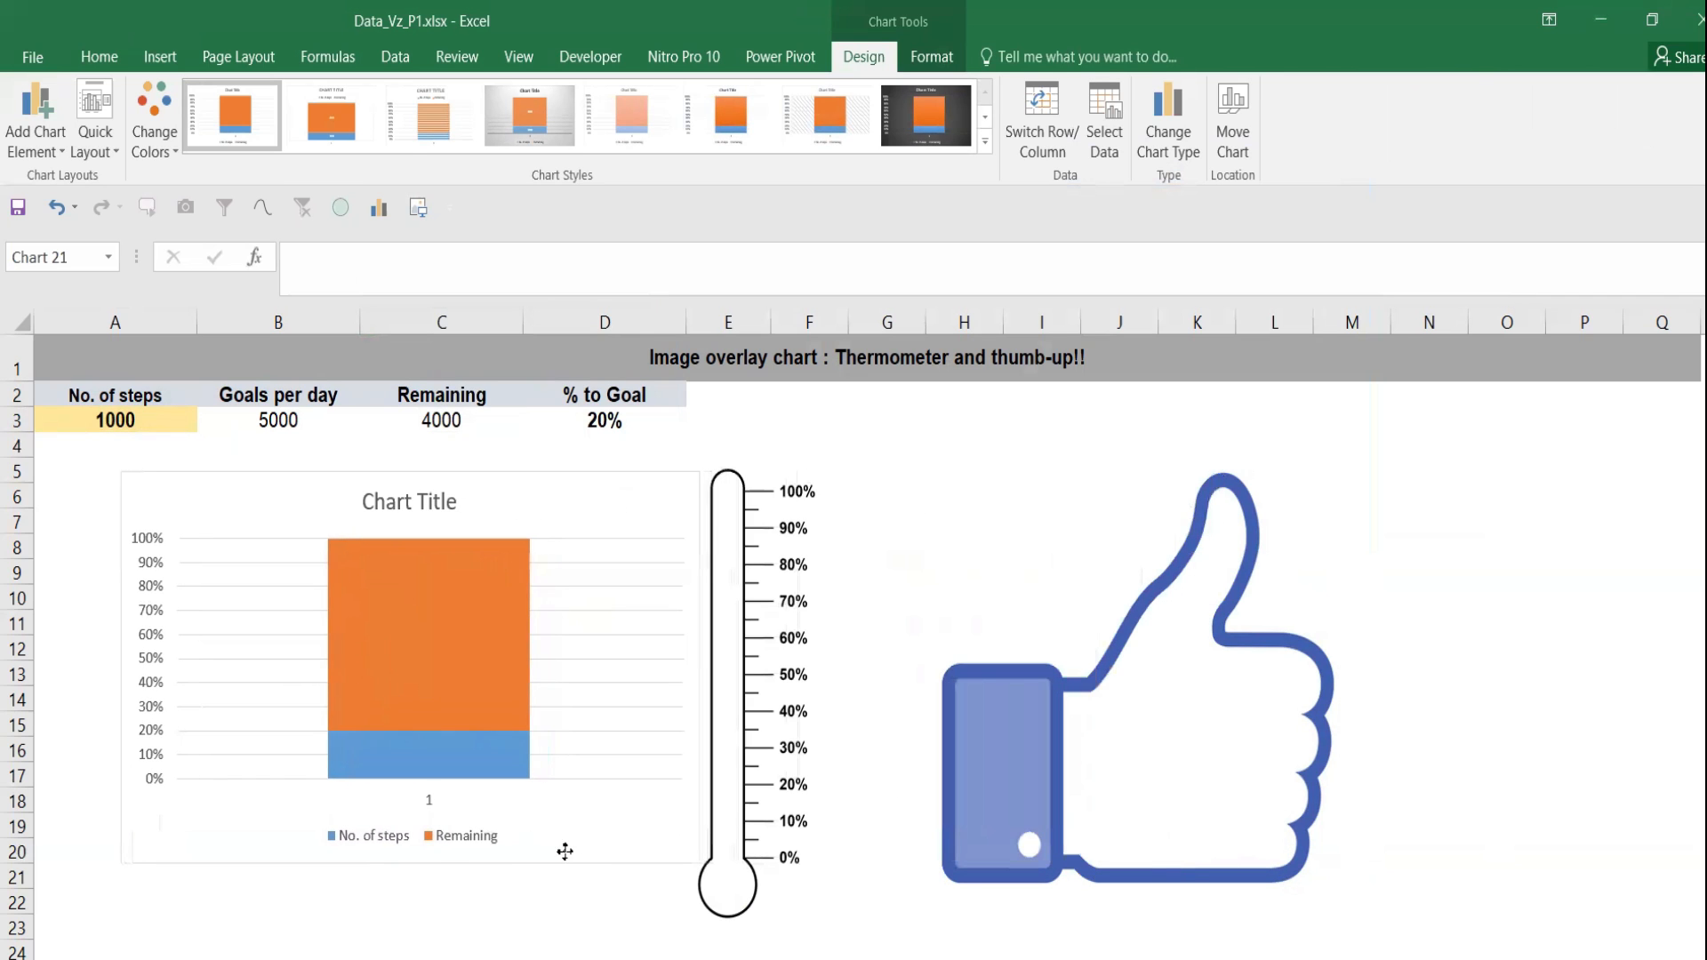
Move the thermometer picture below columns A and B, and place the stacked column chart between it and the thumbs-up picture
{"action": "left_click_drag", "start_coordinate": [707, 864], "coordinate": [397, 726]}
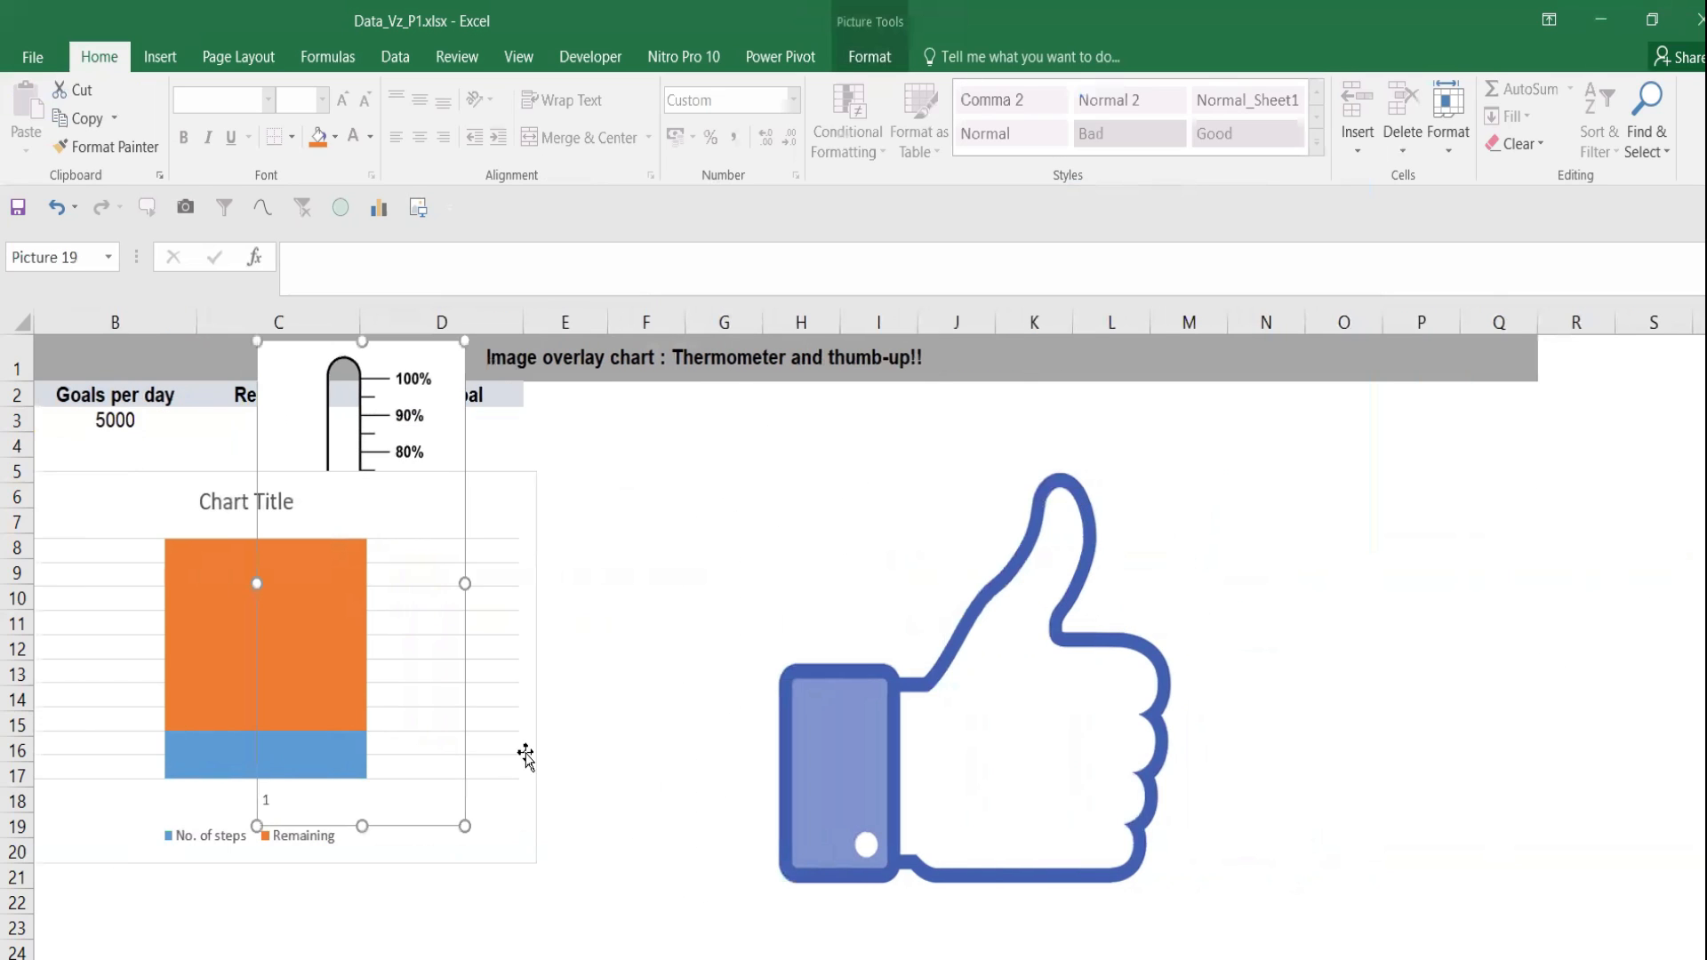
{"action": "left_click_drag", "start_coordinate": [1565, 959], "coordinate": [1536, 959]}
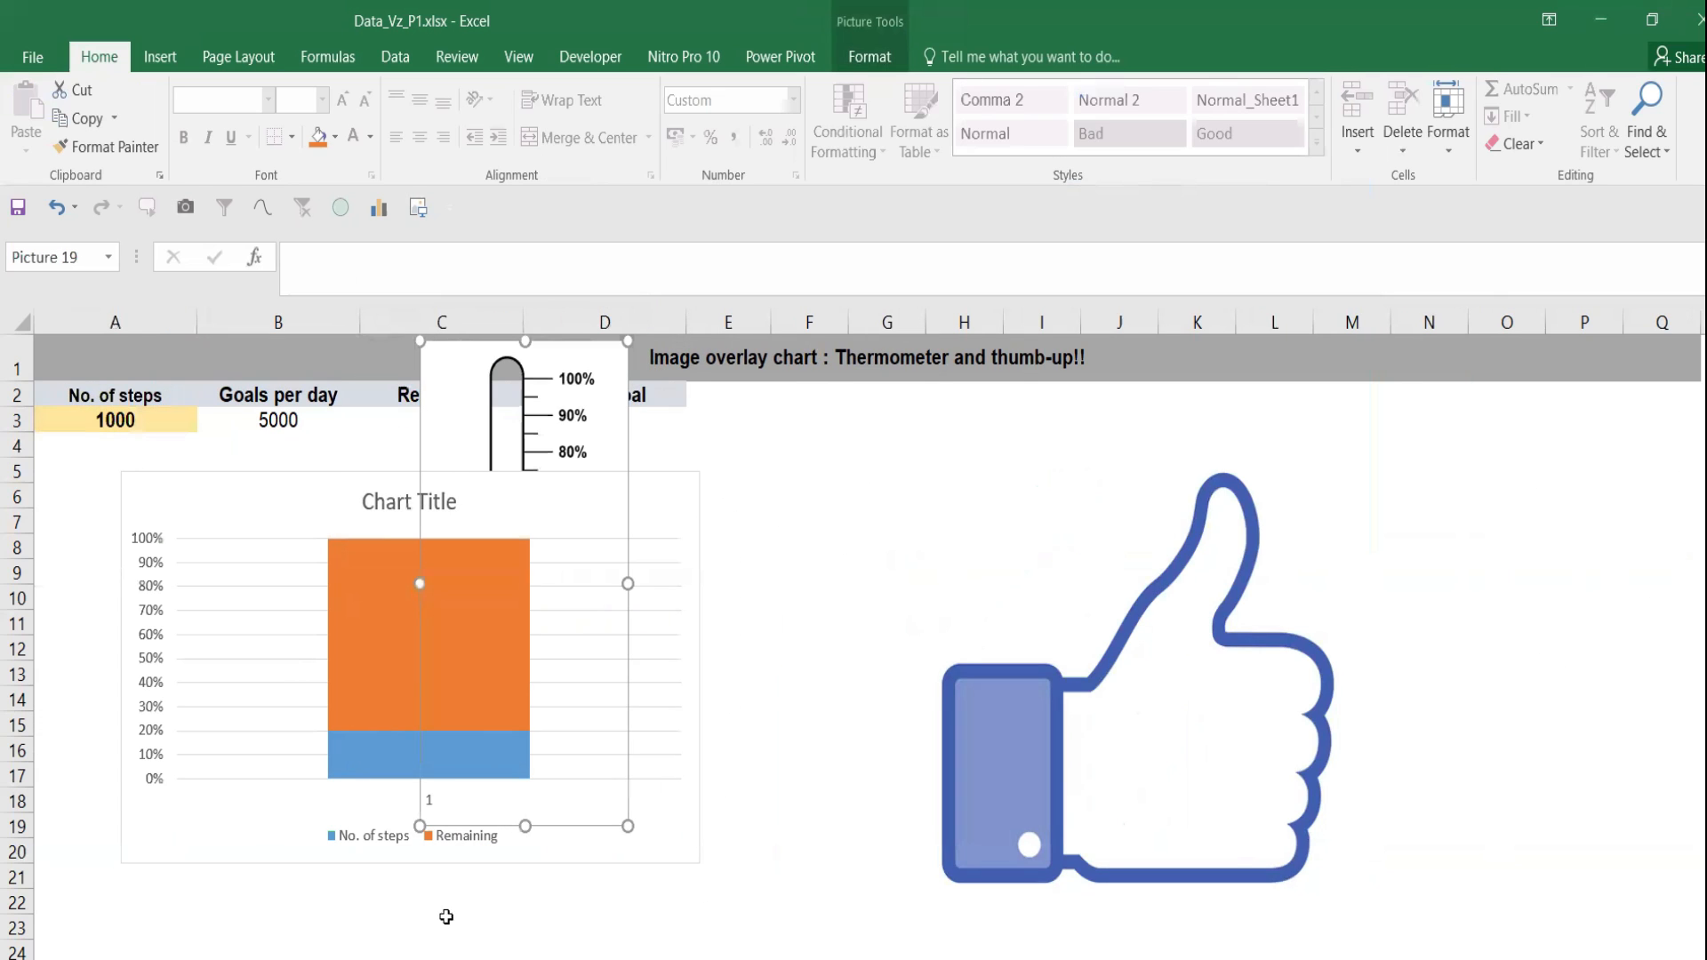
{"action": "left_click", "coordinate": [583, 854]}
{"action": "left_click_drag", "start_coordinate": [664, 853], "coordinate": [1243, 874]}
{"action": "left_click_drag", "start_coordinate": [543, 731], "coordinate": [230, 852]}
{"action": "left_click_drag", "start_coordinate": [852, 879], "coordinate": [432, 949]}
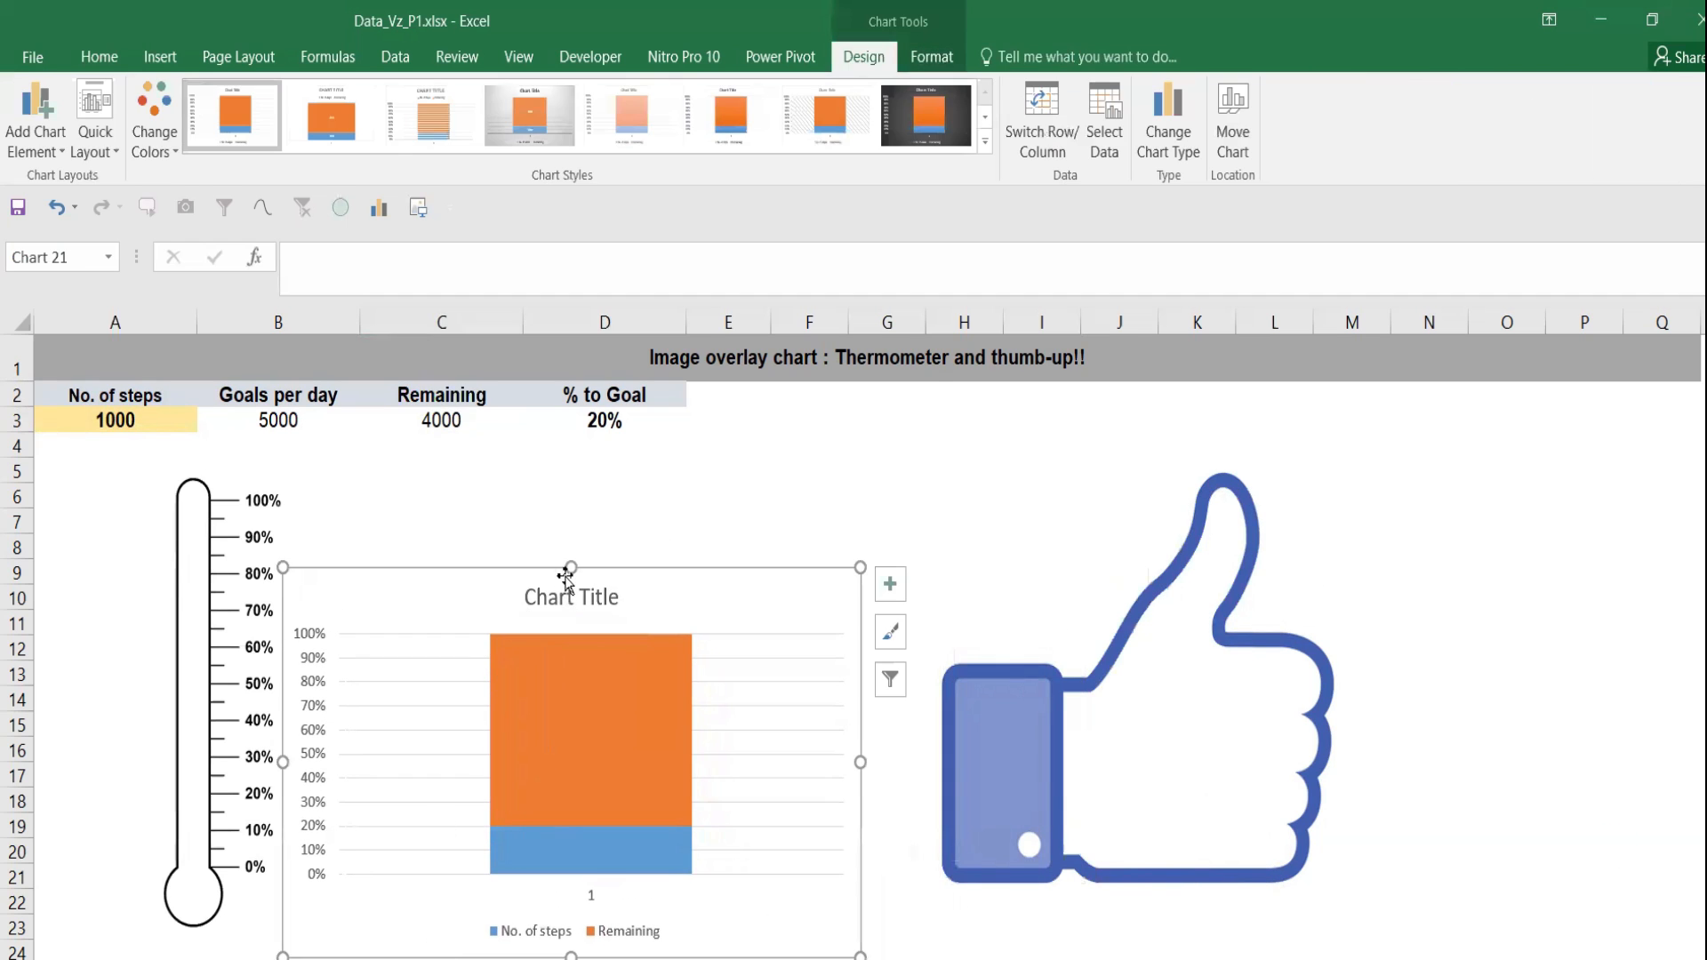
Delete the stacked column chart's title, horizontal axis and legend, and resize the chart vertically to span about rows 6 to 21
{"action": "left_click_drag", "start_coordinate": [573, 567], "coordinate": [570, 449]}
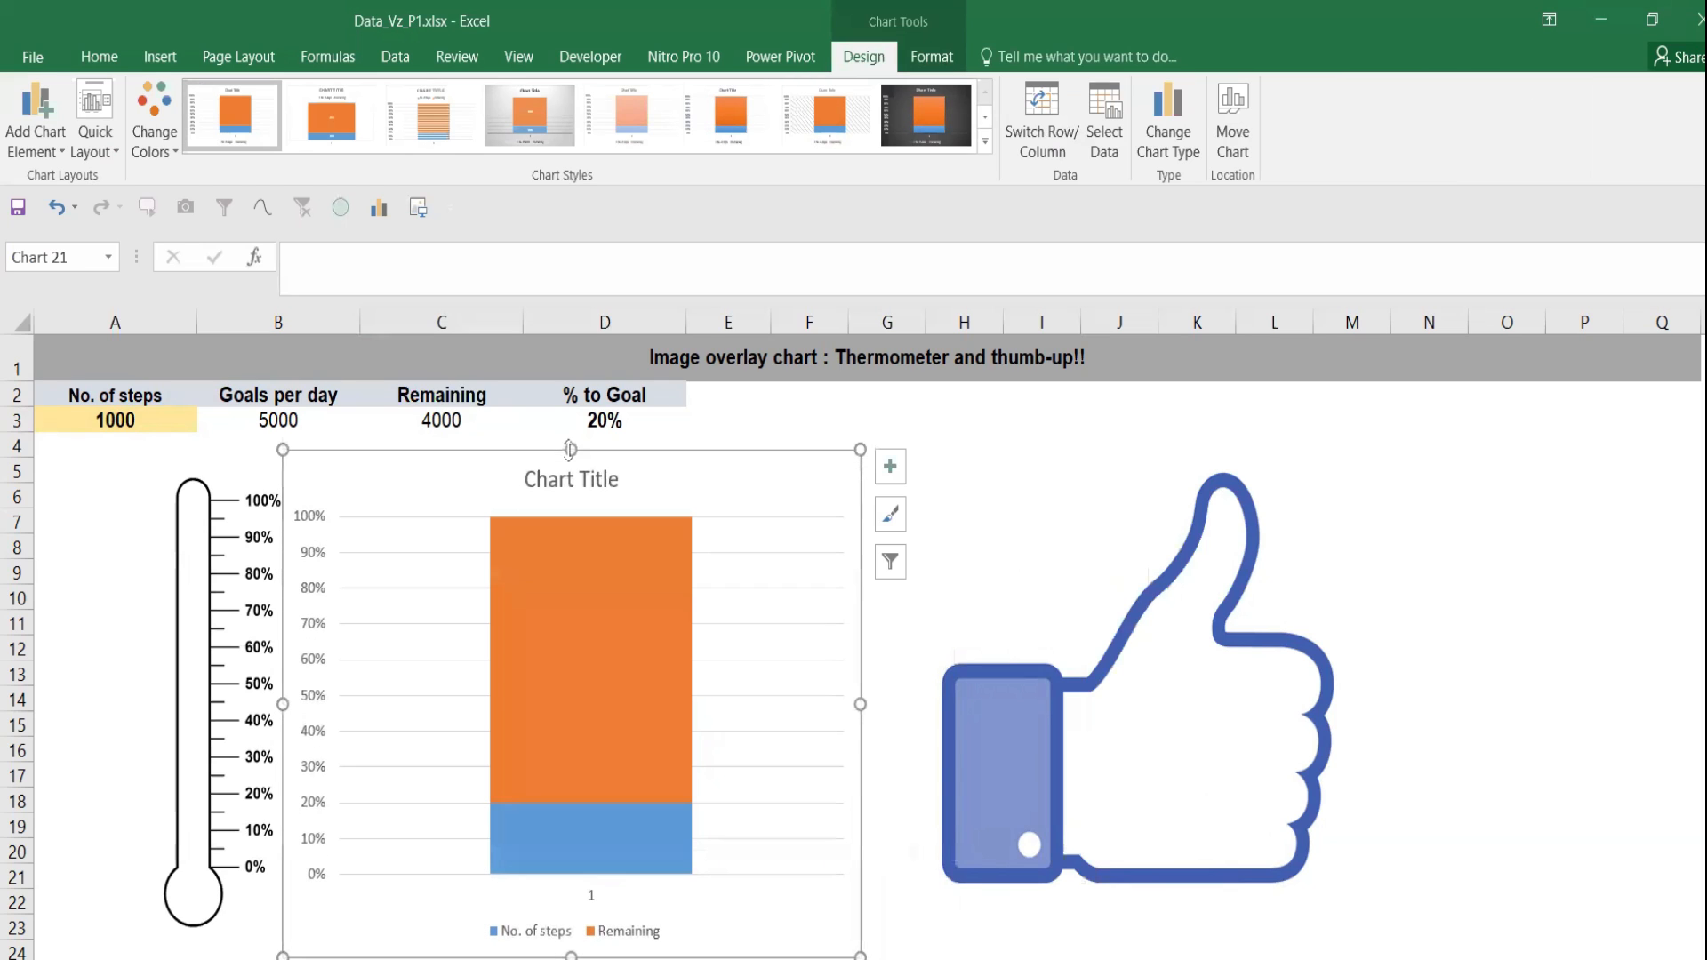
{"action": "left_click", "coordinate": [583, 485]}
{"action": "key", "text": "Delete"}
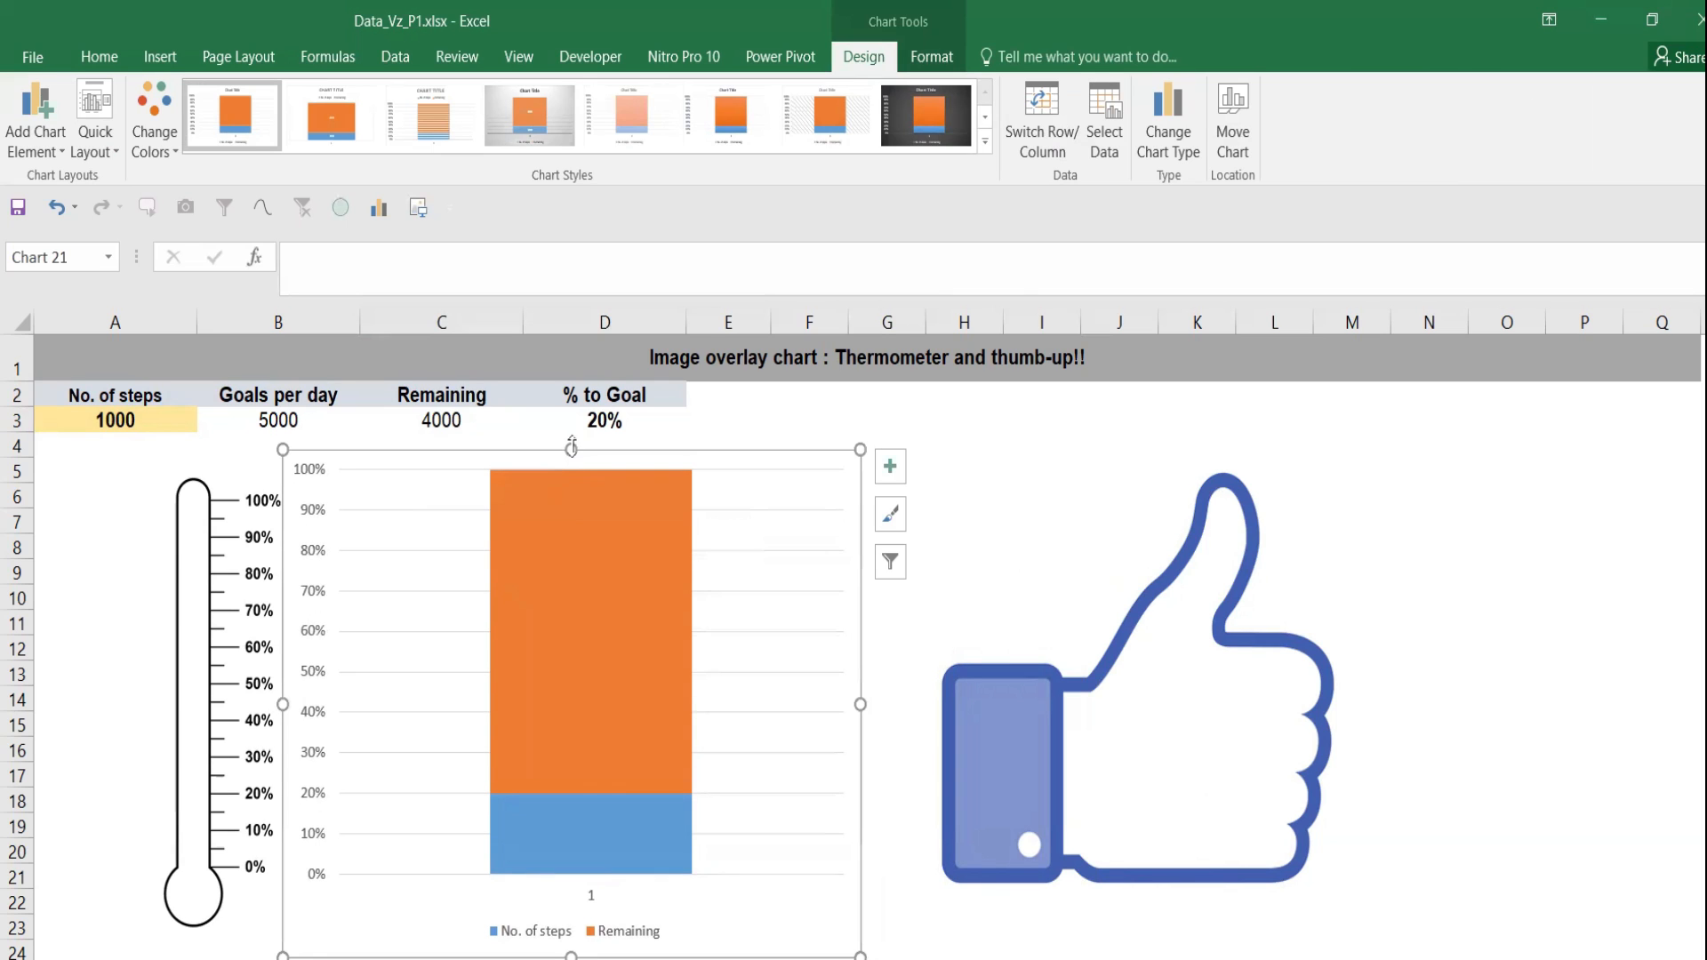
{"action": "left_click", "coordinate": [593, 907]}
{"action": "key", "text": "Delete"}
{"action": "left_click", "coordinate": [544, 930]}
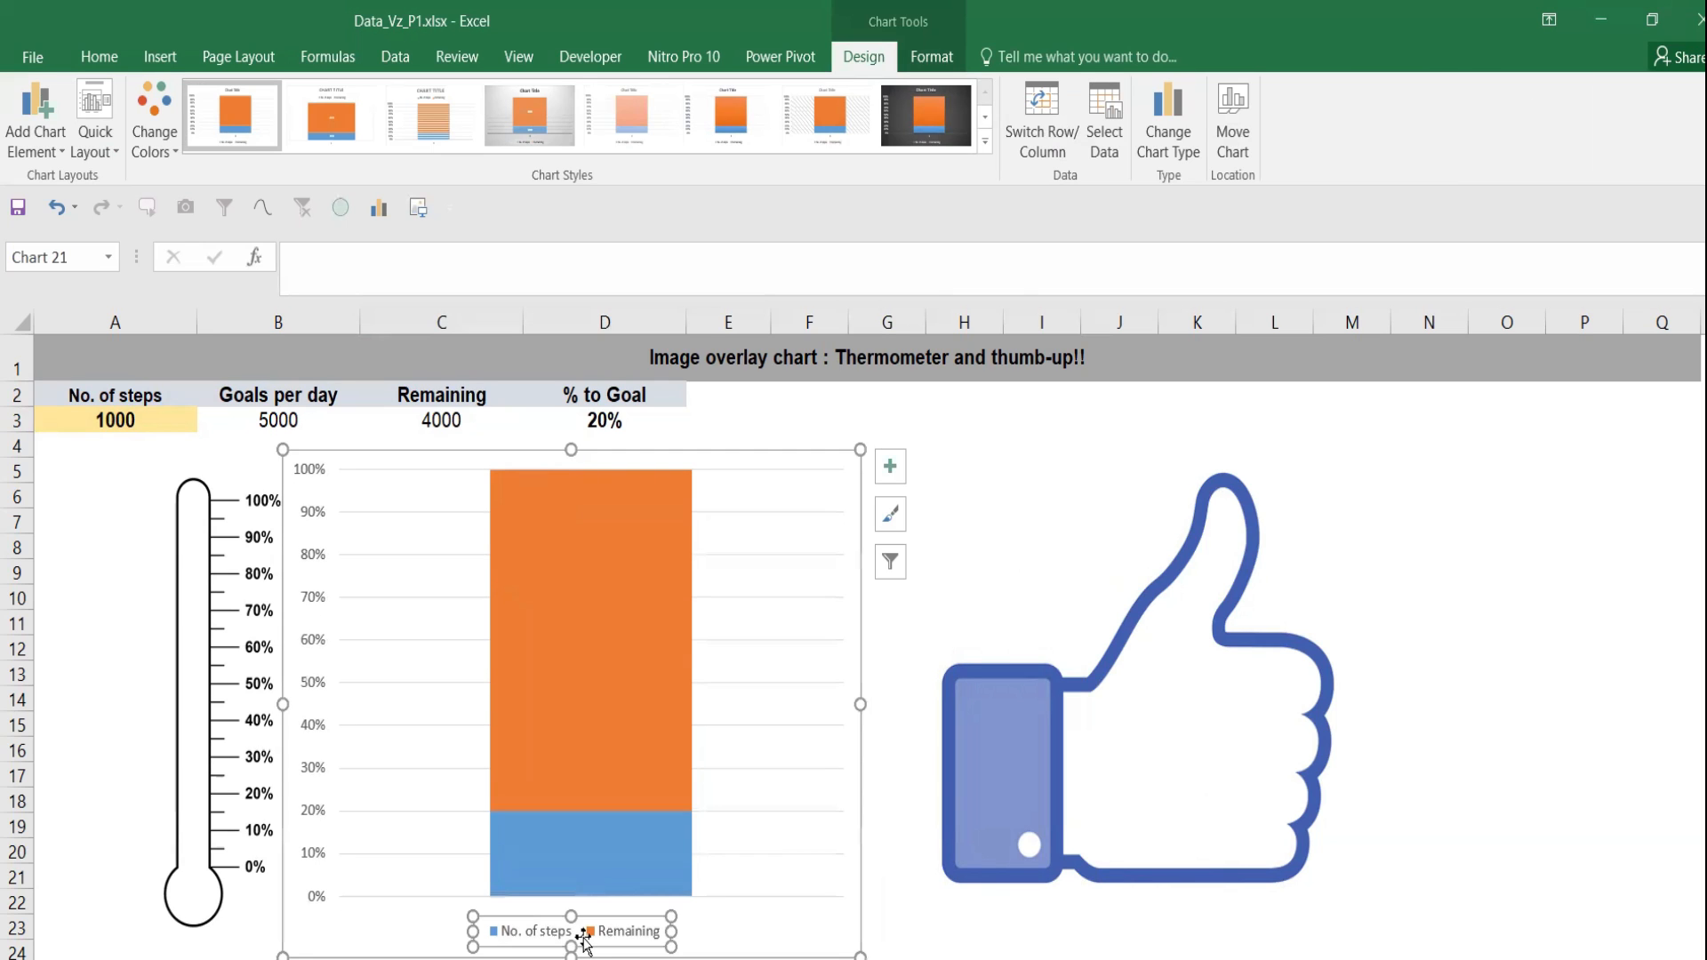
{"action": "key", "text": "Delete"}
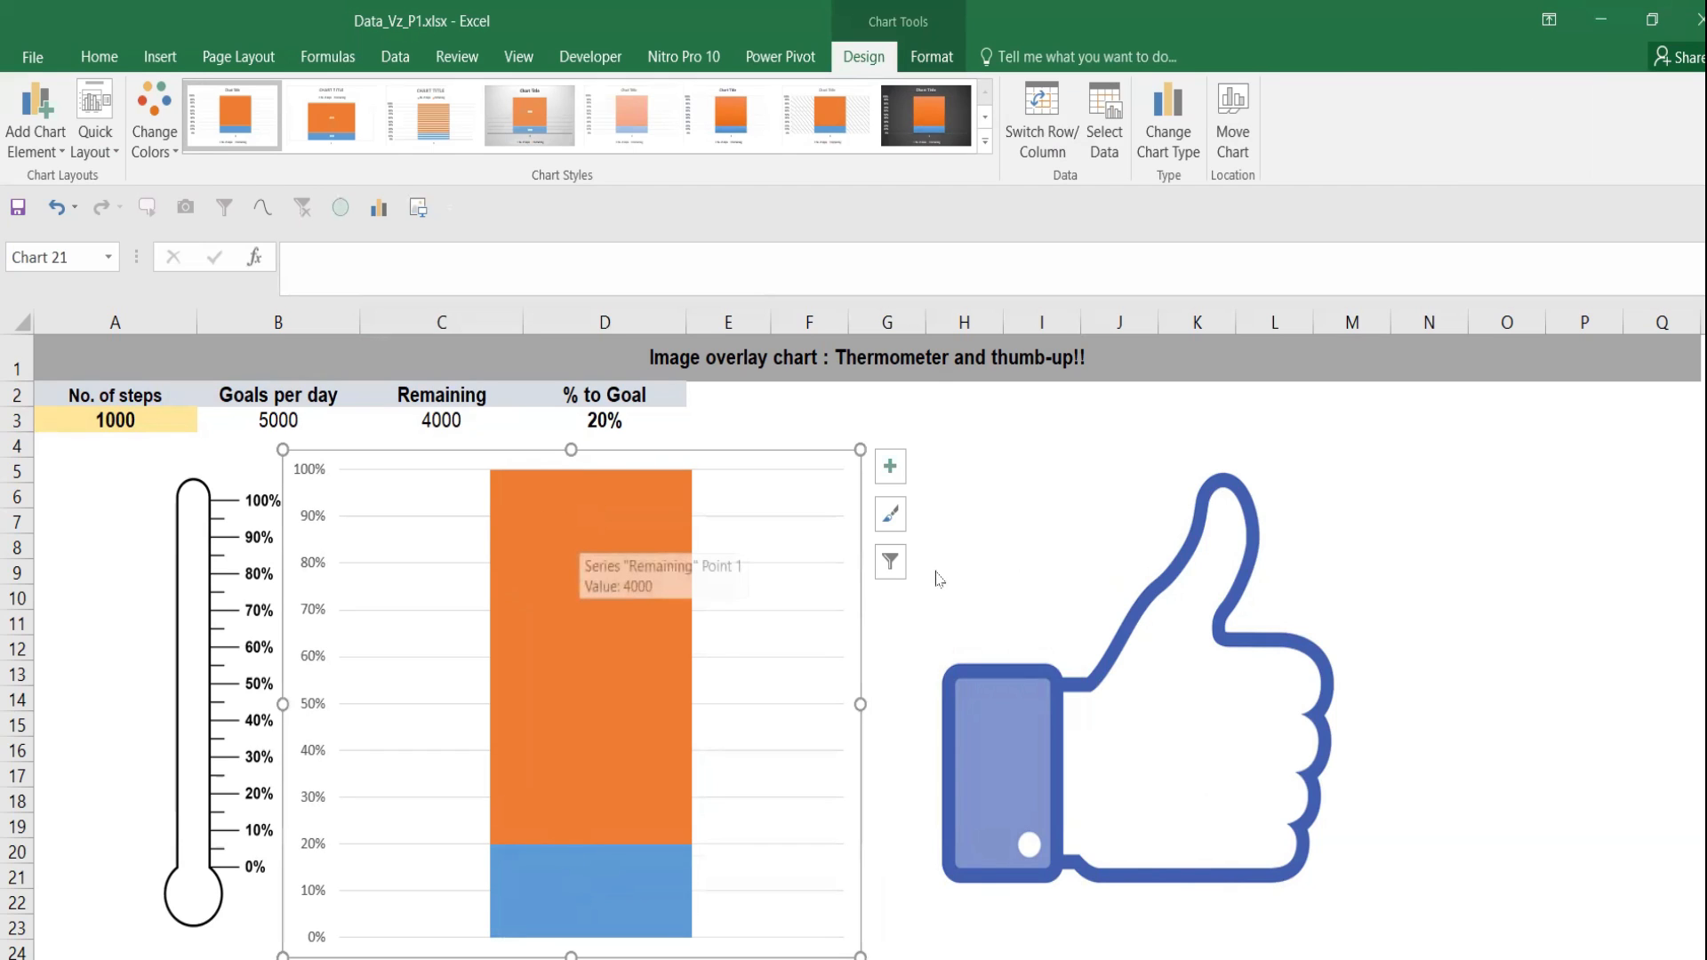
{"action": "left_click_drag", "start_coordinate": [571, 956], "coordinate": [565, 887]}
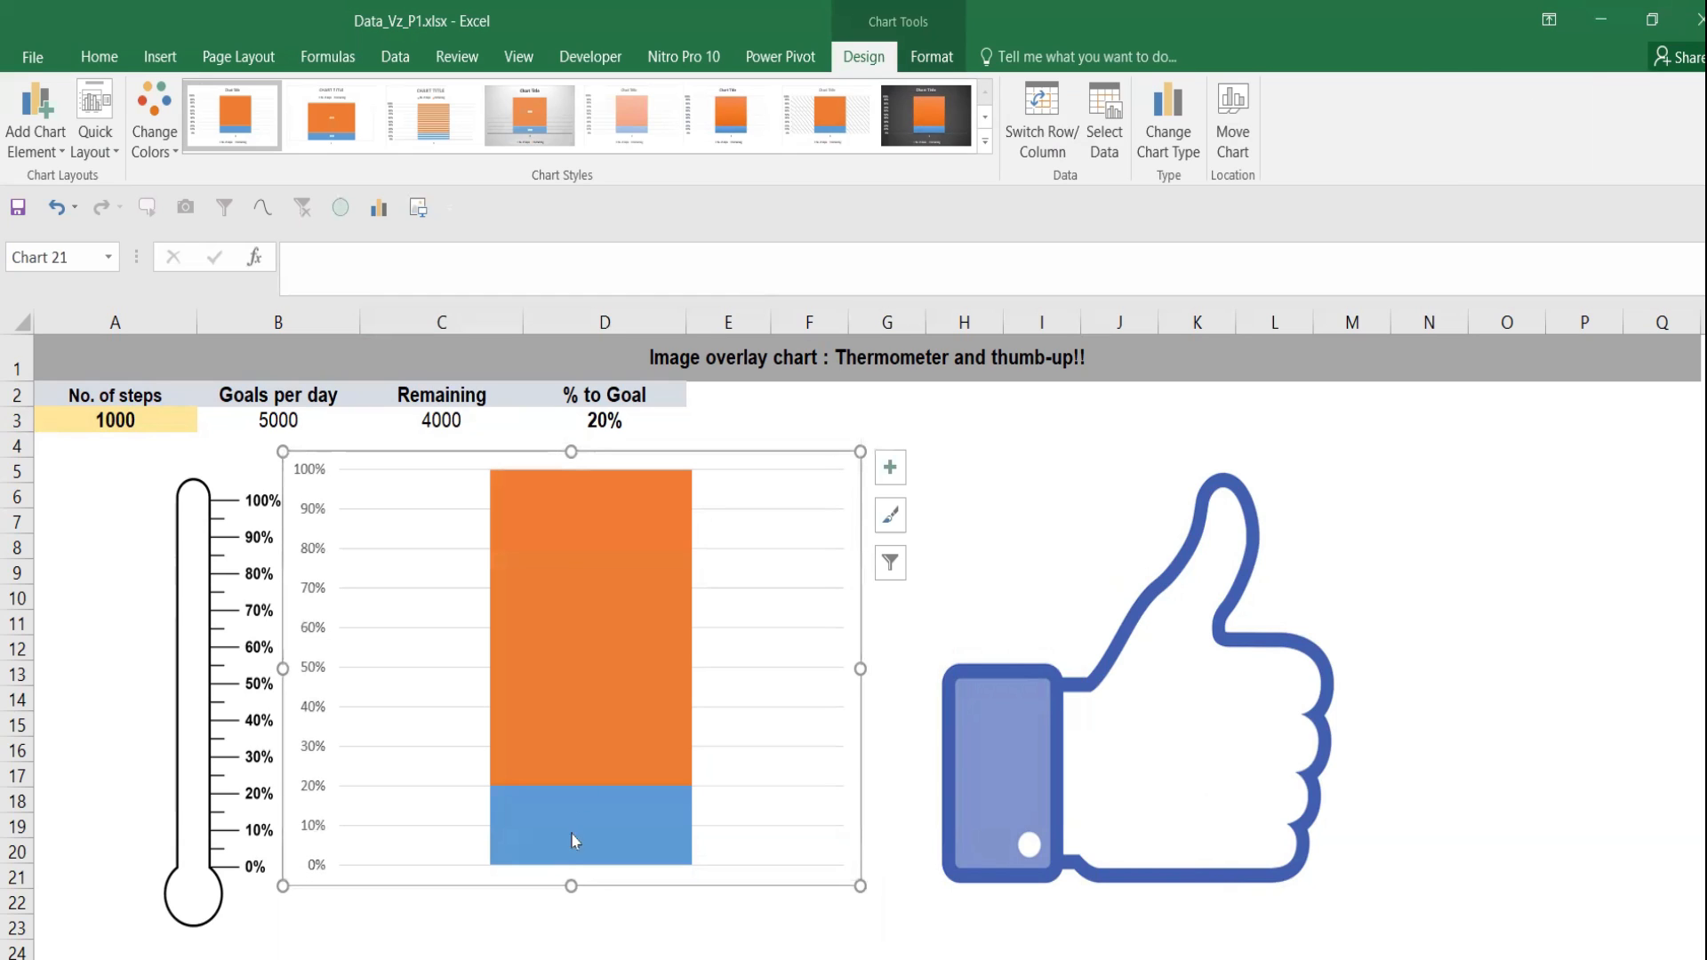
{"action": "left_click_drag", "start_coordinate": [571, 451], "coordinate": [572, 488]}
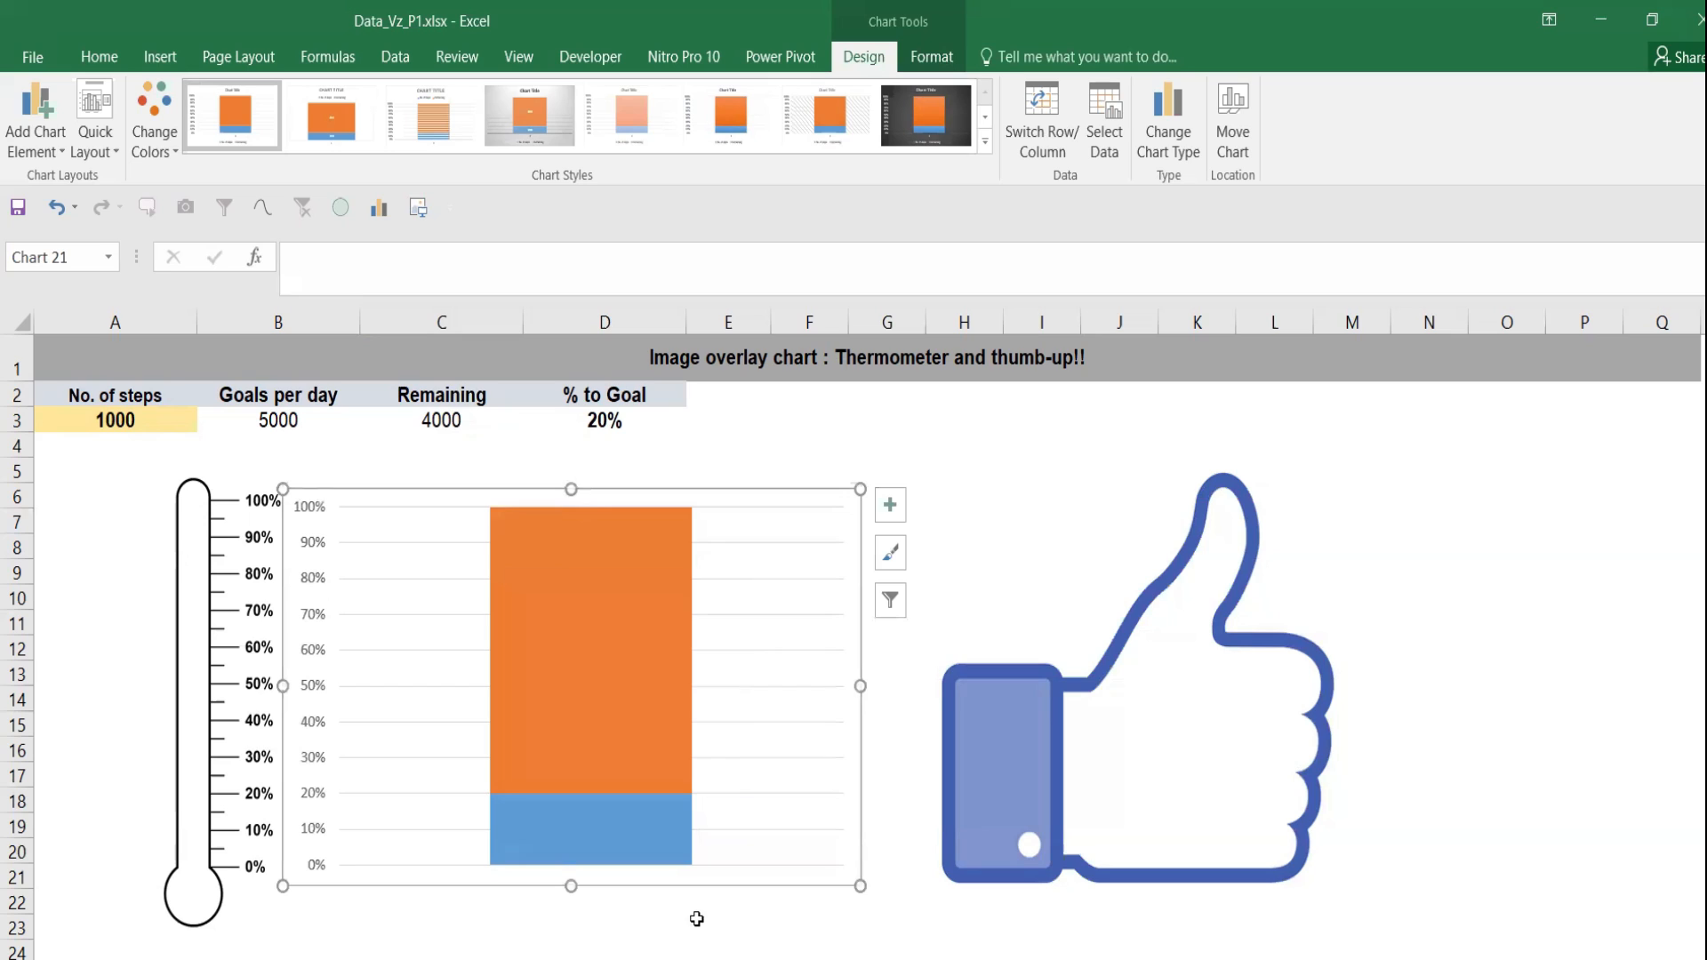
Format the Remaining series with no fill and no border line, and delete the chart's vertical axis
{"action": "left_click", "coordinate": [621, 856]}
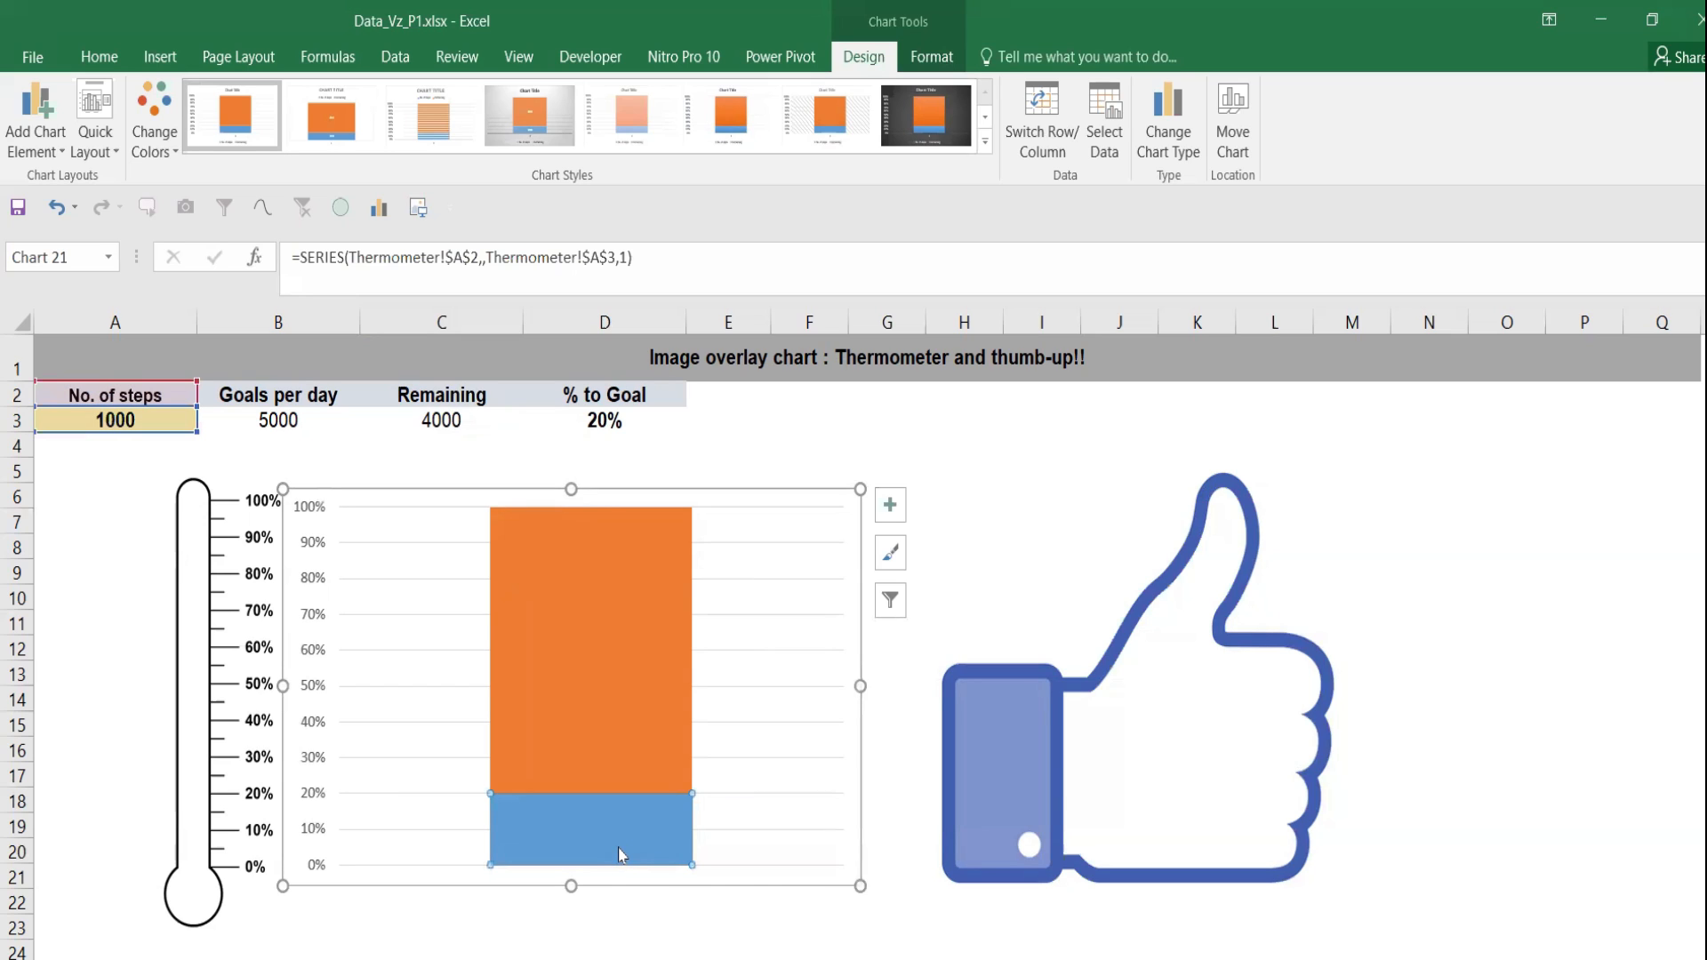
{"action": "left_click", "coordinate": [622, 719]}
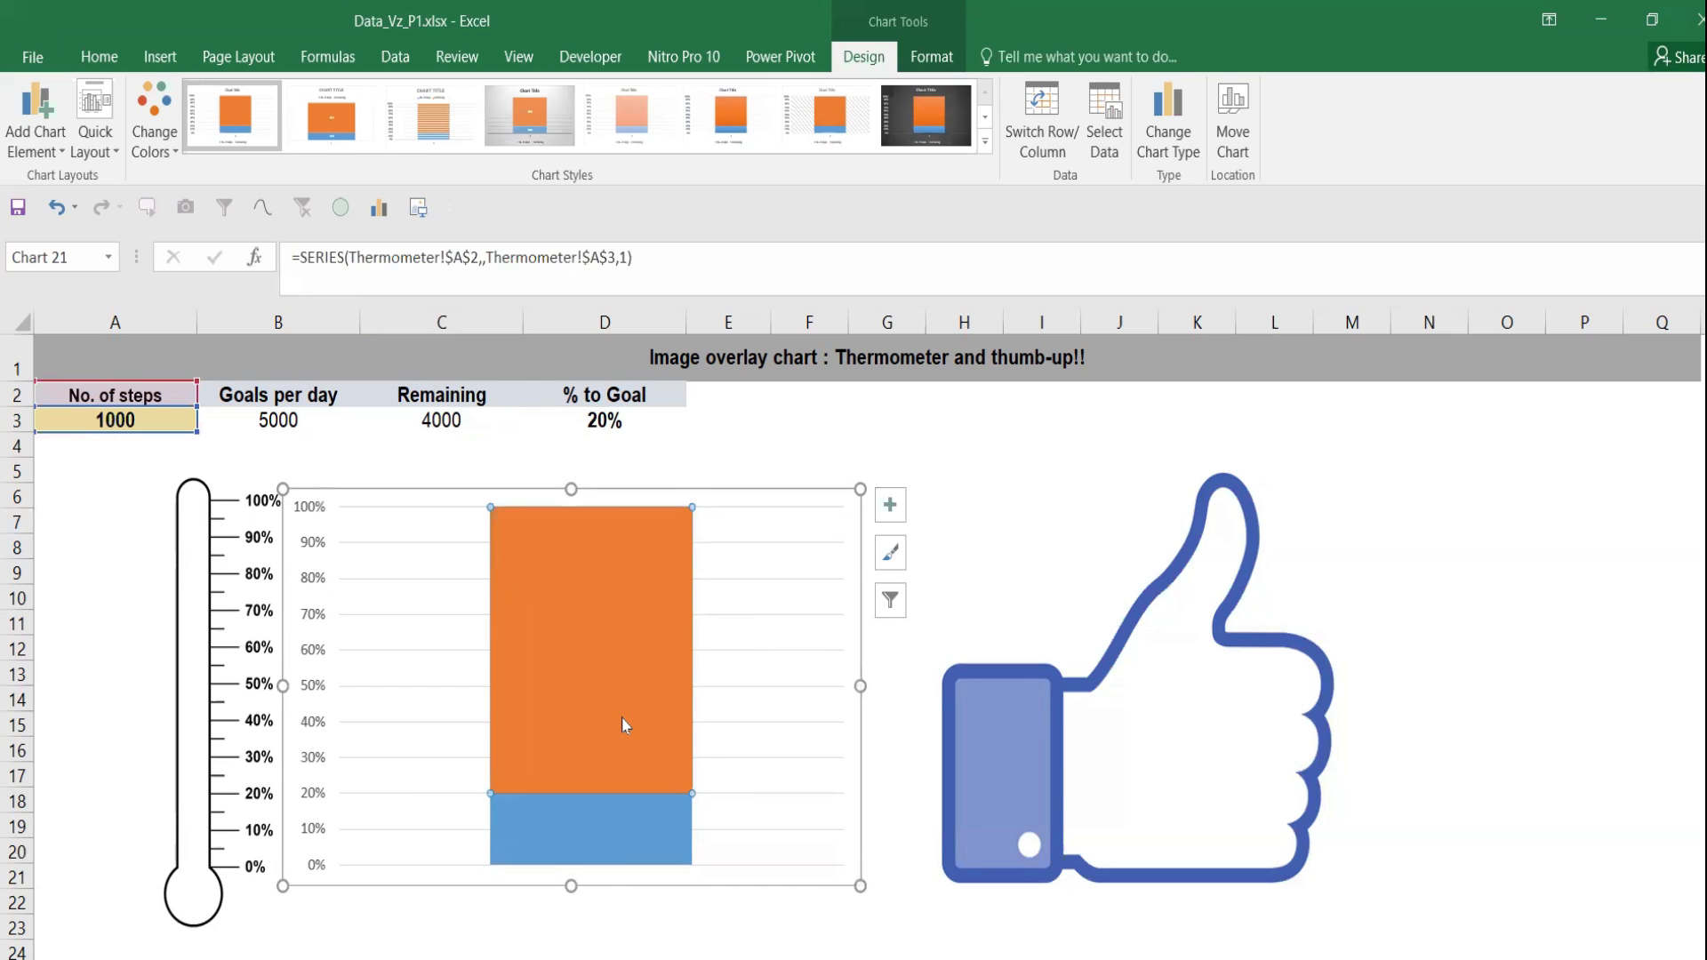
{"action": "right_click", "coordinate": [621, 717]}
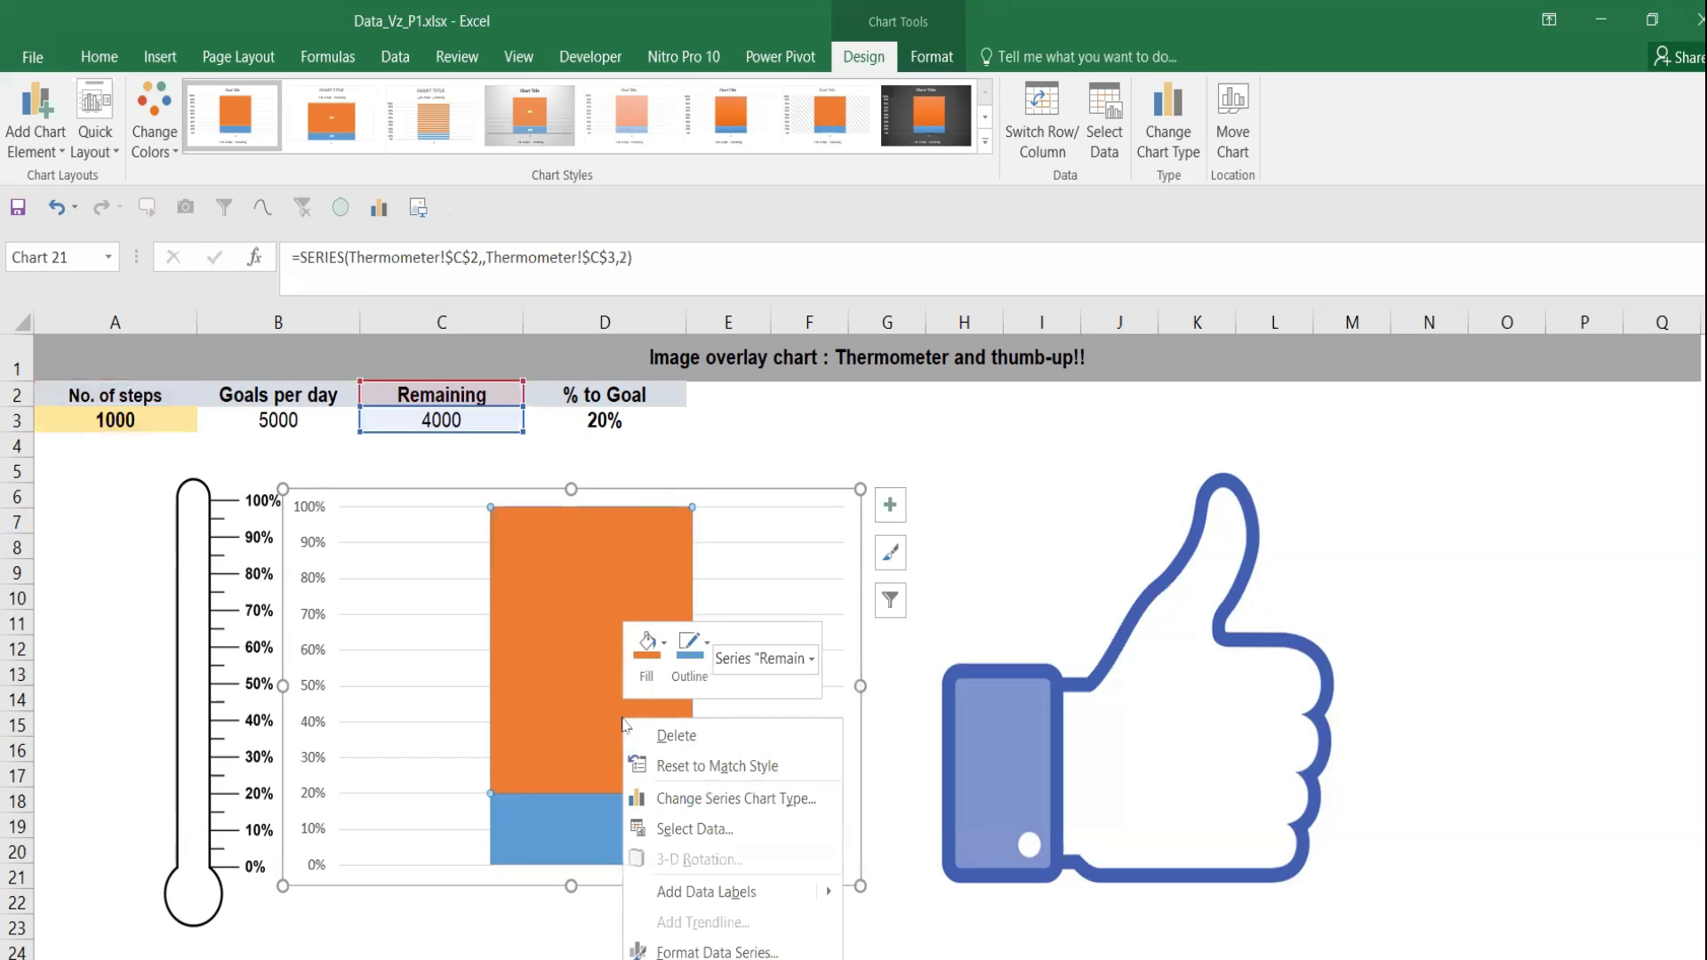
{"action": "left_click", "coordinate": [676, 944]}
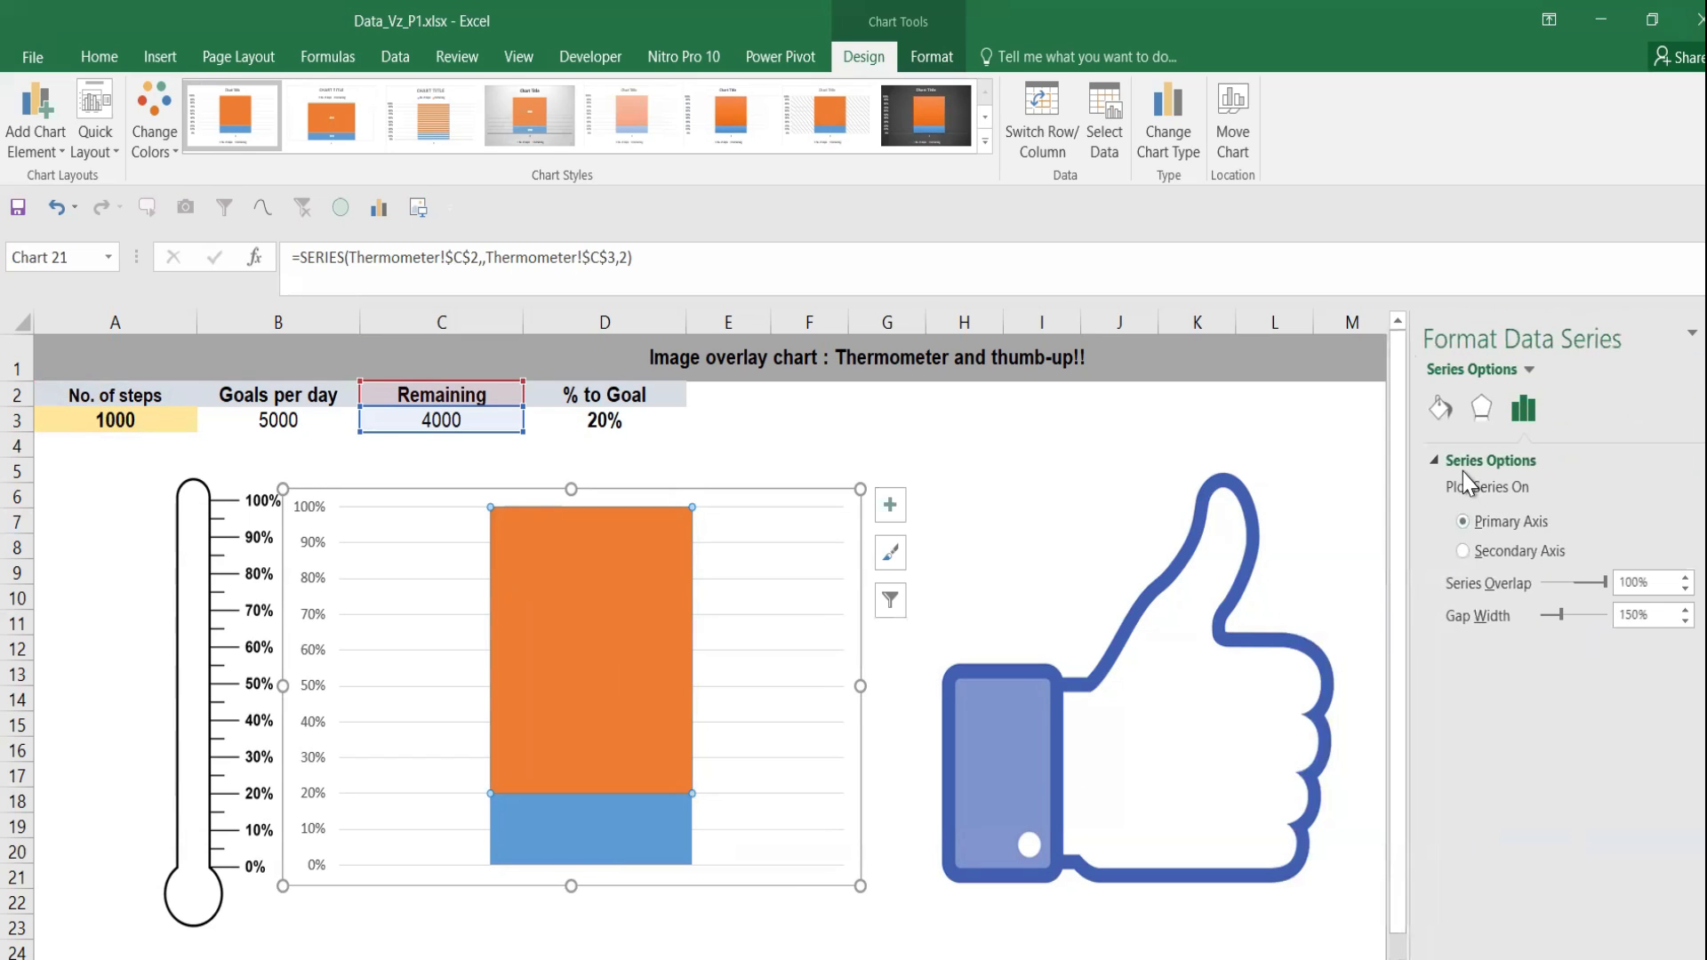
{"action": "left_click", "coordinate": [1441, 408]}
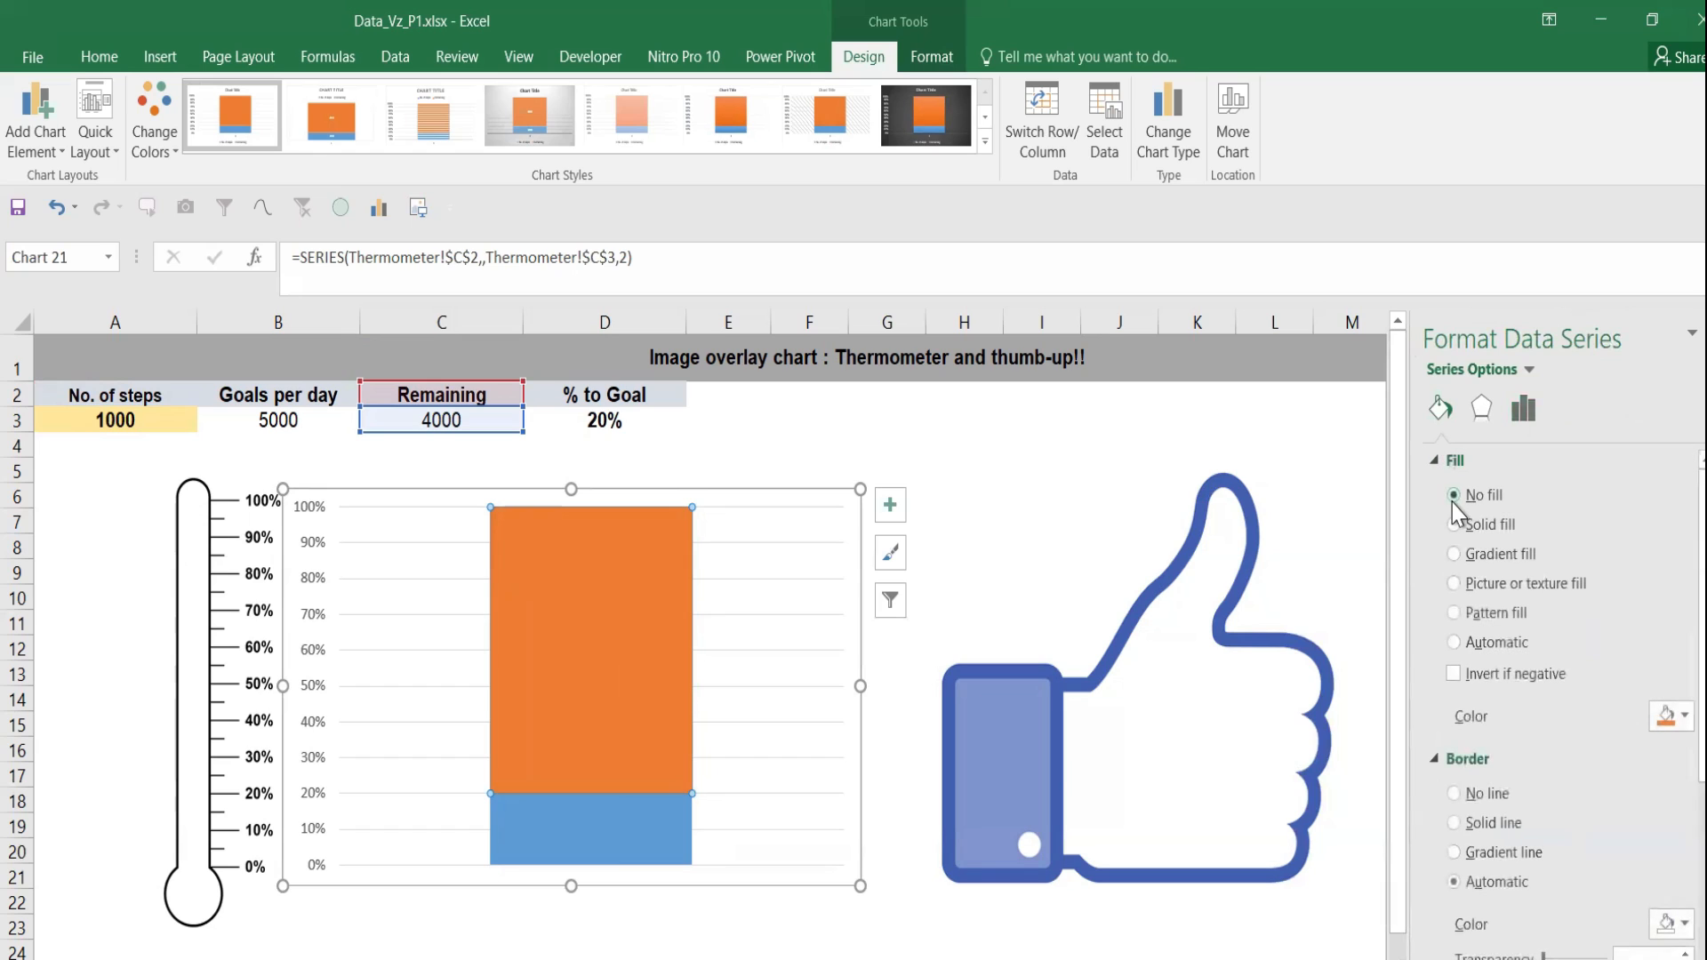
{"action": "left_click", "coordinate": [1457, 775]}
{"action": "left_click", "coordinate": [1454, 748]}
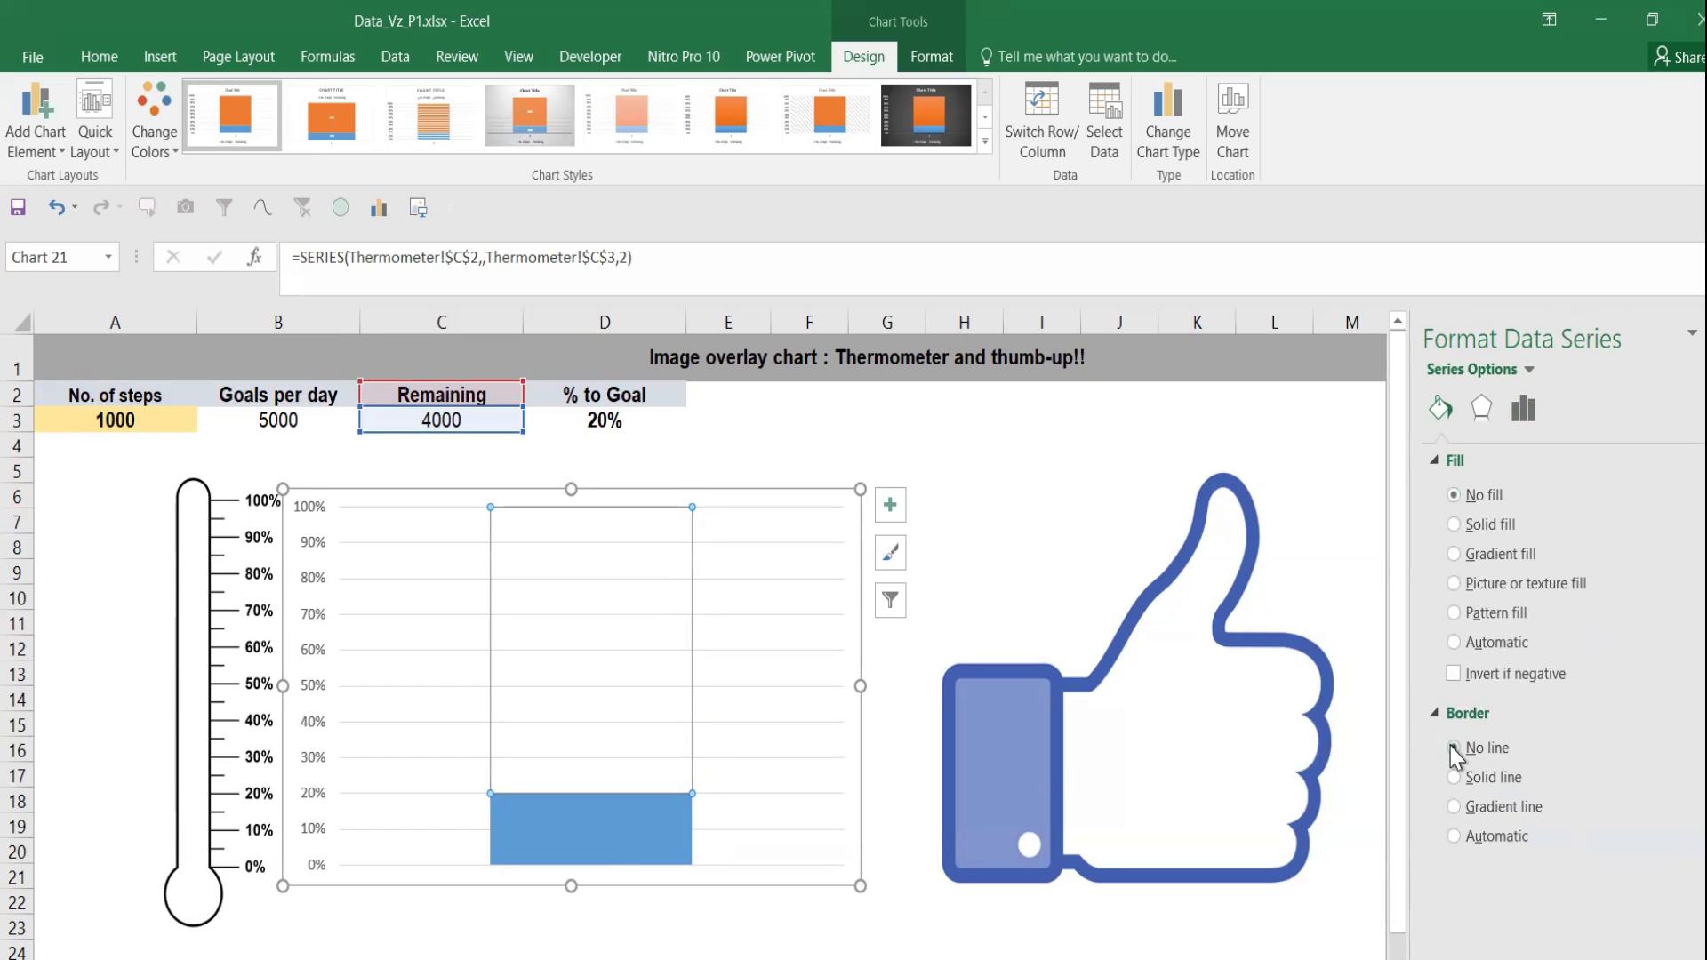
{"action": "left_click", "coordinate": [973, 958]}
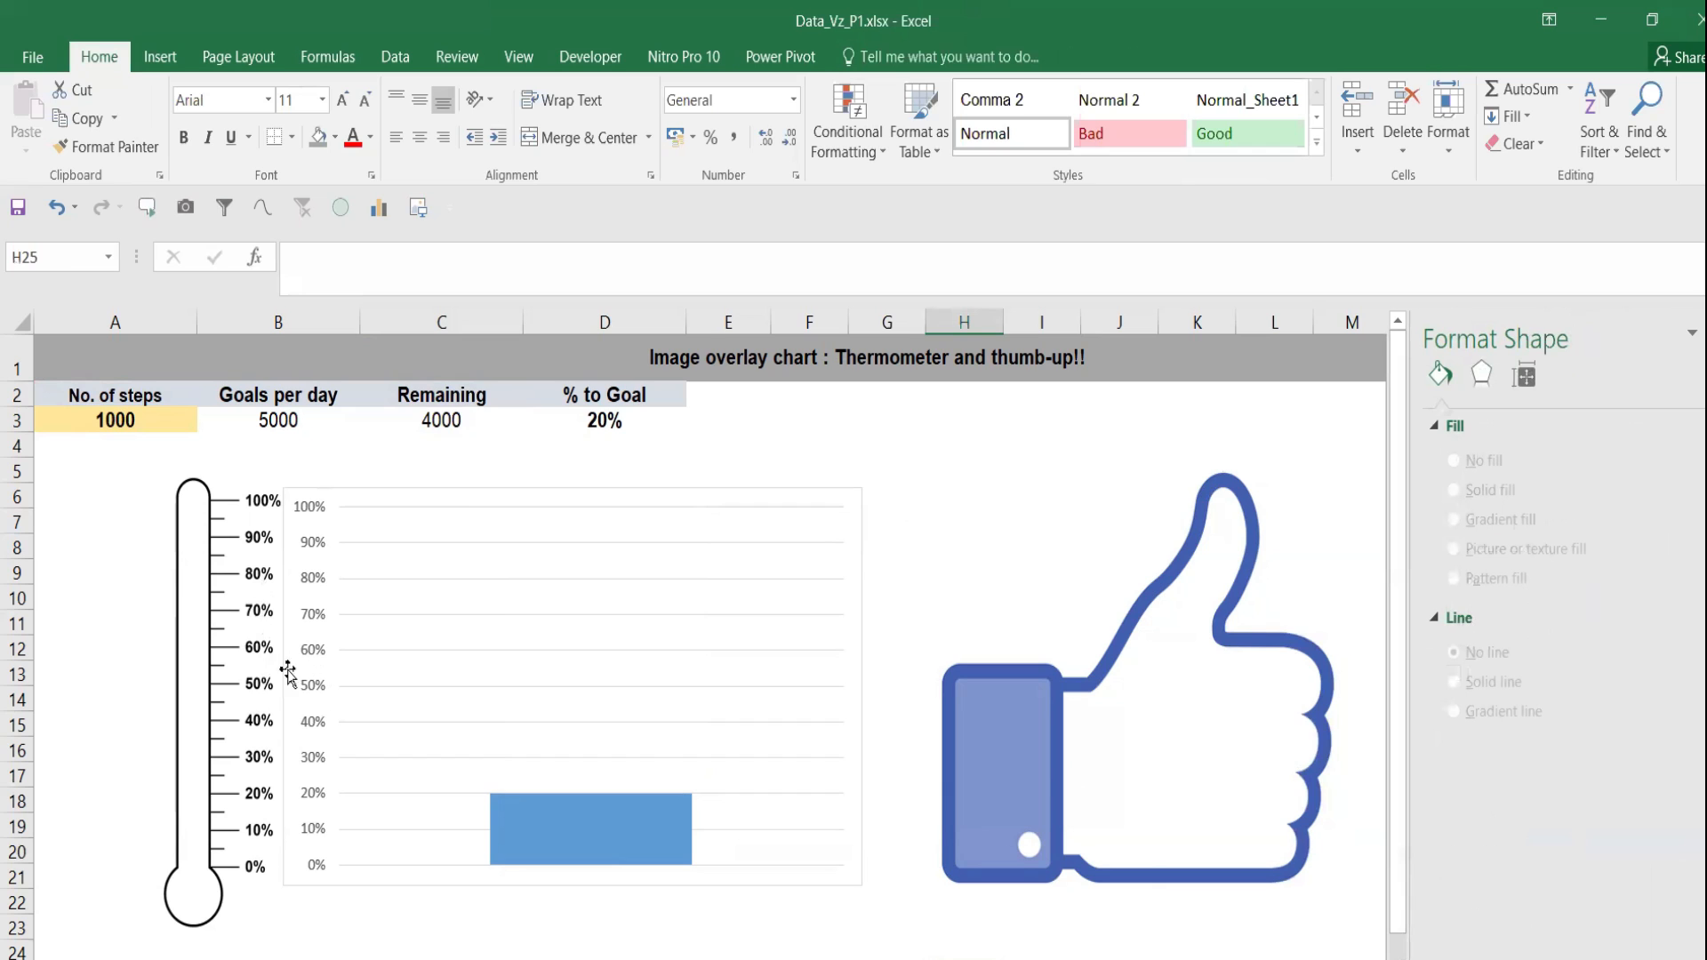
{"action": "left_click", "coordinate": [315, 865]}
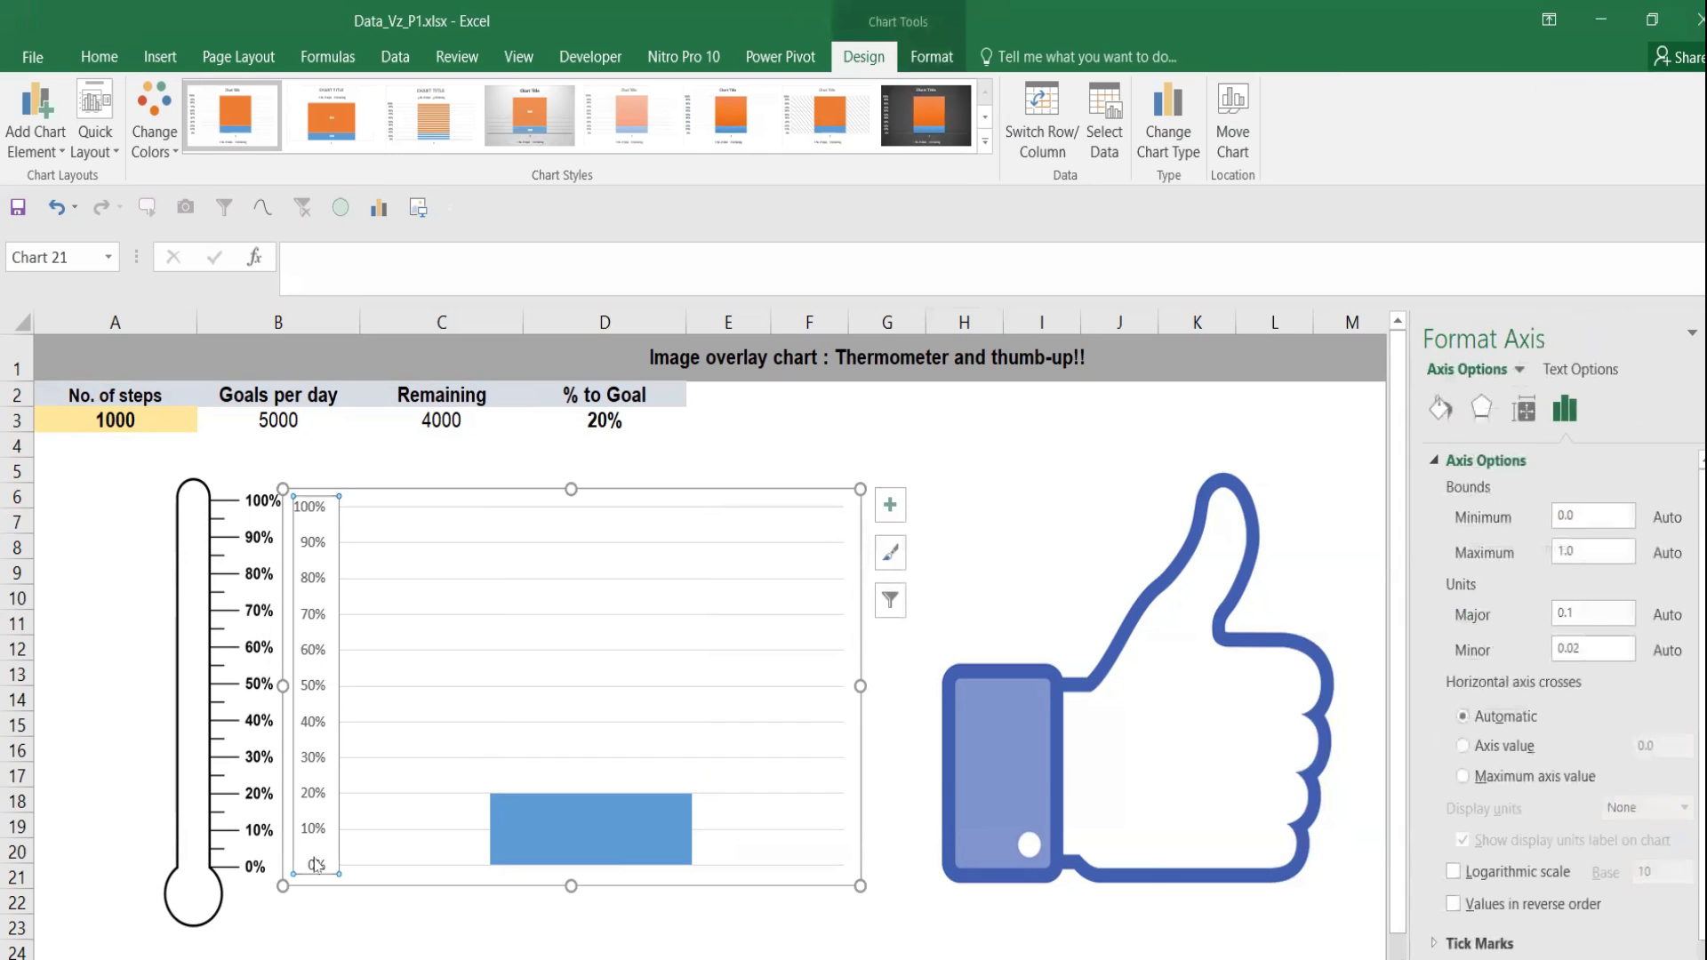
{"action": "left_click", "coordinate": [315, 863]}
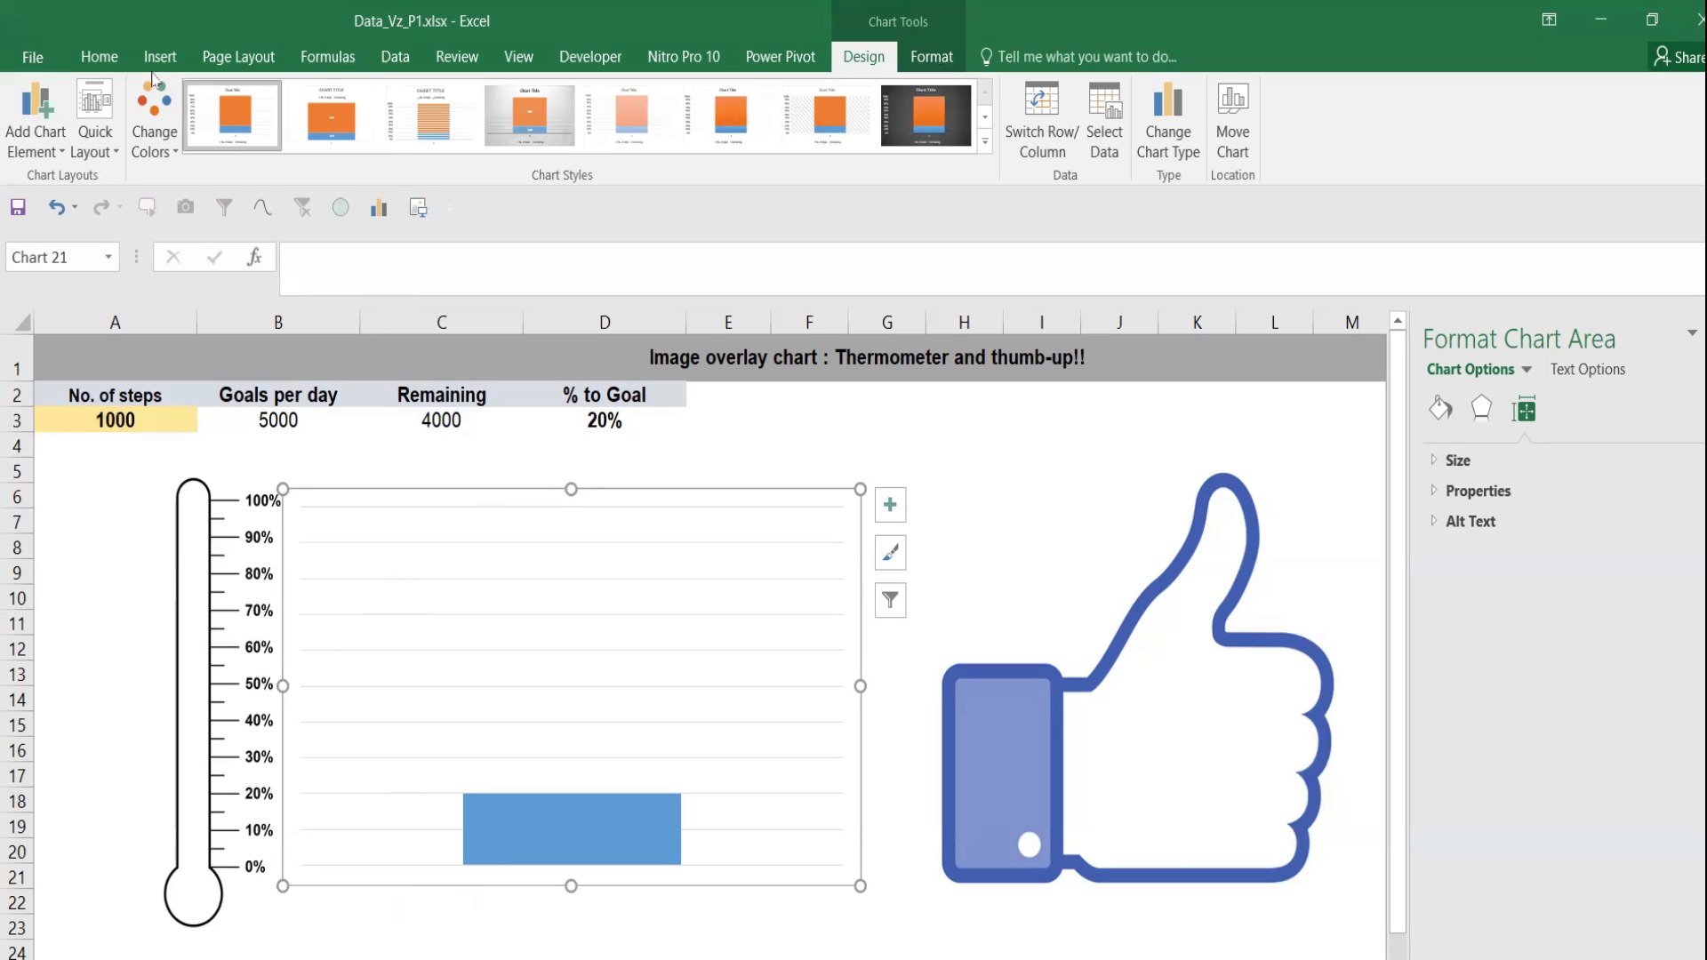
Draw a flowchart connector circle over the thermometer bulb and size it to about 1.16 cm high by 1.22 cm wide
{"action": "left_click", "coordinate": [102, 58]}
{"action": "left_click", "coordinate": [160, 57]}
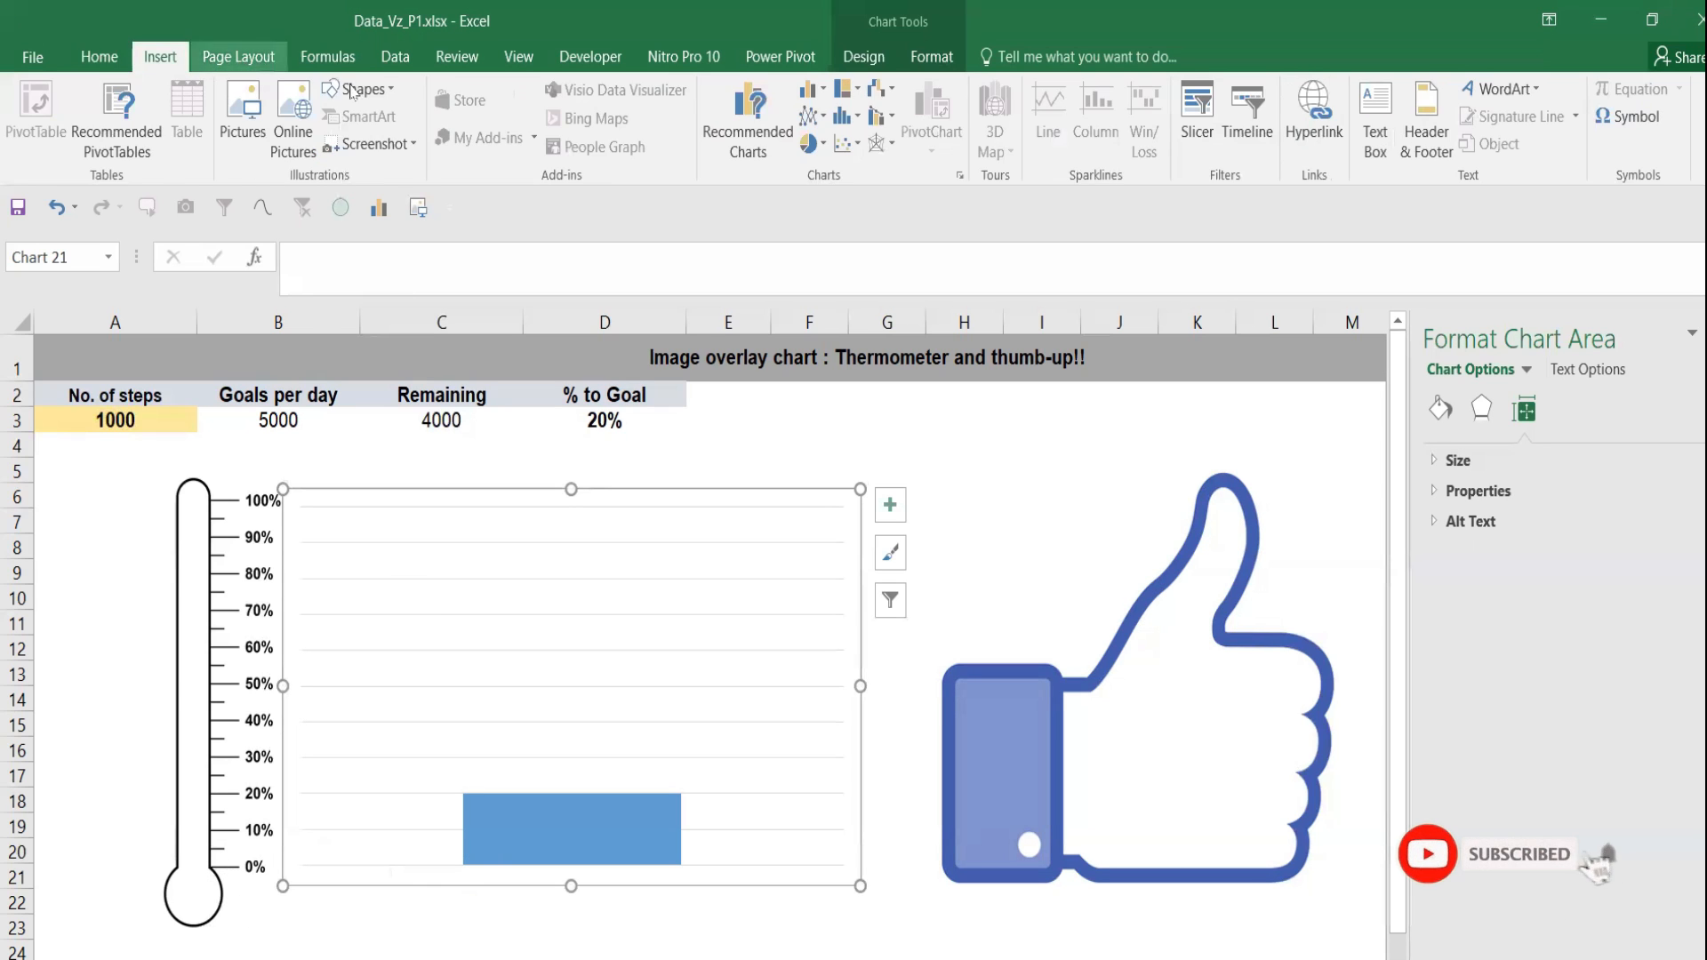
{"action": "left_click", "coordinate": [356, 90]}
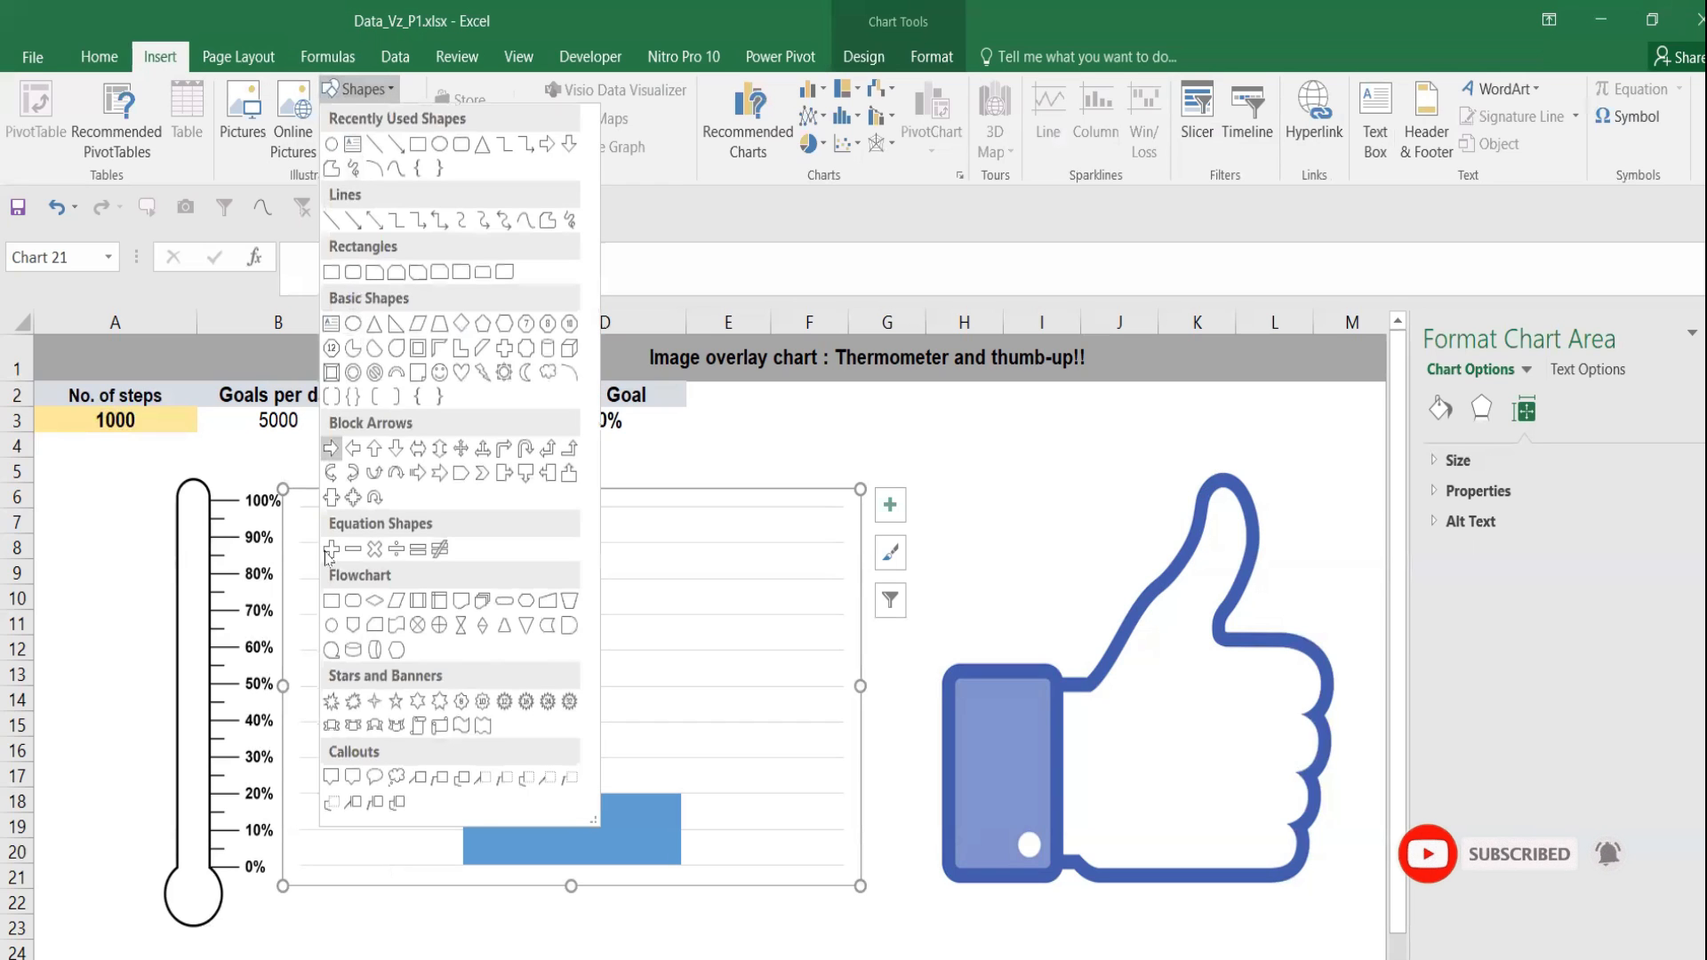
{"action": "left_click", "coordinate": [336, 632]}
{"action": "left_click_drag", "start_coordinate": [178, 868], "coordinate": [215, 913]}
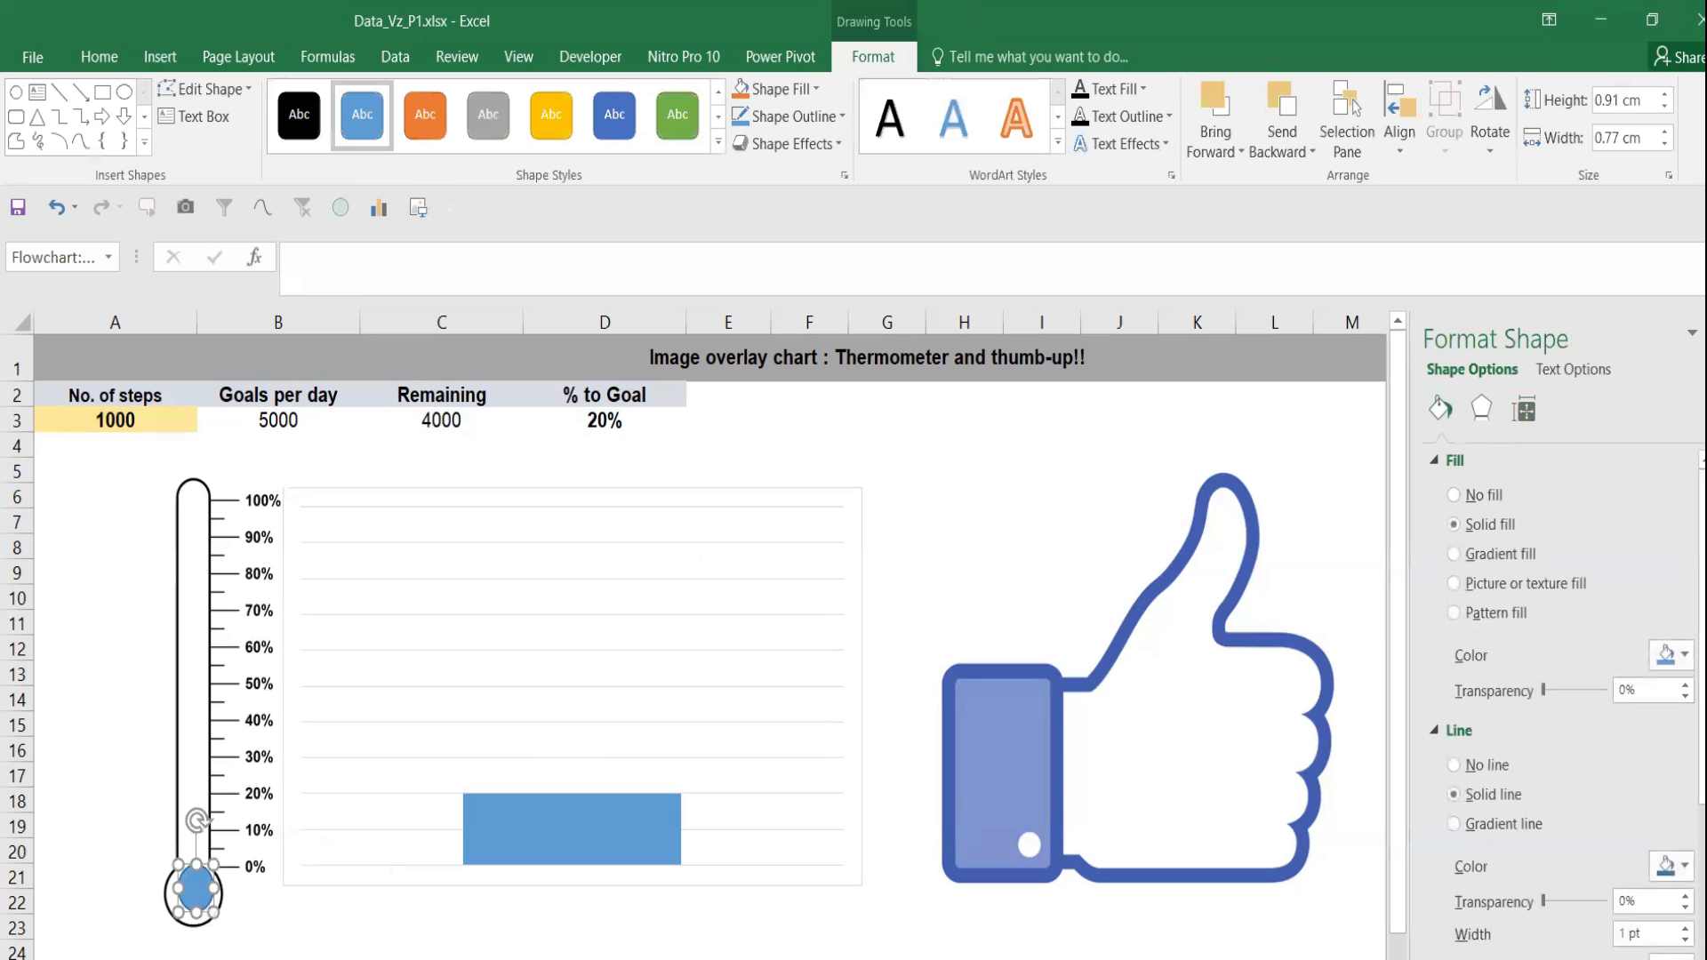
{"action": "scroll", "coordinate": [711, 623], "scroll_direction": "up", "scroll_amount": 5}
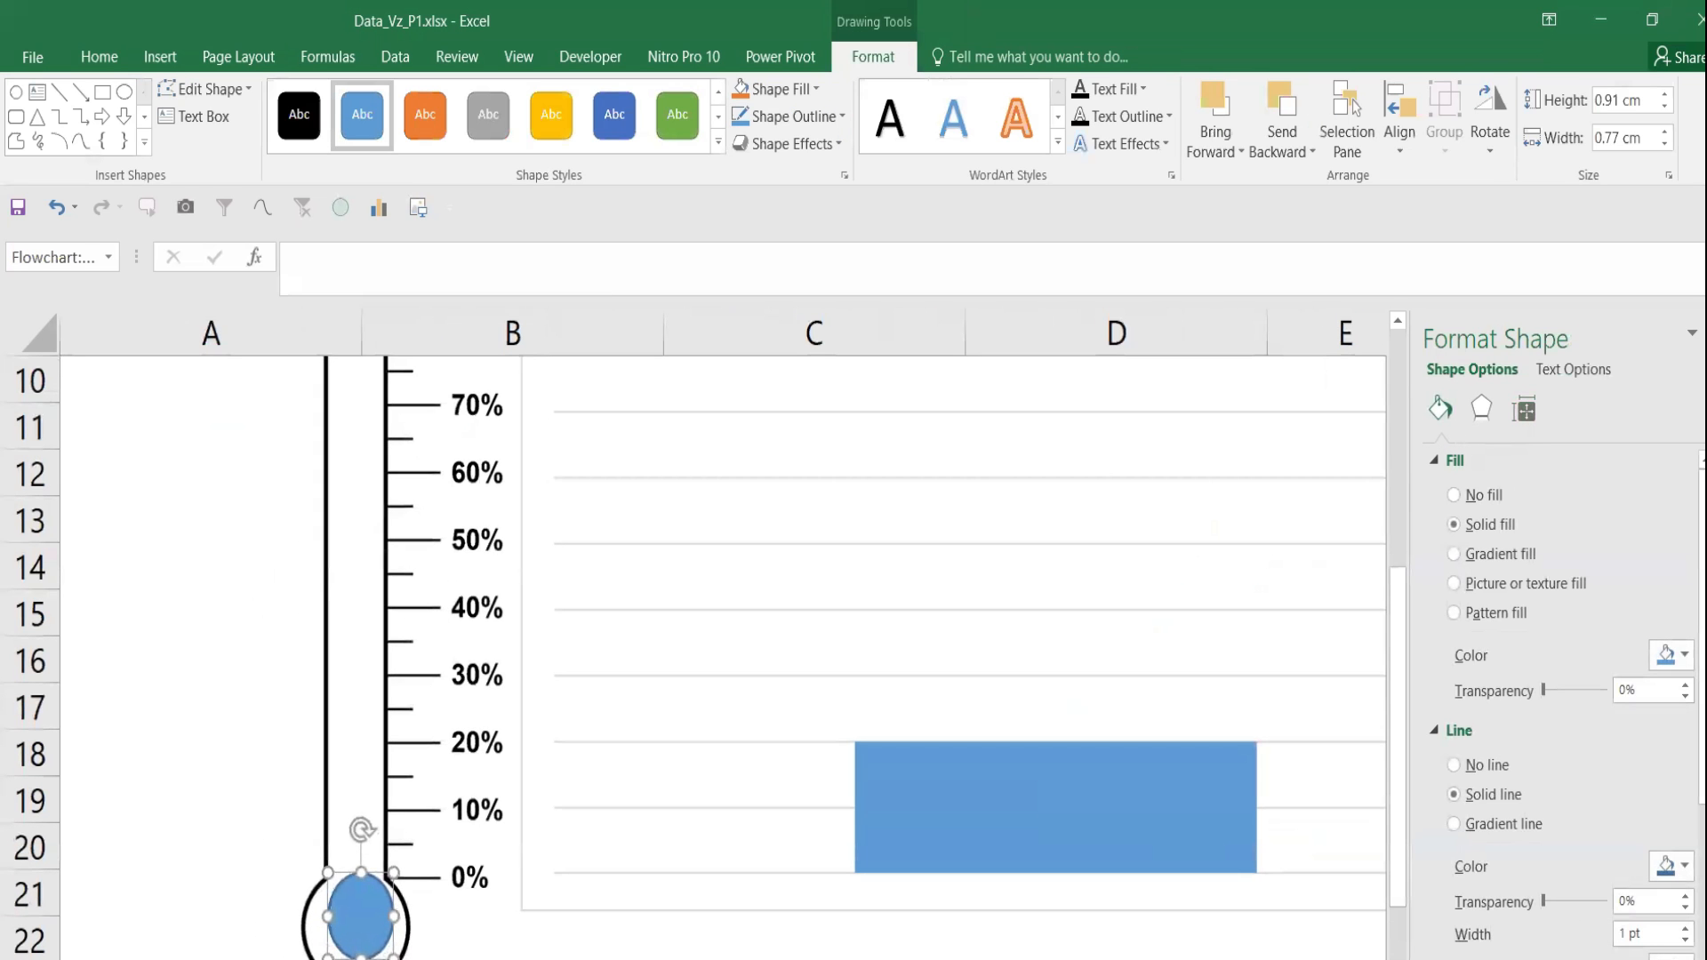
{"action": "left_click_drag", "start_coordinate": [328, 957], "coordinate": [407, 656]}
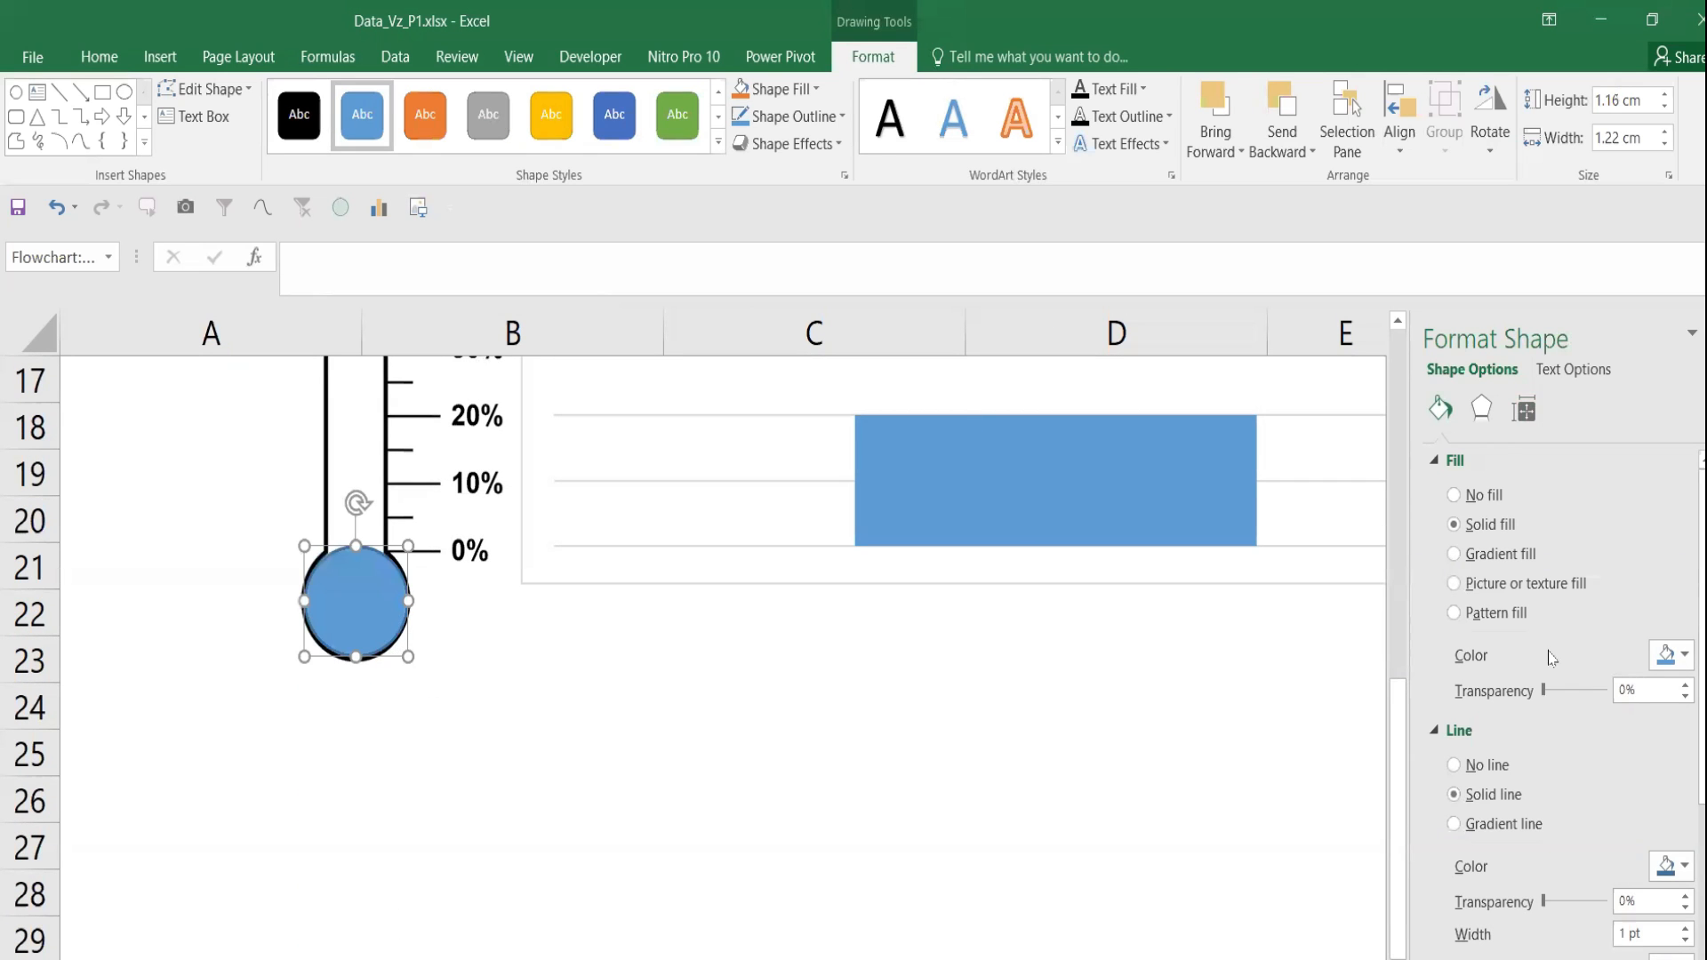
Give the bulb circle a solid dark red fill with no outline, and stretch its height to 1.17 cm
{"action": "left_click", "coordinate": [1466, 766]}
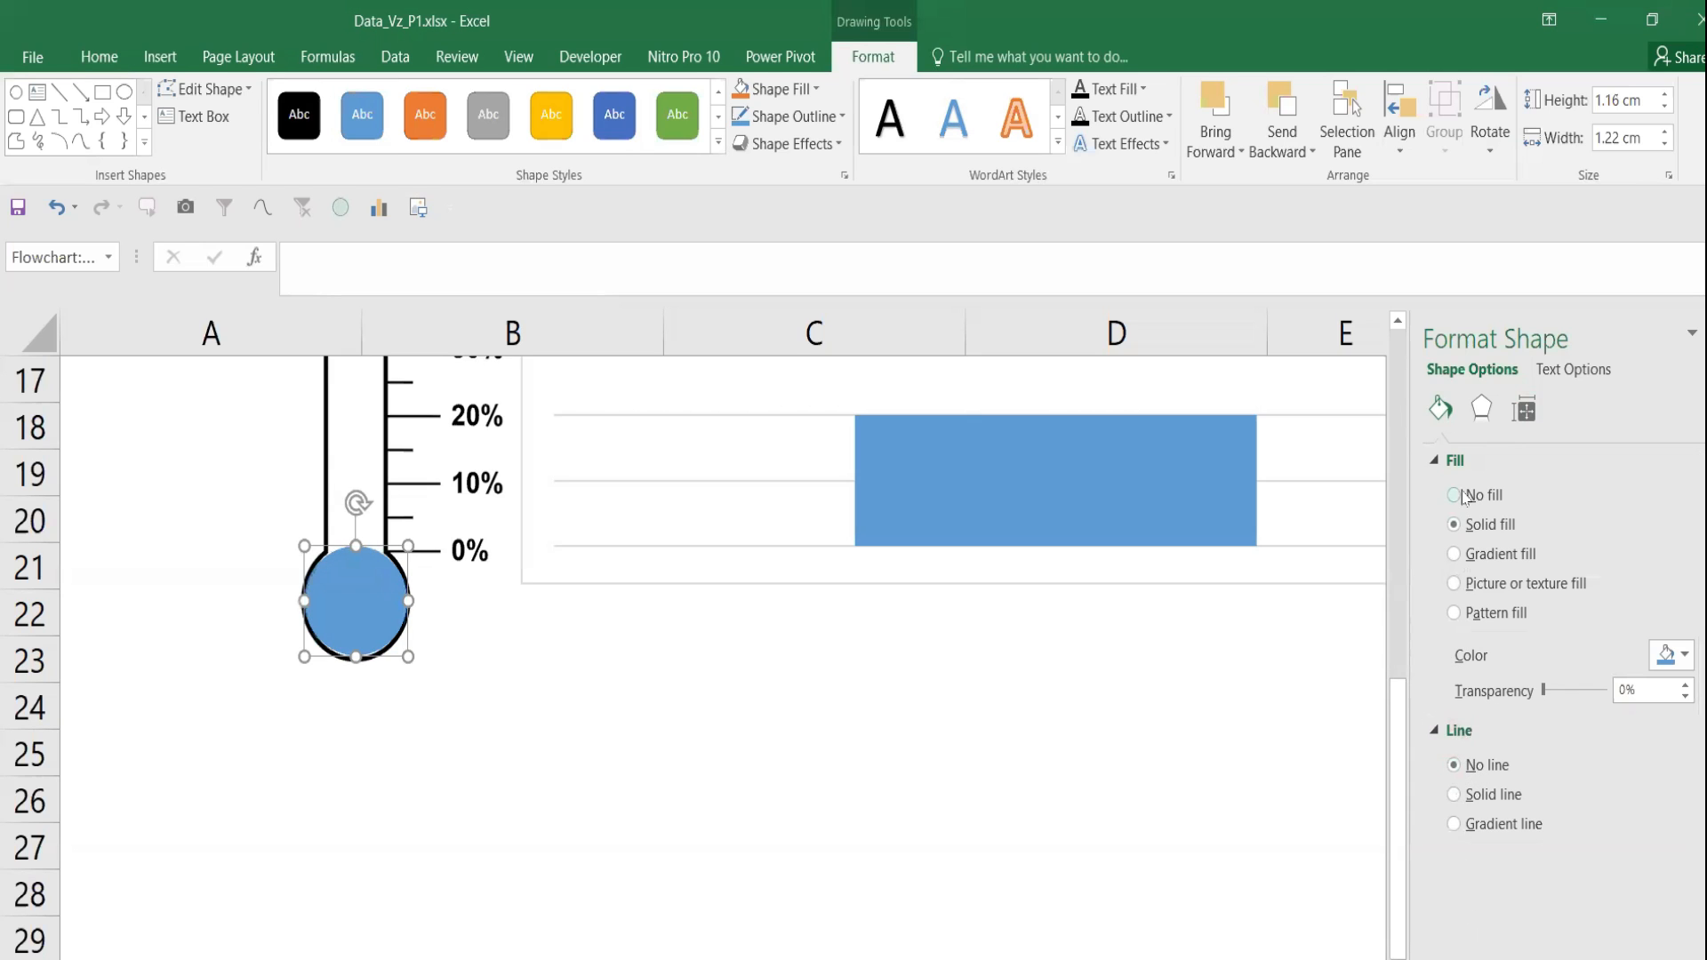
{"action": "left_click", "coordinate": [1464, 496]}
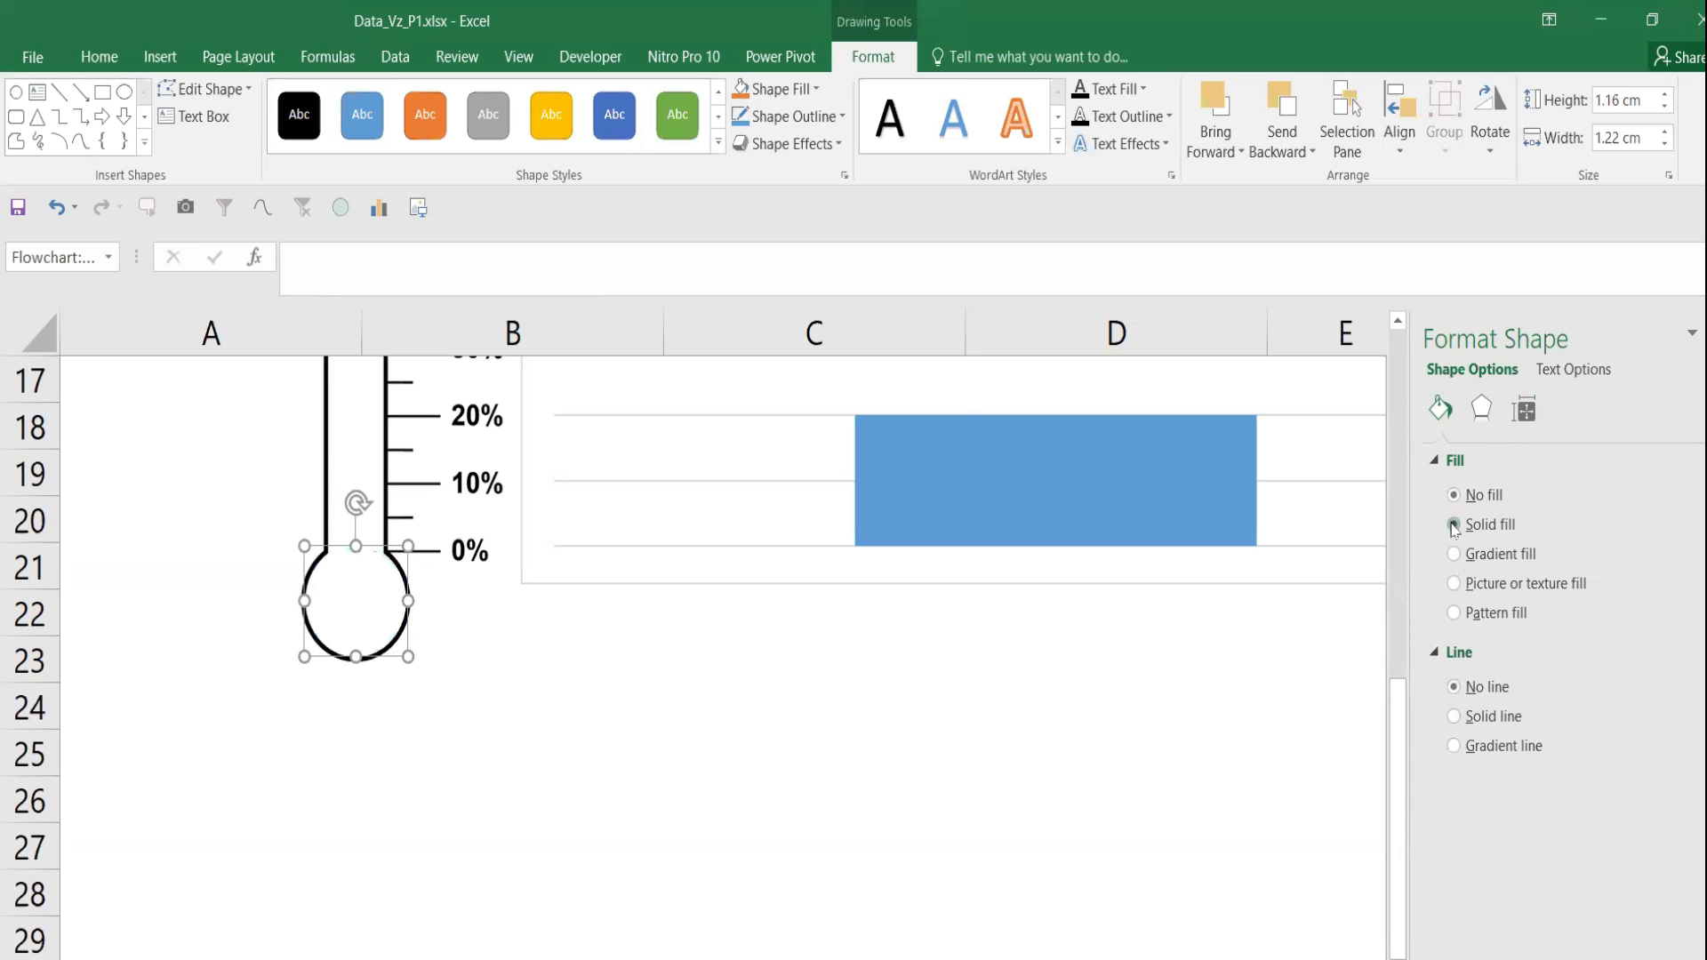
{"action": "left_click", "coordinate": [1454, 525]}
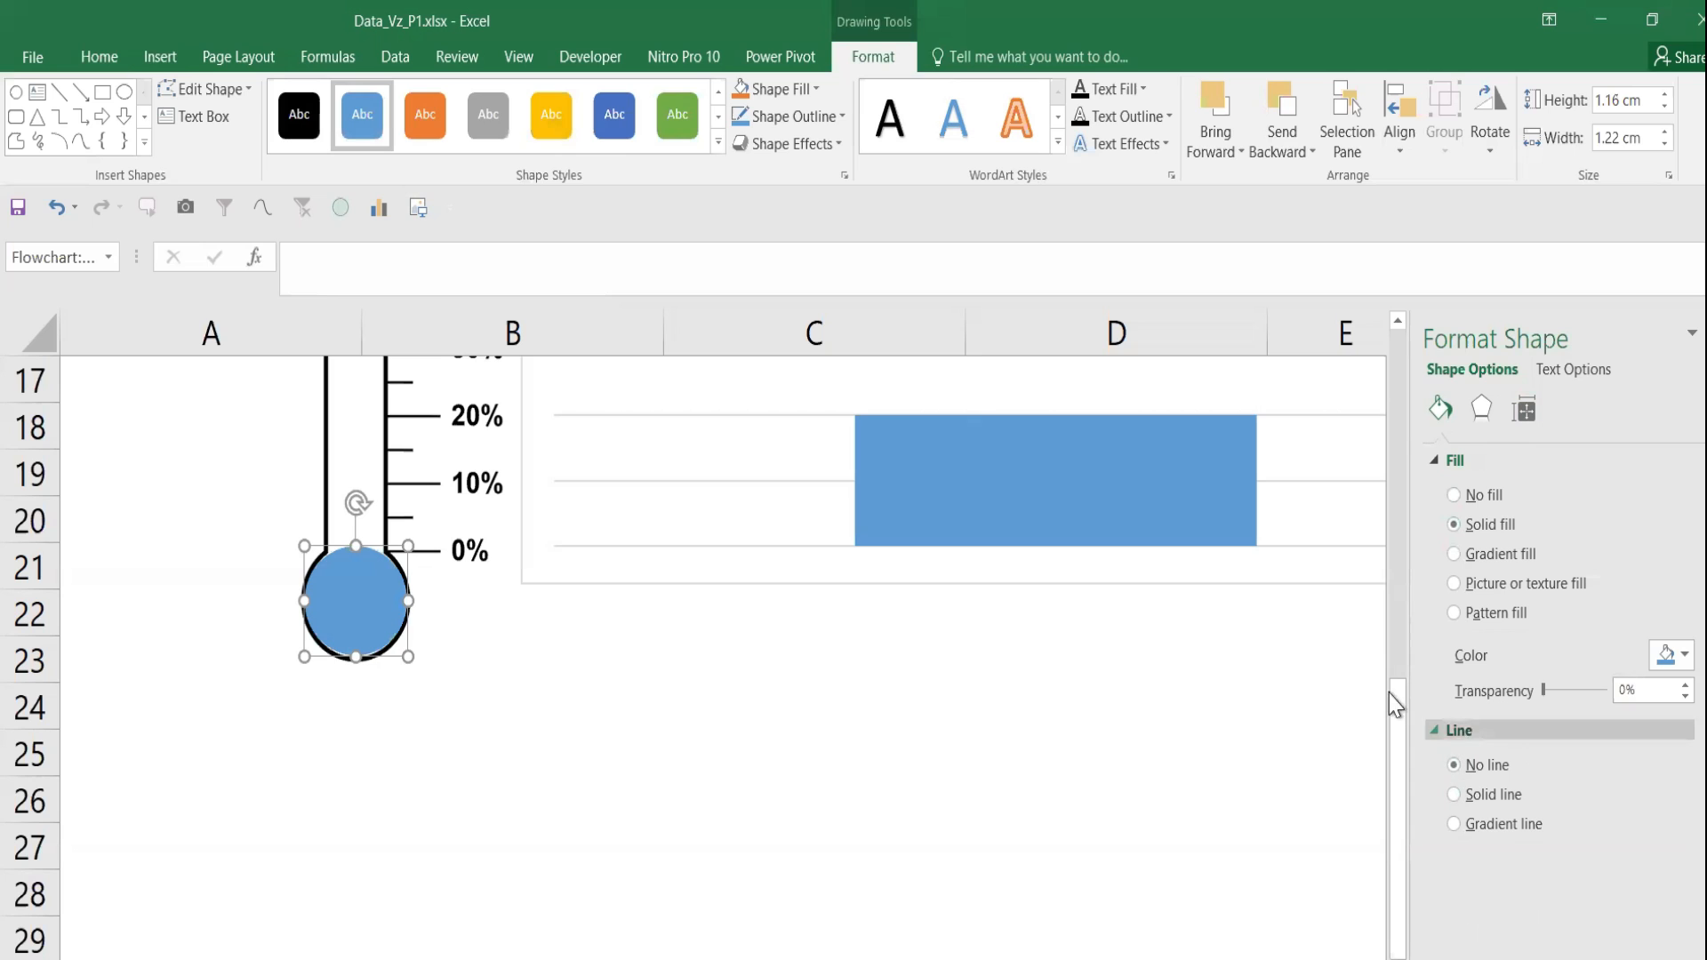
{"action": "left_click", "coordinate": [1667, 655]}
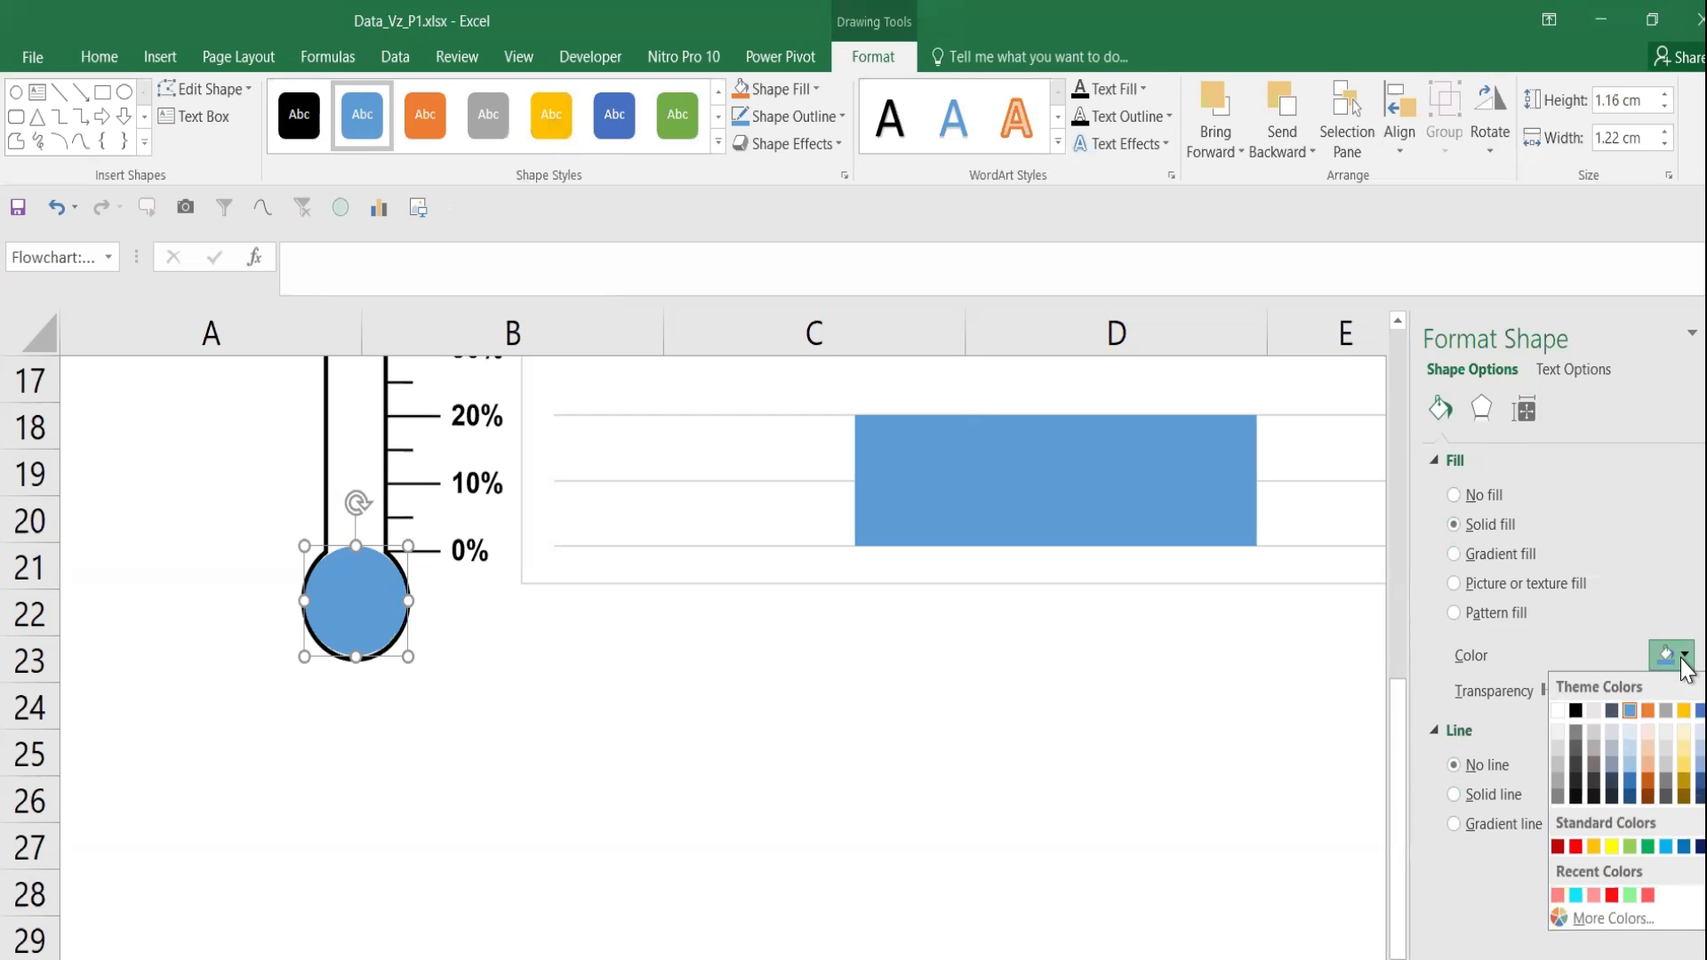
{"action": "left_click", "coordinate": [1558, 846]}
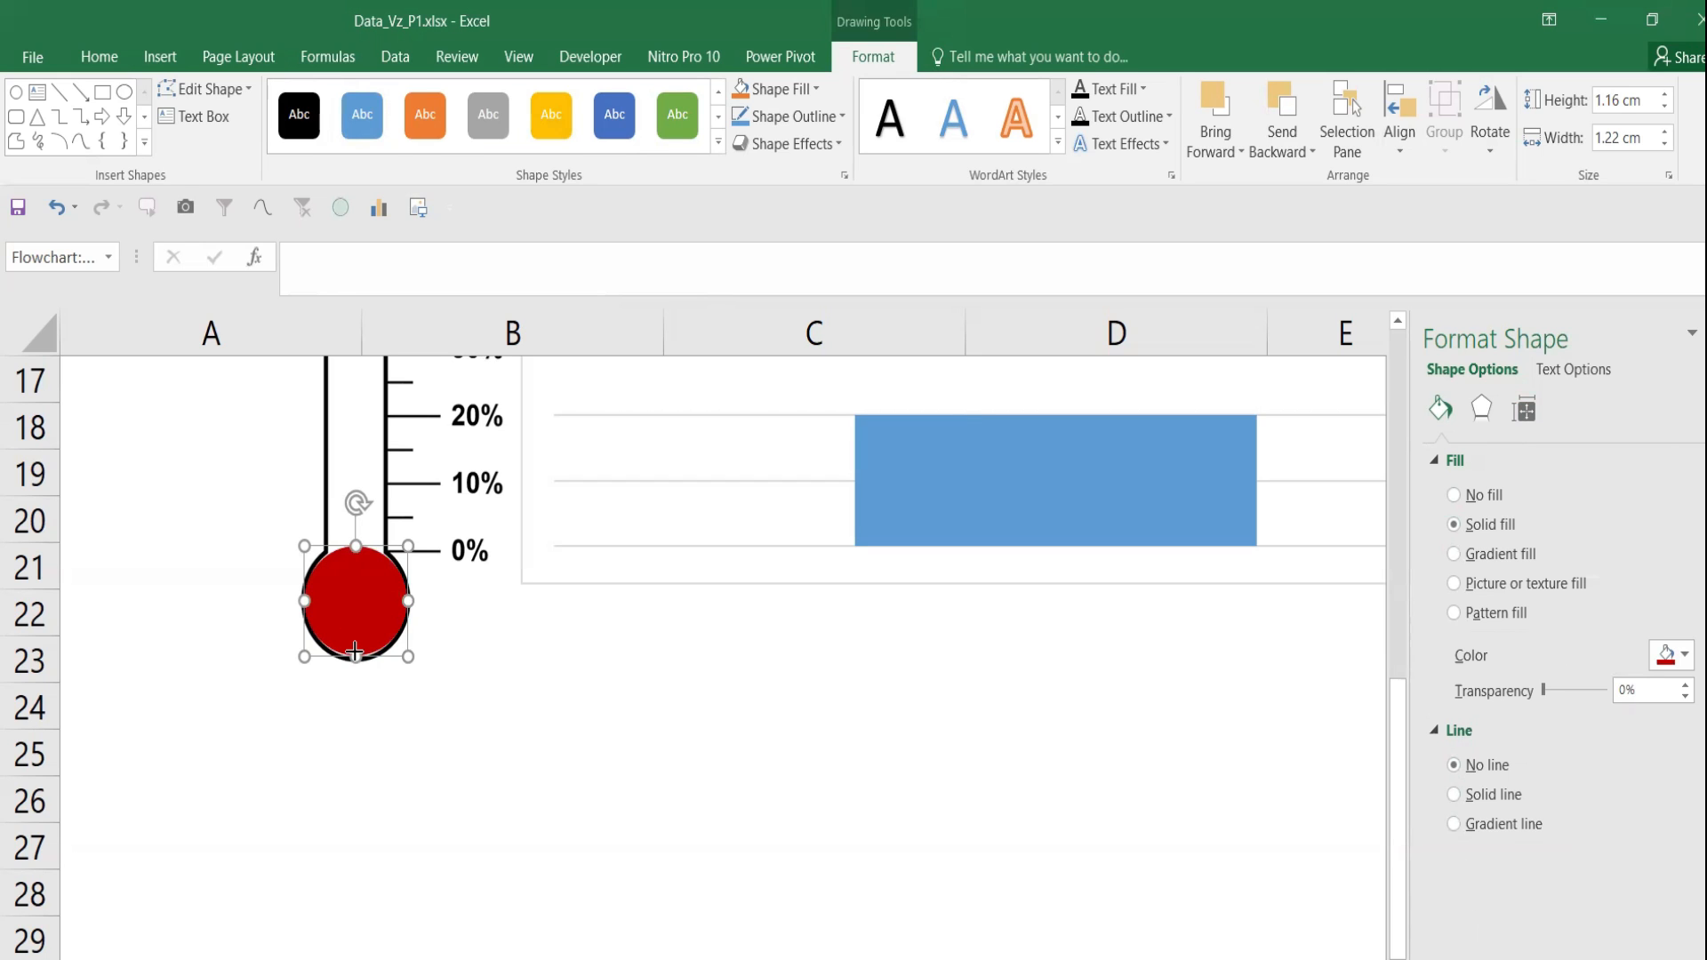
{"action": "left_click_drag", "start_coordinate": [355, 656], "coordinate": [355, 658]}
{"action": "left_click", "coordinate": [495, 670]}
{"action": "left_click", "coordinate": [362, 587]}
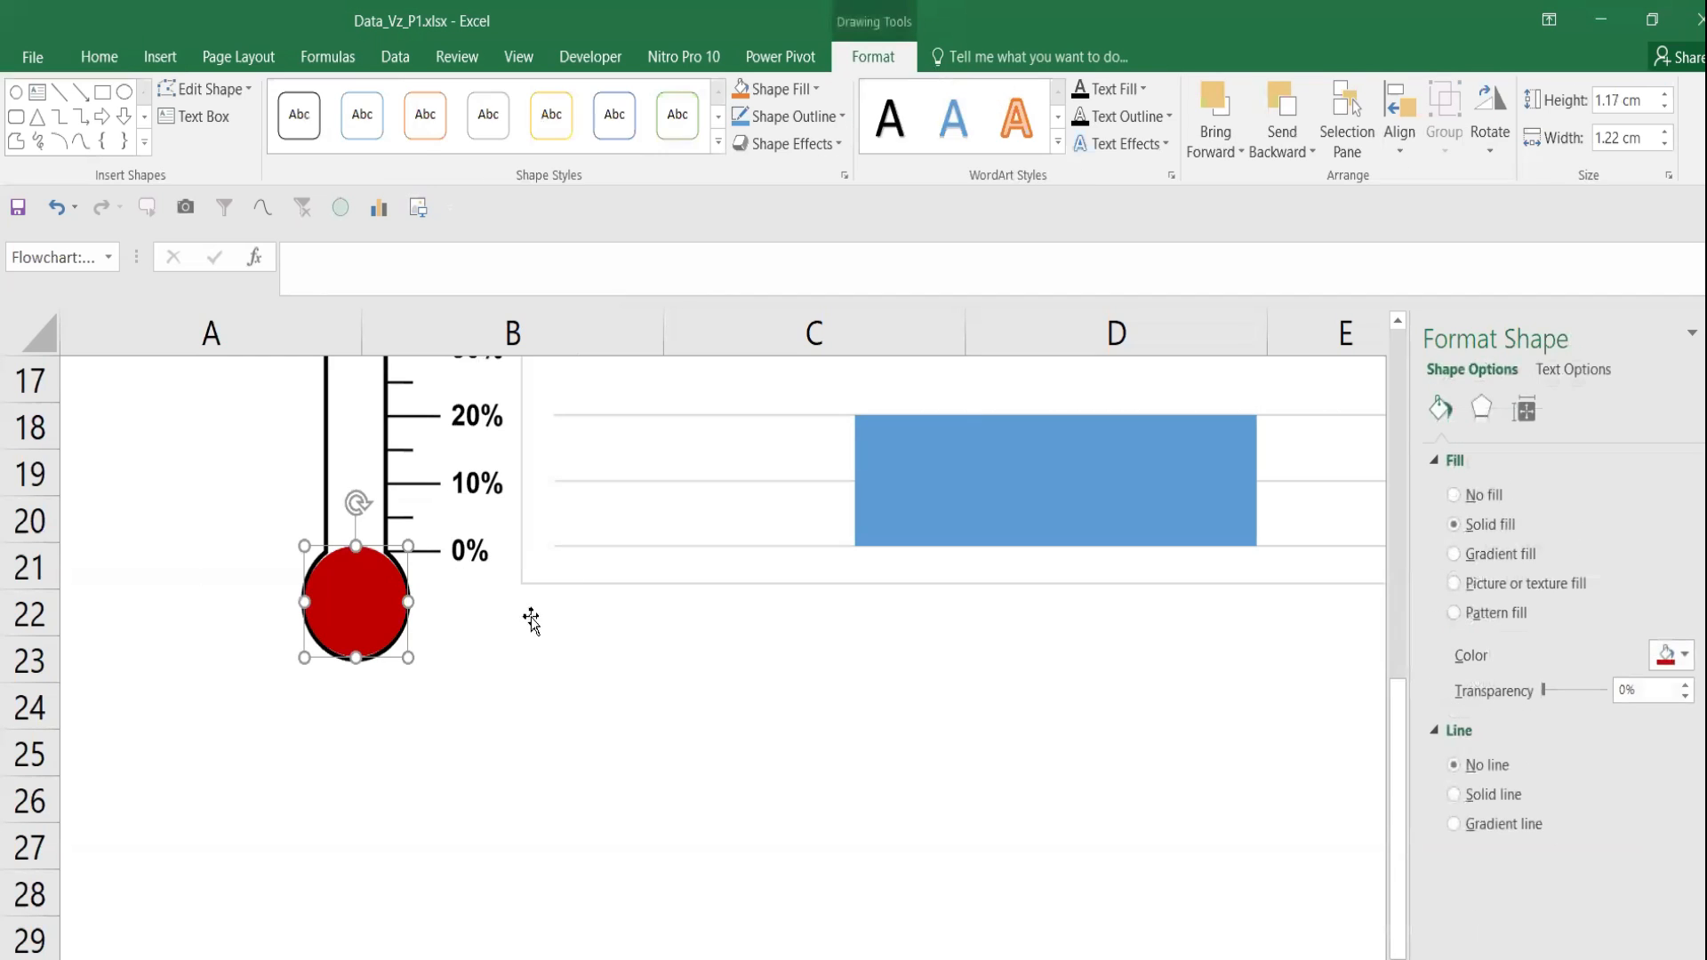
{"action": "left_click", "coordinate": [846, 629]}
Narrow the stacked column chart to about a third of its width and place it over the thermometer picture
{"action": "scroll", "coordinate": [694, 633], "scroll_direction": "down", "scroll_amount": 5}
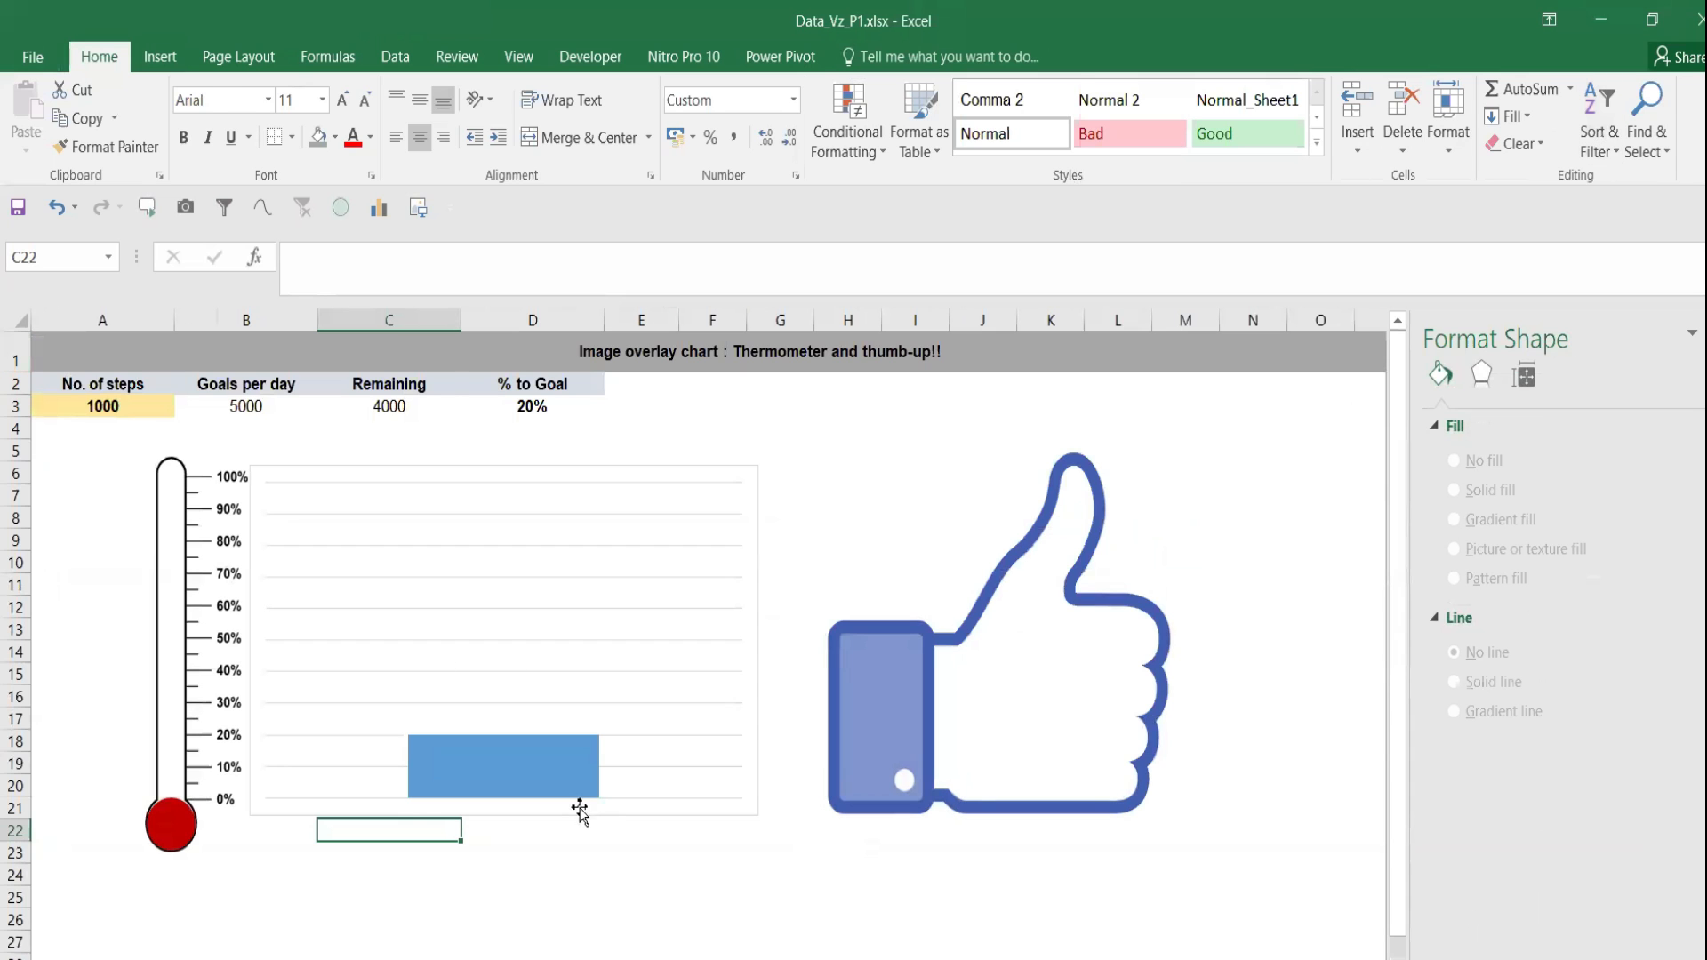
{"action": "left_click", "coordinate": [578, 812]}
{"action": "left_click_drag", "start_coordinate": [579, 812], "coordinate": [621, 826]}
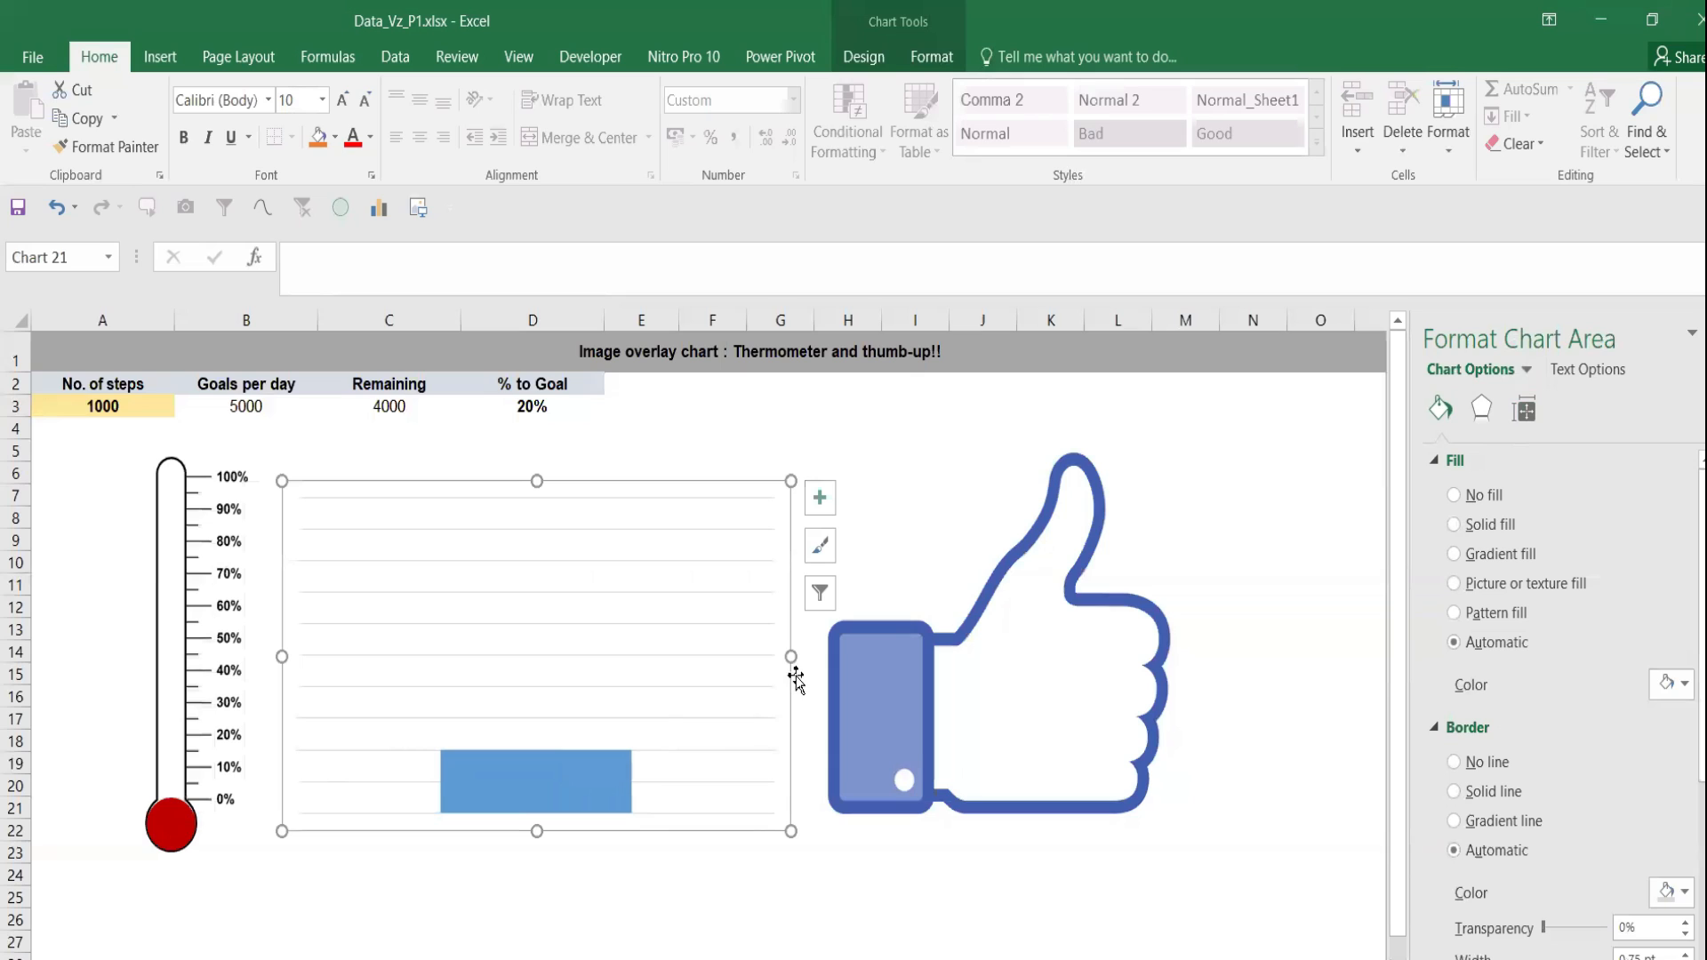
{"action": "left_click_drag", "start_coordinate": [791, 655], "coordinate": [455, 656]}
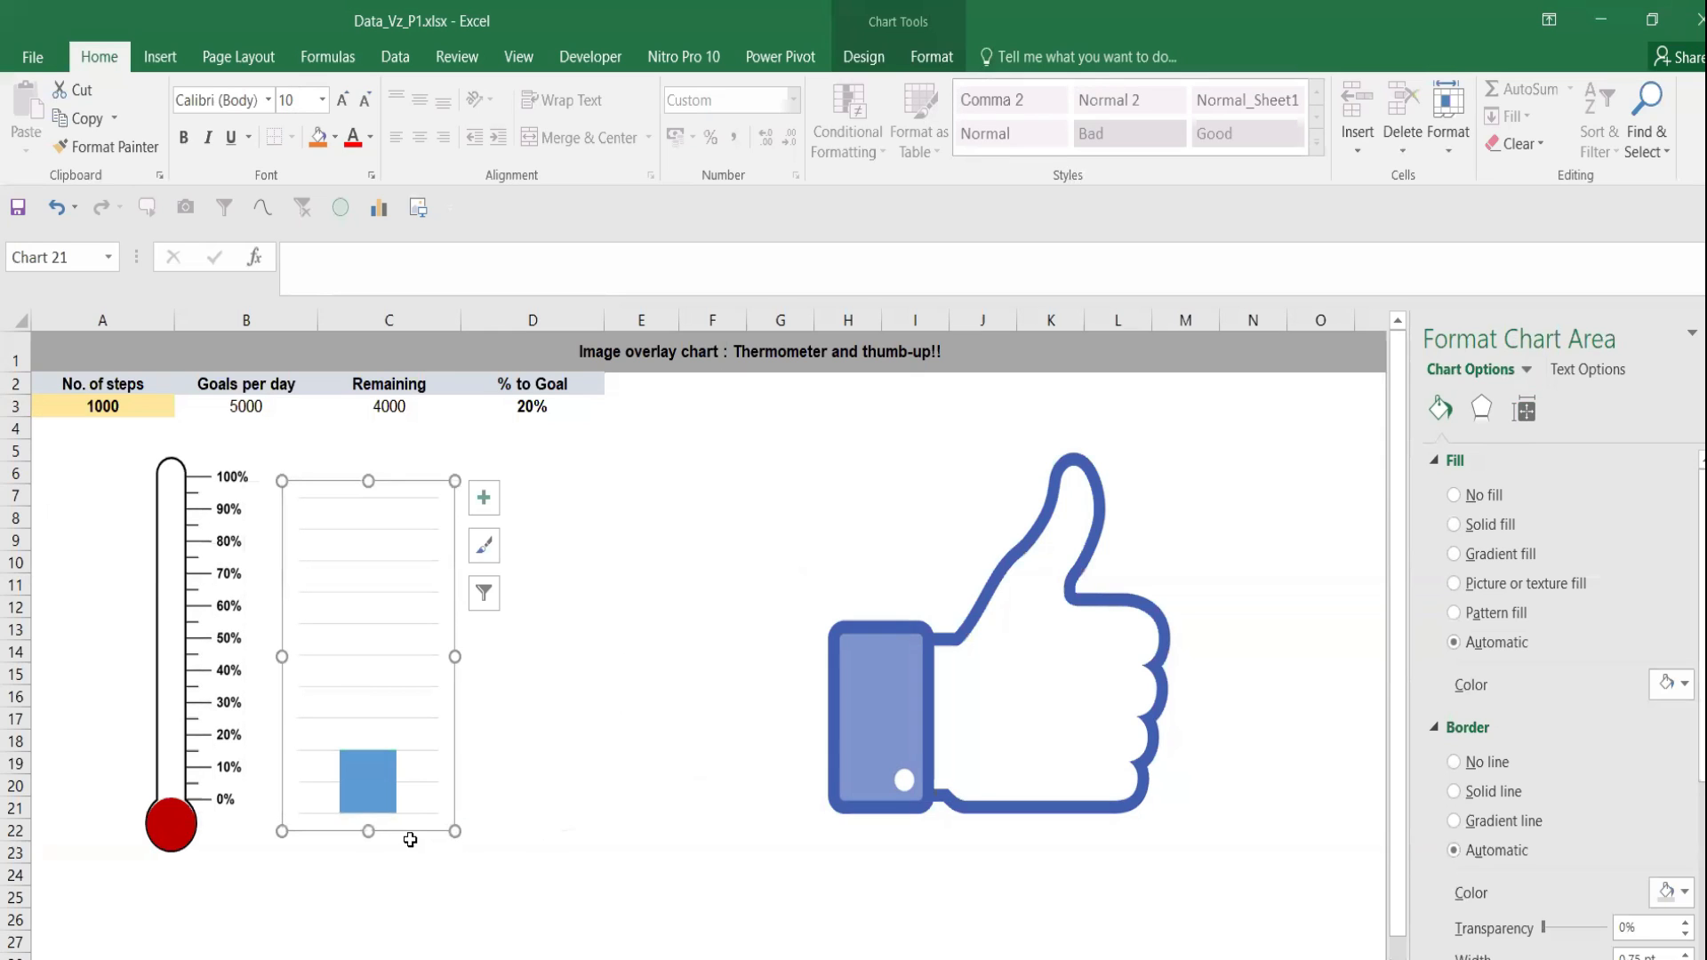
{"action": "left_click_drag", "start_coordinate": [408, 832], "coordinate": [217, 806]}
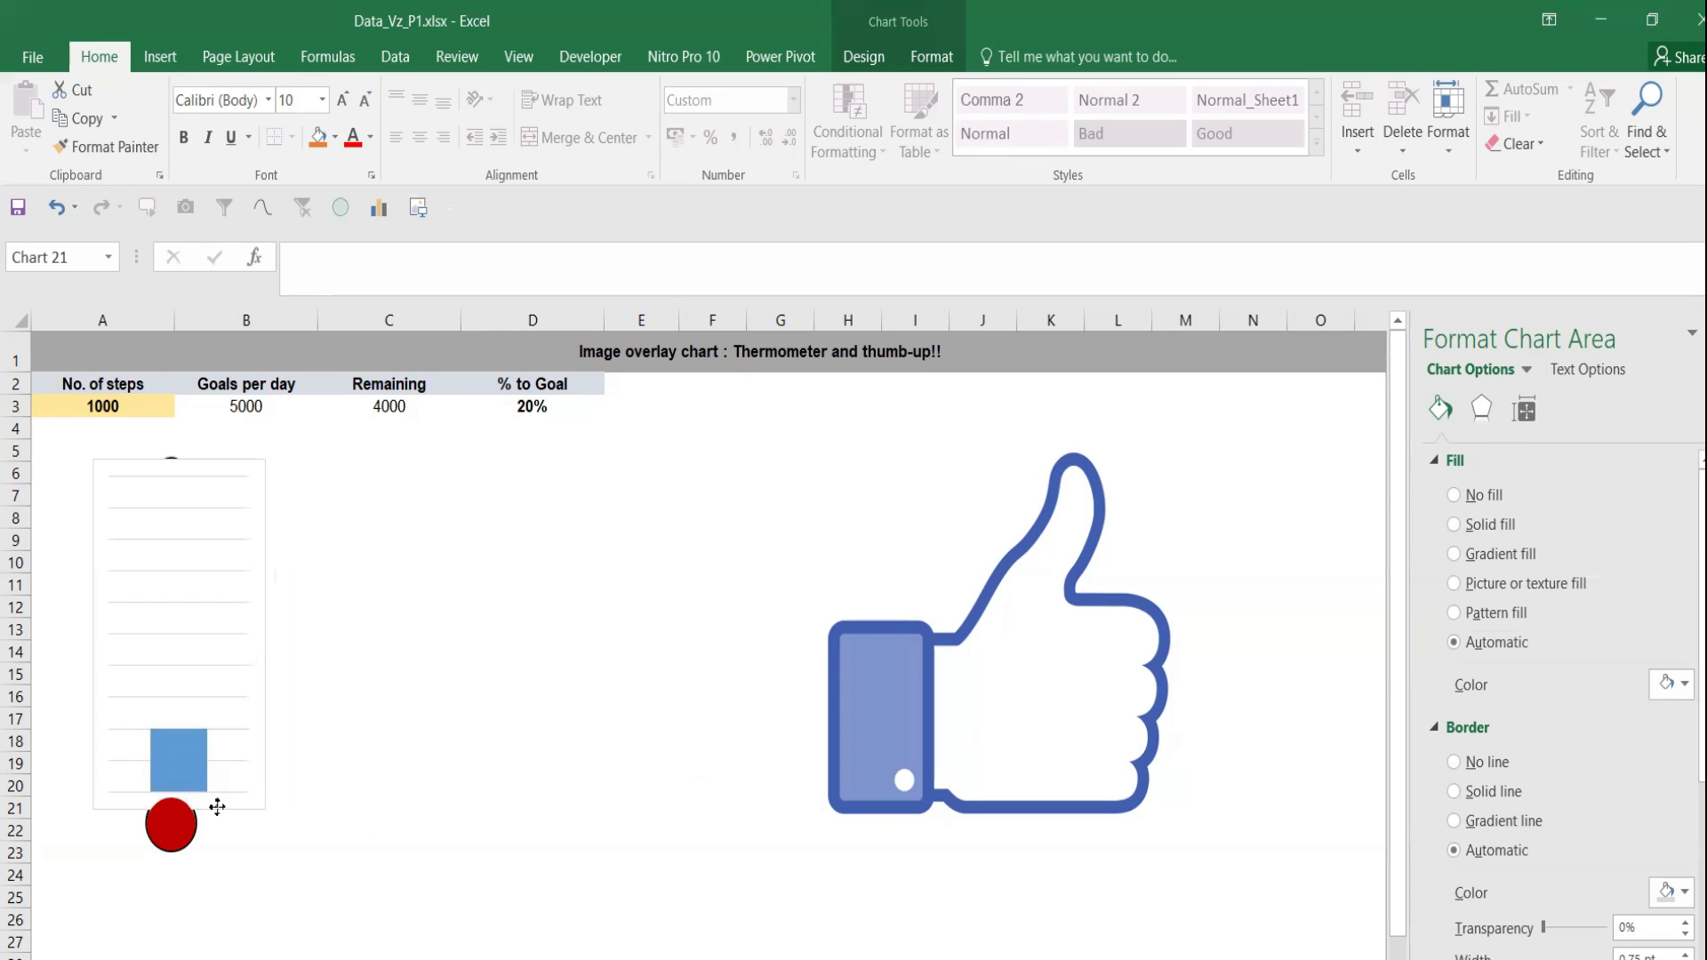
Send the chart to the back behind the thermometer and nudge it so the column's base lines up with the 0% mark
{"action": "right_click", "coordinate": [217, 806]}
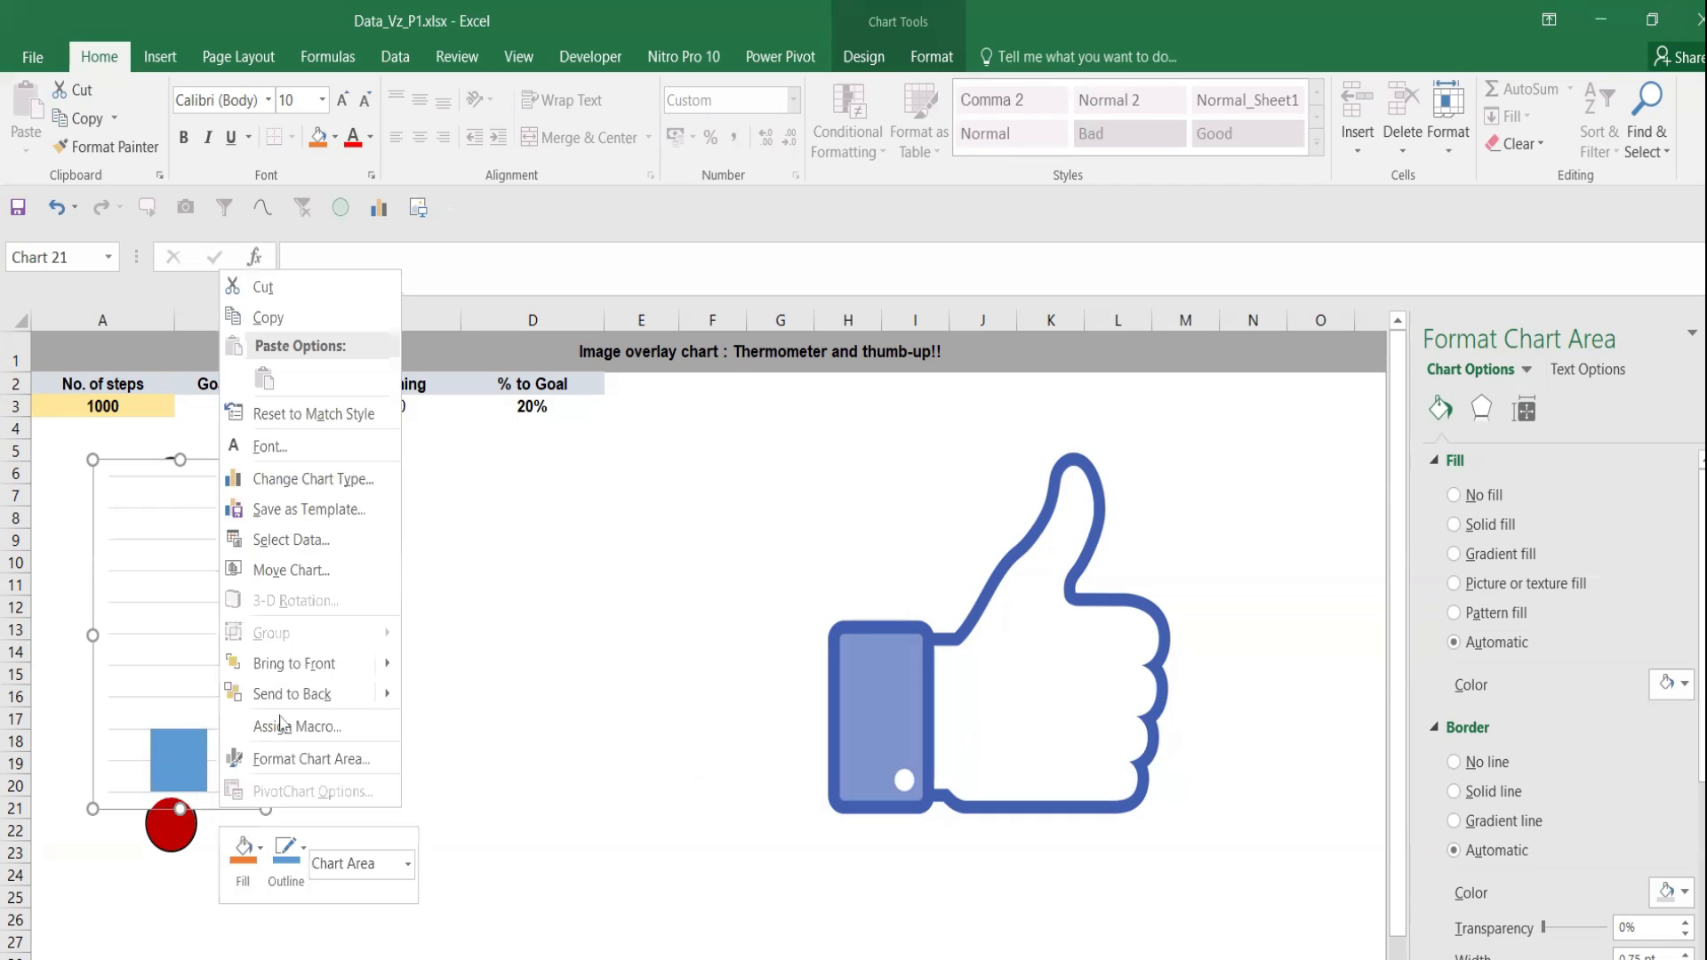
{"action": "mouse_move", "coordinate": [298, 696]}
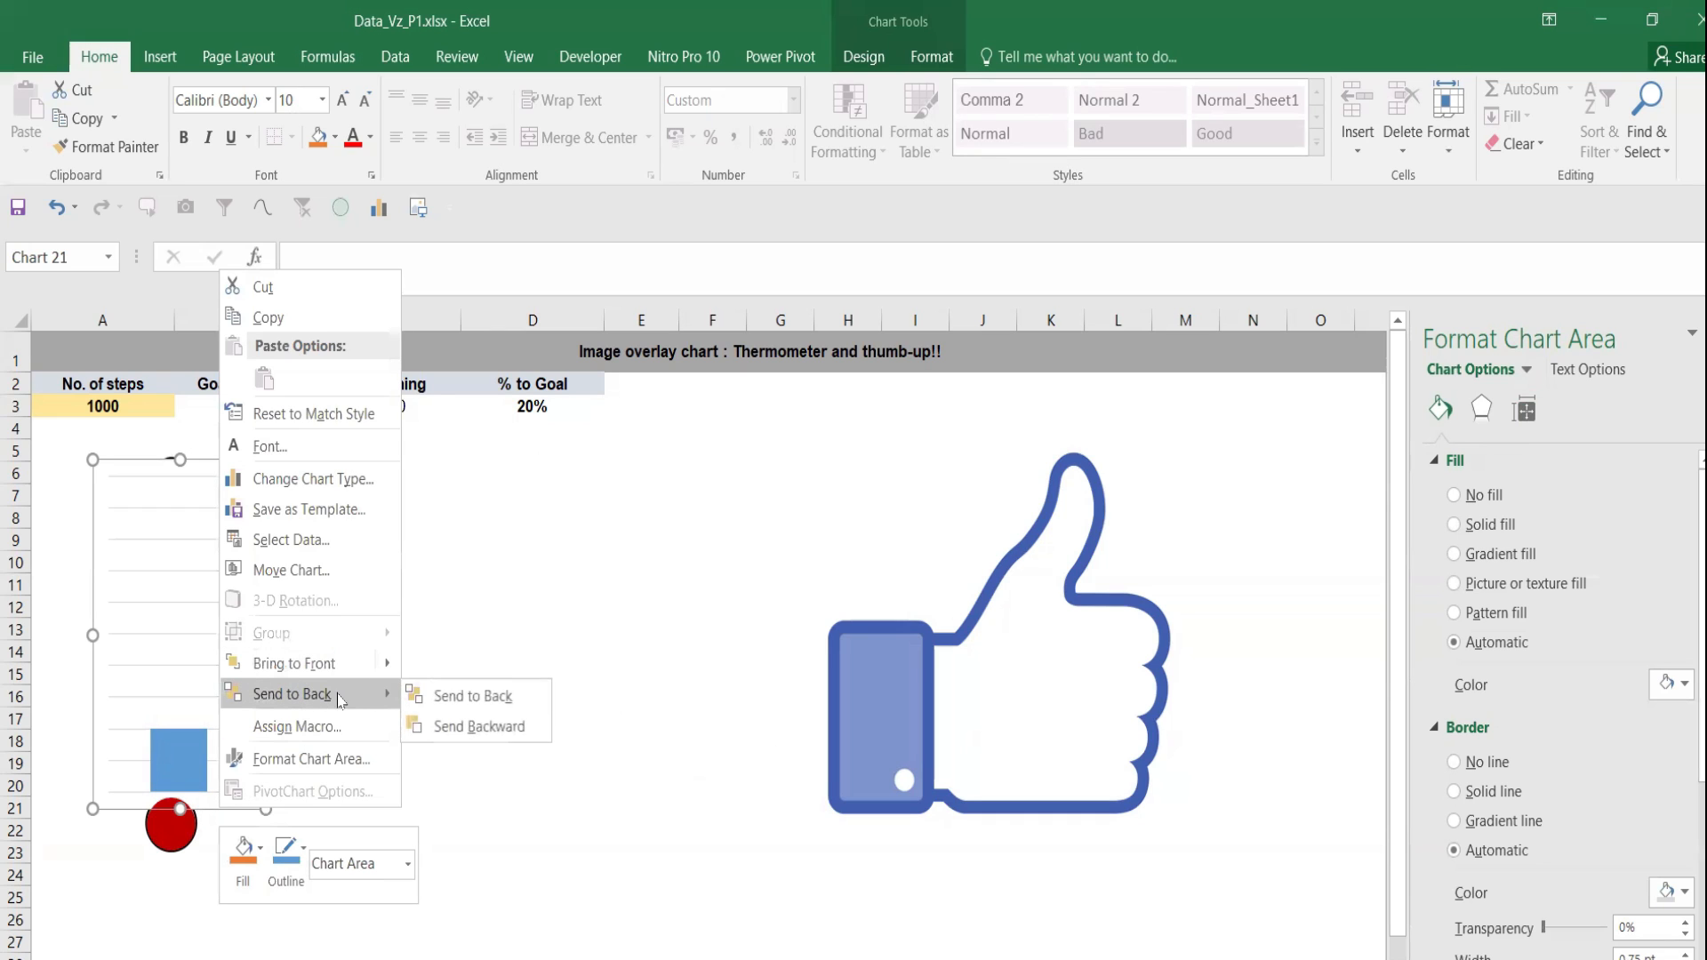
{"action": "left_click", "coordinate": [445, 701]}
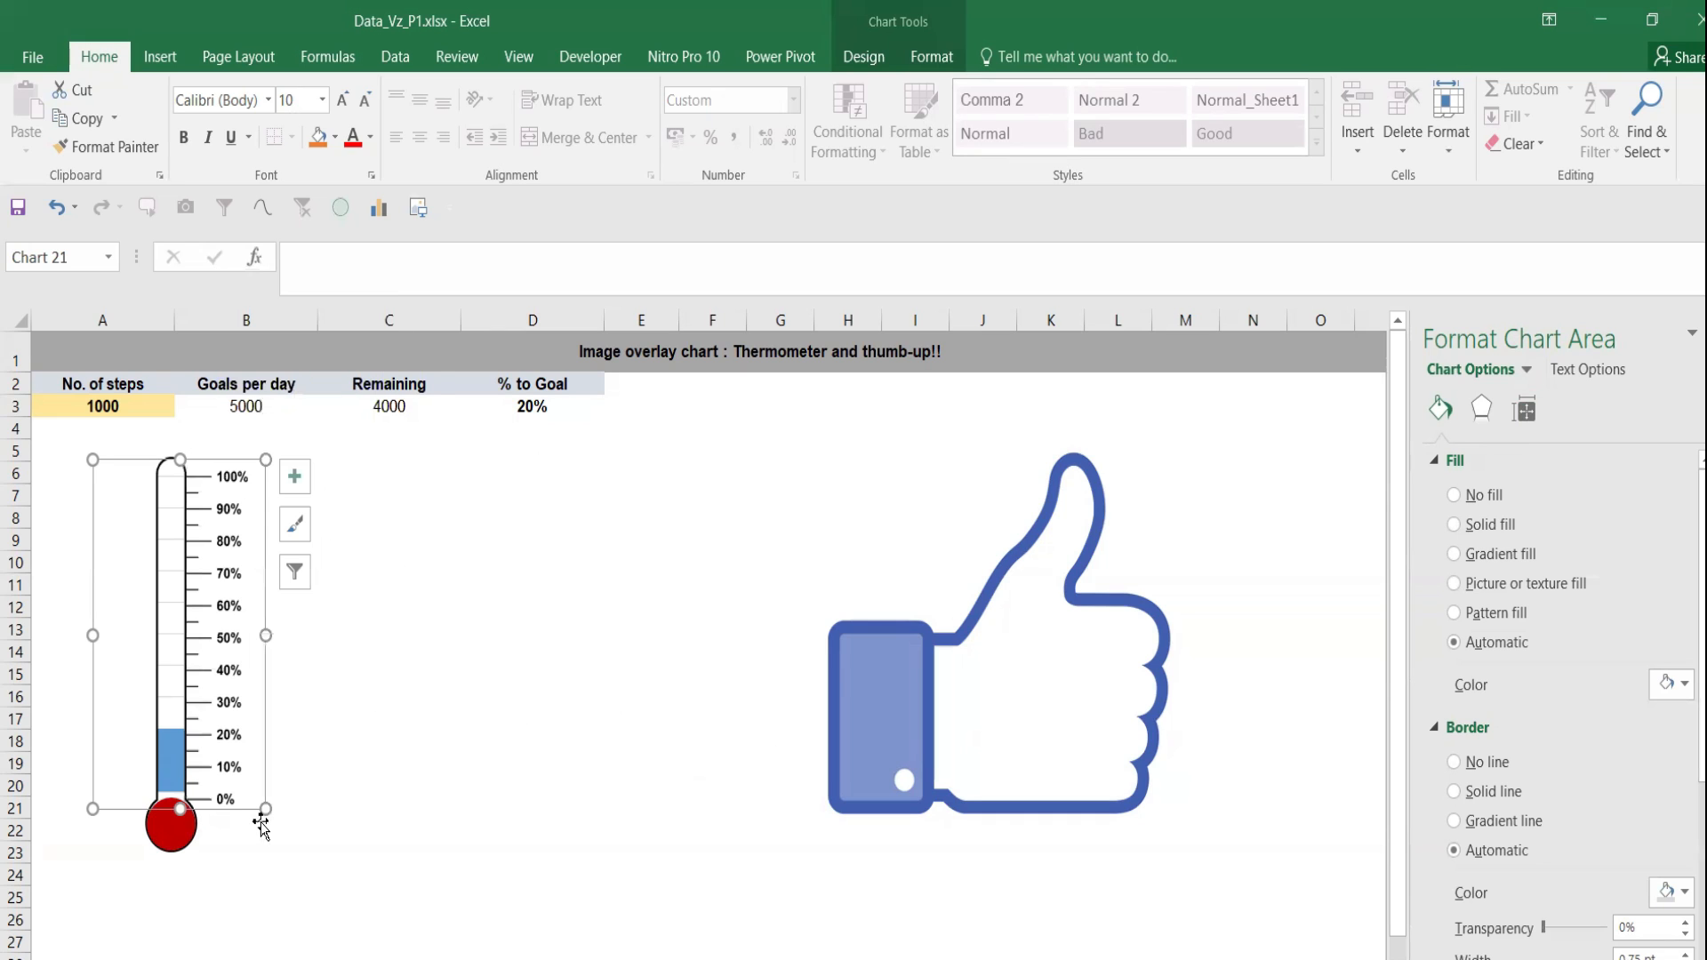
{"action": "left_click_drag", "start_coordinate": [237, 811], "coordinate": [236, 813]}
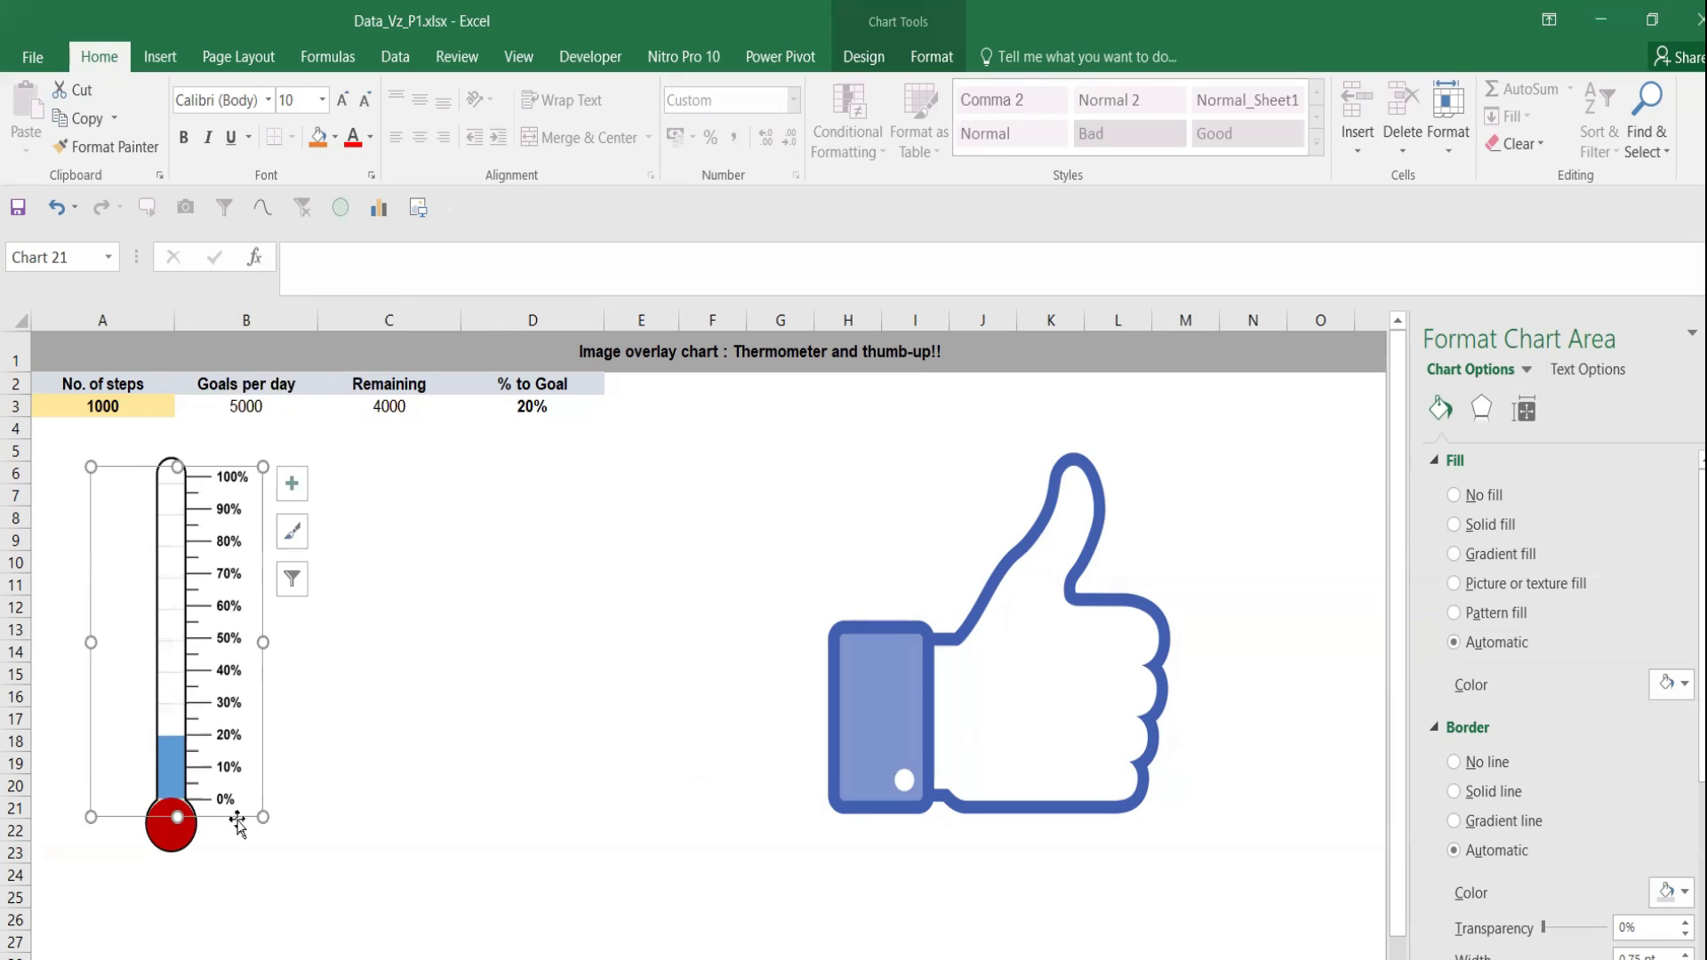
{"action": "left_click", "coordinate": [1668, 685]}
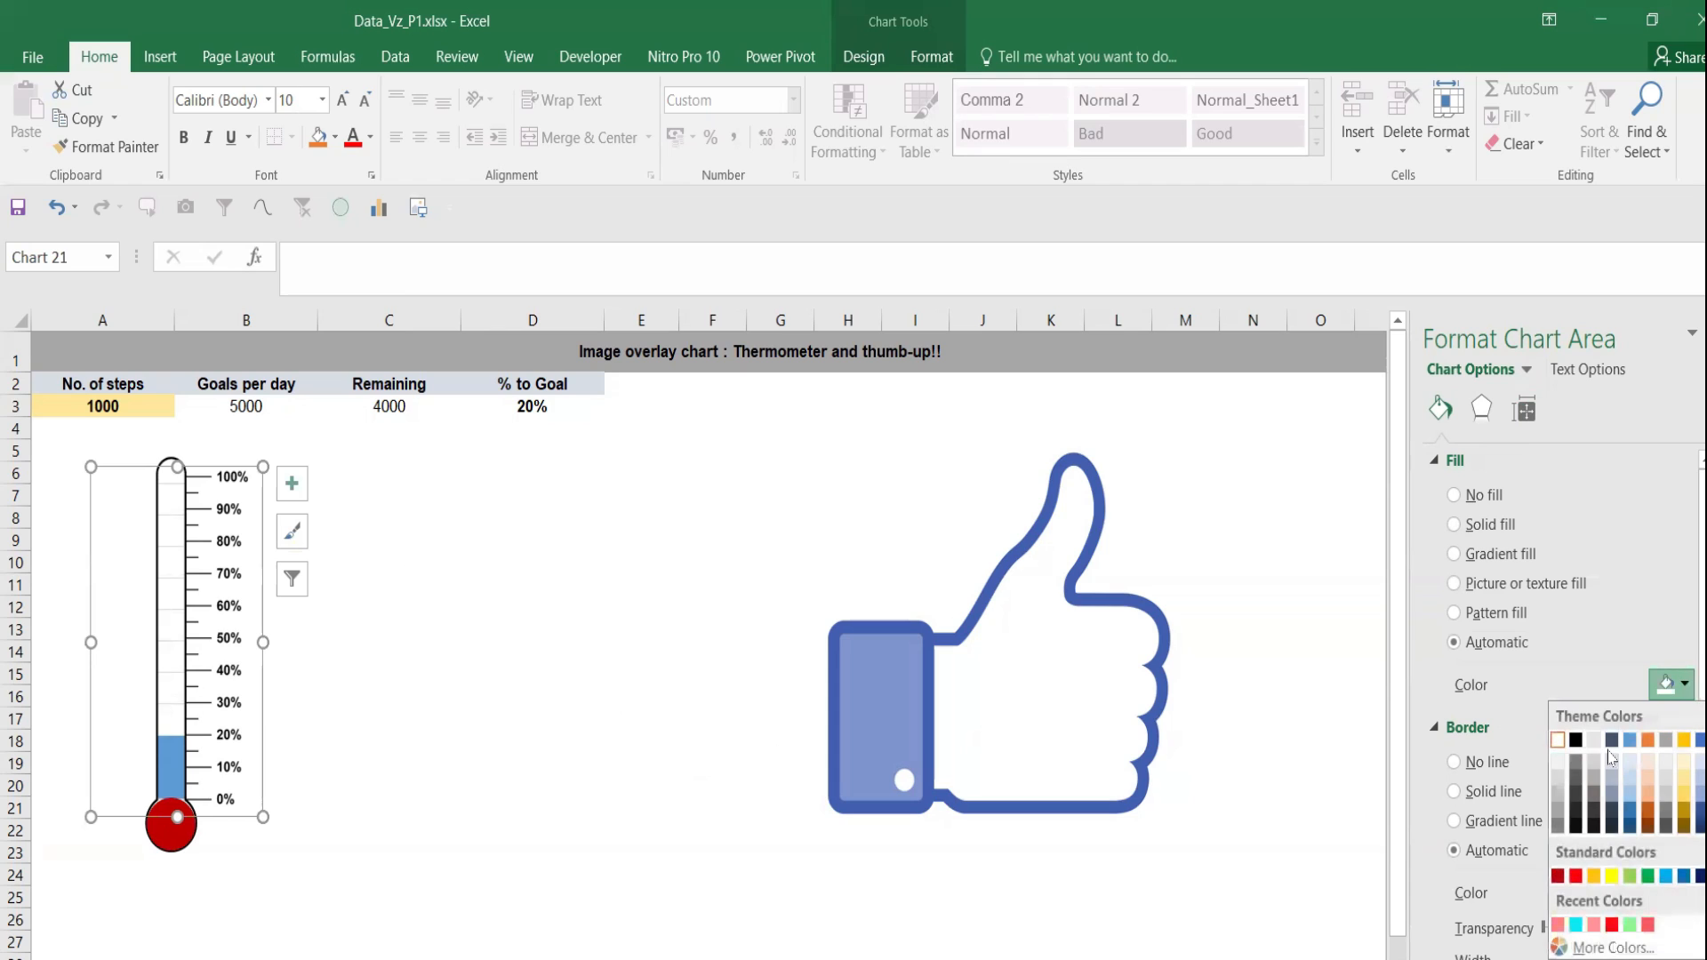
{"action": "left_click", "coordinate": [1559, 877]}
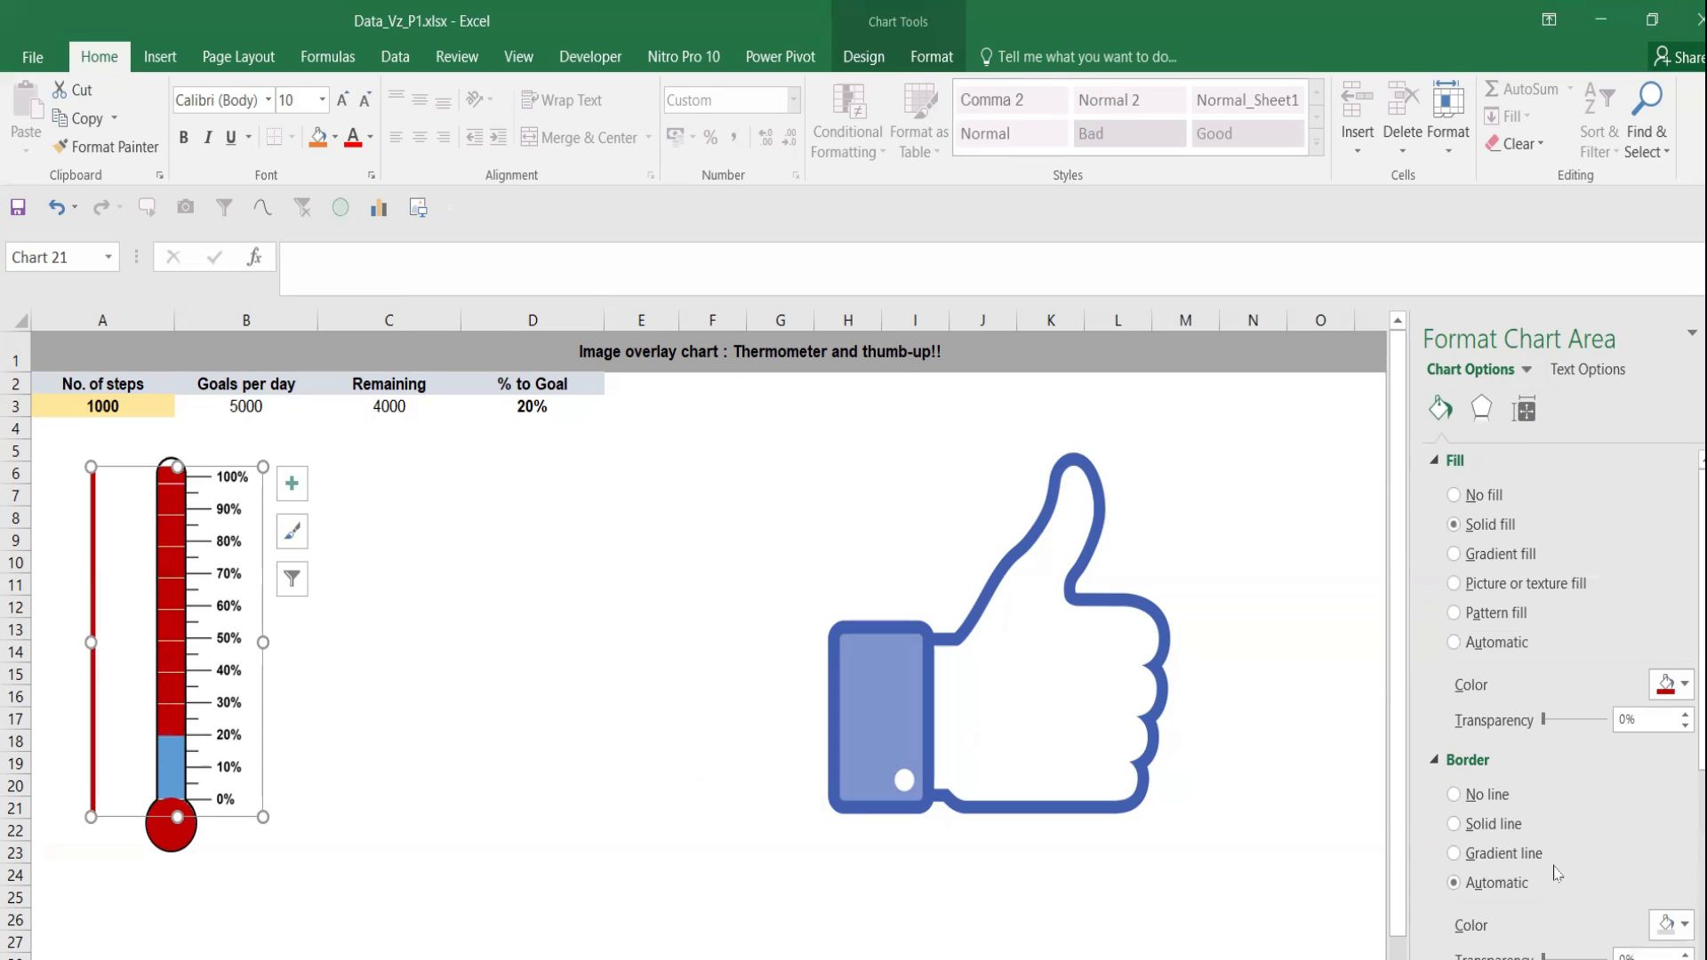
{"action": "left_click", "coordinate": [173, 780]}
{"action": "key", "text": "ctrl+z"}
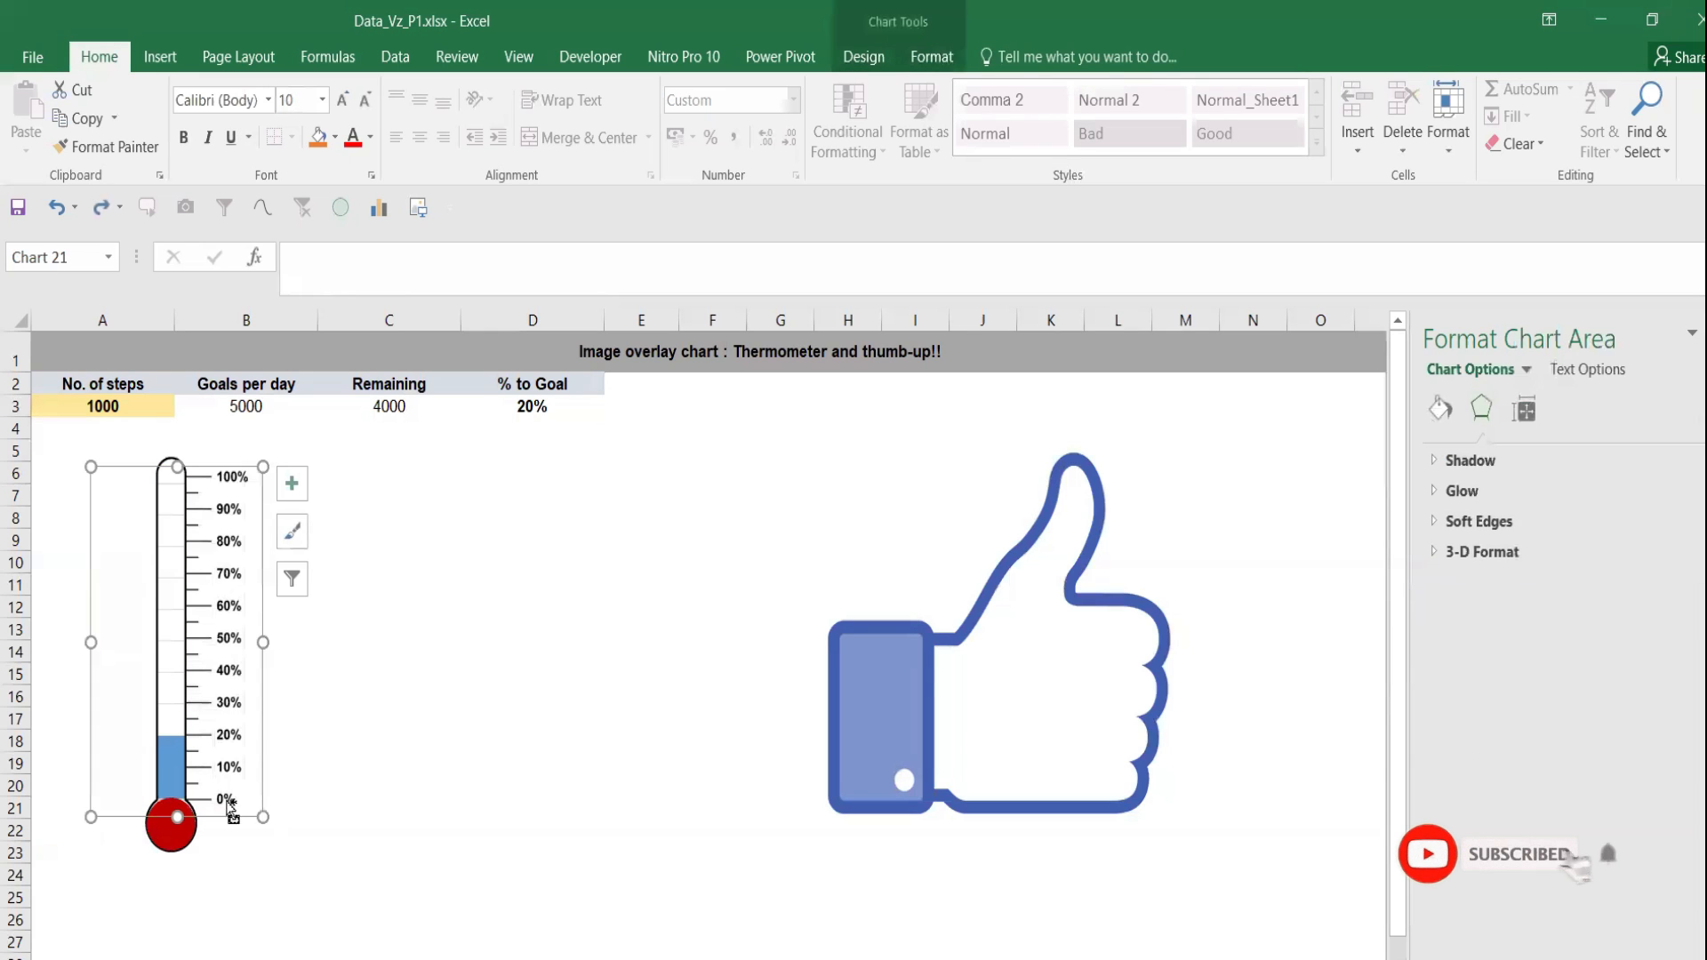
Move the thermometer picture aside over columns C and D to uncover the column chart
{"action": "left_click", "coordinate": [171, 779]}
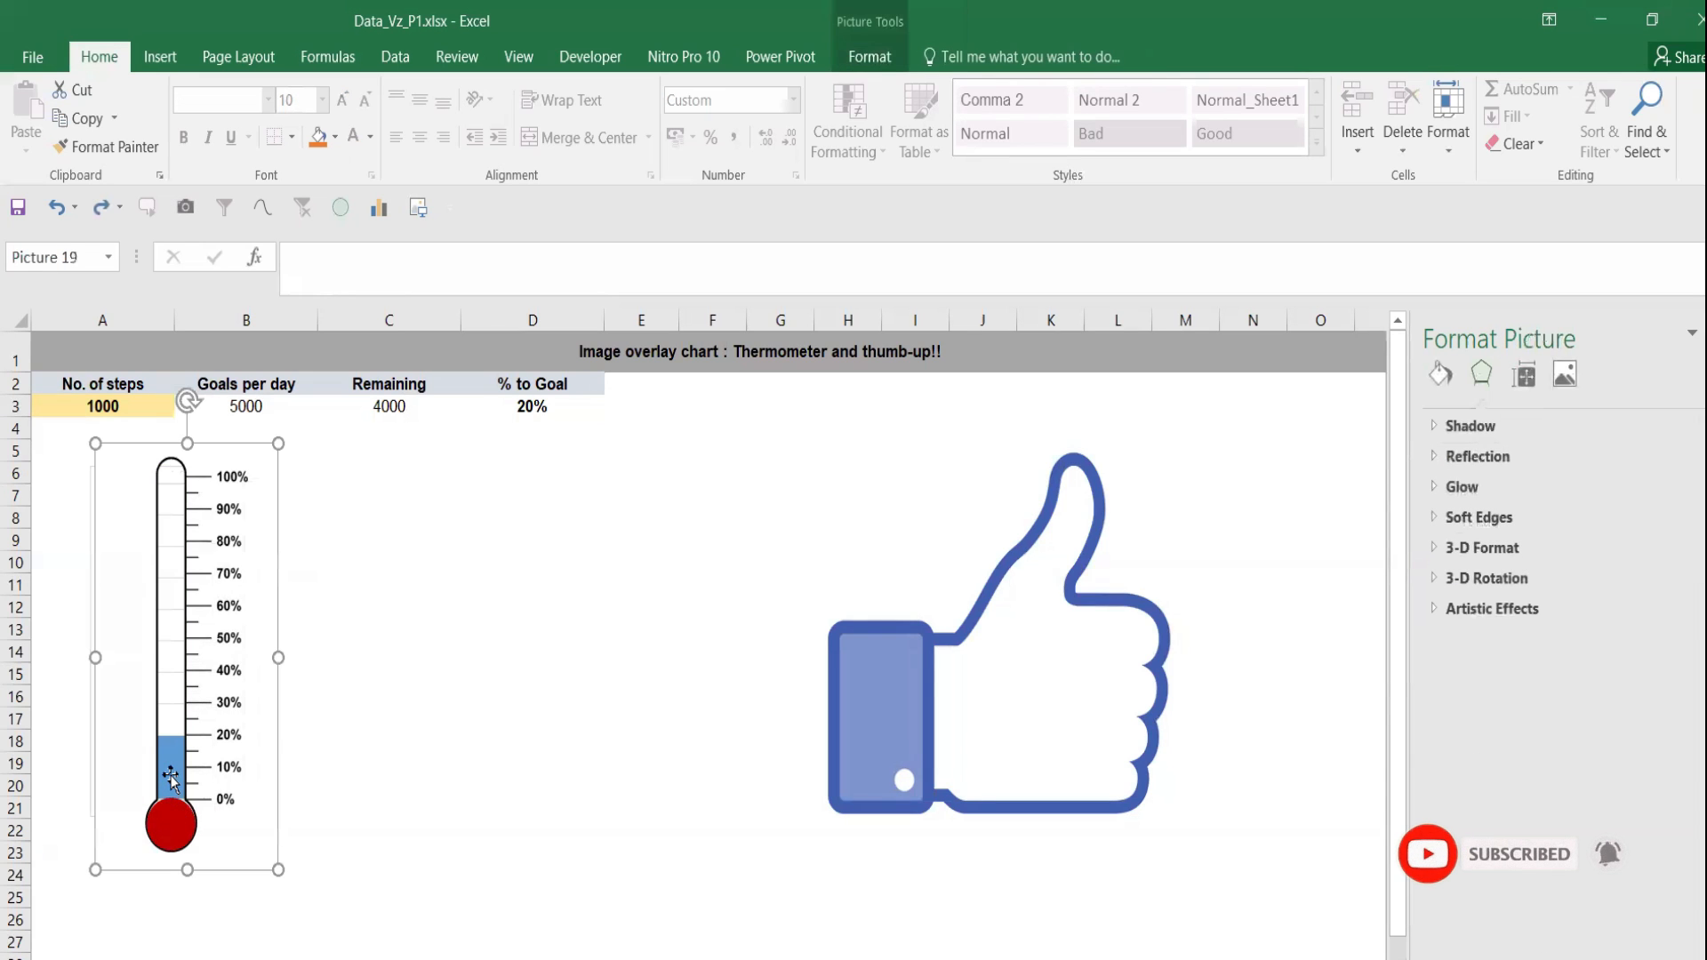
{"action": "left_click", "coordinate": [1441, 374]}
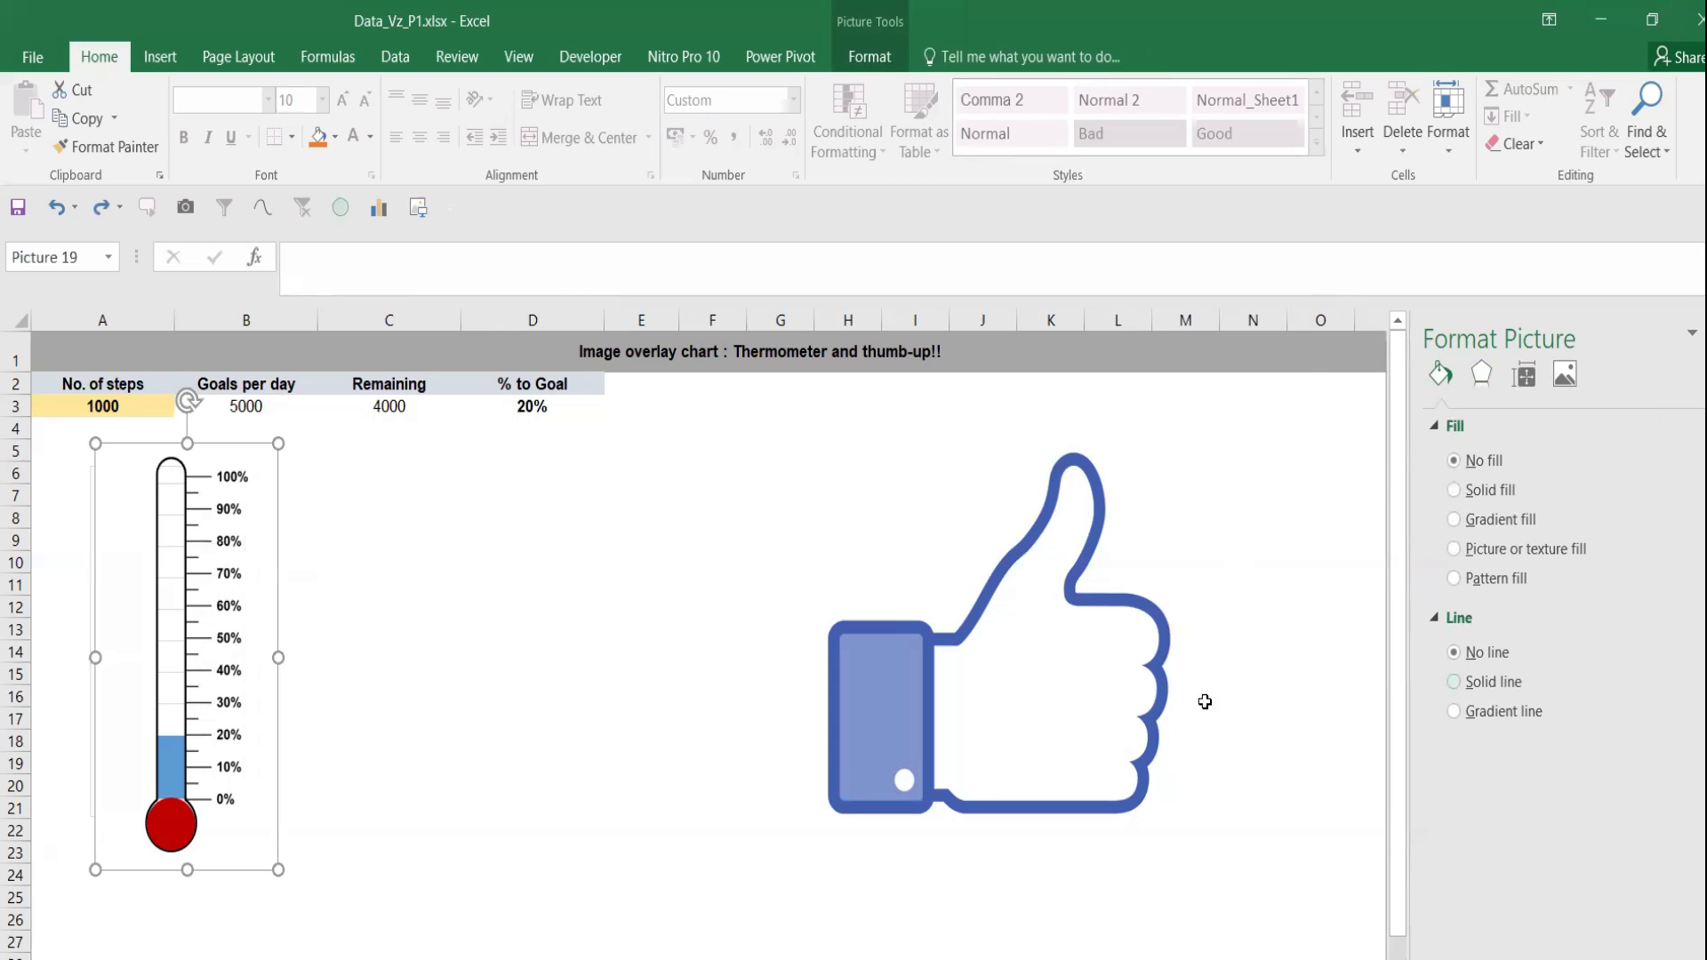
{"action": "left_click_drag", "start_coordinate": [259, 856], "coordinate": [492, 852]}
Try a dark red fill on the chart's plot area, set it to no fill and give it a dark red border
{"action": "left_click", "coordinate": [219, 793]}
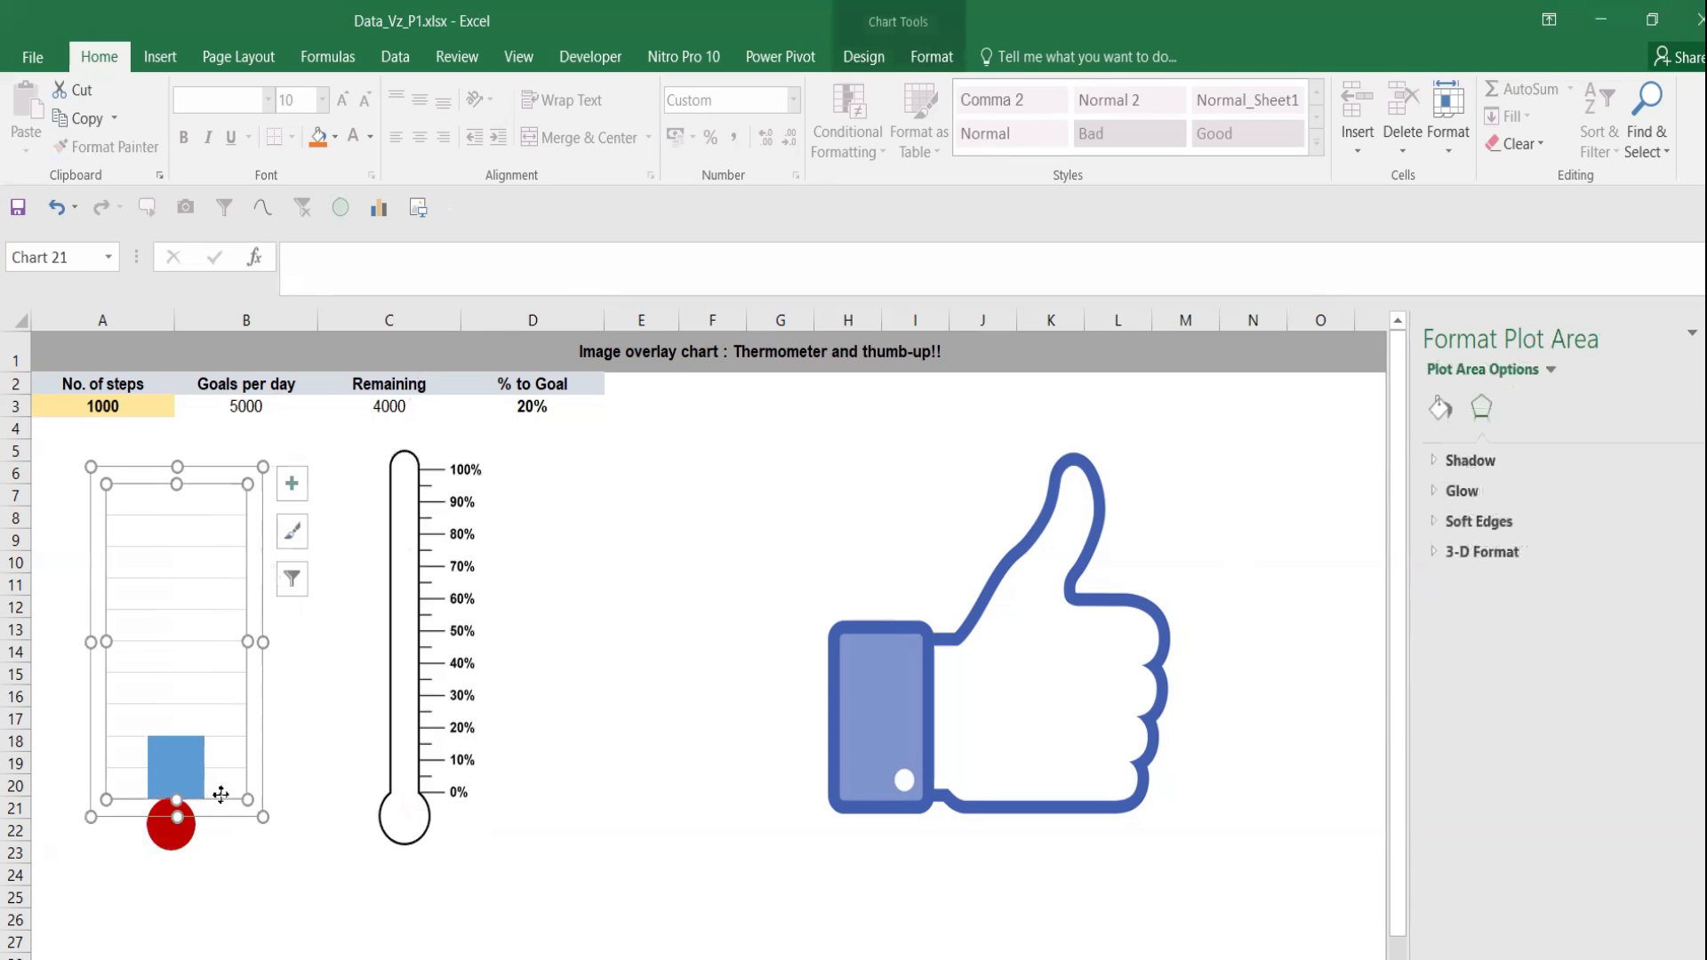
{"action": "left_click", "coordinate": [1441, 407]}
{"action": "left_click", "coordinate": [1683, 685]}
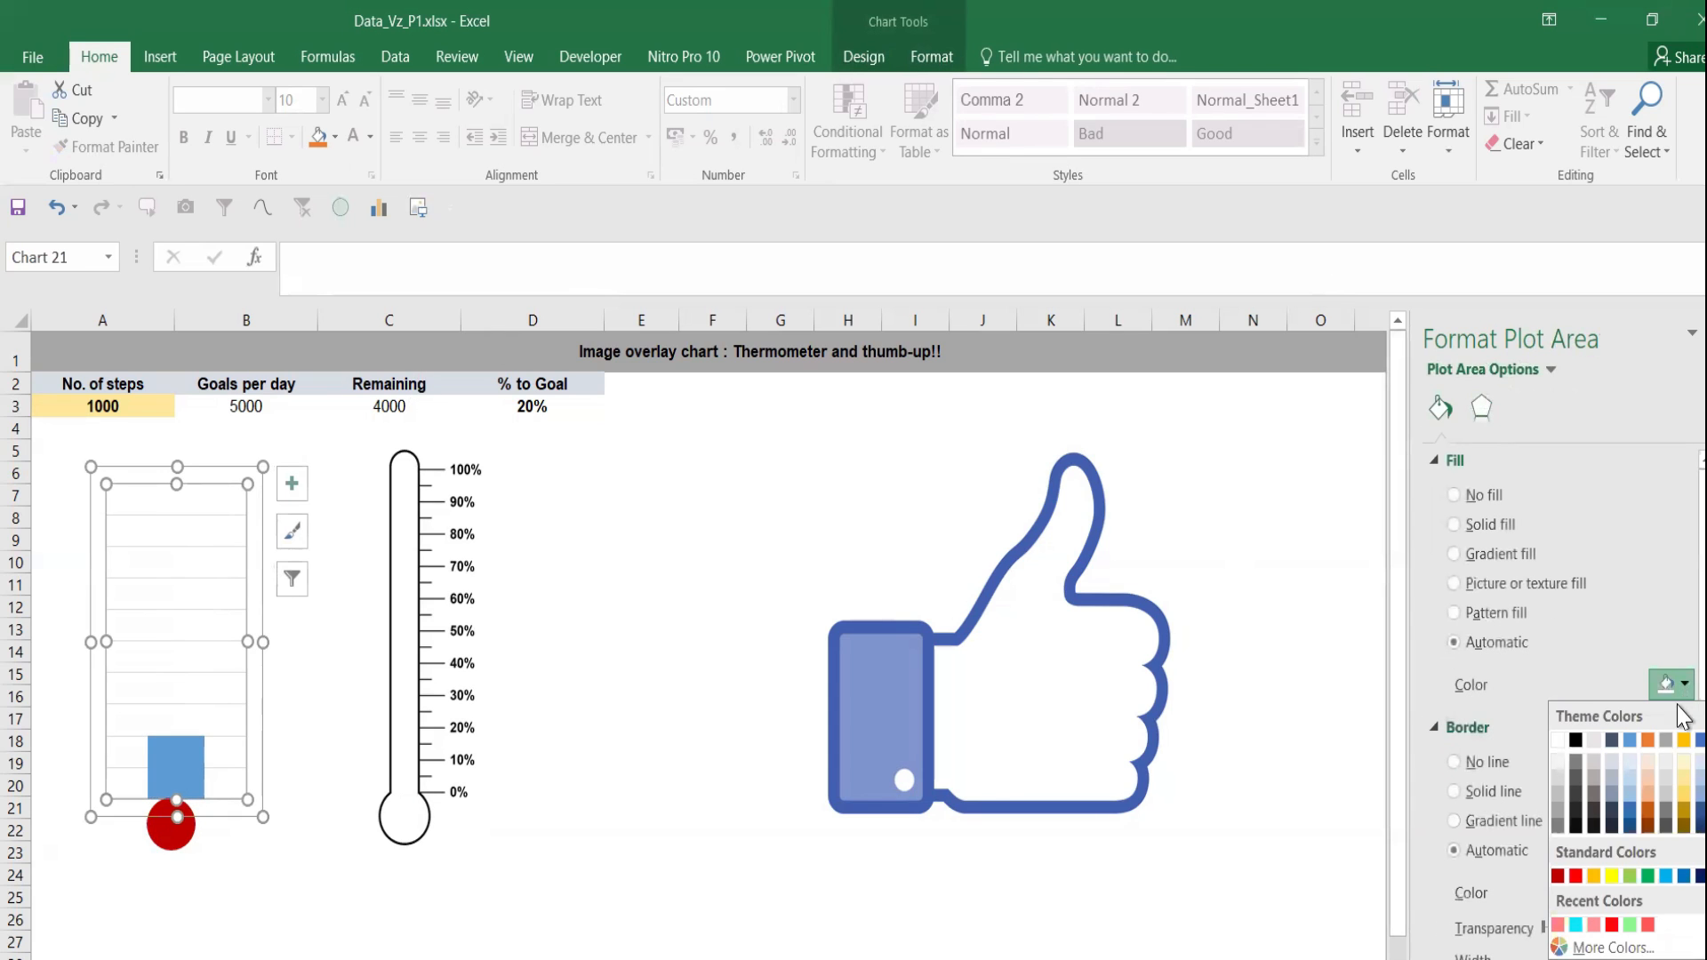
{"action": "left_click", "coordinate": [1558, 876]}
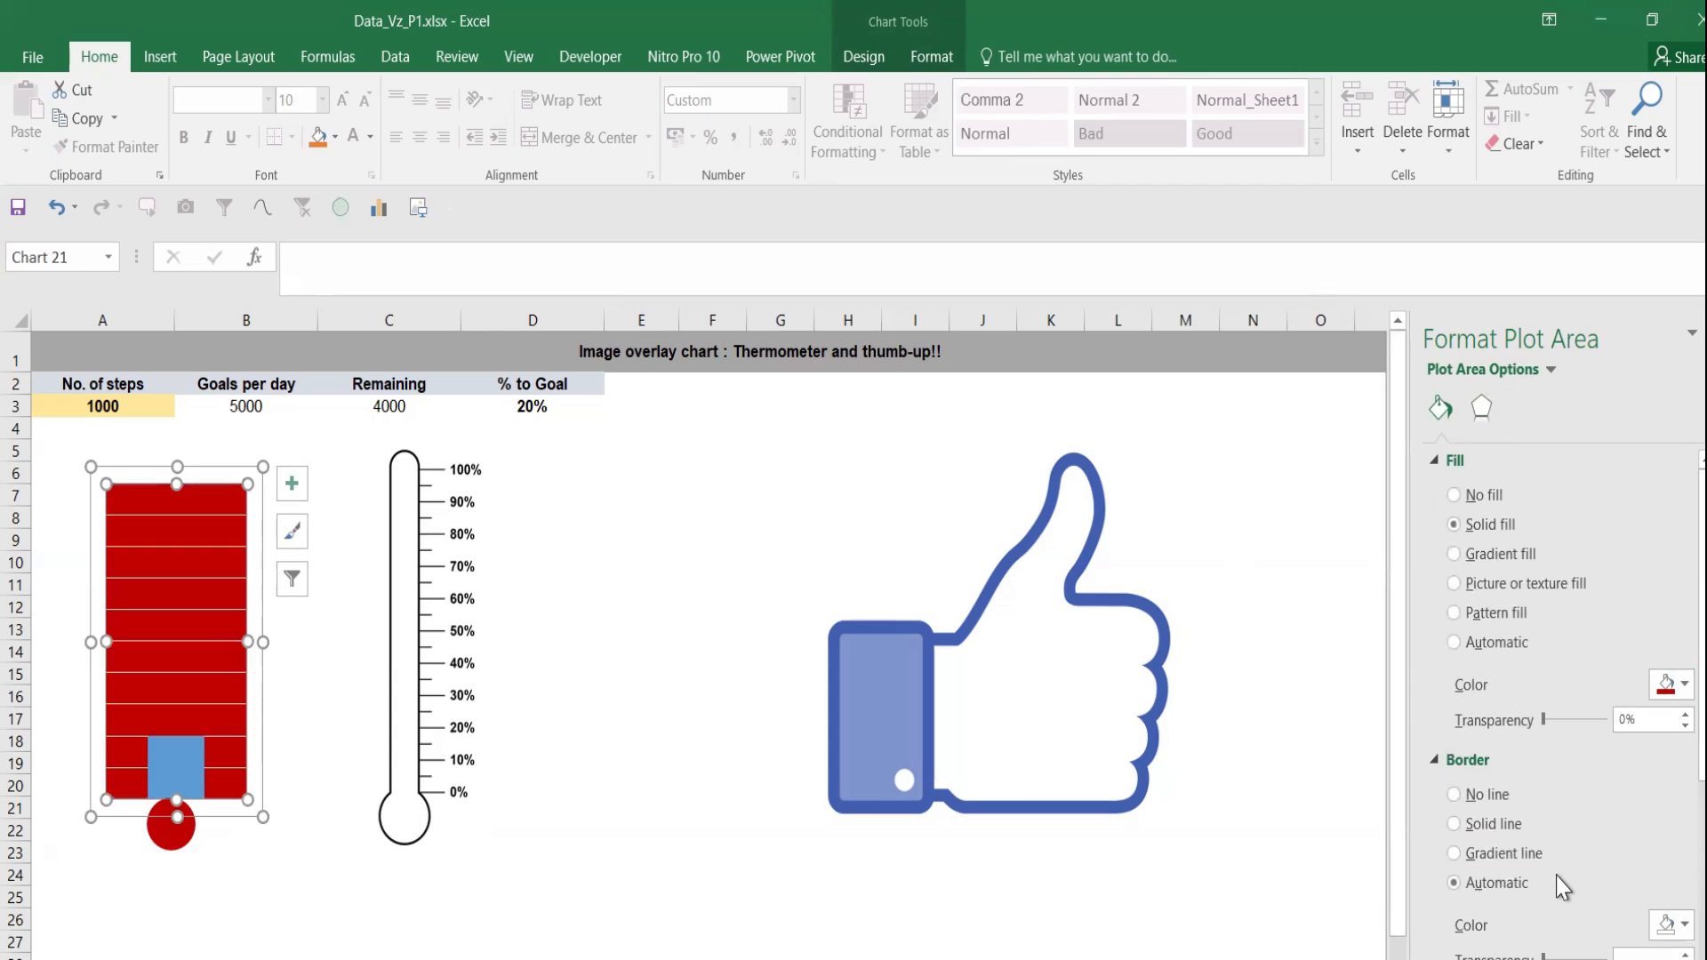
{"action": "left_click", "coordinate": [1455, 495]}
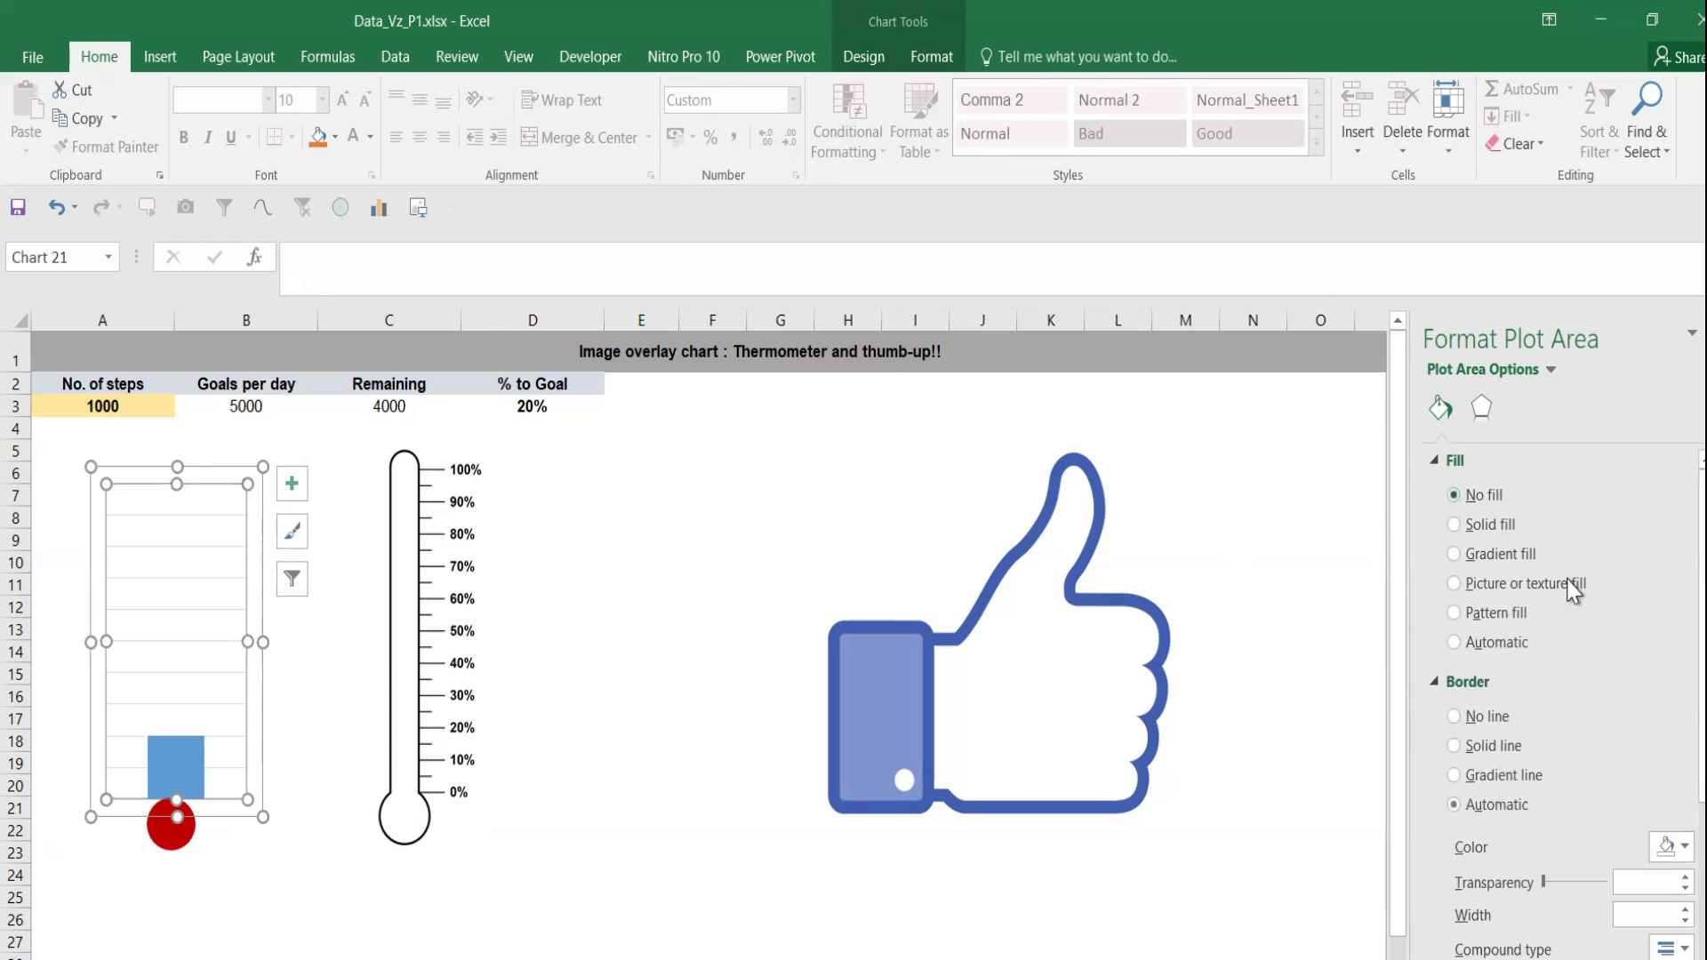
{"action": "left_click", "coordinate": [1683, 850]}
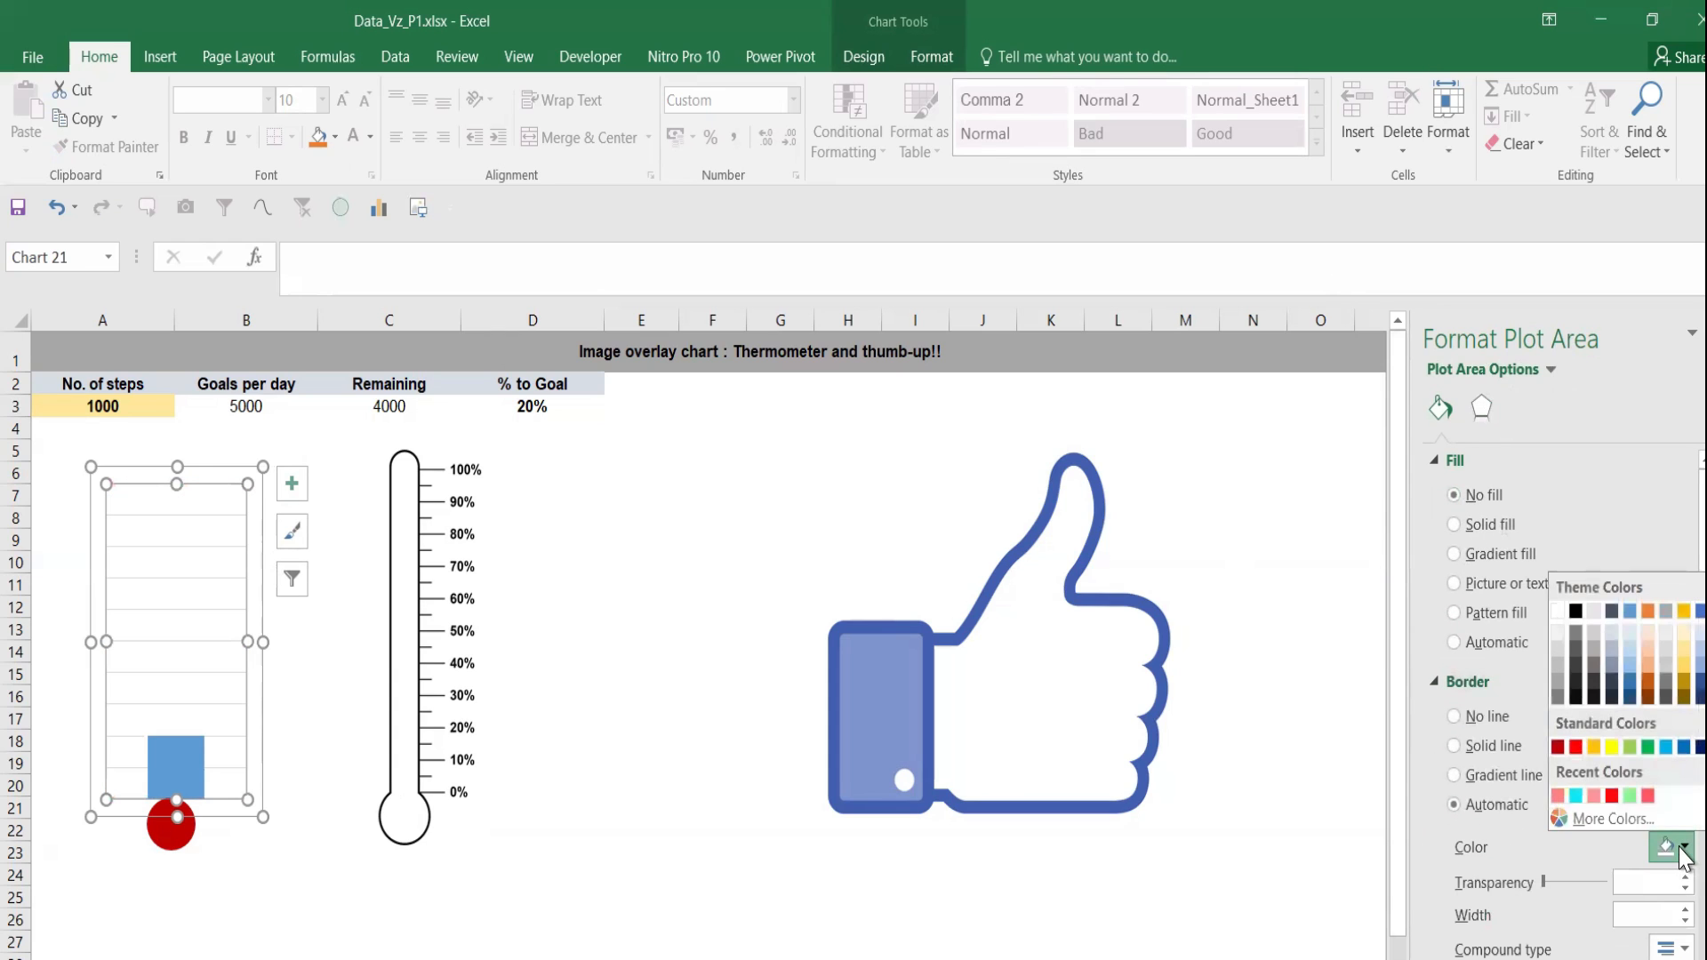
{"action": "left_click", "coordinate": [1558, 749]}
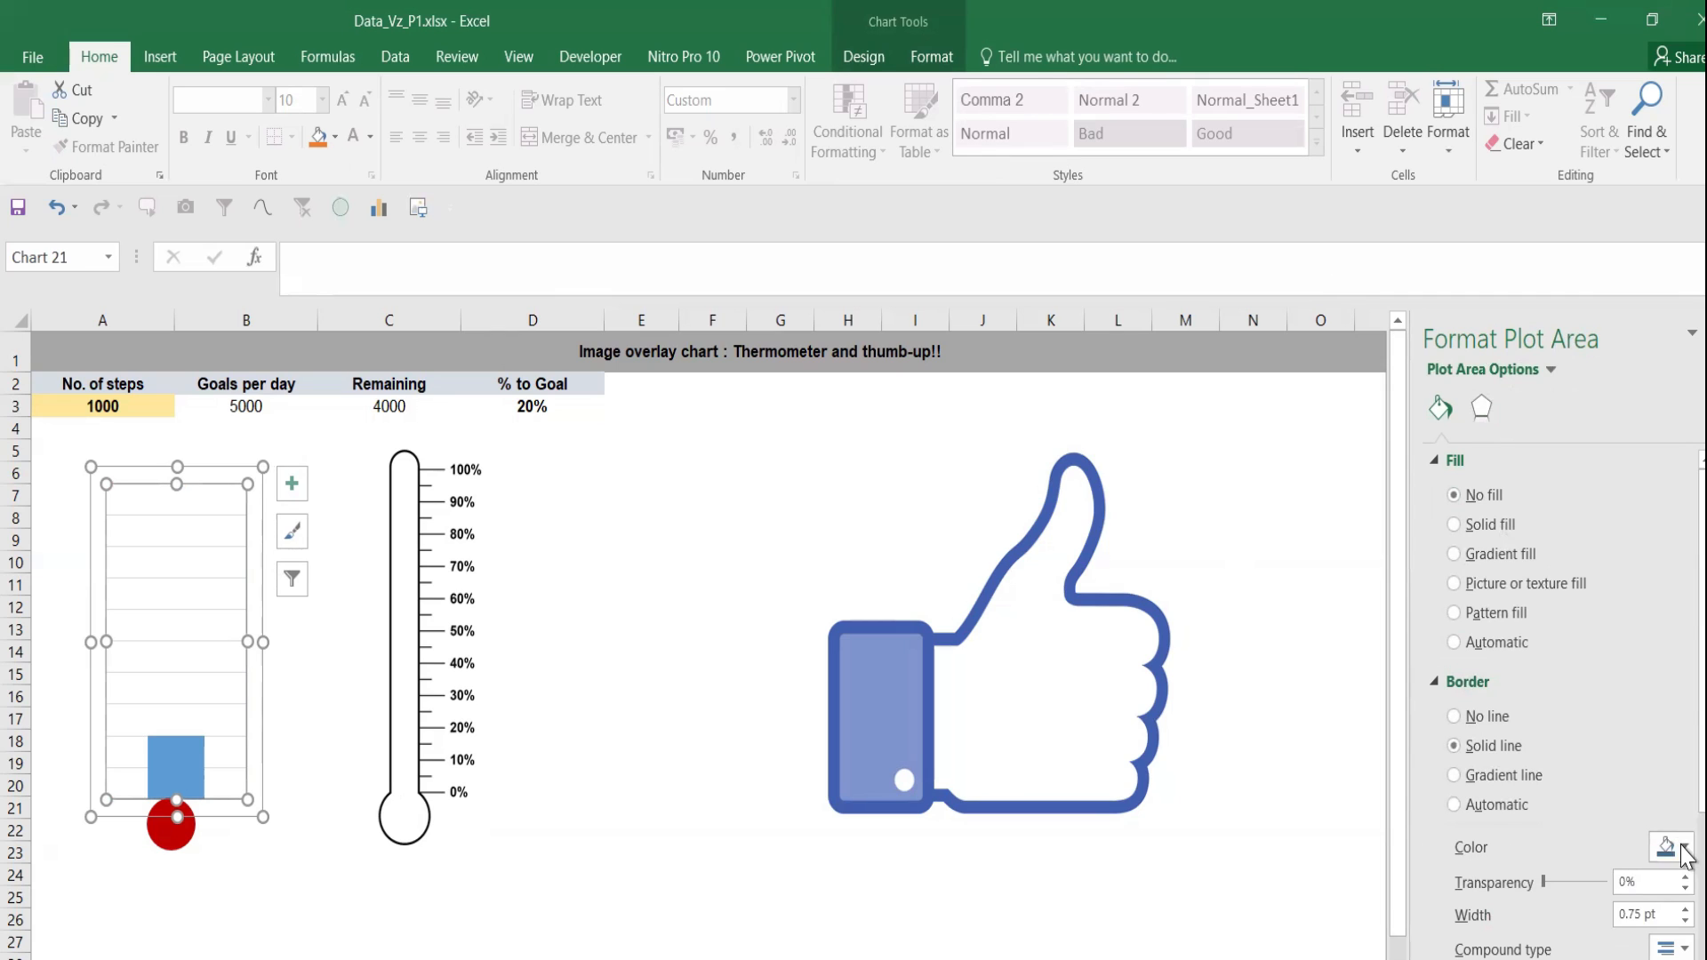
{"action": "left_click", "coordinate": [1683, 847]}
{"action": "left_click", "coordinate": [1558, 749]}
Fill the No. of steps column series with solid dark red
{"action": "left_click", "coordinate": [188, 777]}
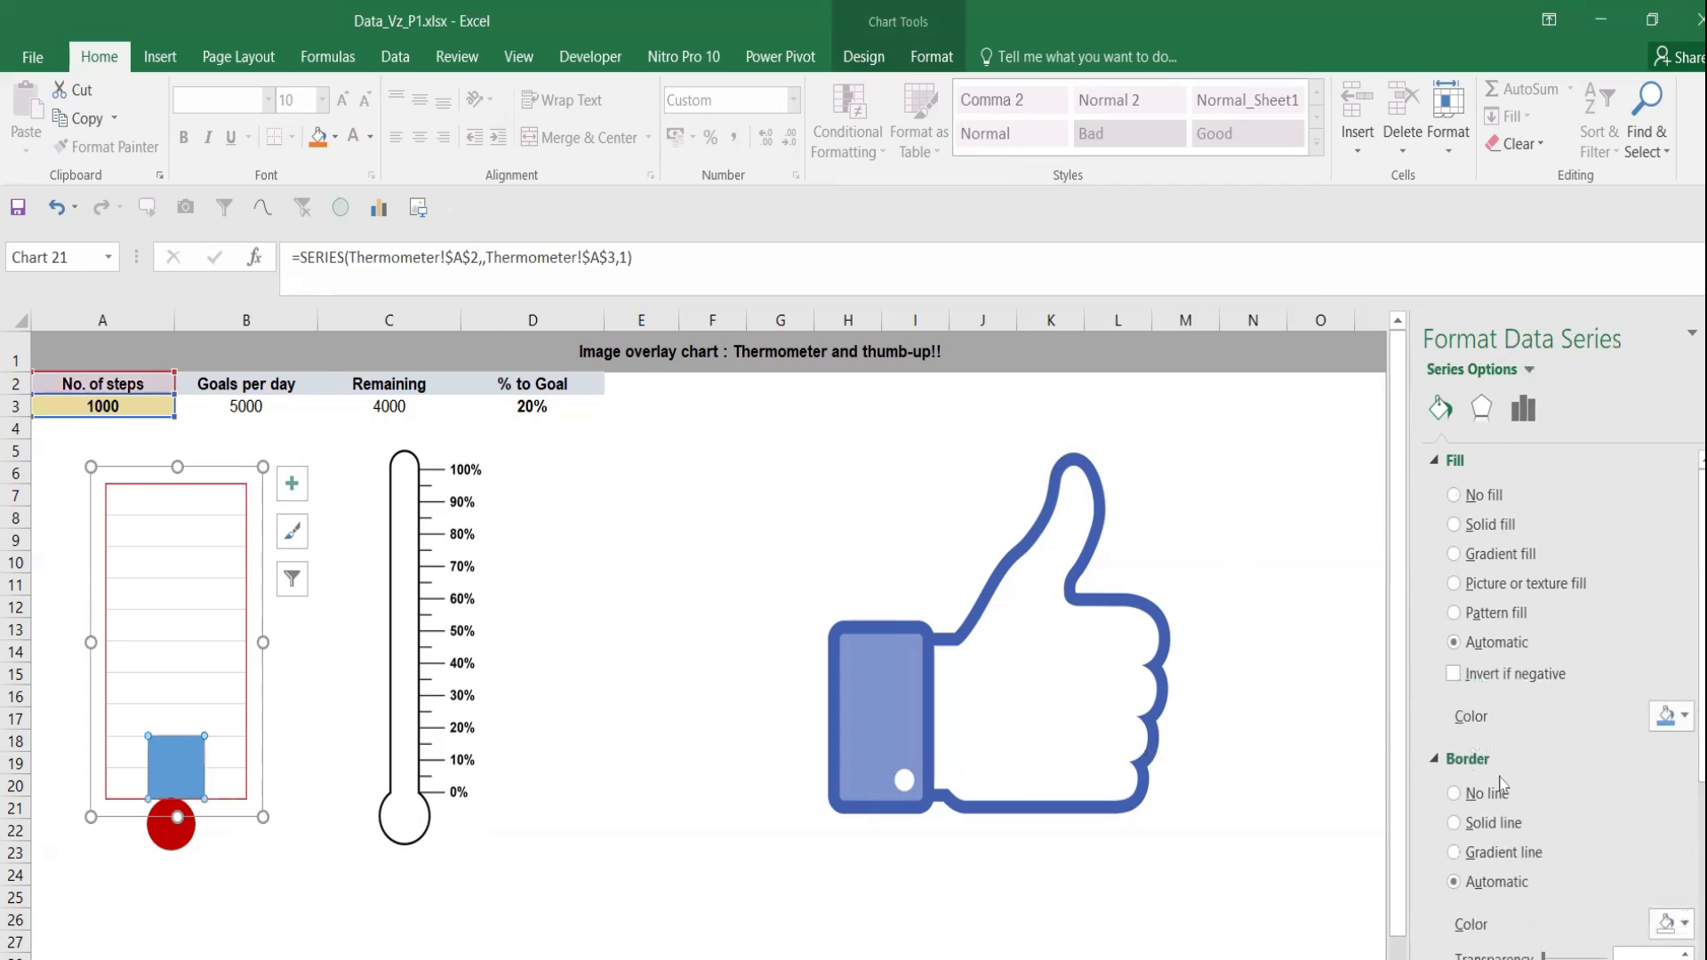
{"action": "left_click", "coordinate": [1683, 717]}
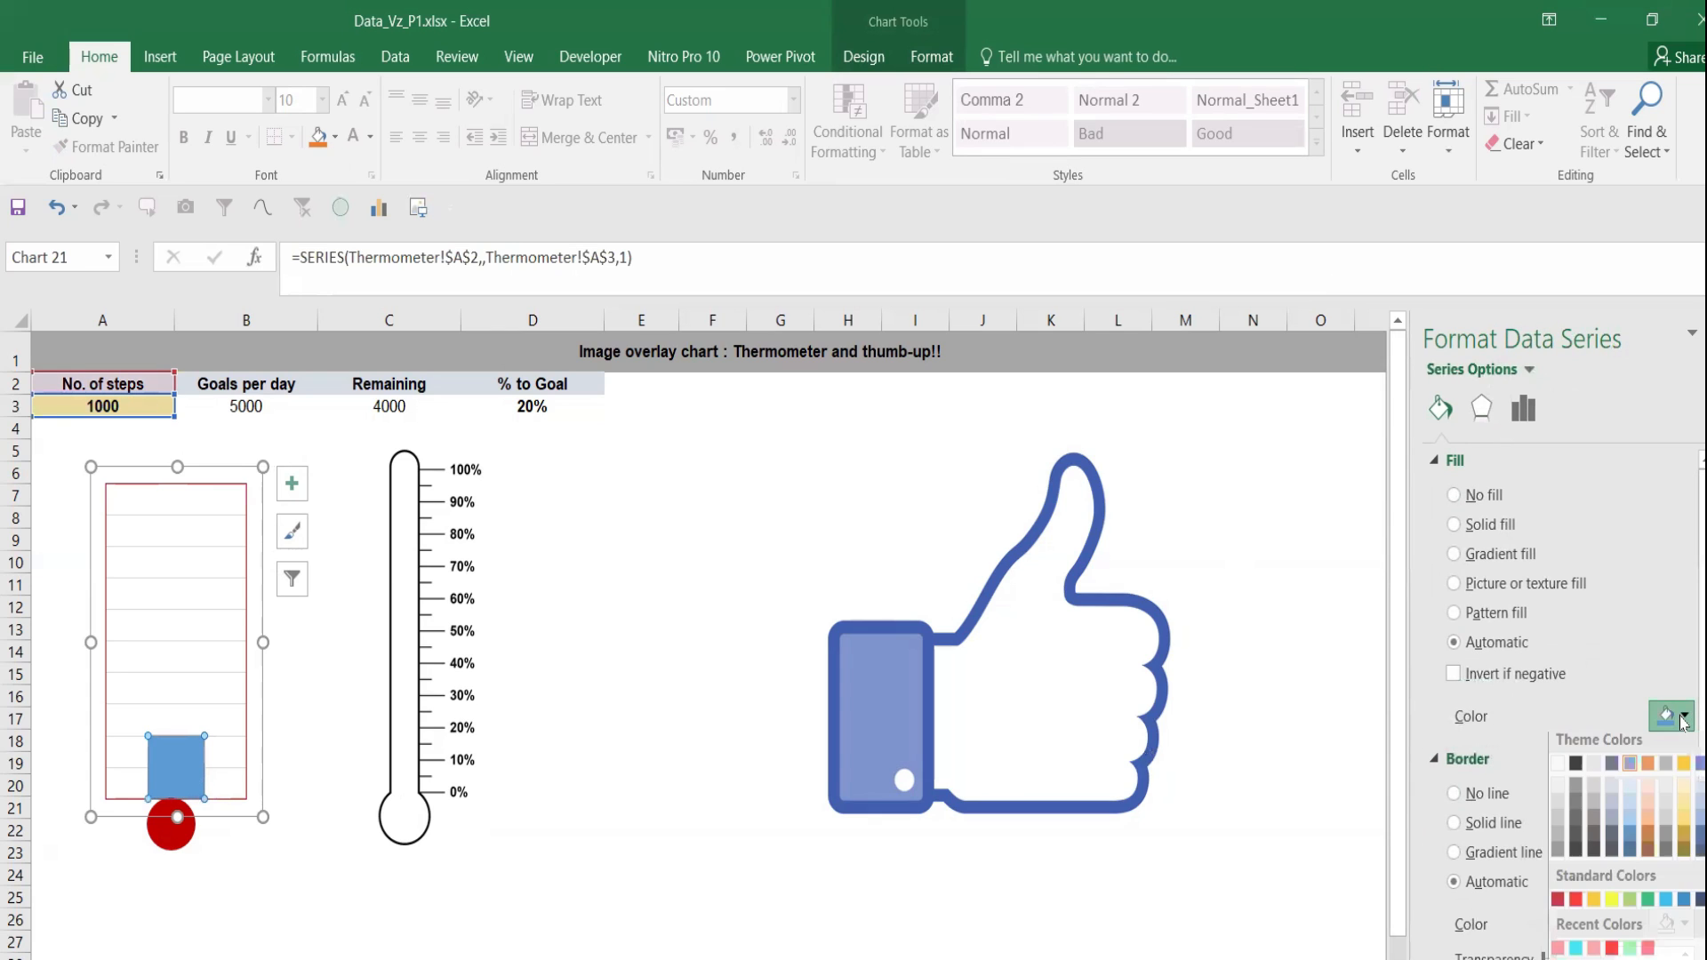
{"action": "left_click", "coordinate": [1558, 899]}
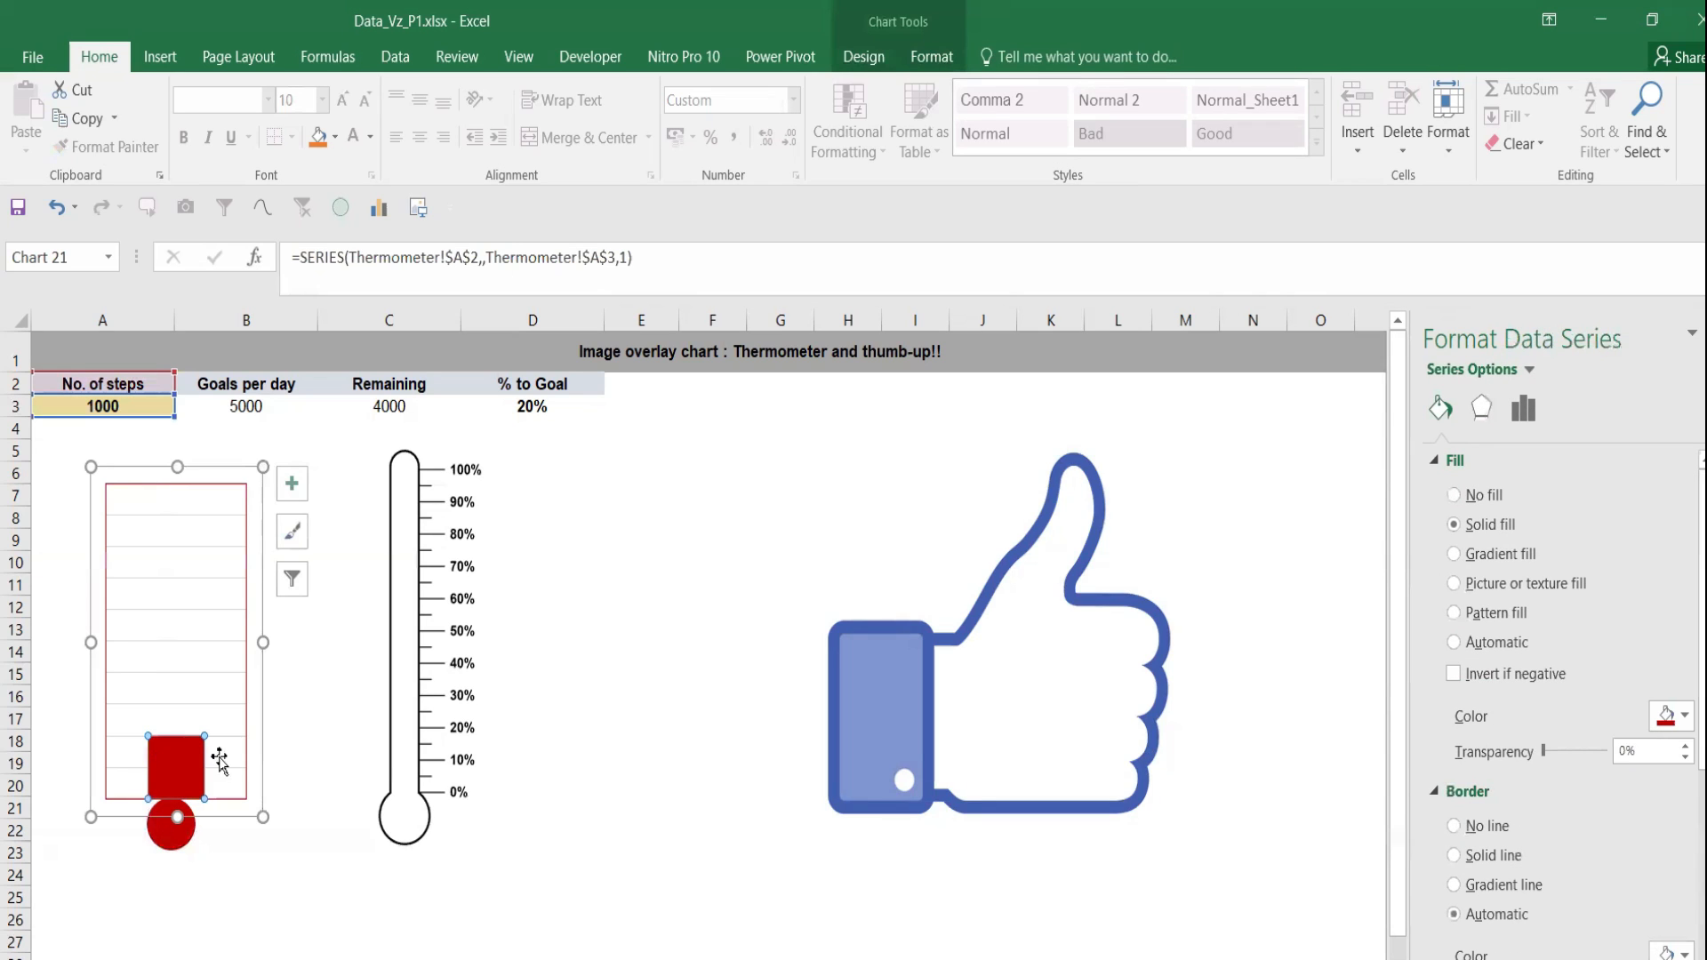
Remove the border line from the chart's plot area
{"action": "left_click", "coordinate": [235, 785]}
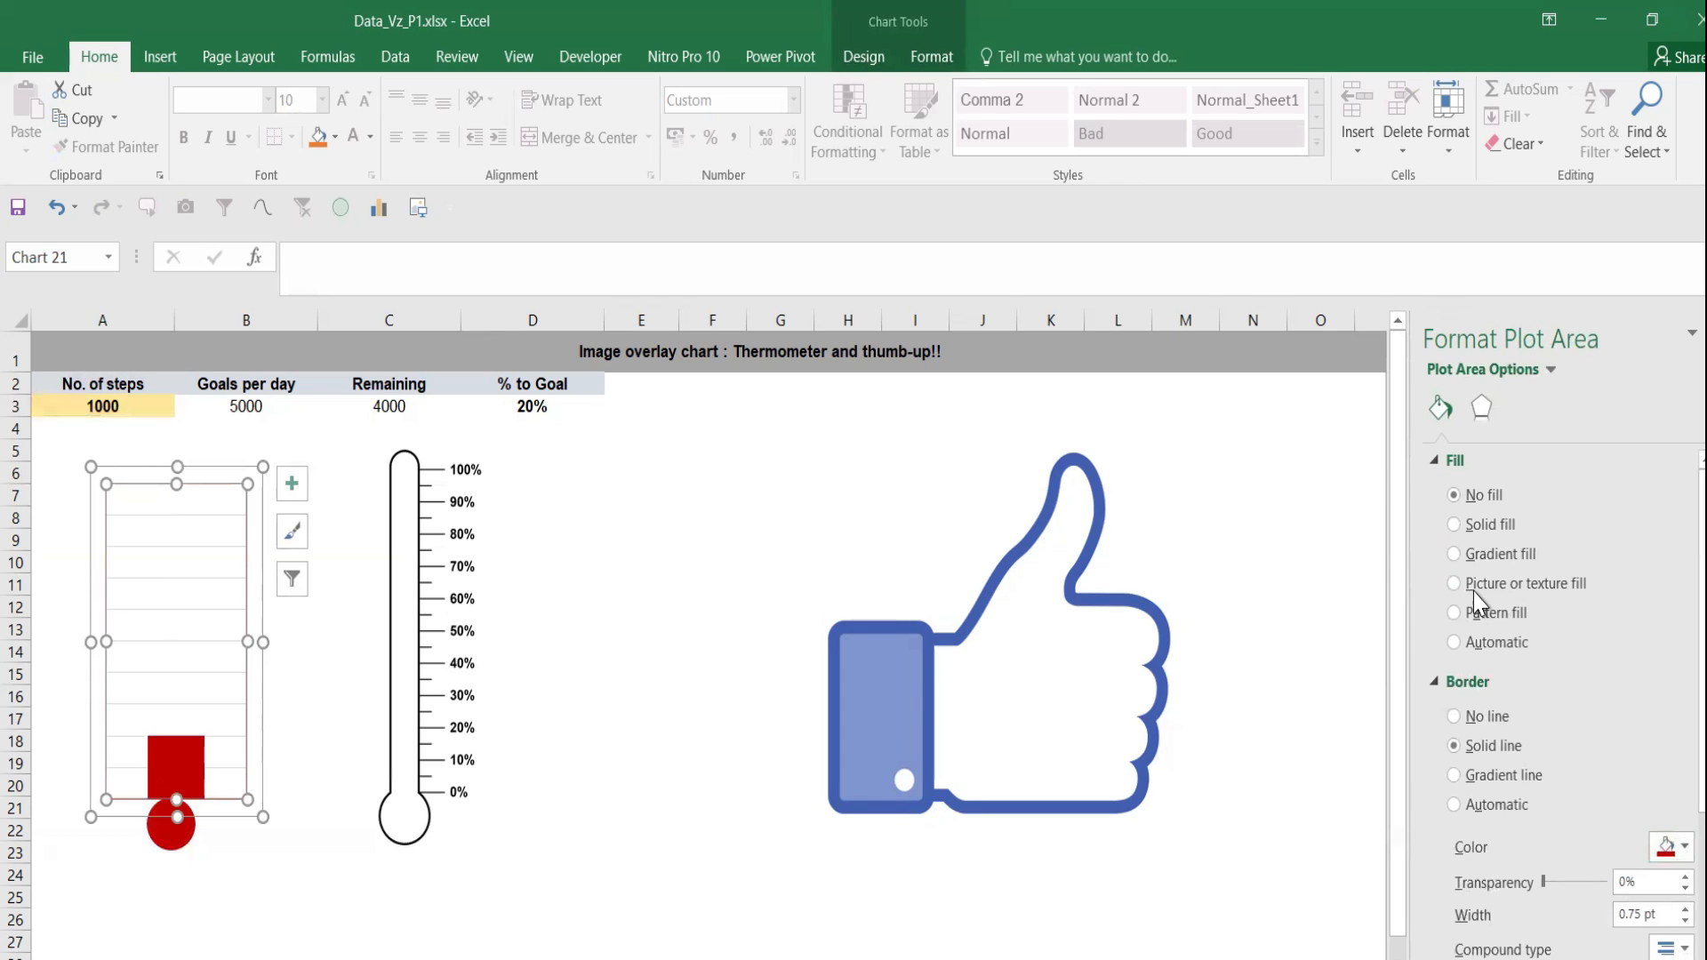
{"action": "left_click", "coordinate": [1455, 717]}
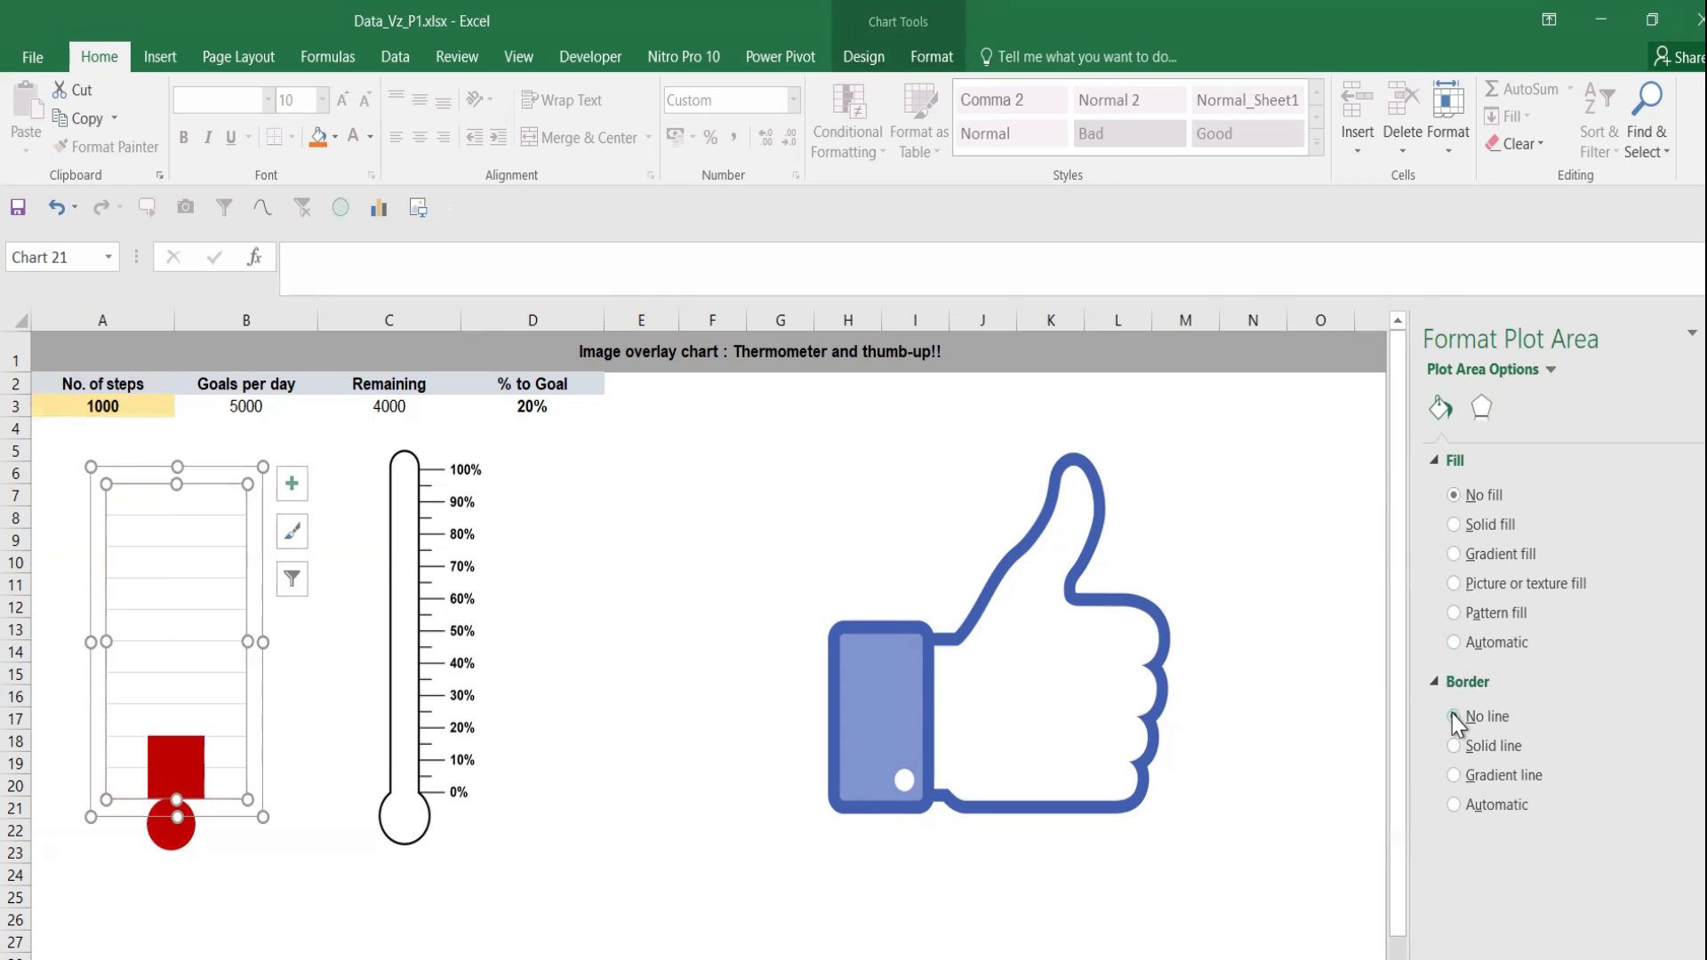
{"action": "left_click", "coordinate": [523, 814]}
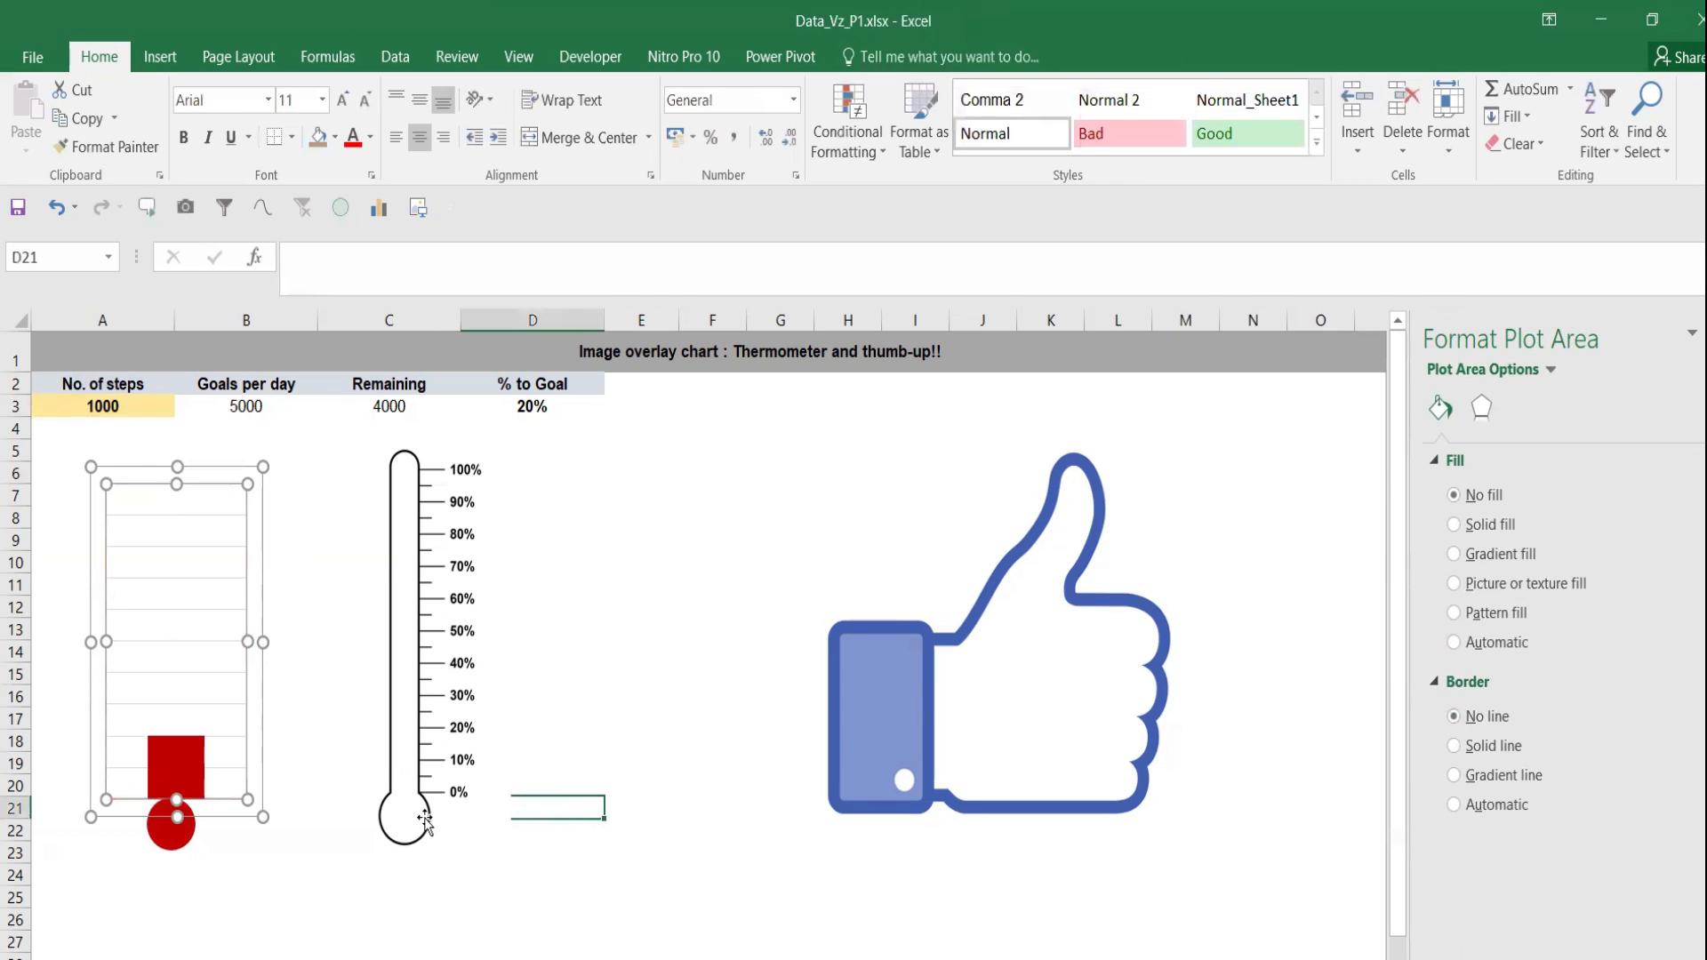
Move the thermometer picture back over the column chart so its tube and bulb cover the red column and circle
{"action": "left_click", "coordinate": [253, 783]}
{"action": "left_click", "coordinate": [450, 831]}
{"action": "left_click_drag", "start_coordinate": [450, 830], "coordinate": [213, 841]}
{"action": "key", "text": "Right"}
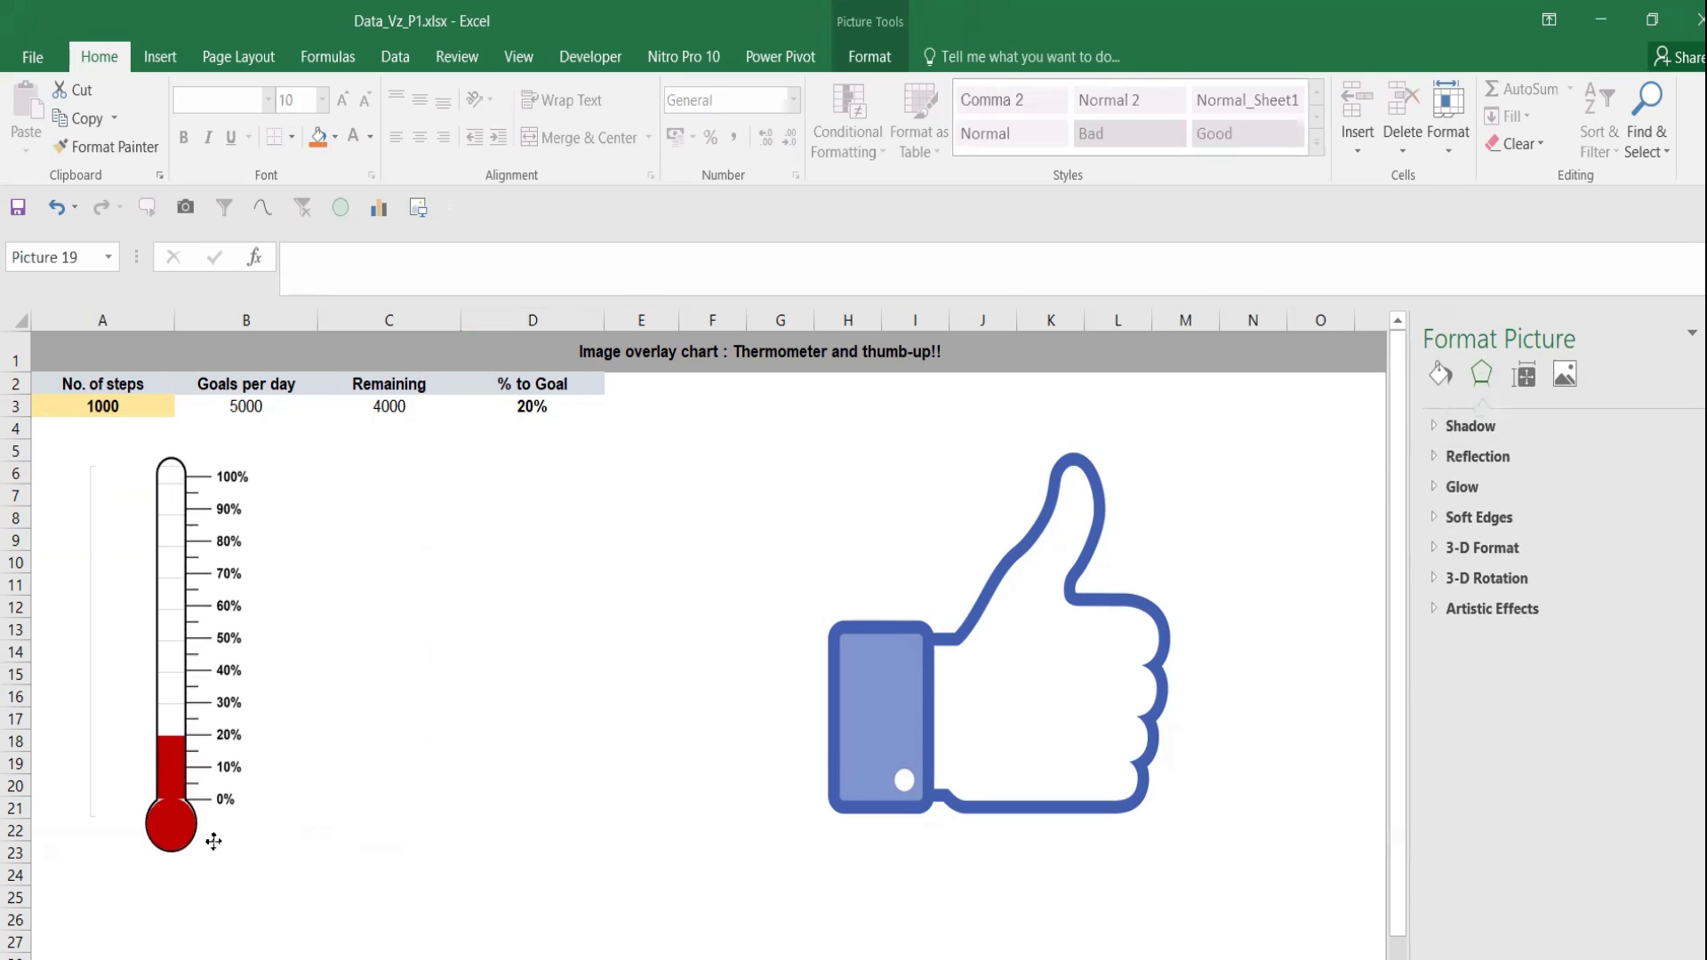
{"action": "left_click_drag", "start_coordinate": [214, 841], "coordinate": [215, 842]}
Resize the red bulb circle slightly so it fits inside the thermometer's bulb outline
{"action": "left_click", "coordinate": [182, 823]}
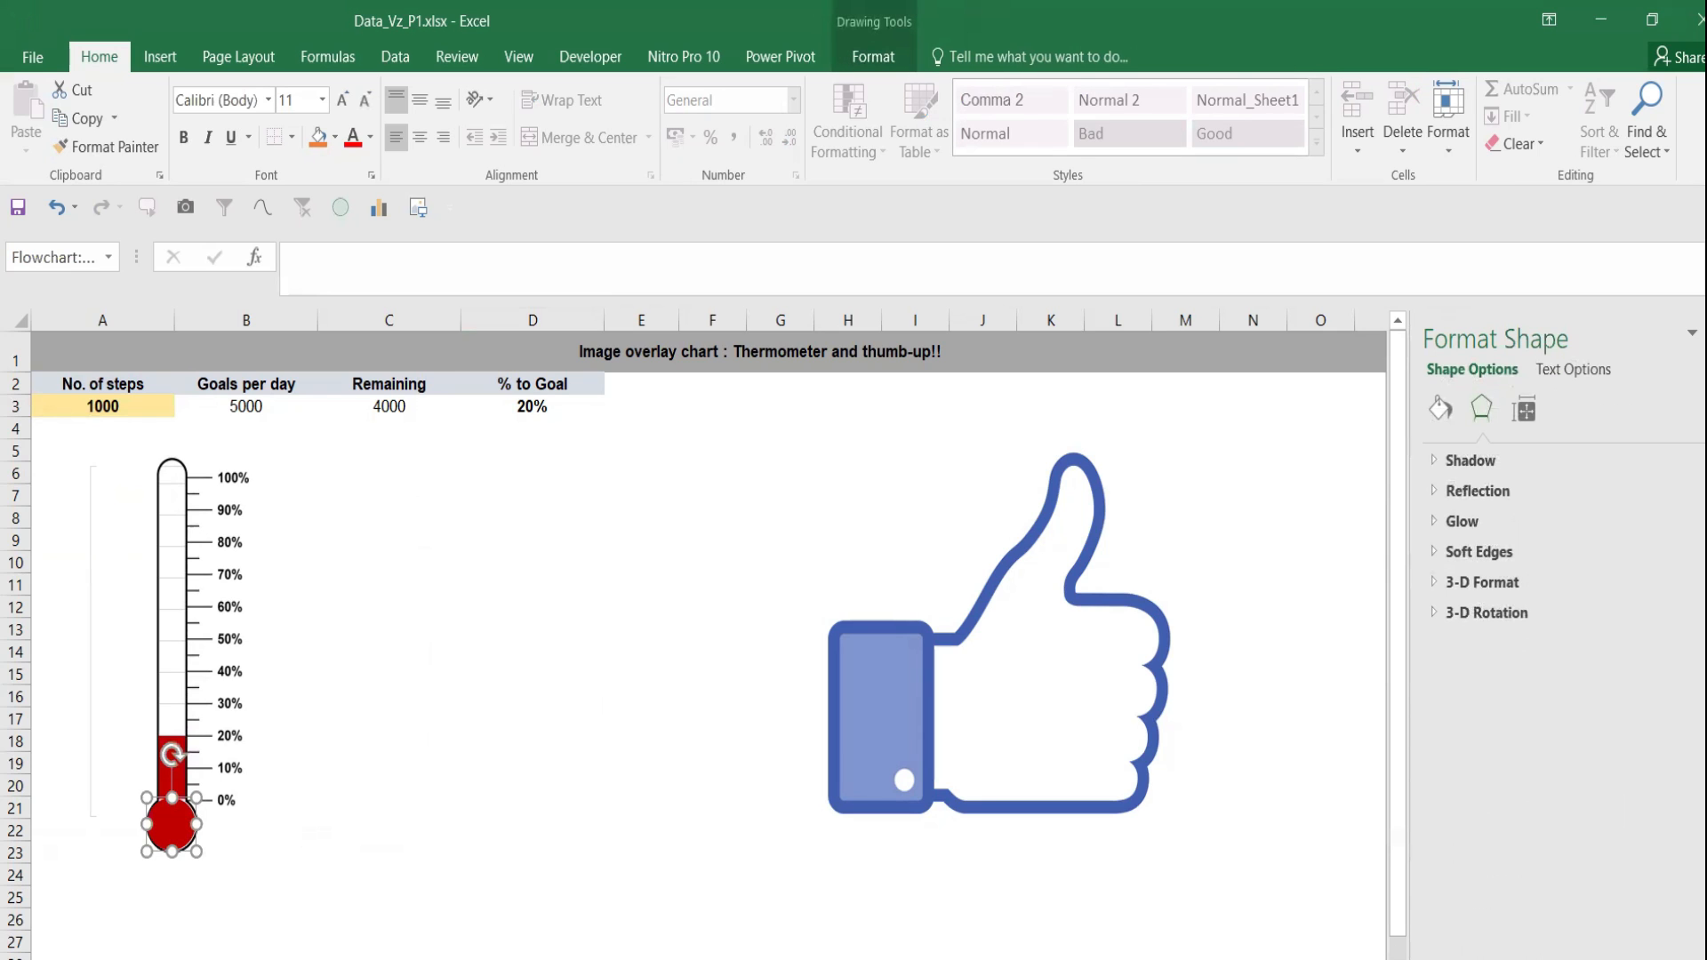
{"action": "scroll", "coordinate": [383, 774], "scroll_direction": "up", "scroll_amount": 10, "text": "ctrl"}
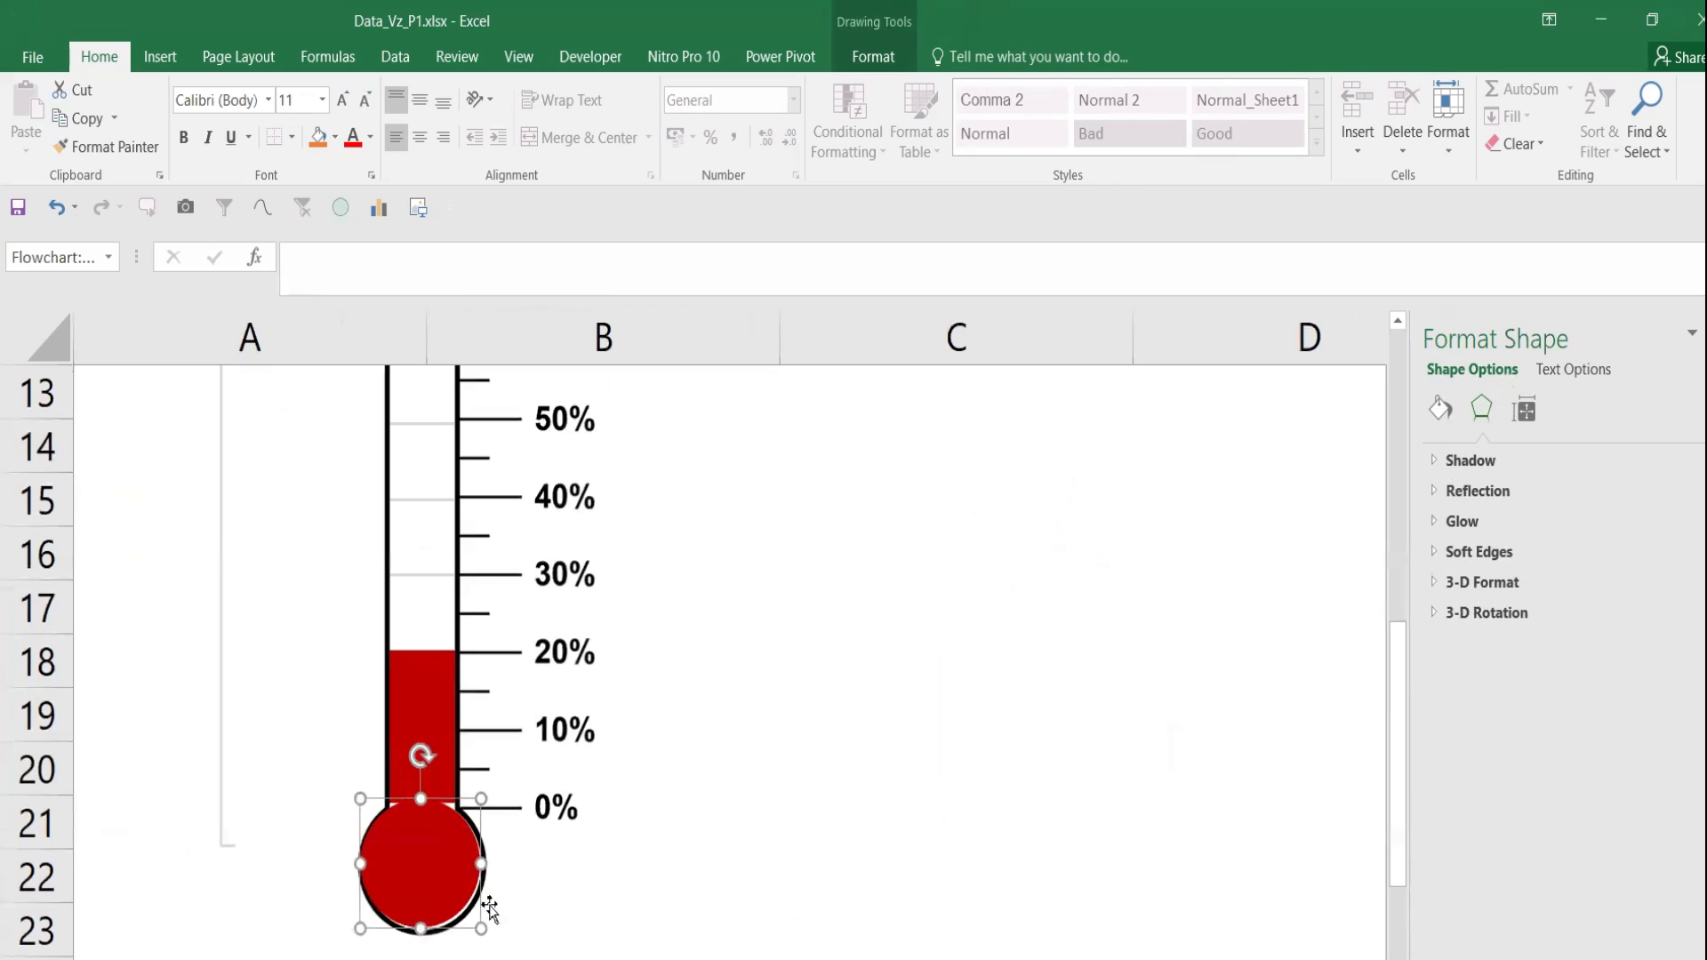
{"action": "left_click_drag", "start_coordinate": [482, 930], "coordinate": [484, 926]}
{"action": "left_click", "coordinate": [627, 872]}
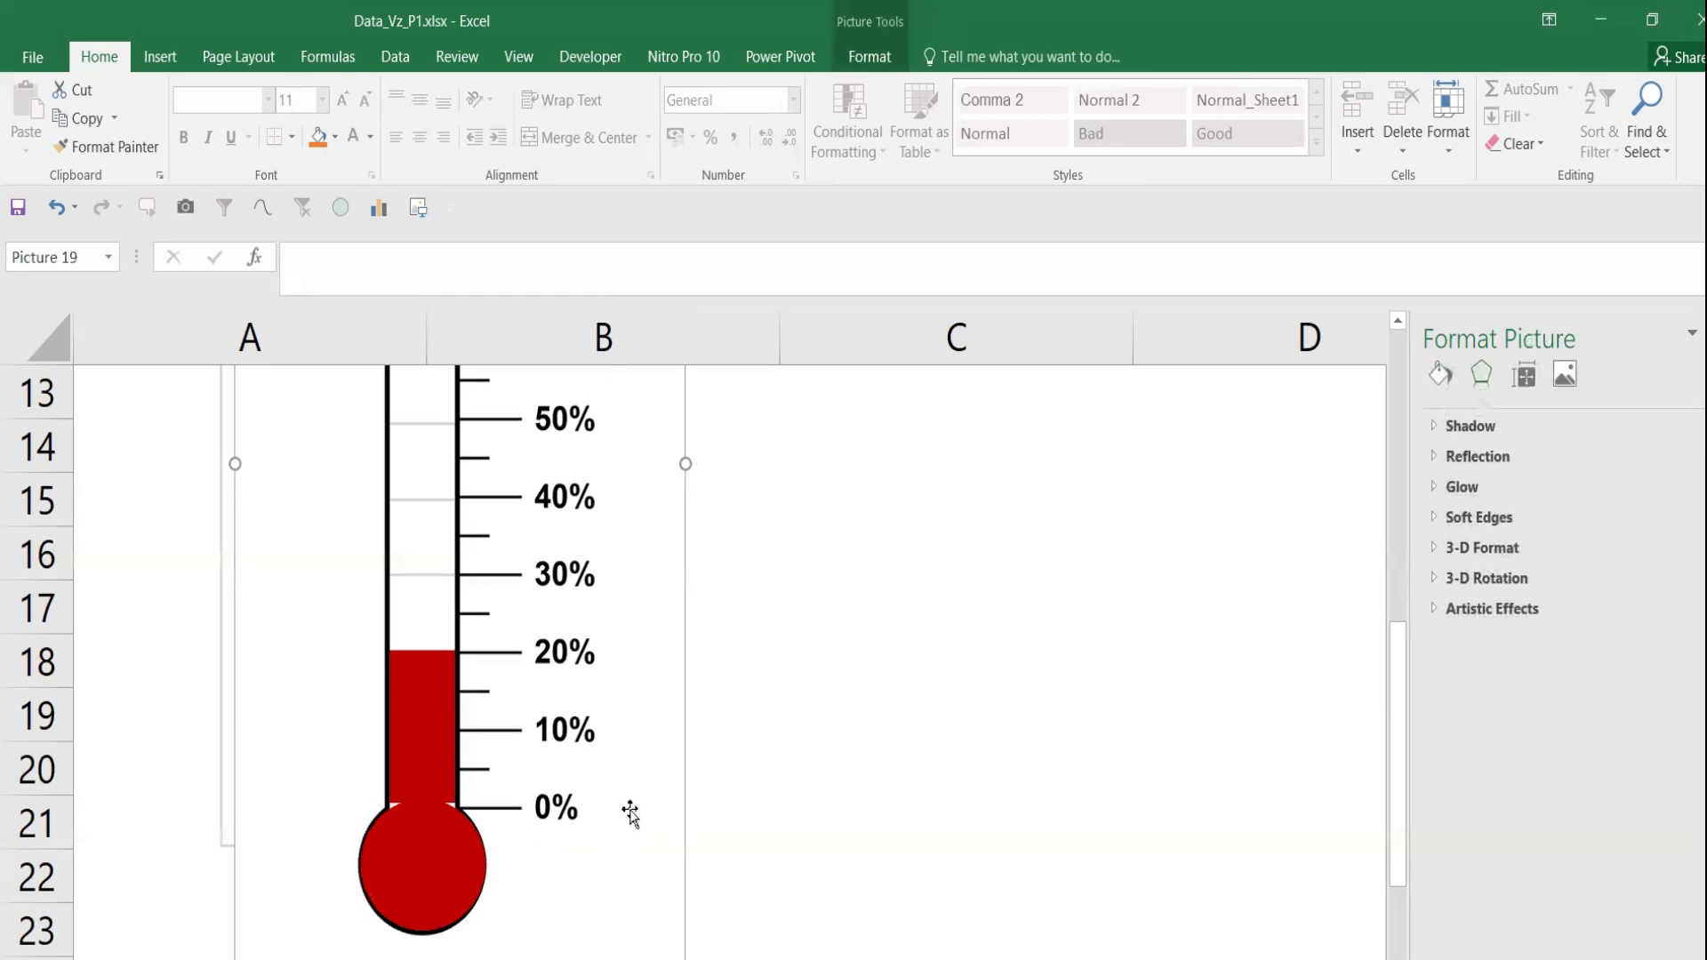
Set the No. of steps value in cell A3 to 2500
{"action": "left_click_drag", "start_coordinate": [1592, 959], "coordinate": [1552, 959]}
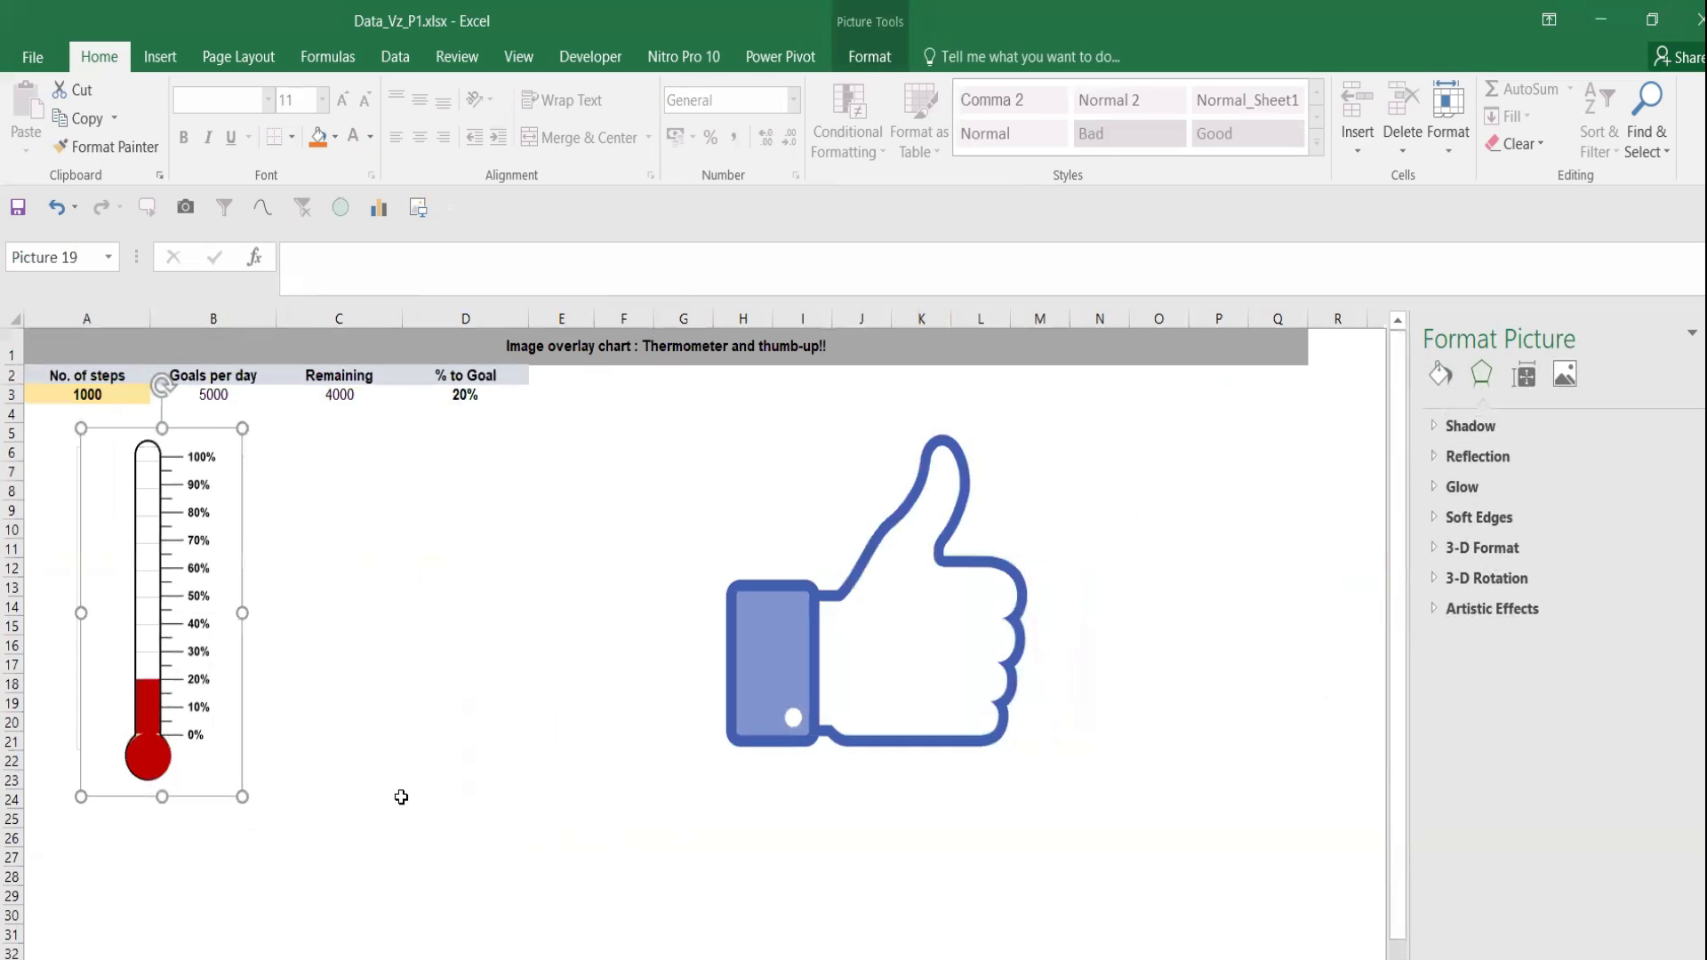
{"action": "left_click", "coordinate": [102, 402]}
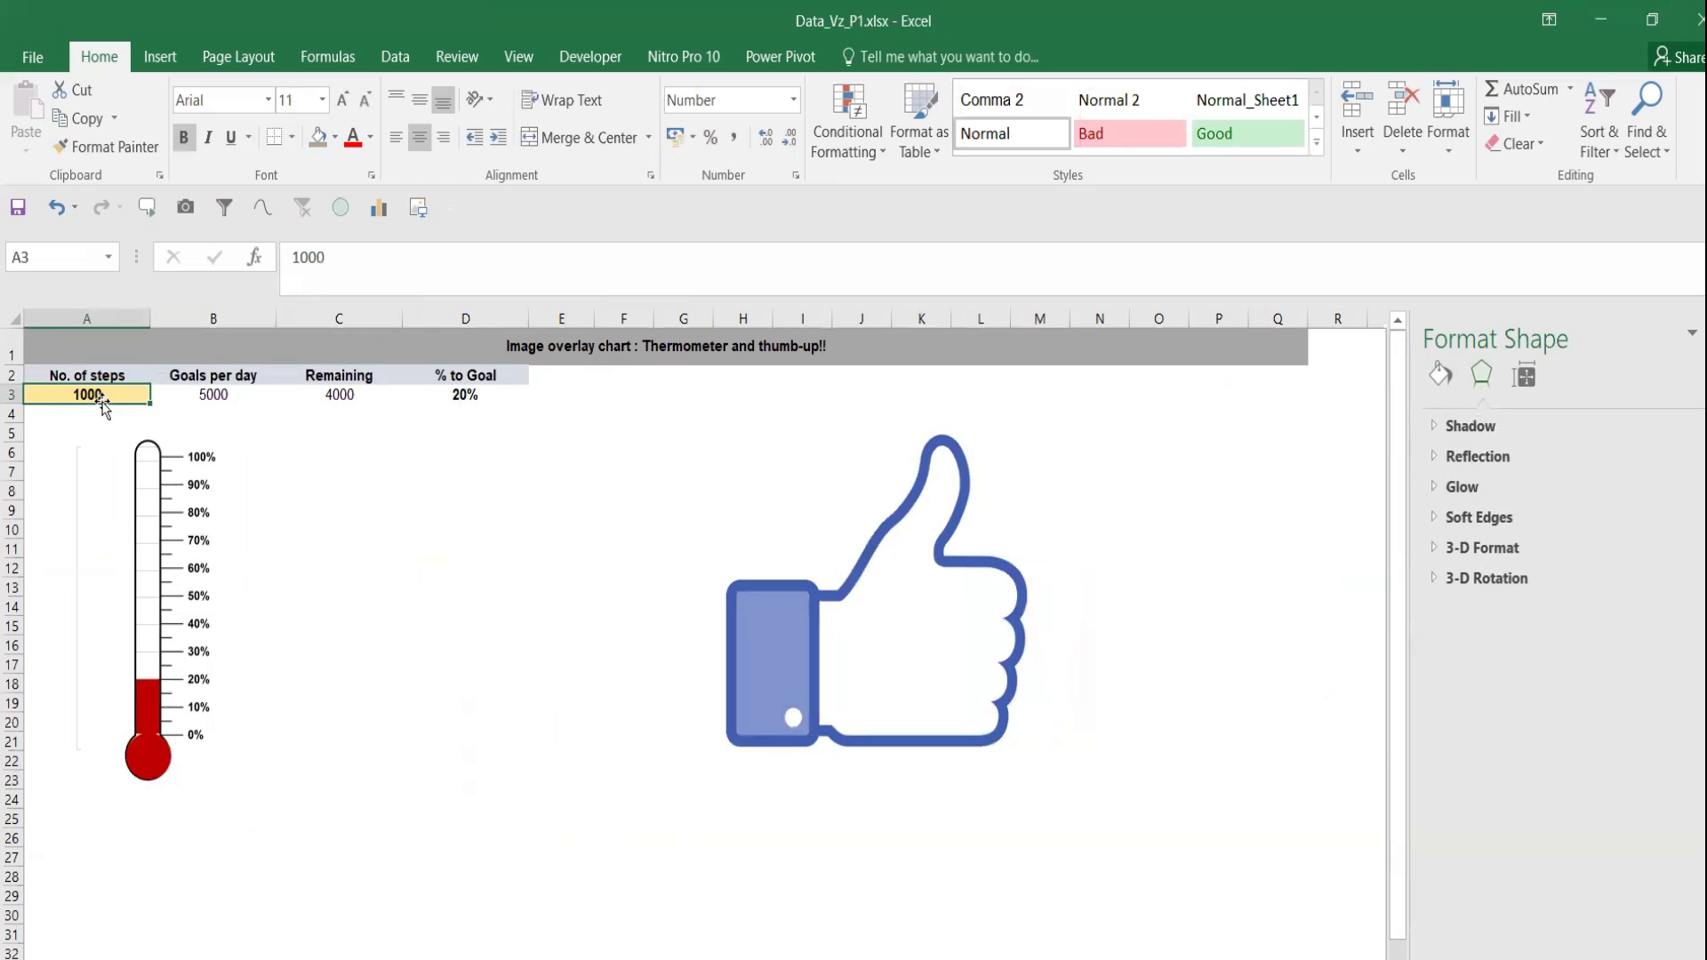
{"action": "type", "text": "2000"}
{"action": "key", "text": "BackSpace"}
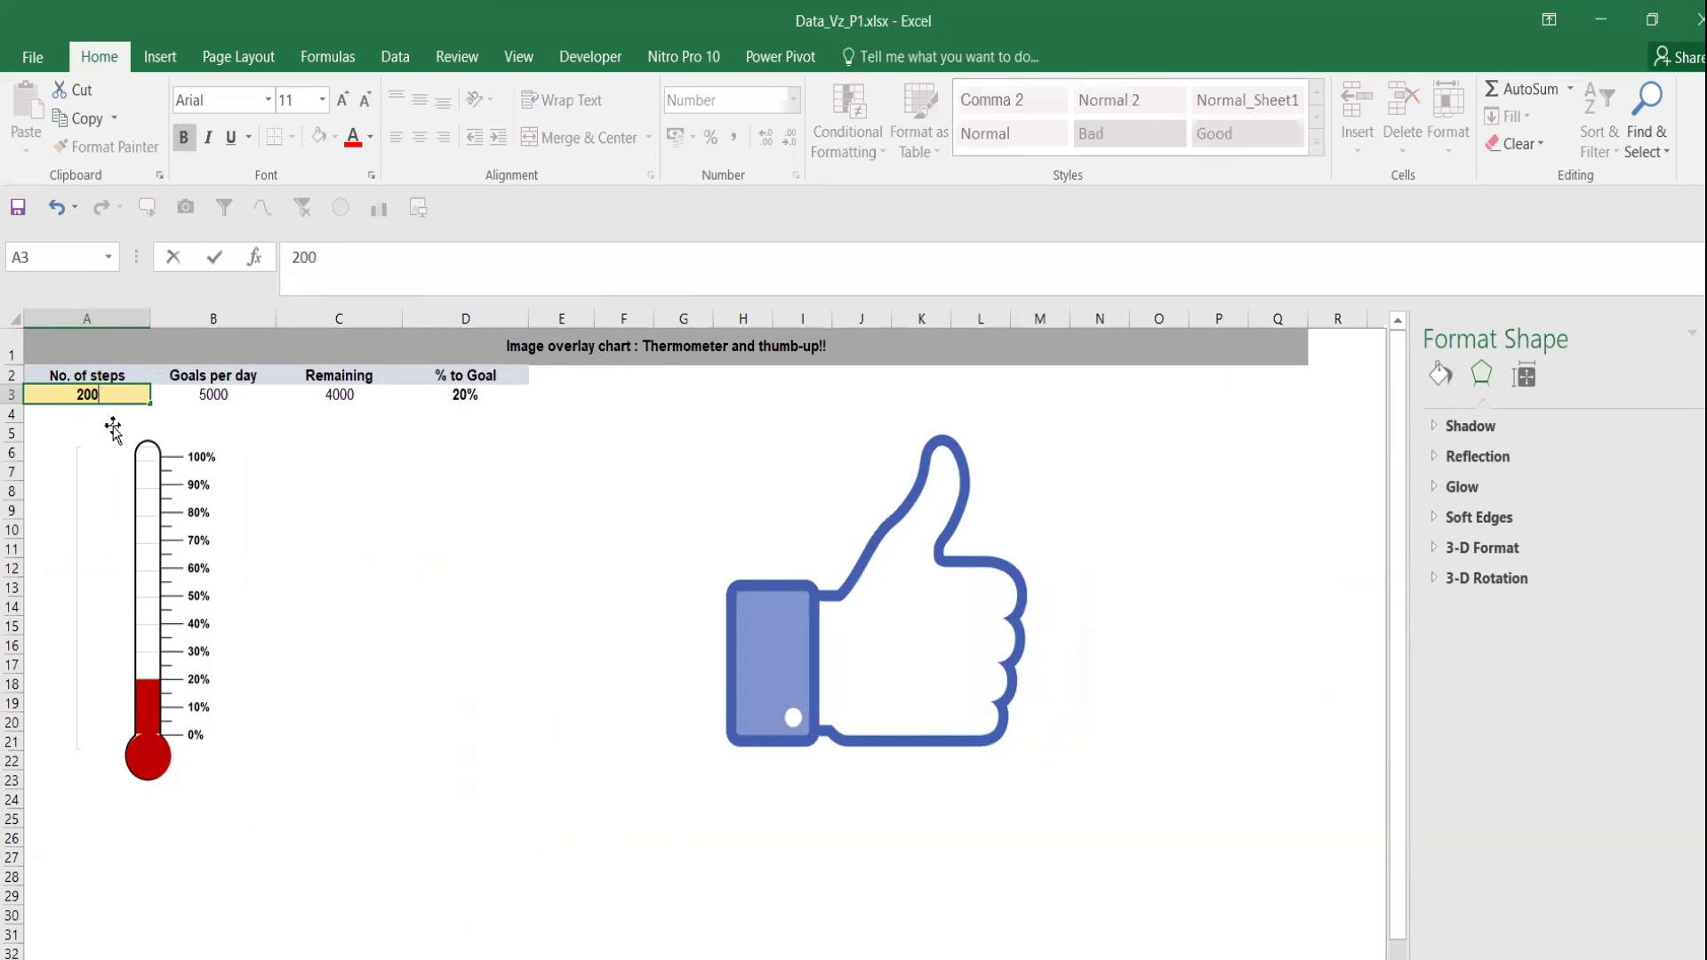
{"action": "type", "text": "500"}
{"action": "key", "text": "Return"}
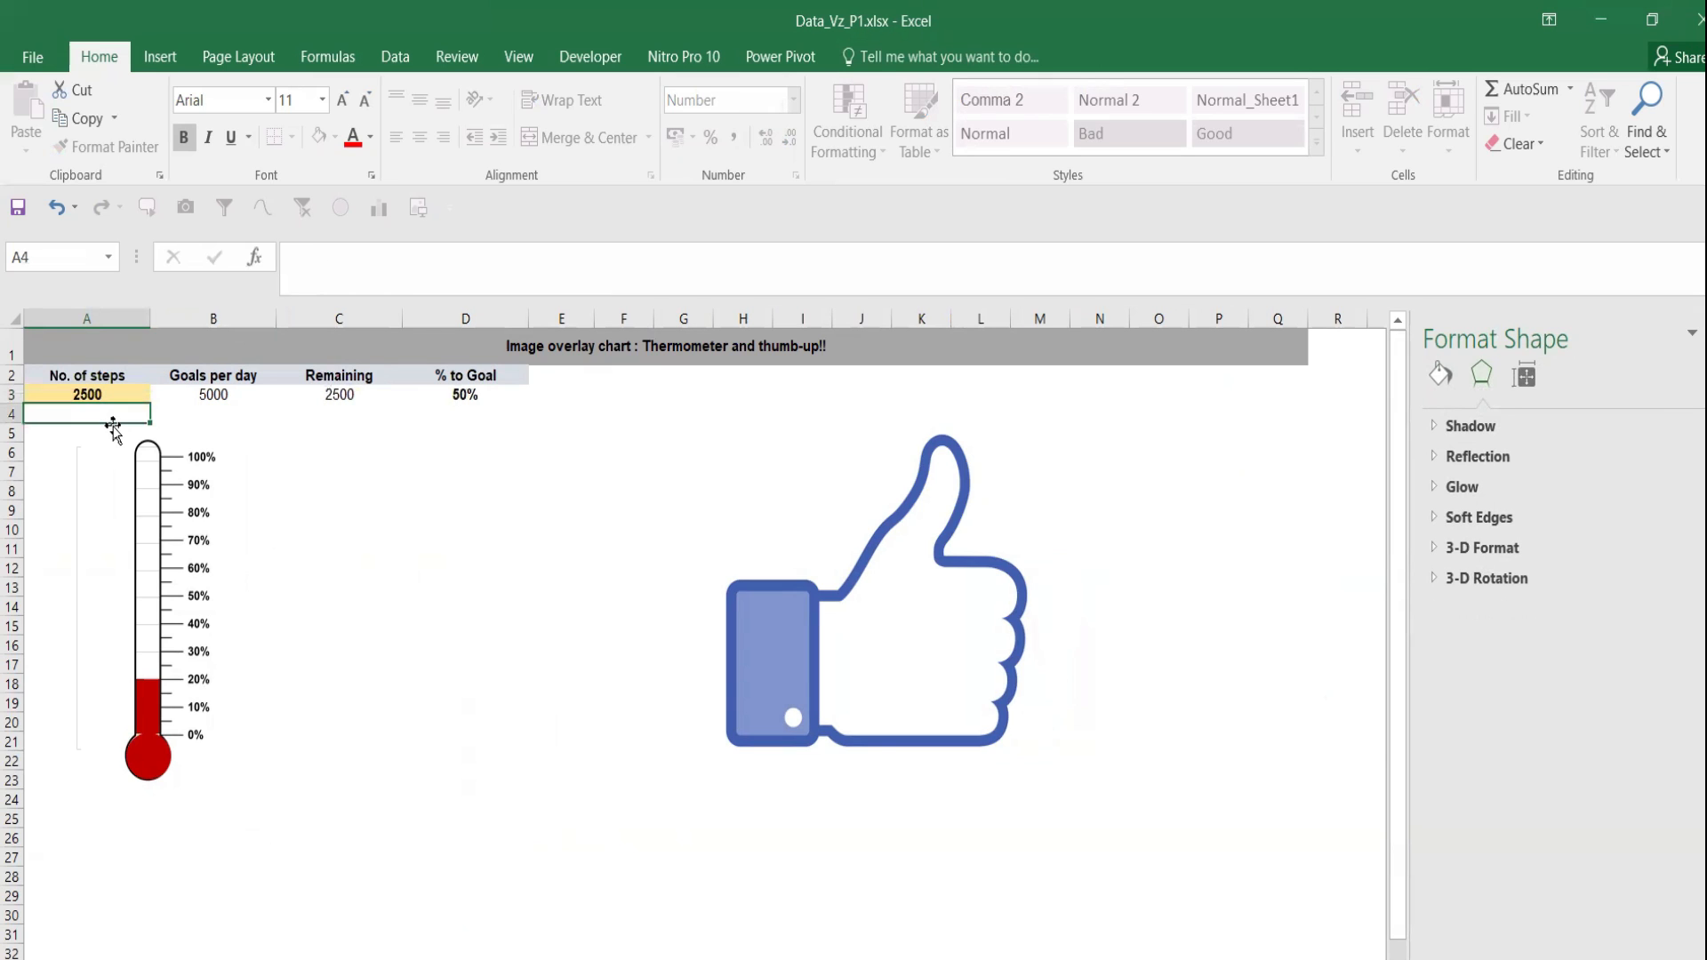
Shrink the thermometer picture's height slightly from its upper edge so the 50% mark aligns with the top of the red column
{"action": "left_click", "coordinate": [150, 633]}
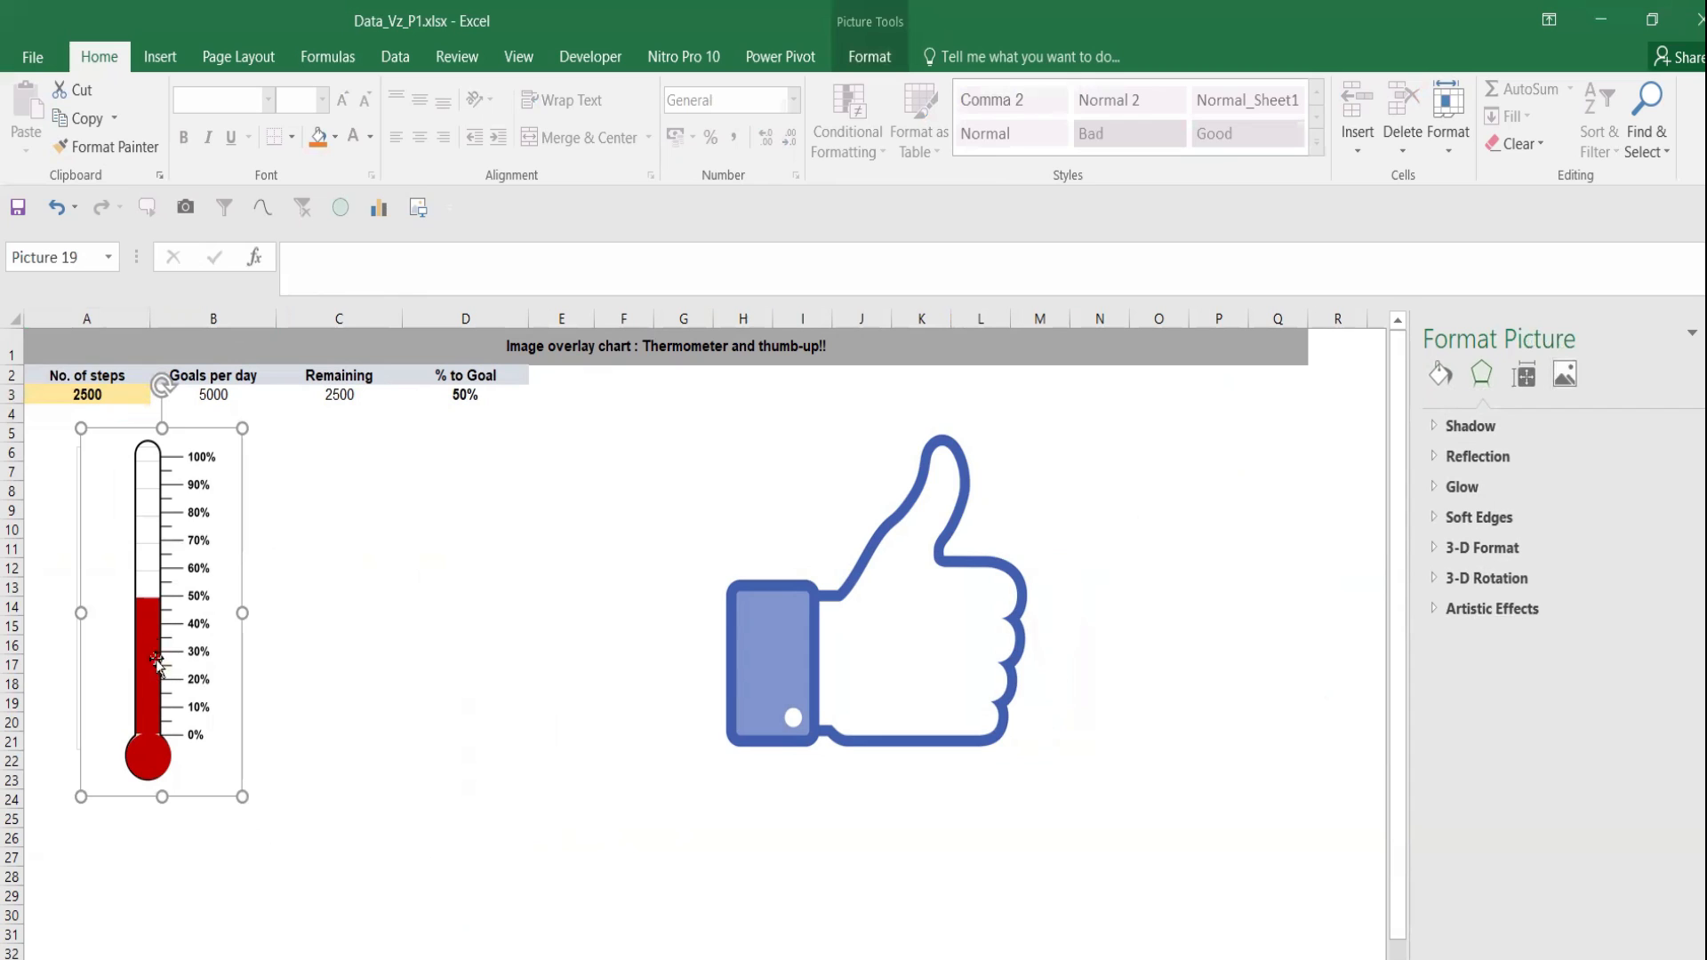
{"action": "left_click_drag", "start_coordinate": [162, 429], "coordinate": [163, 434]}
{"action": "left_click", "coordinate": [347, 643]}
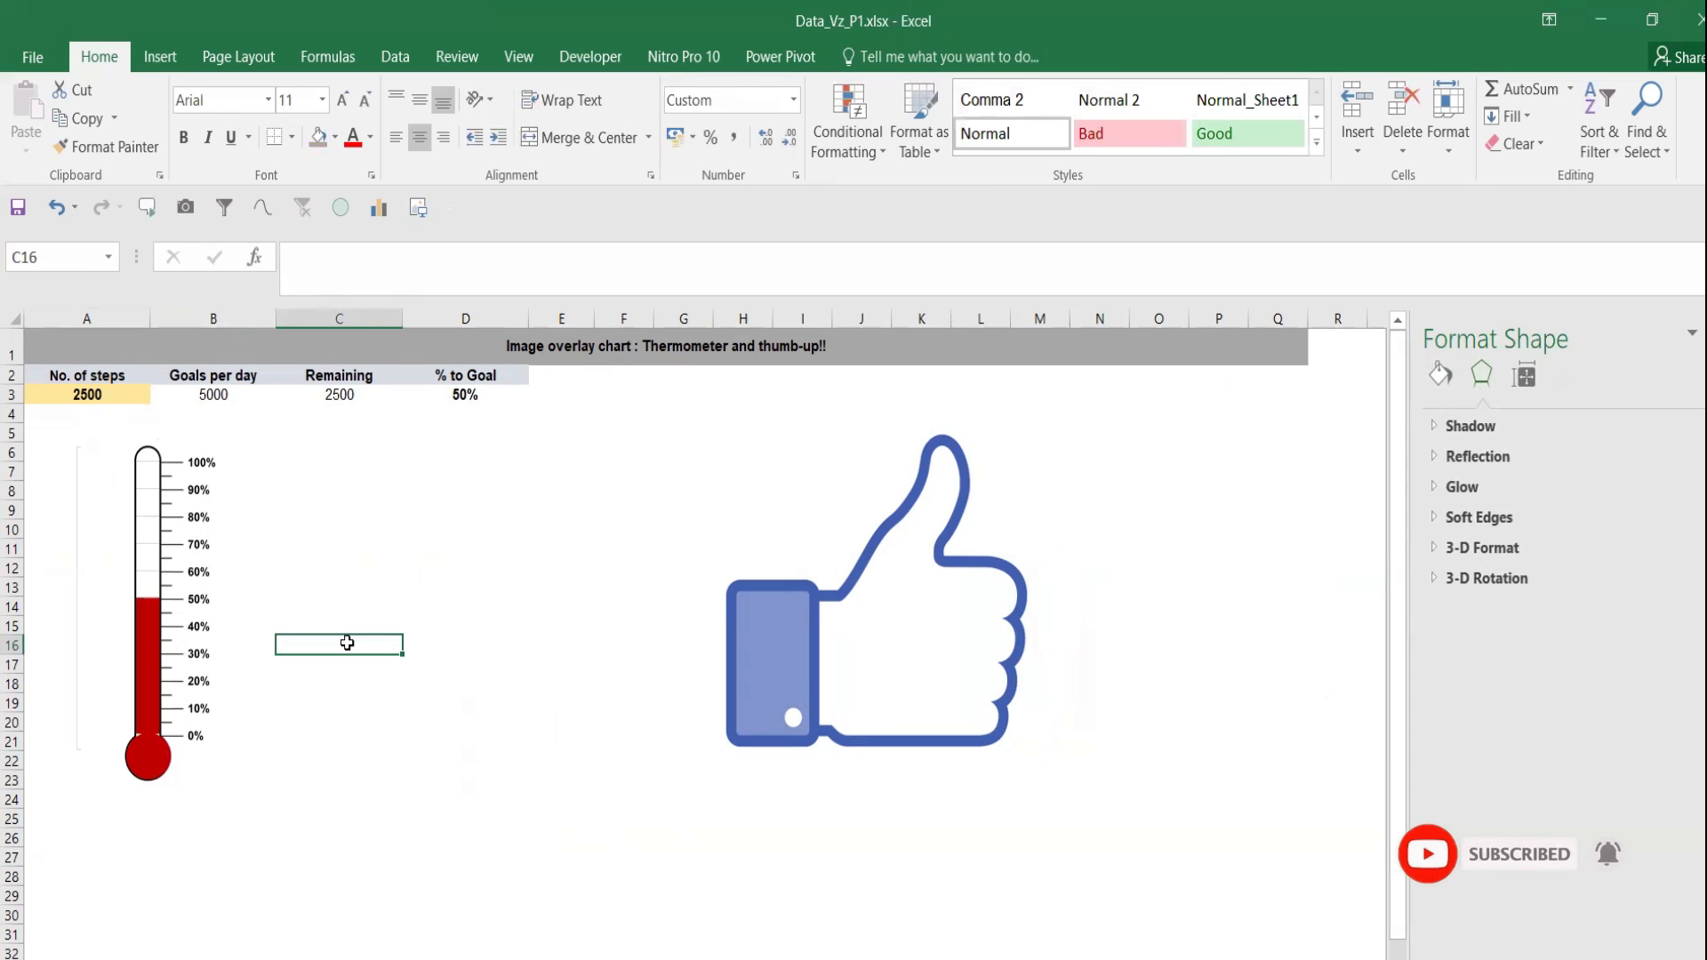
Move the thermometer picture off the column chart and paste a copy of the chart at cell F8
{"action": "left_click", "coordinate": [213, 722]}
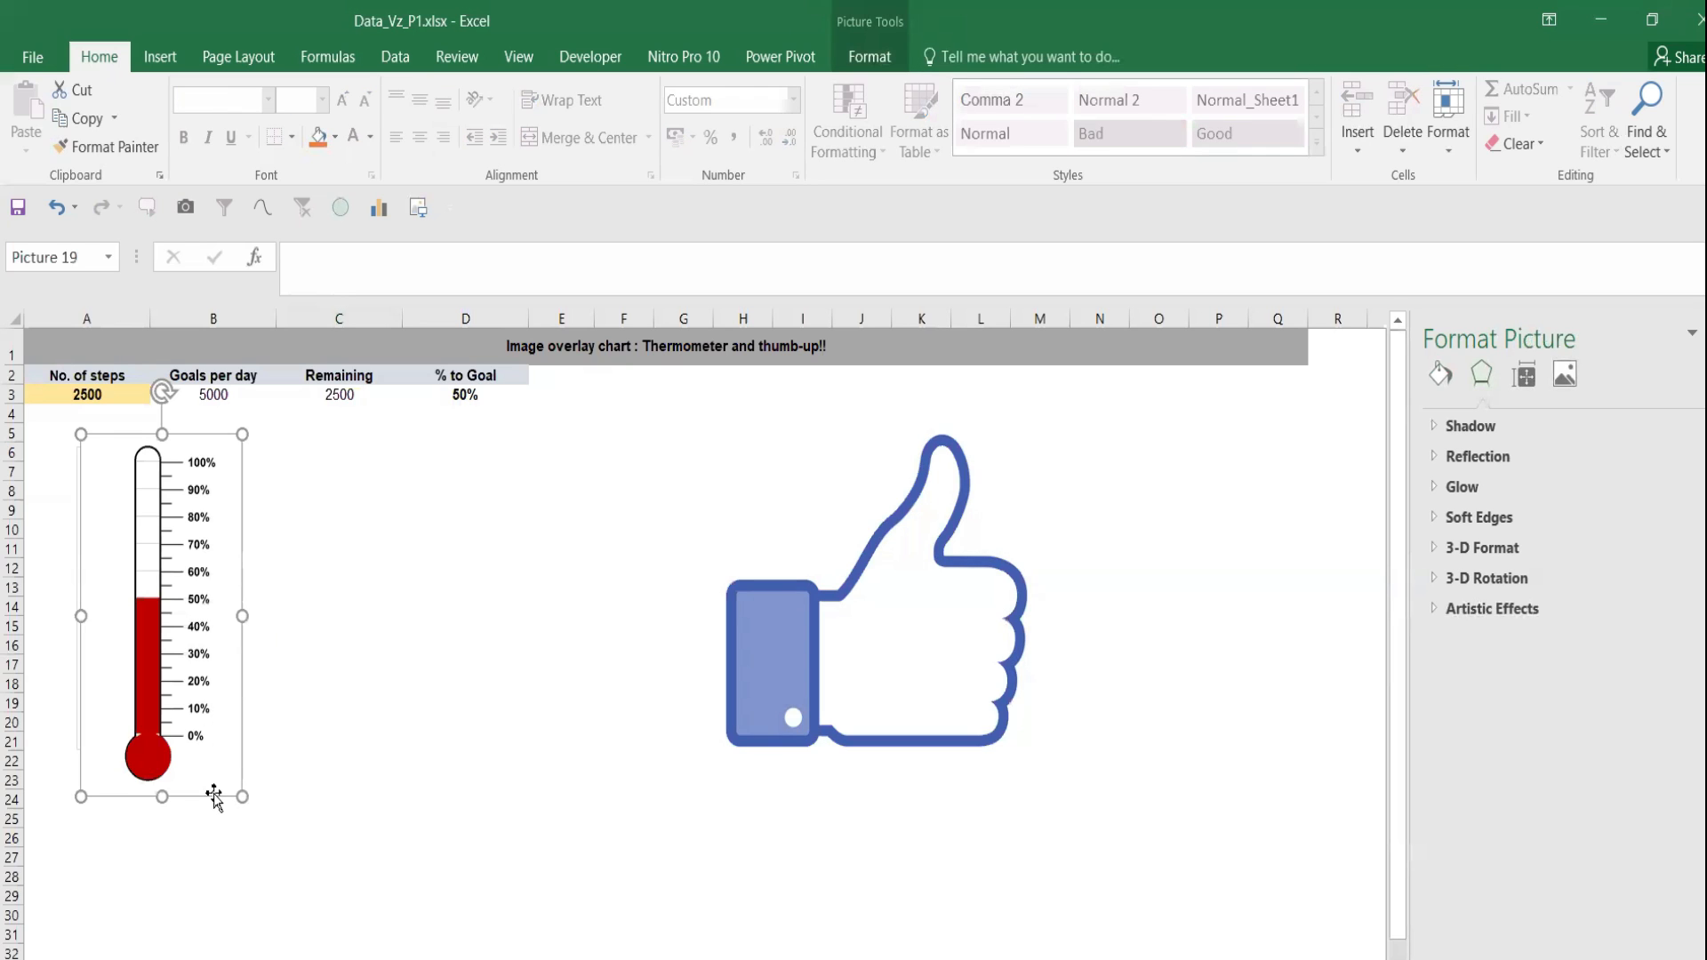
{"action": "left_click_drag", "start_coordinate": [220, 790], "coordinate": [419, 799]}
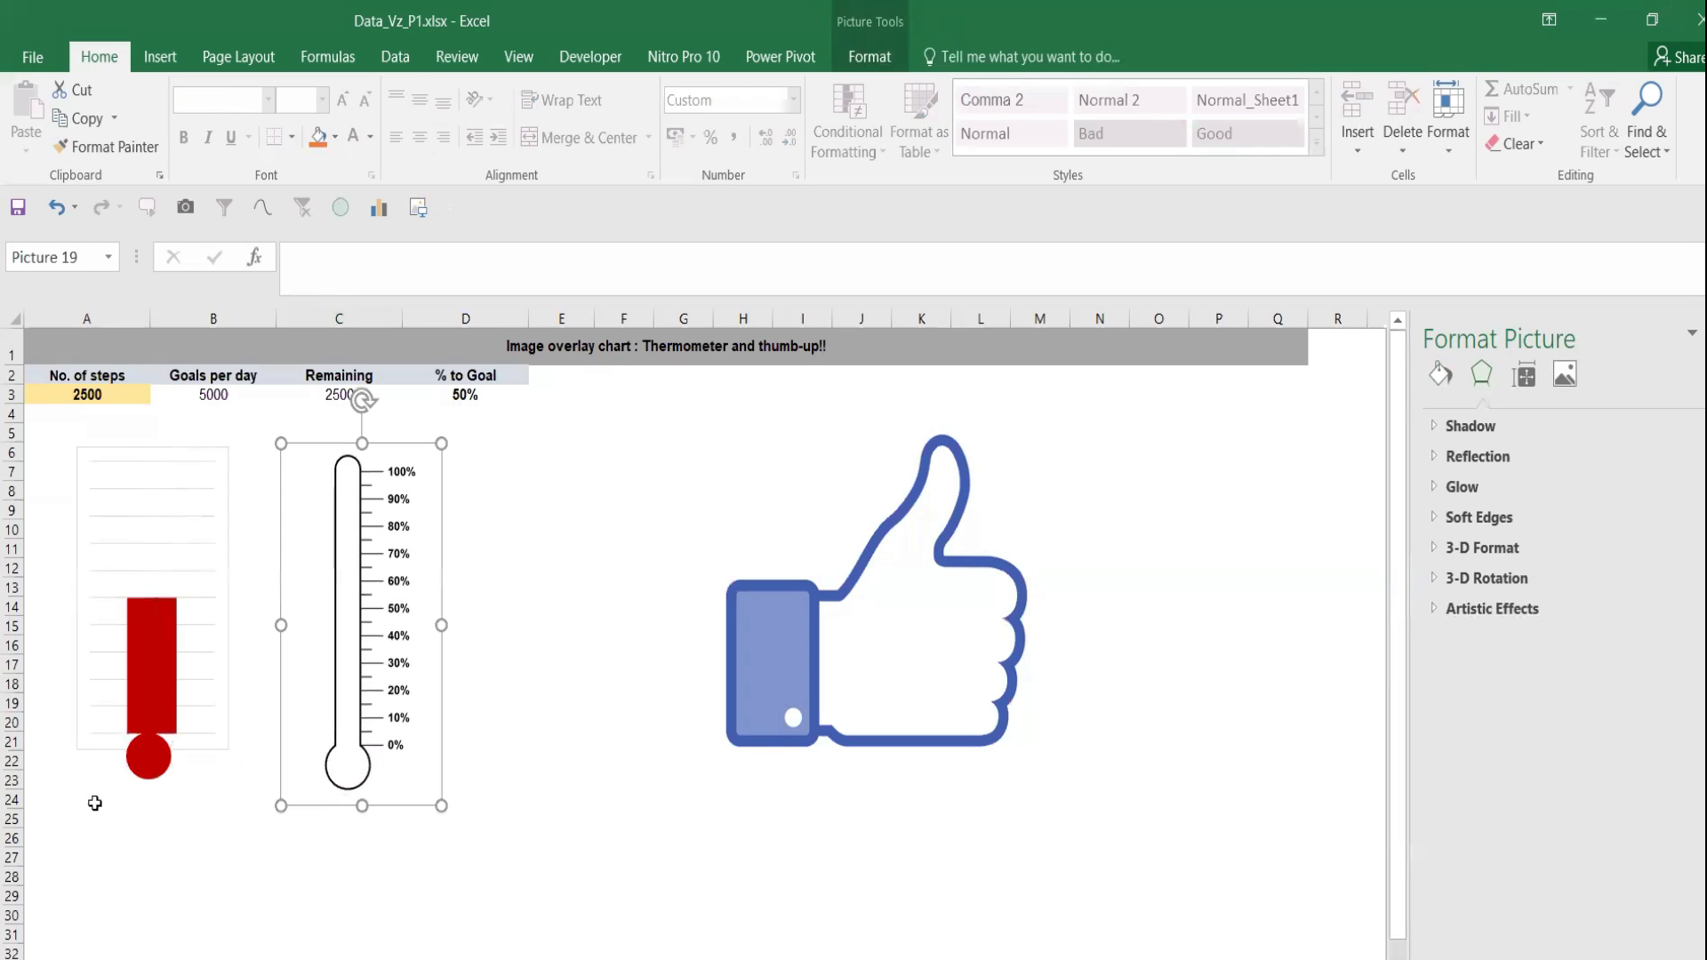
{"action": "left_click", "coordinate": [214, 747]}
{"action": "right_click", "coordinate": [213, 747]}
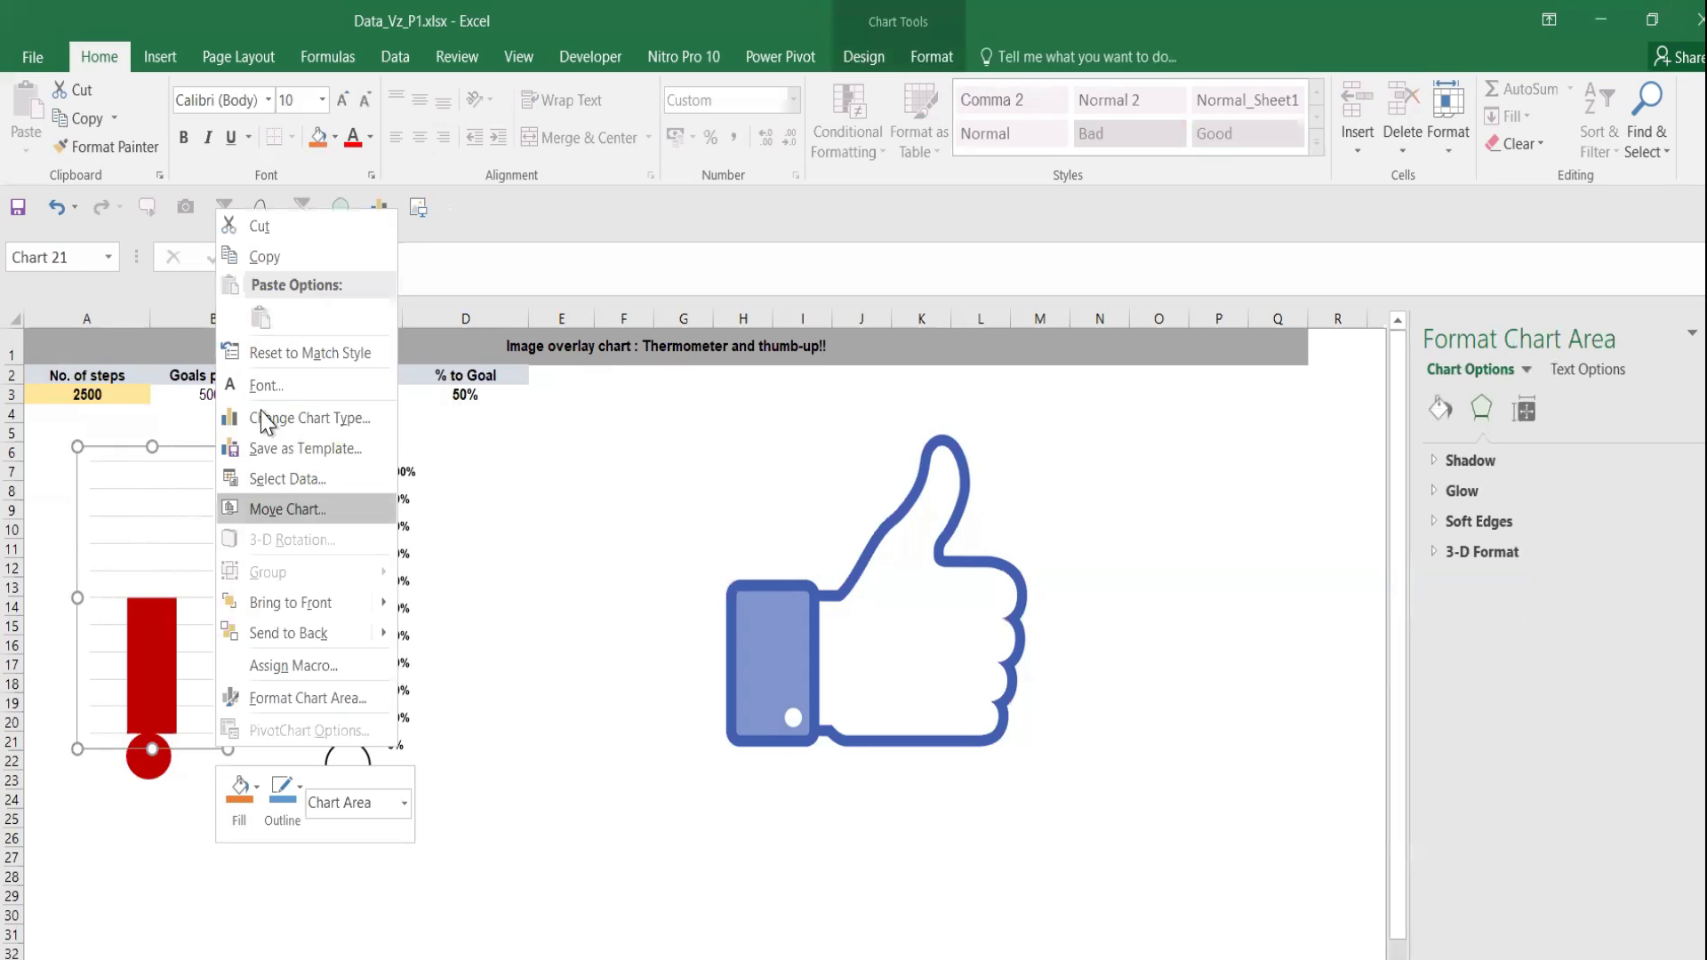
{"action": "left_click", "coordinate": [293, 258]}
{"action": "left_click", "coordinate": [612, 487]}
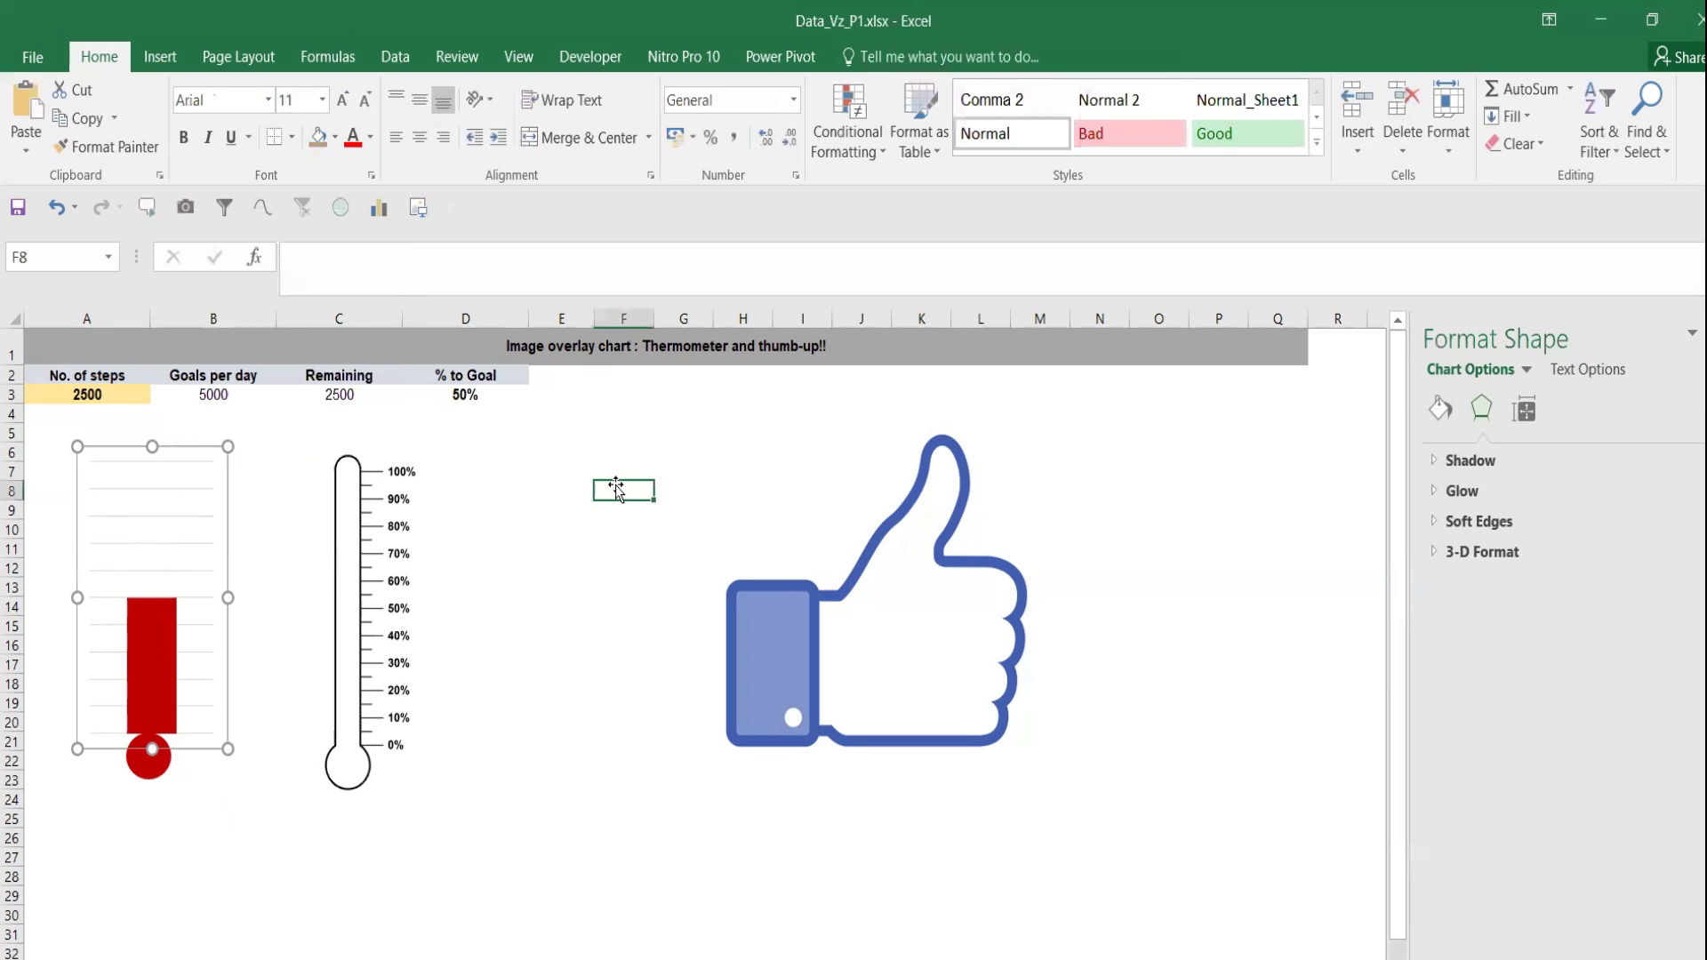
{"action": "key", "text": "ctrl+v"}
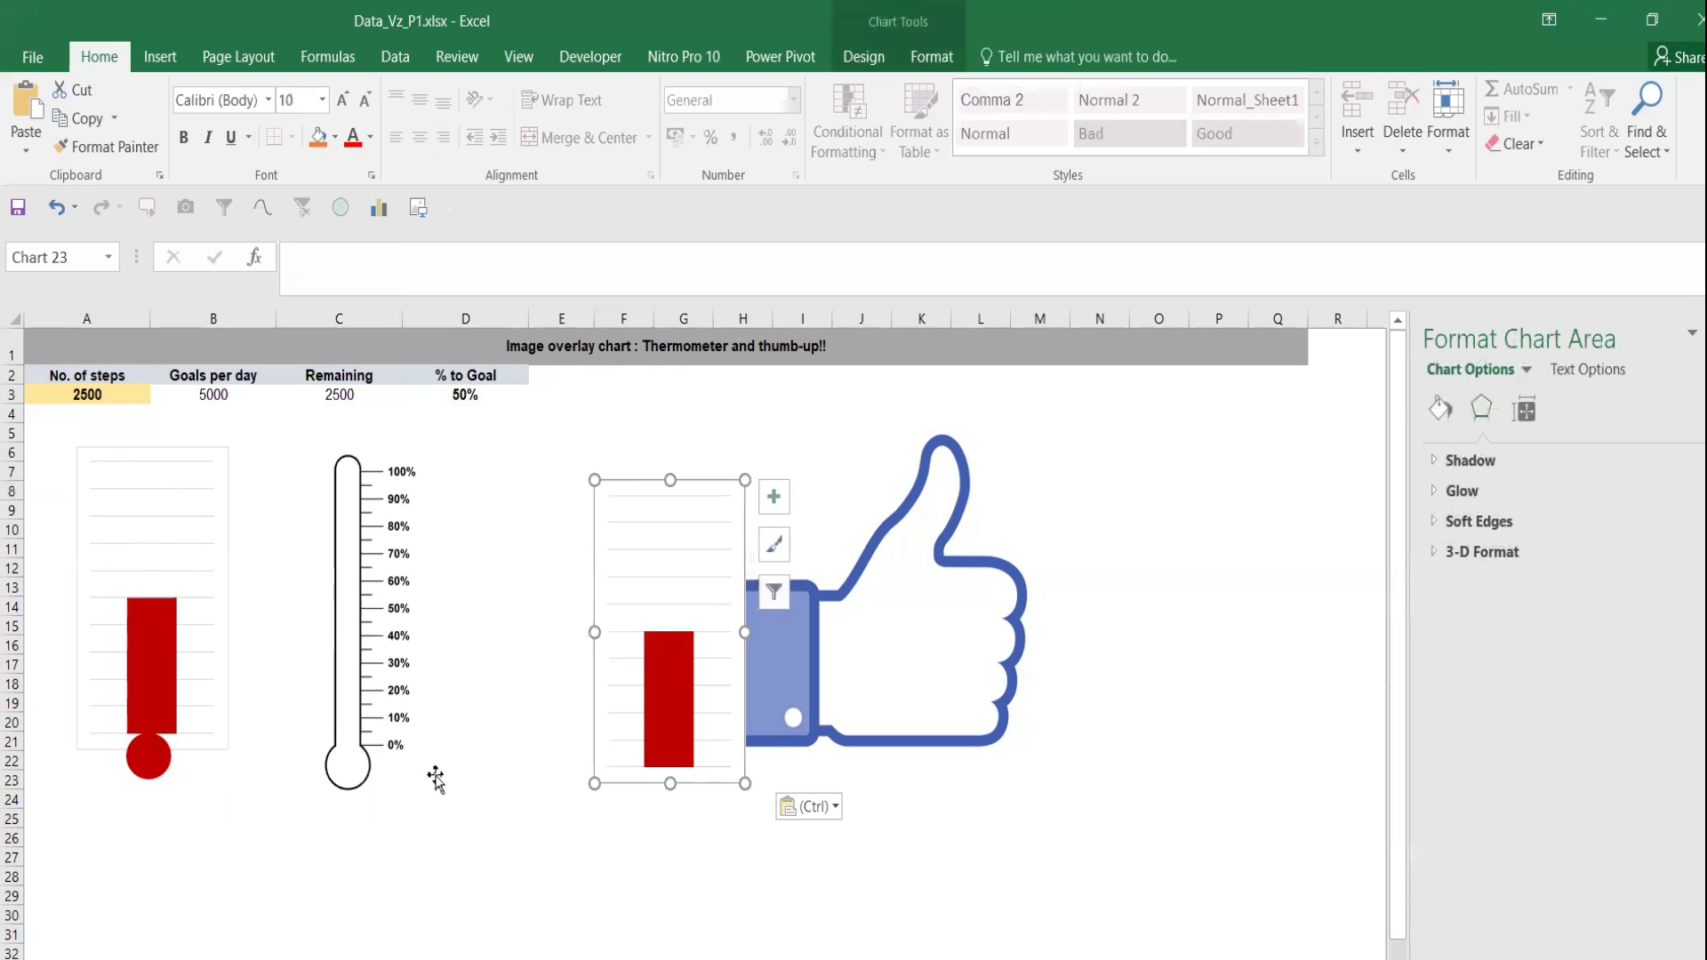
Move the thermometer picture back over the original chart, aligning its 0% and 50% marks with the red column
{"action": "left_click_drag", "start_coordinate": [409, 710], "coordinate": [210, 690]}
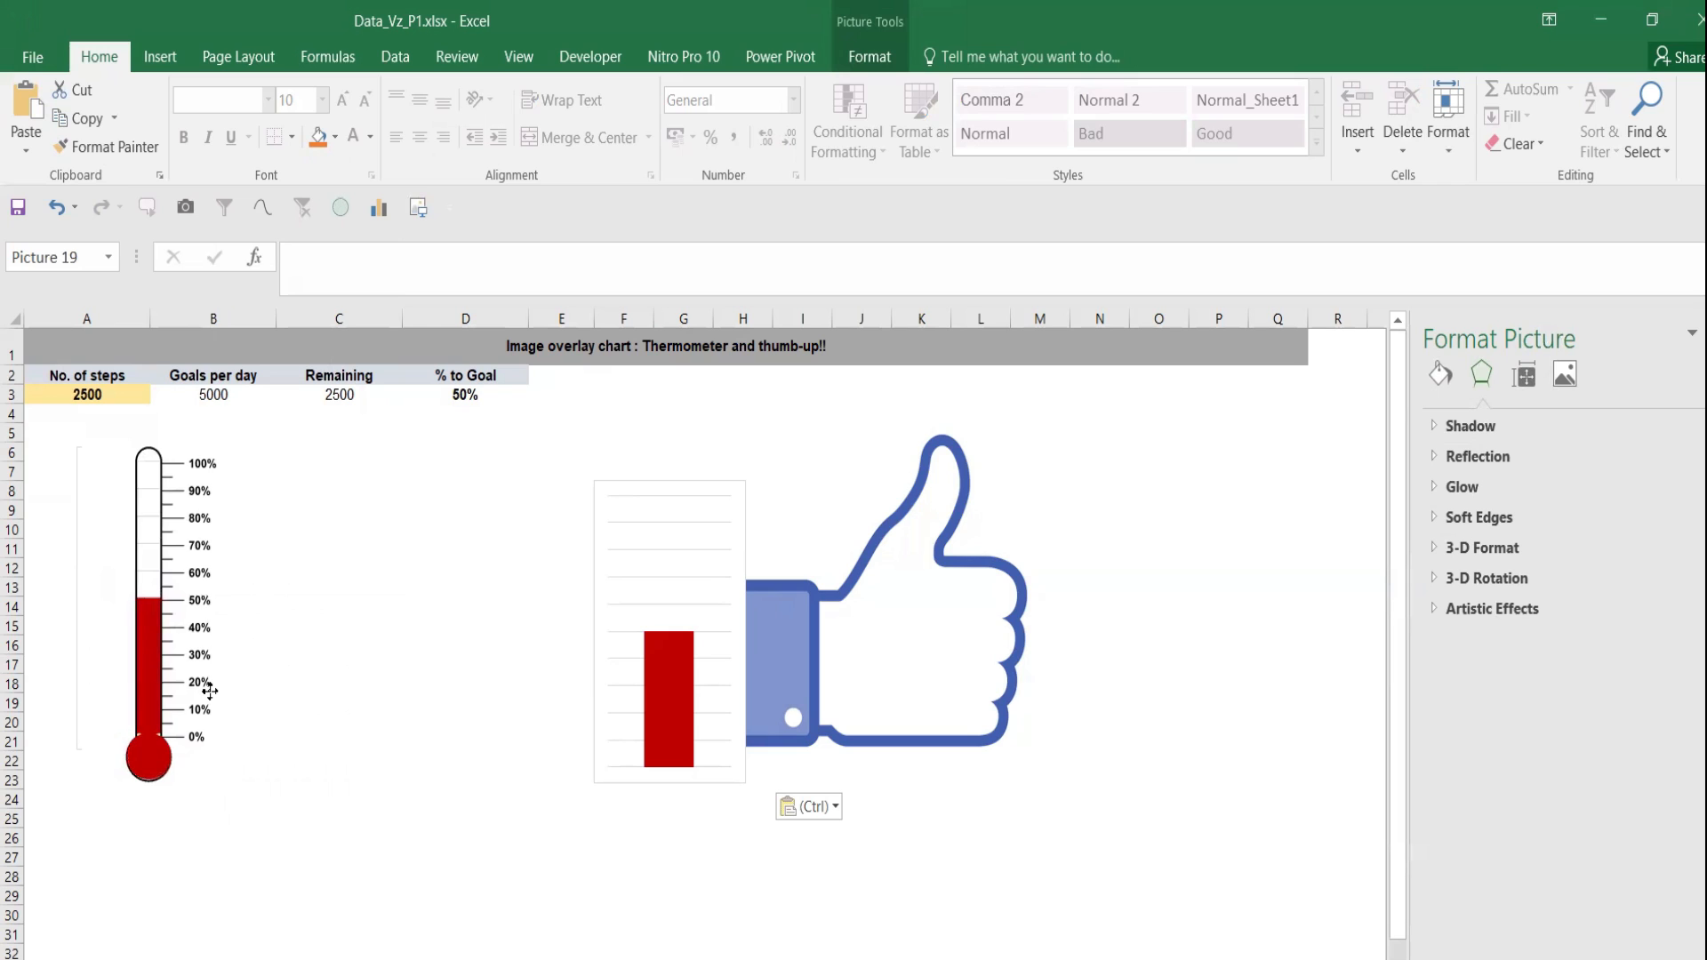
{"action": "left_click_drag", "start_coordinate": [210, 691], "coordinate": [210, 690]}
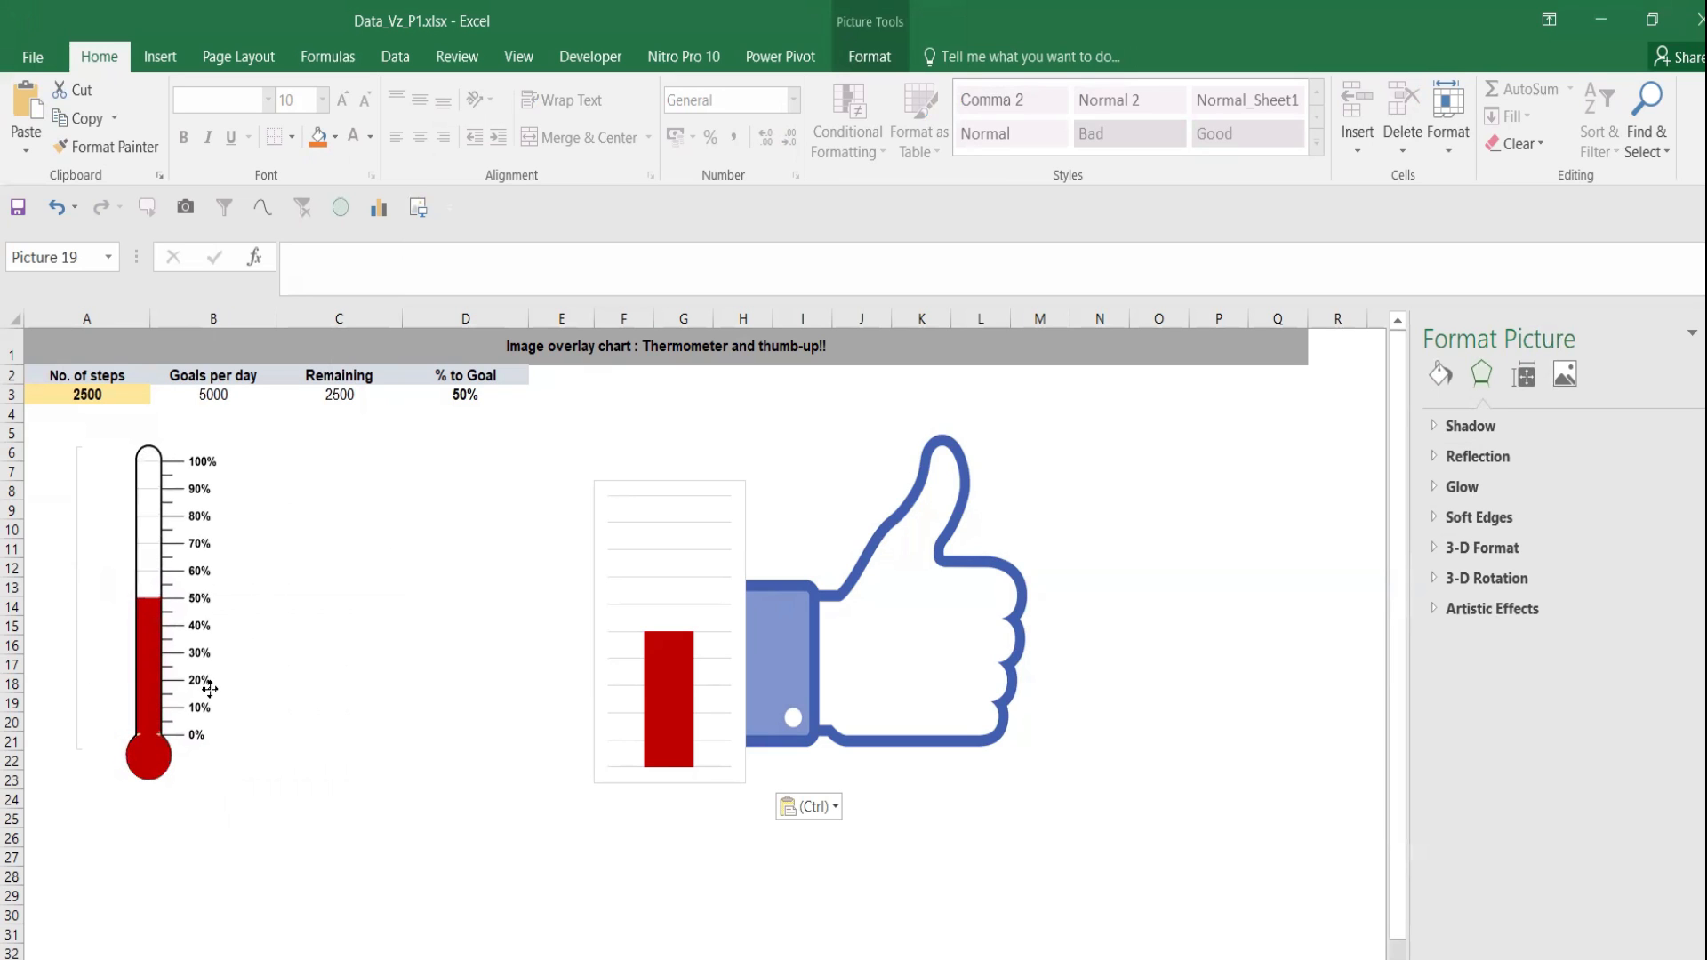
{"action": "left_click", "coordinate": [425, 720]}
{"action": "left_click", "coordinate": [289, 796]}
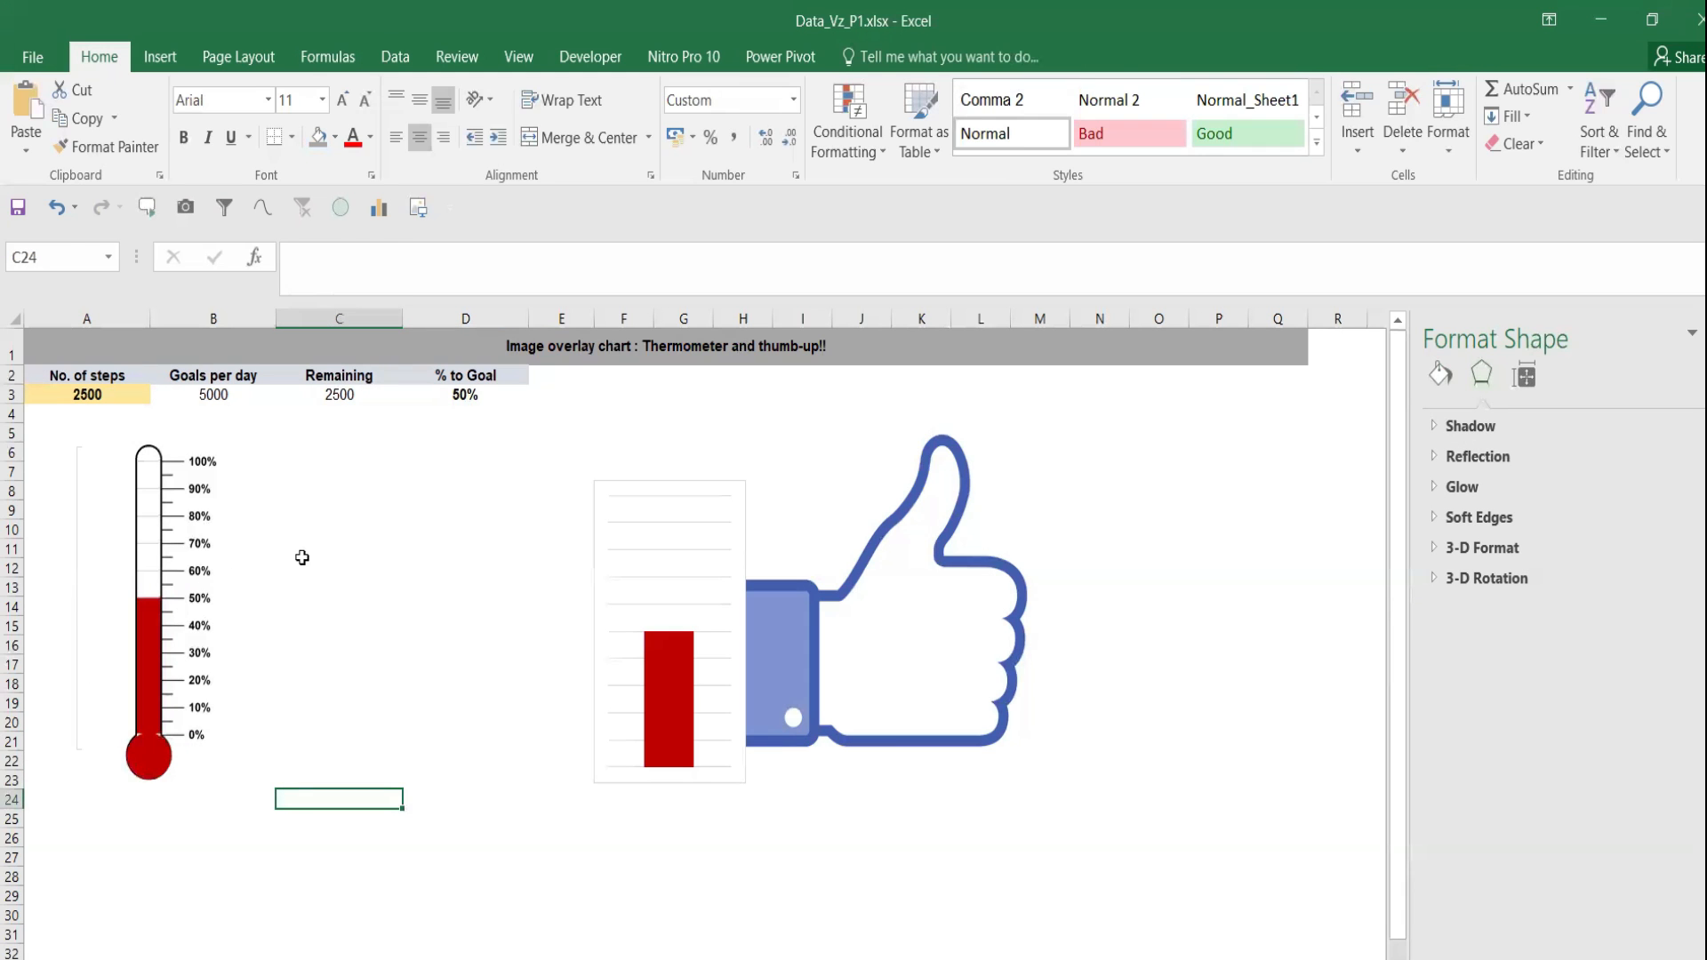
Format the thermometer's column chart area with no fill and no border line
{"action": "left_click", "coordinate": [230, 573]}
{"action": "left_click", "coordinate": [1442, 377]}
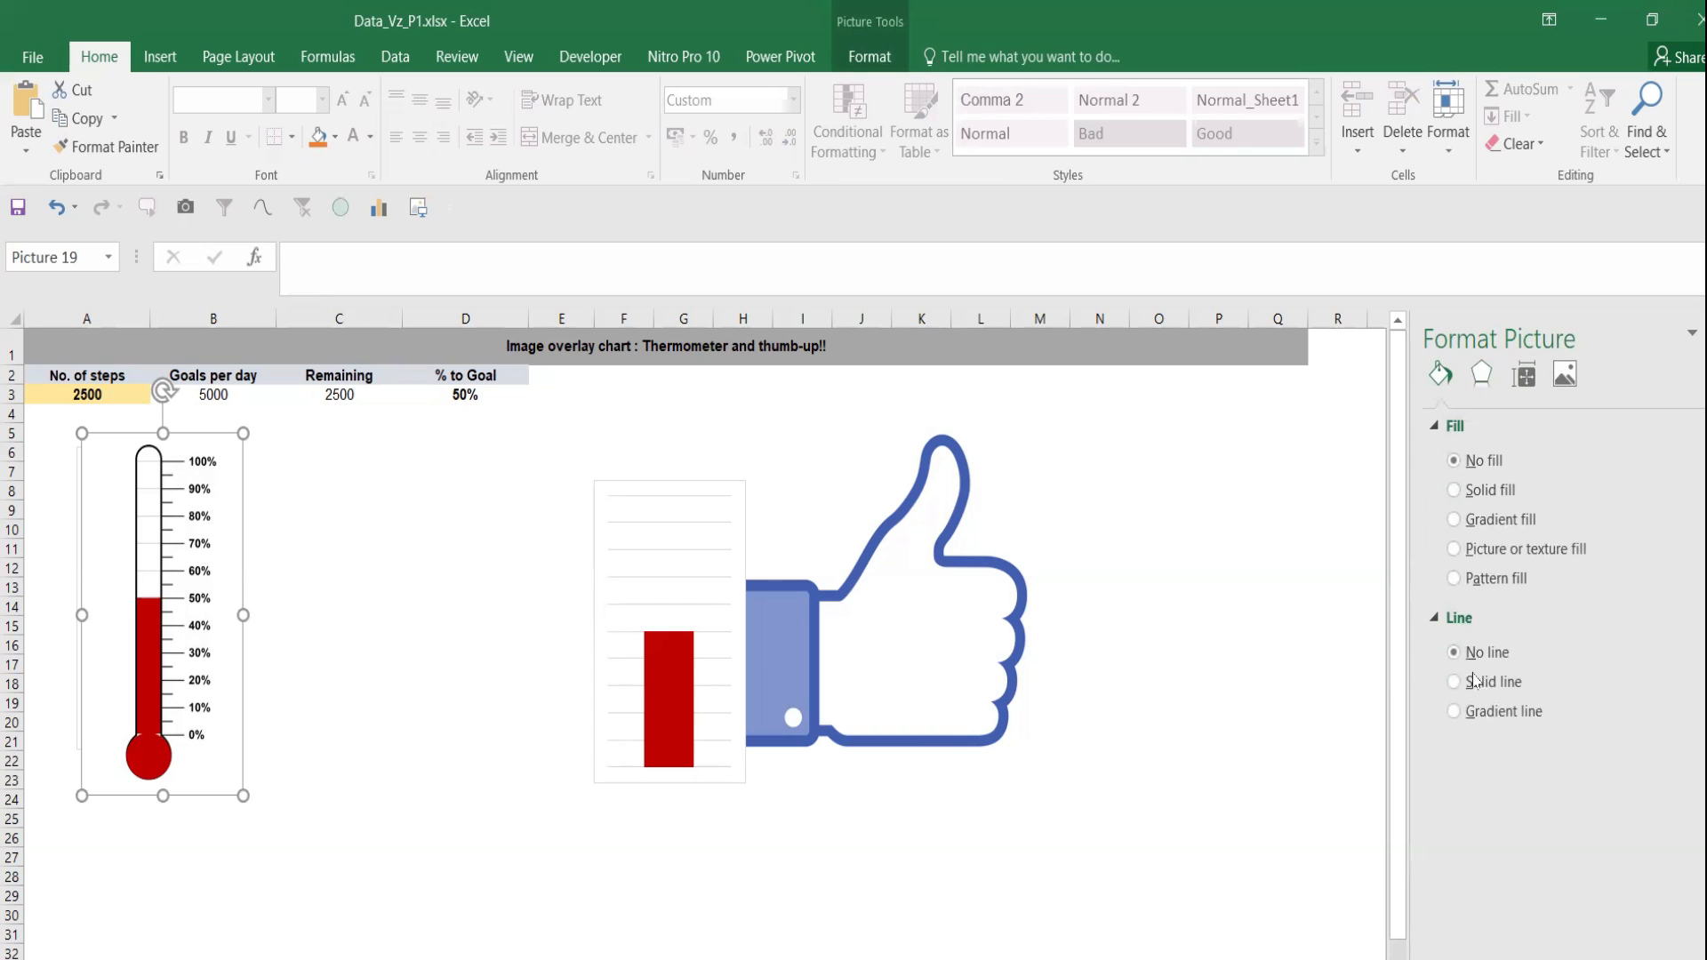
{"action": "left_click", "coordinate": [334, 799]}
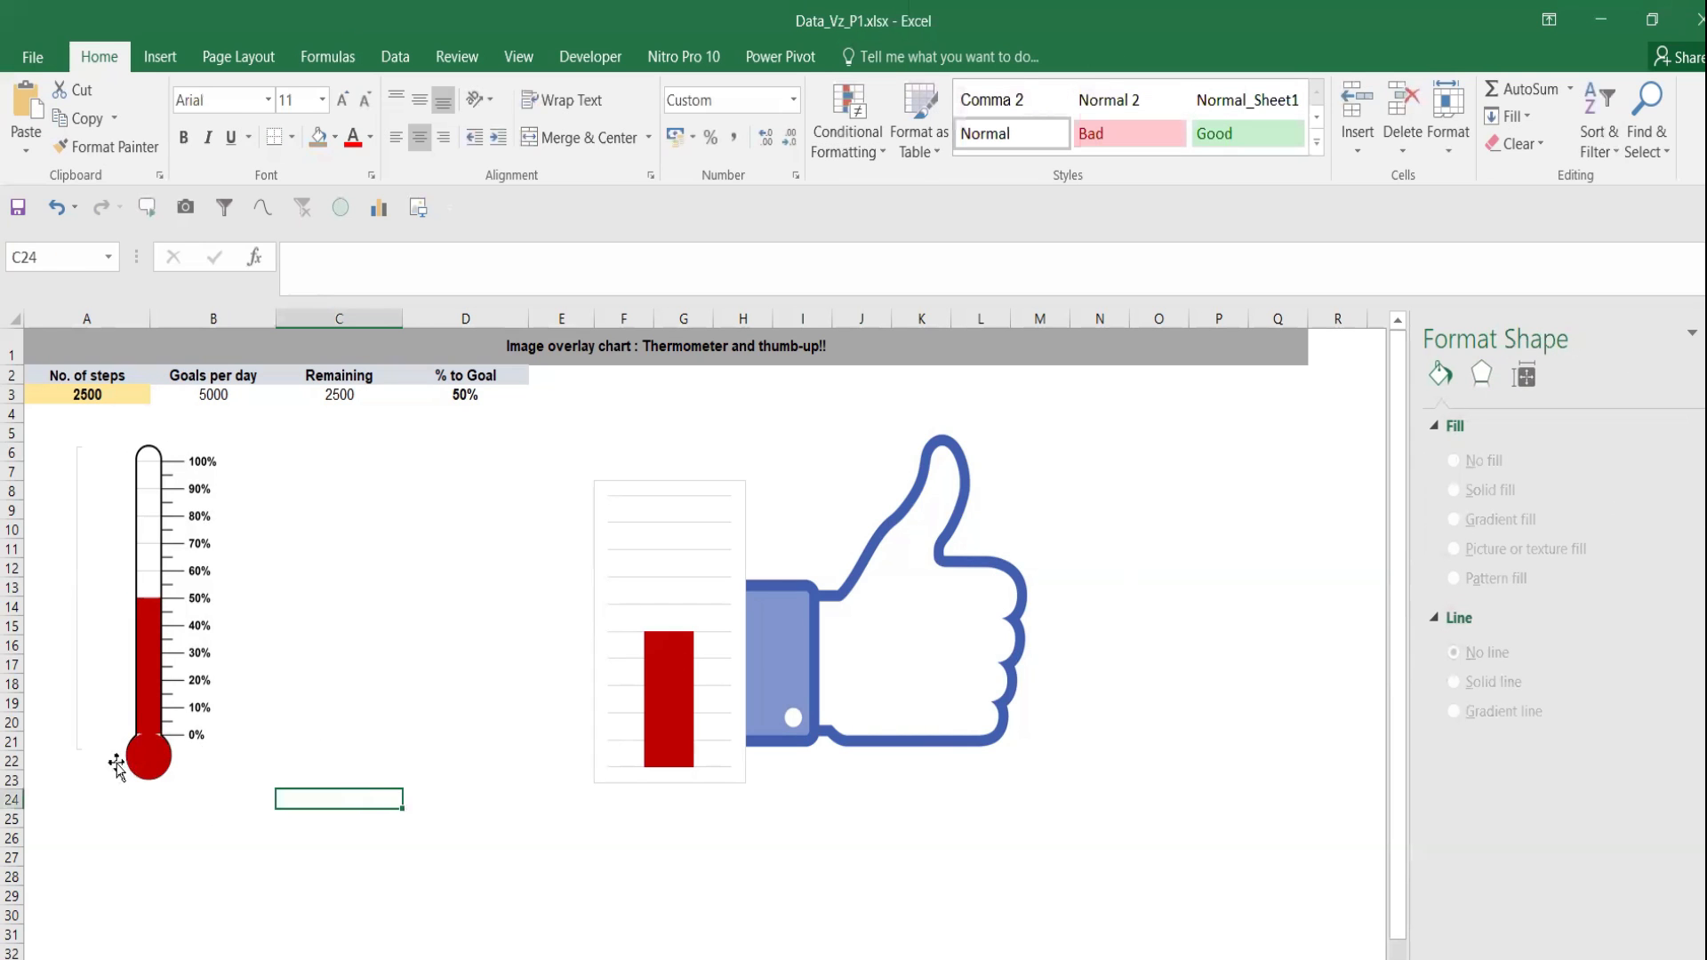
{"action": "left_click", "coordinate": [73, 751]}
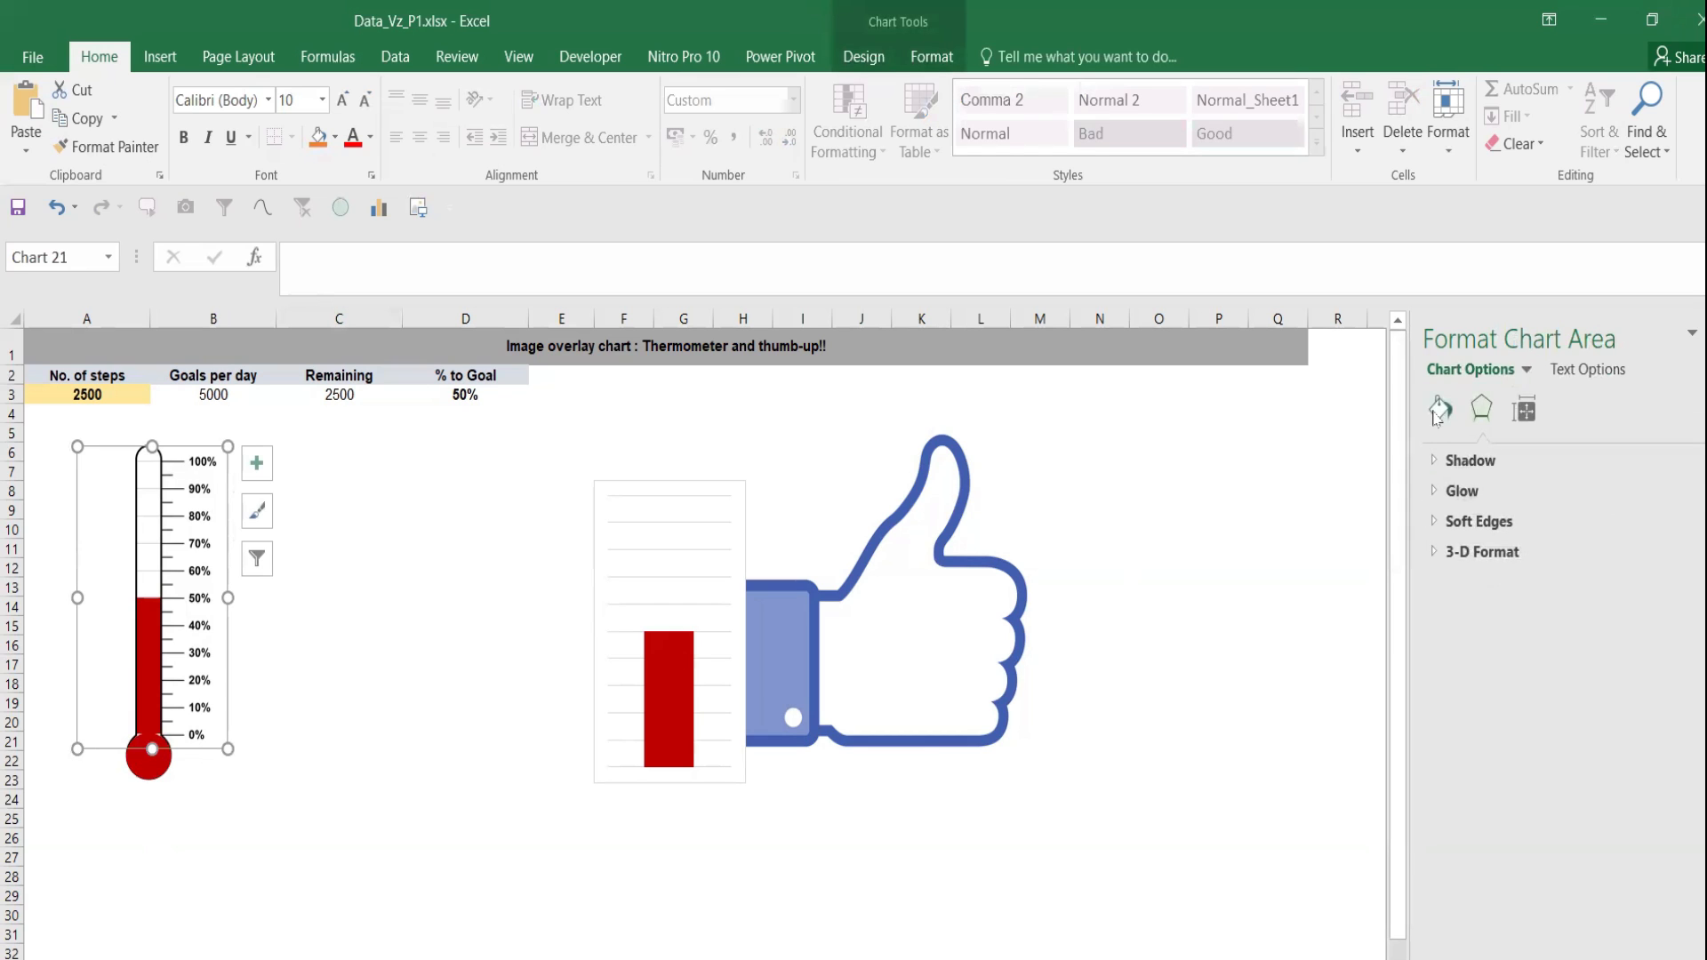
{"action": "left_click", "coordinate": [1438, 411]}
{"action": "left_click", "coordinate": [1455, 497]}
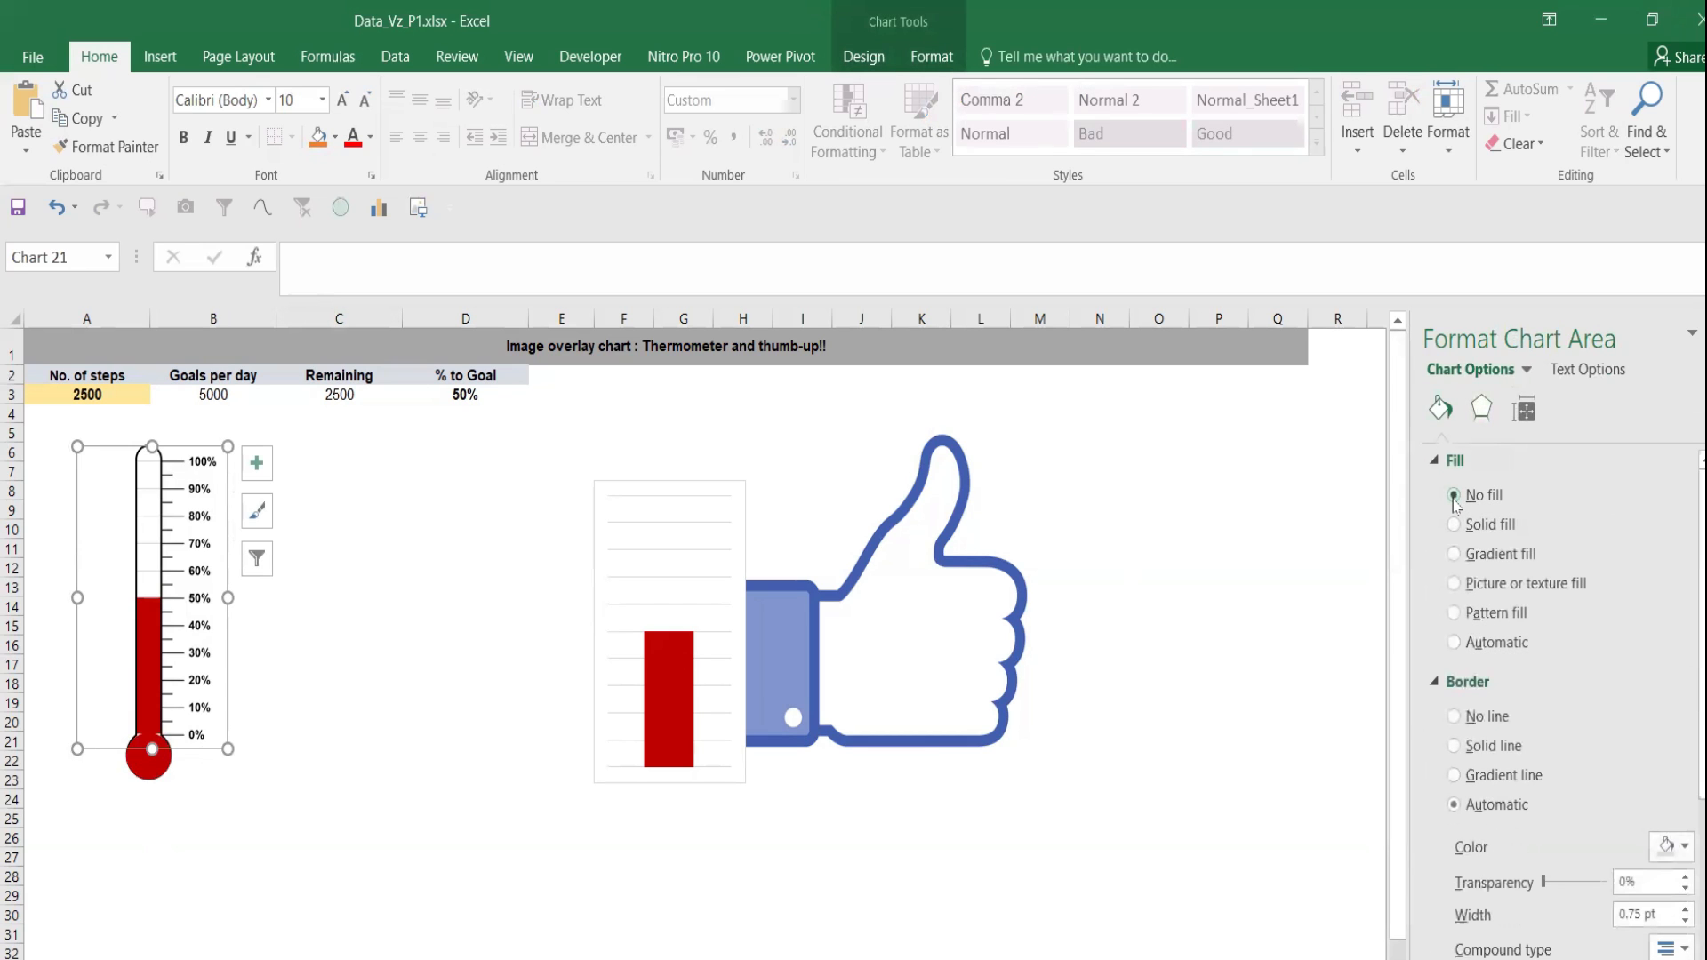
{"action": "left_click", "coordinate": [1451, 725]}
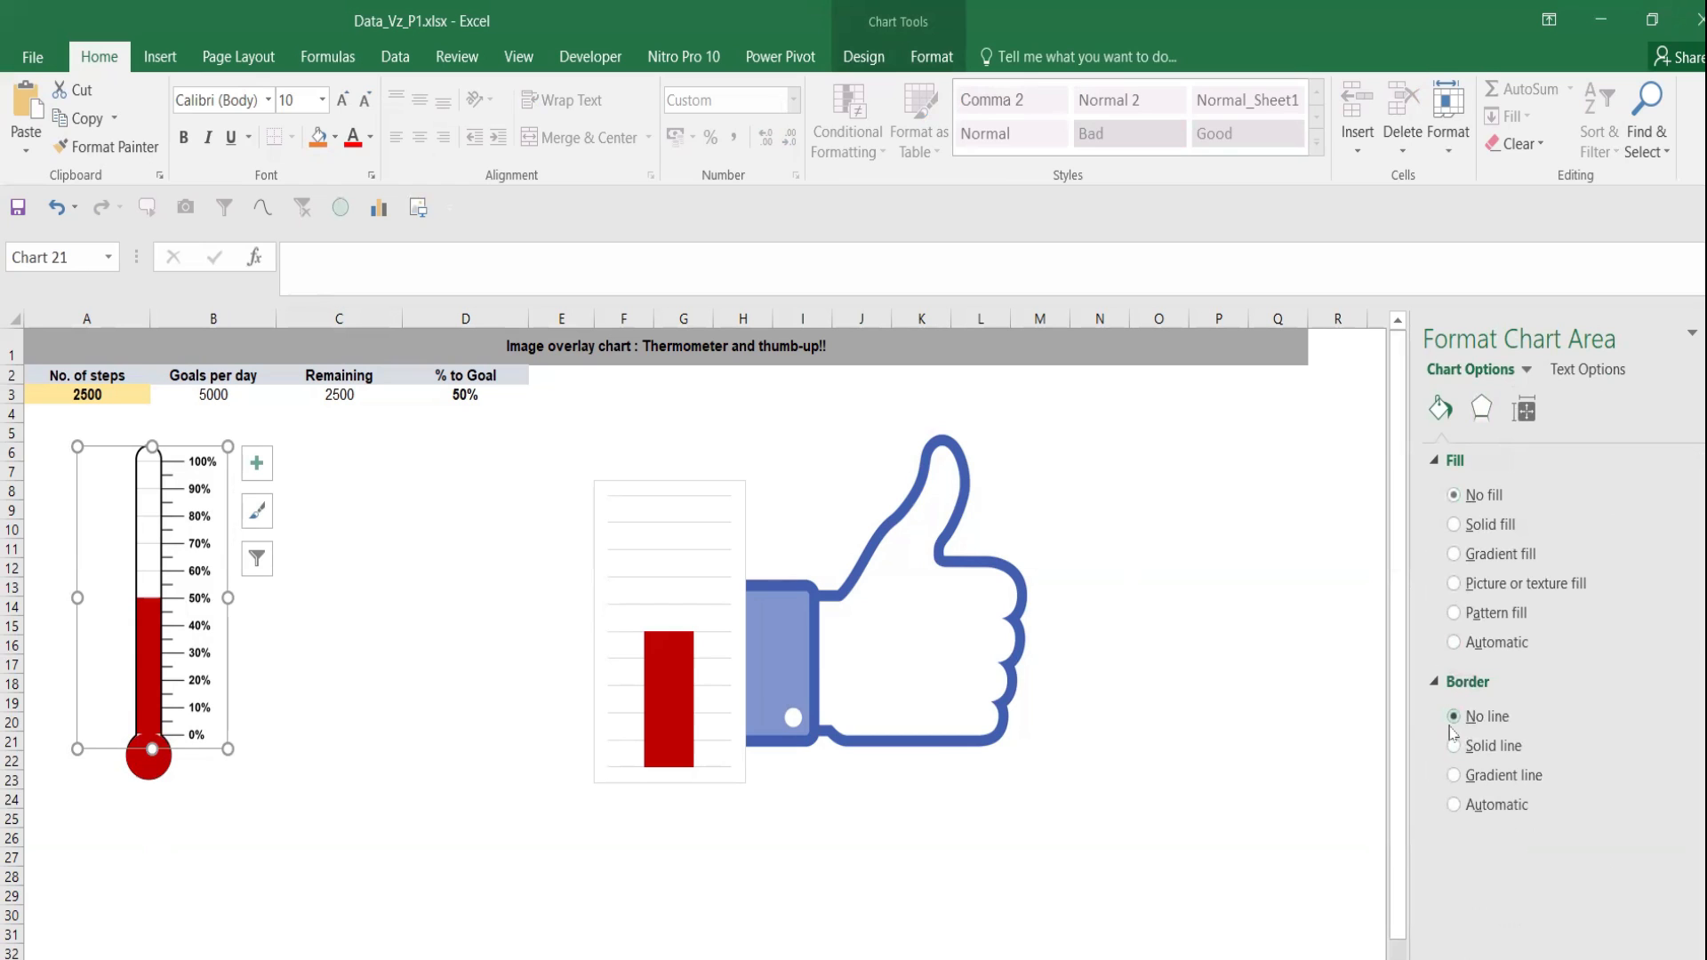
{"action": "left_click", "coordinate": [371, 771]}
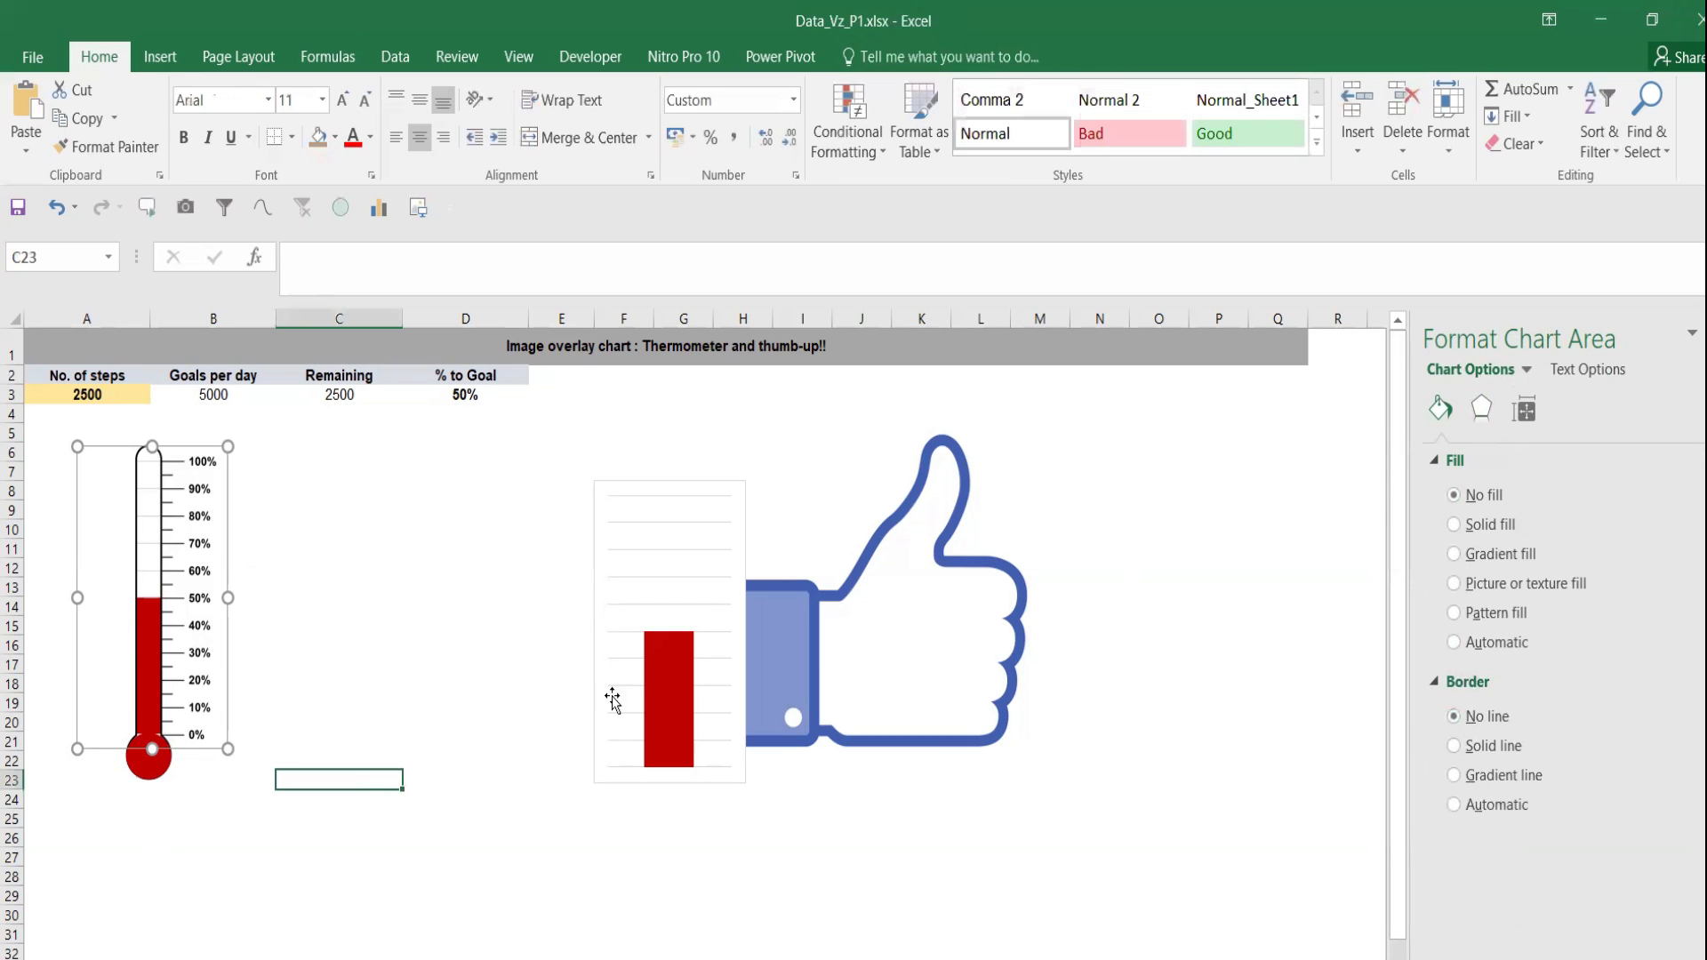
Group the thermometer picture with the red bulb shape at its base
{"action": "left_click", "coordinate": [163, 771]}
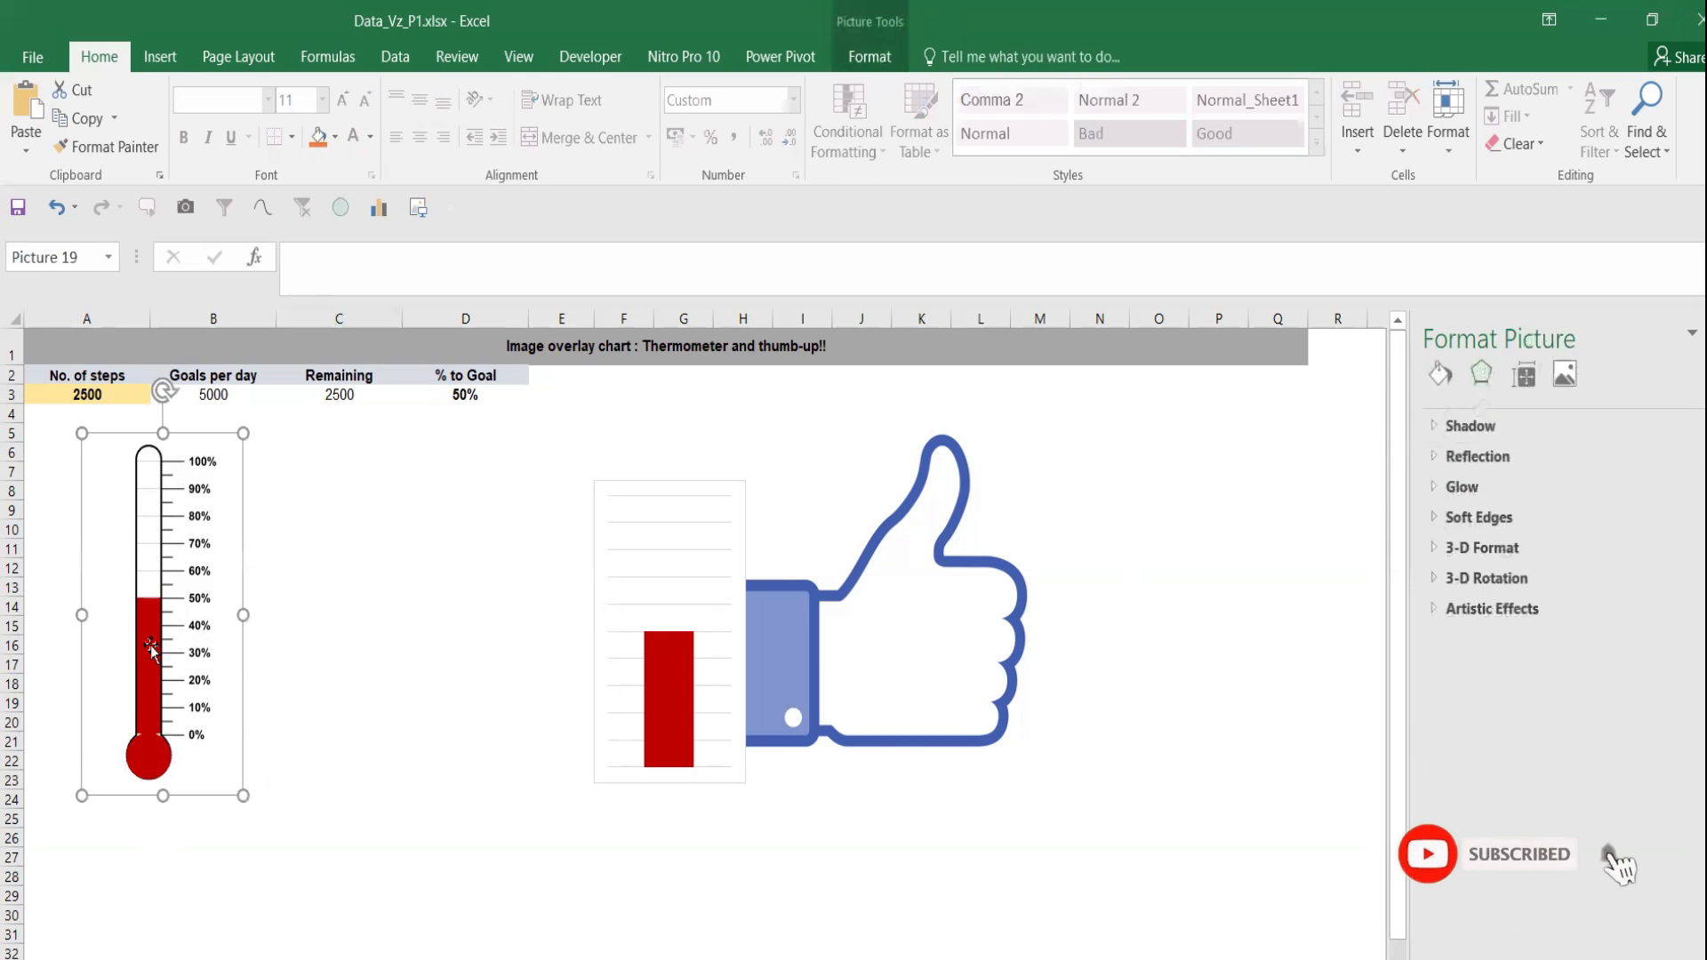
{"action": "left_click", "coordinate": [150, 756]}
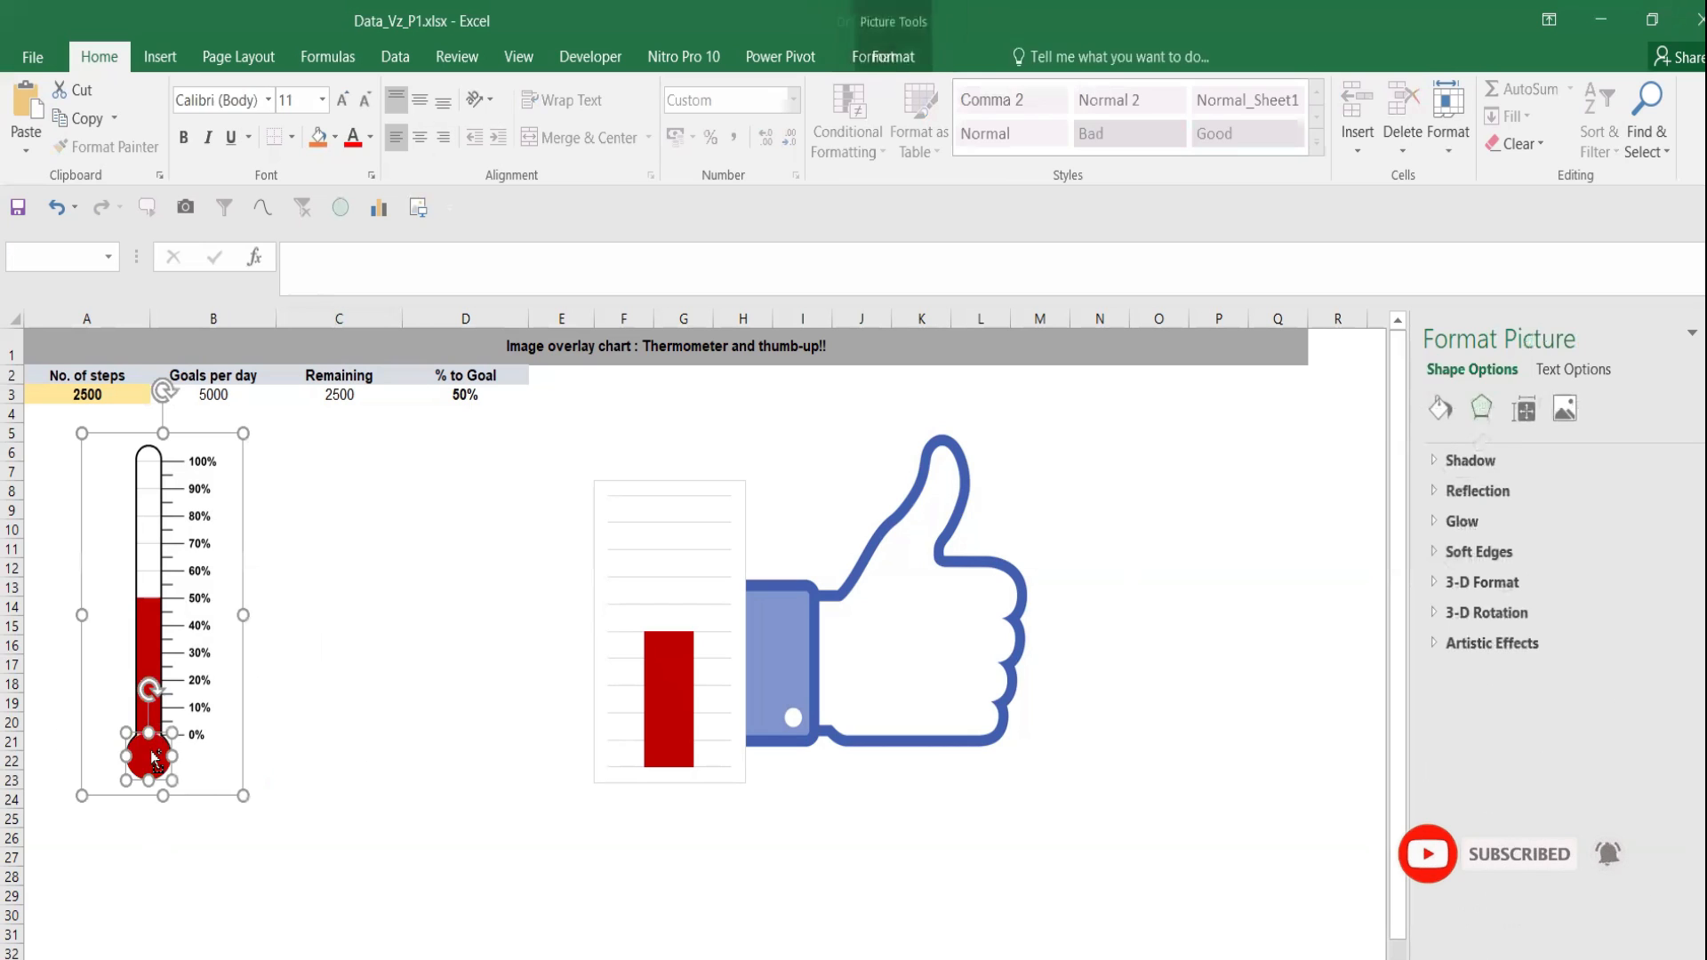
{"action": "left_click", "coordinate": [154, 655], "text": "ctrl"}
{"action": "right_click", "coordinate": [154, 655]}
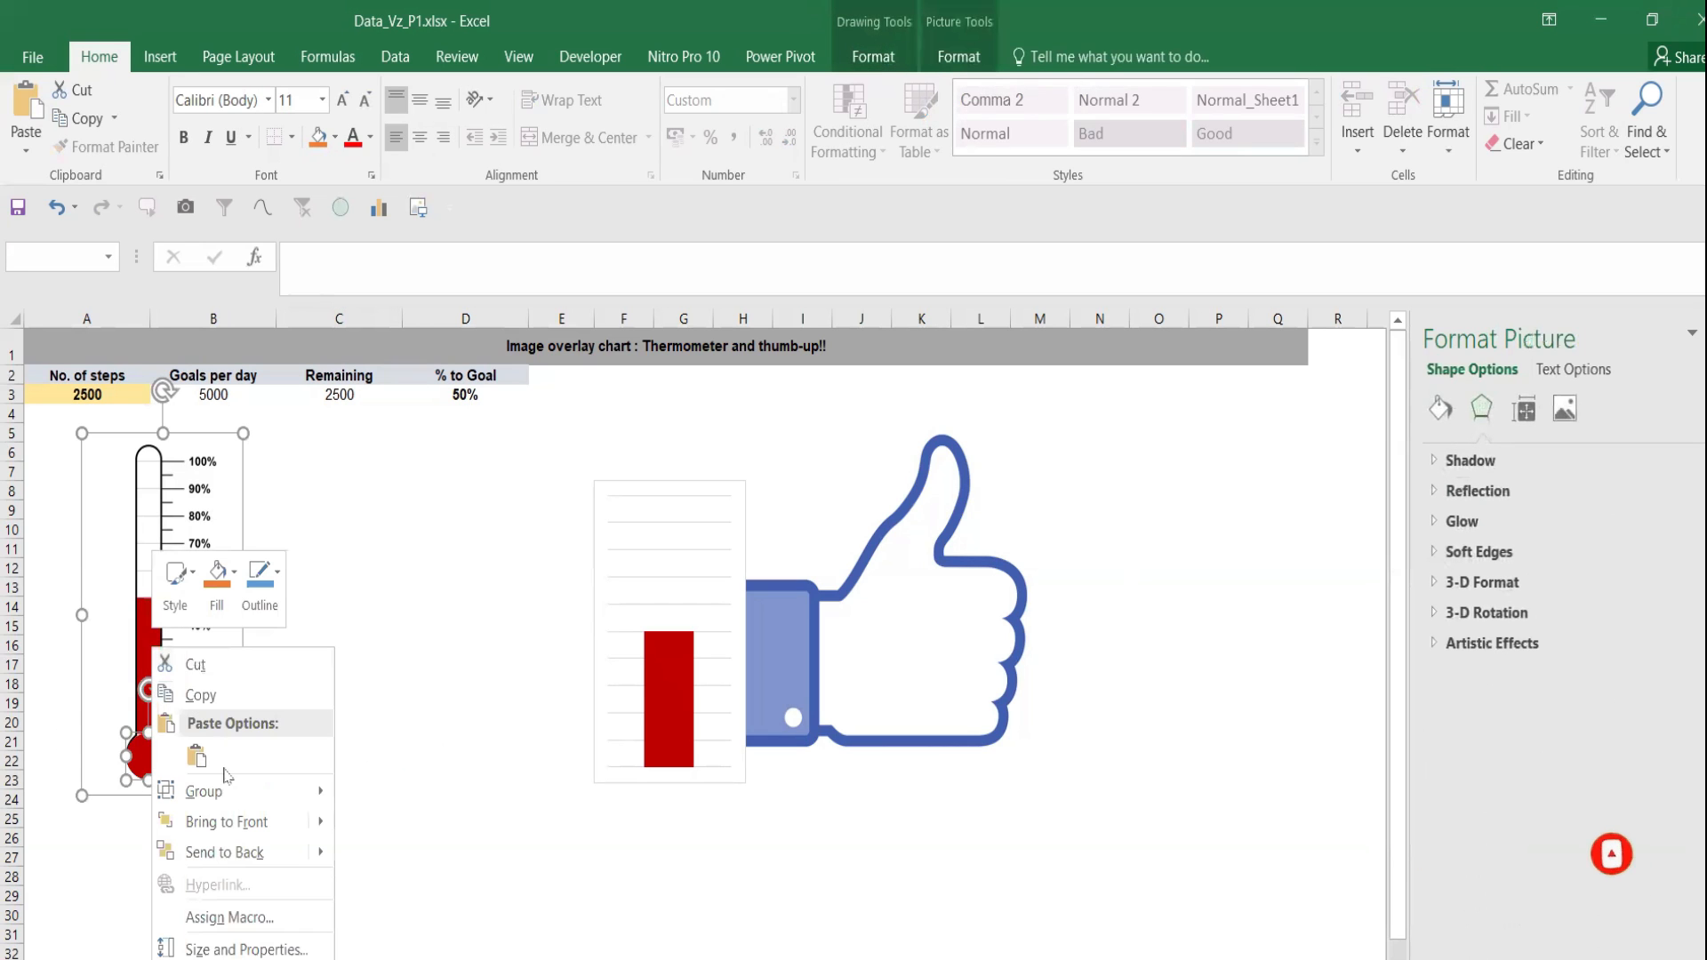
{"action": "mouse_move", "coordinate": [229, 794]}
{"action": "left_click", "coordinate": [379, 792]}
{"action": "left_click", "coordinate": [386, 779]}
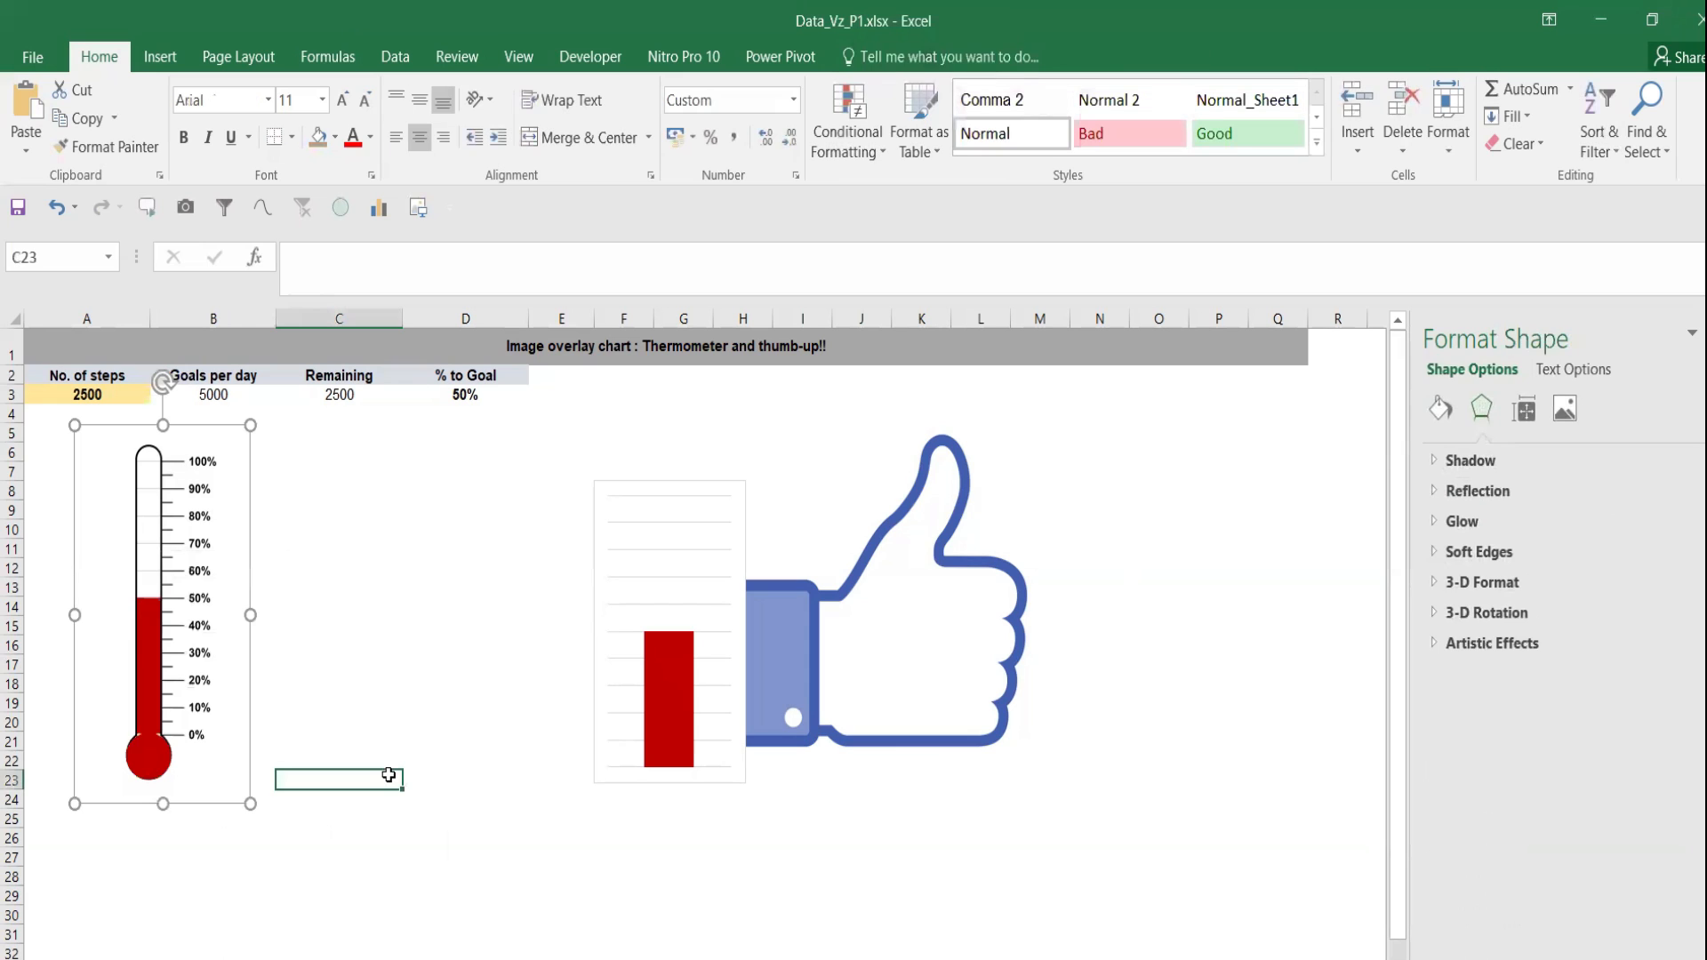
Change the No. of steps column in the copied chart to a dark blue solid fill
{"action": "left_click", "coordinate": [673, 719]}
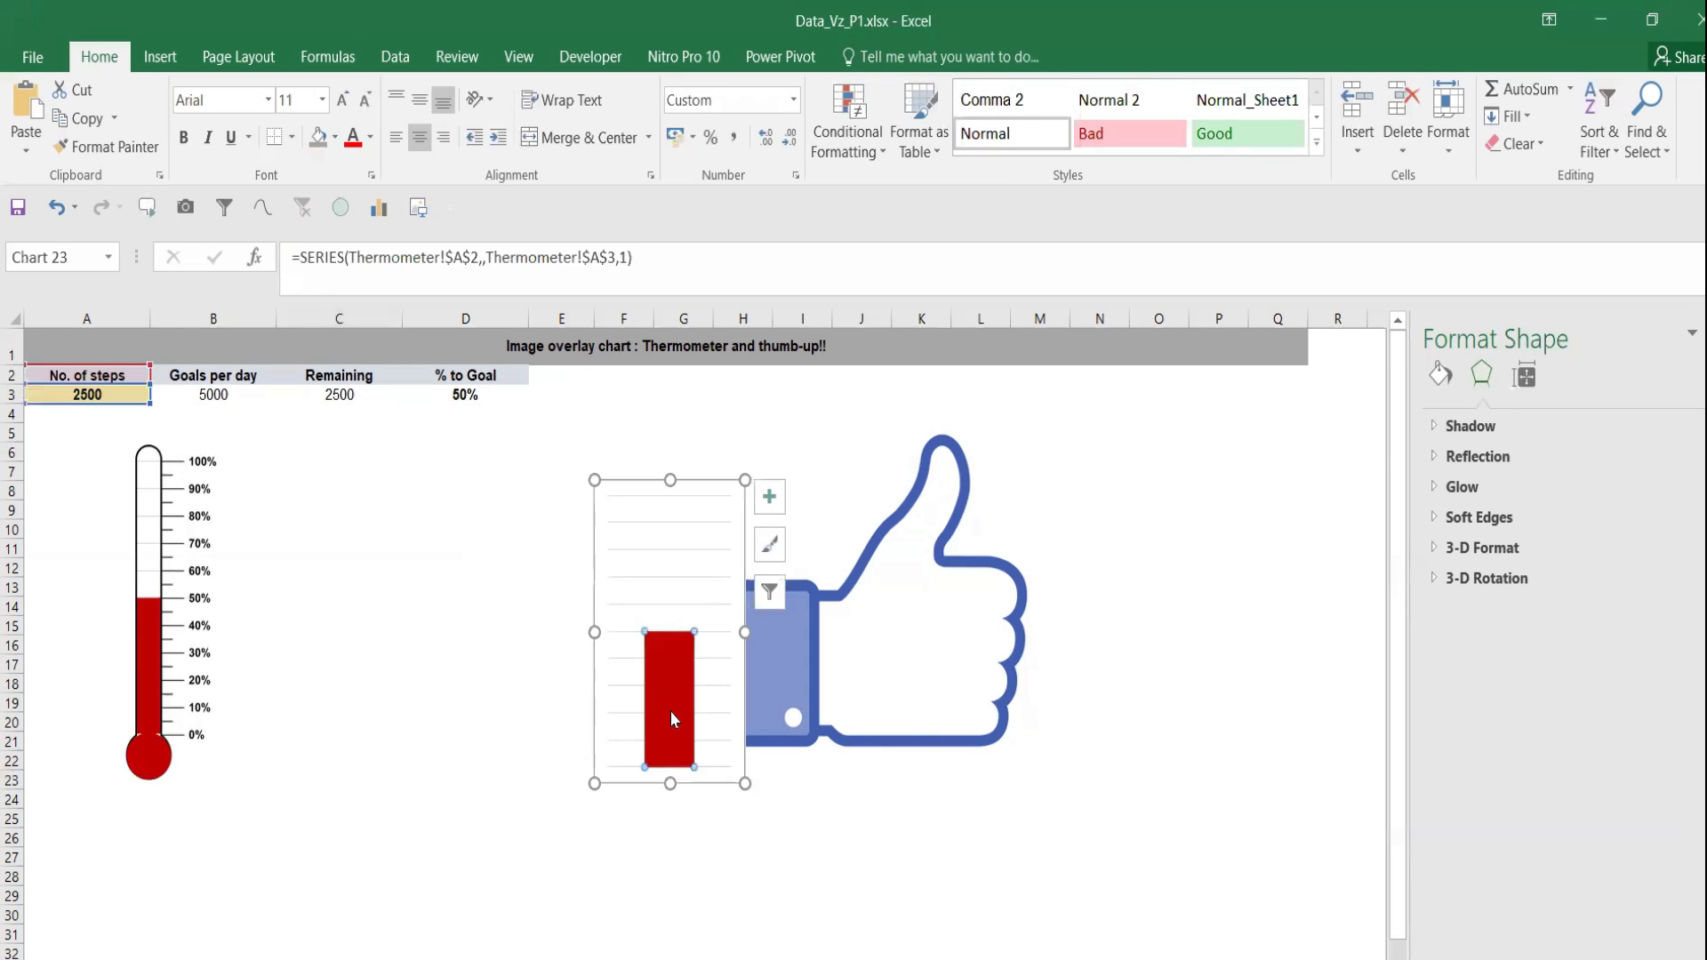
{"action": "left_click", "coordinate": [1439, 411]}
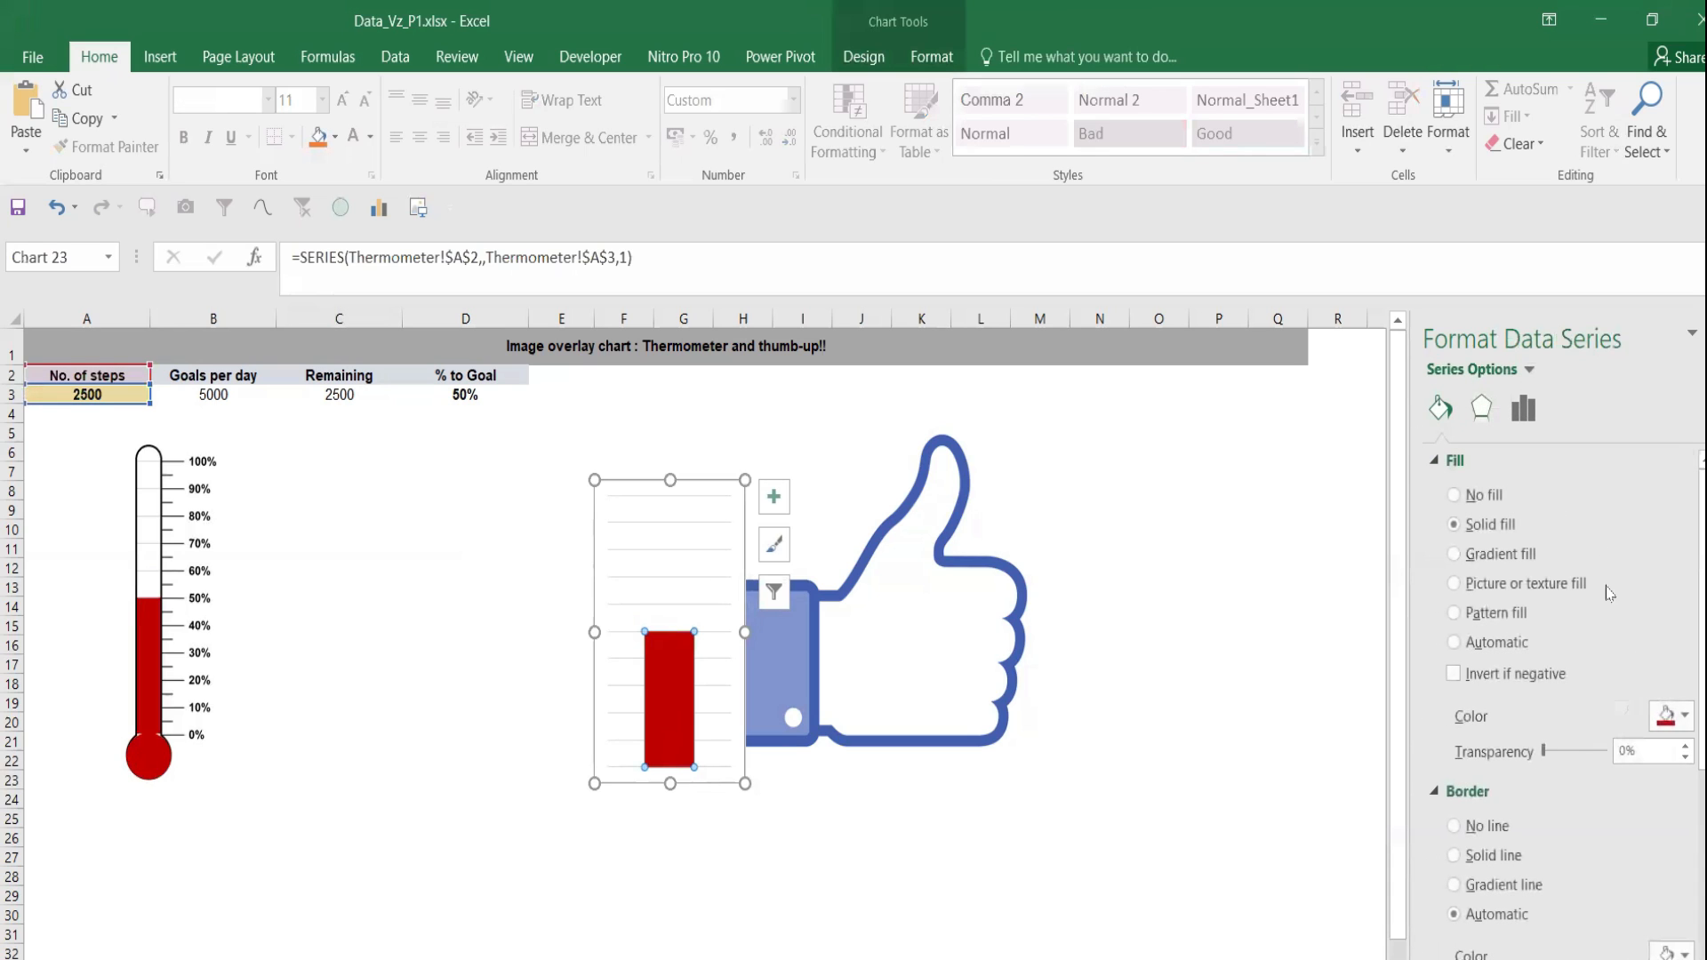
{"action": "left_click", "coordinate": [1685, 717]}
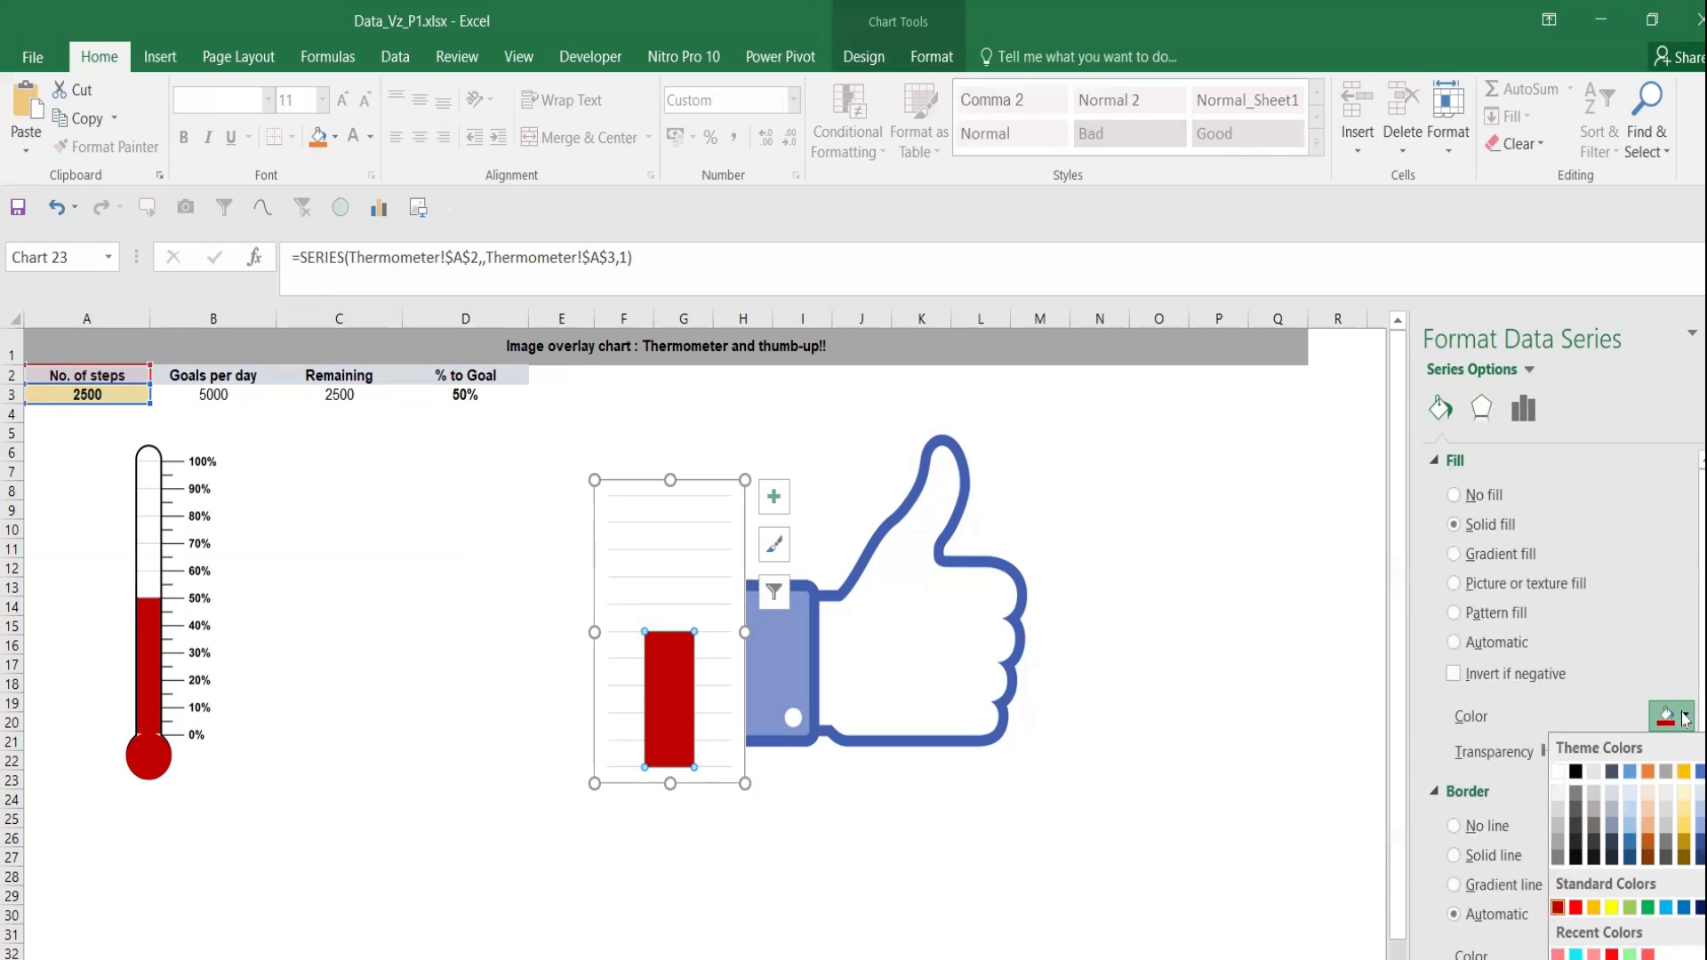
{"action": "left_click", "coordinate": [1630, 859]}
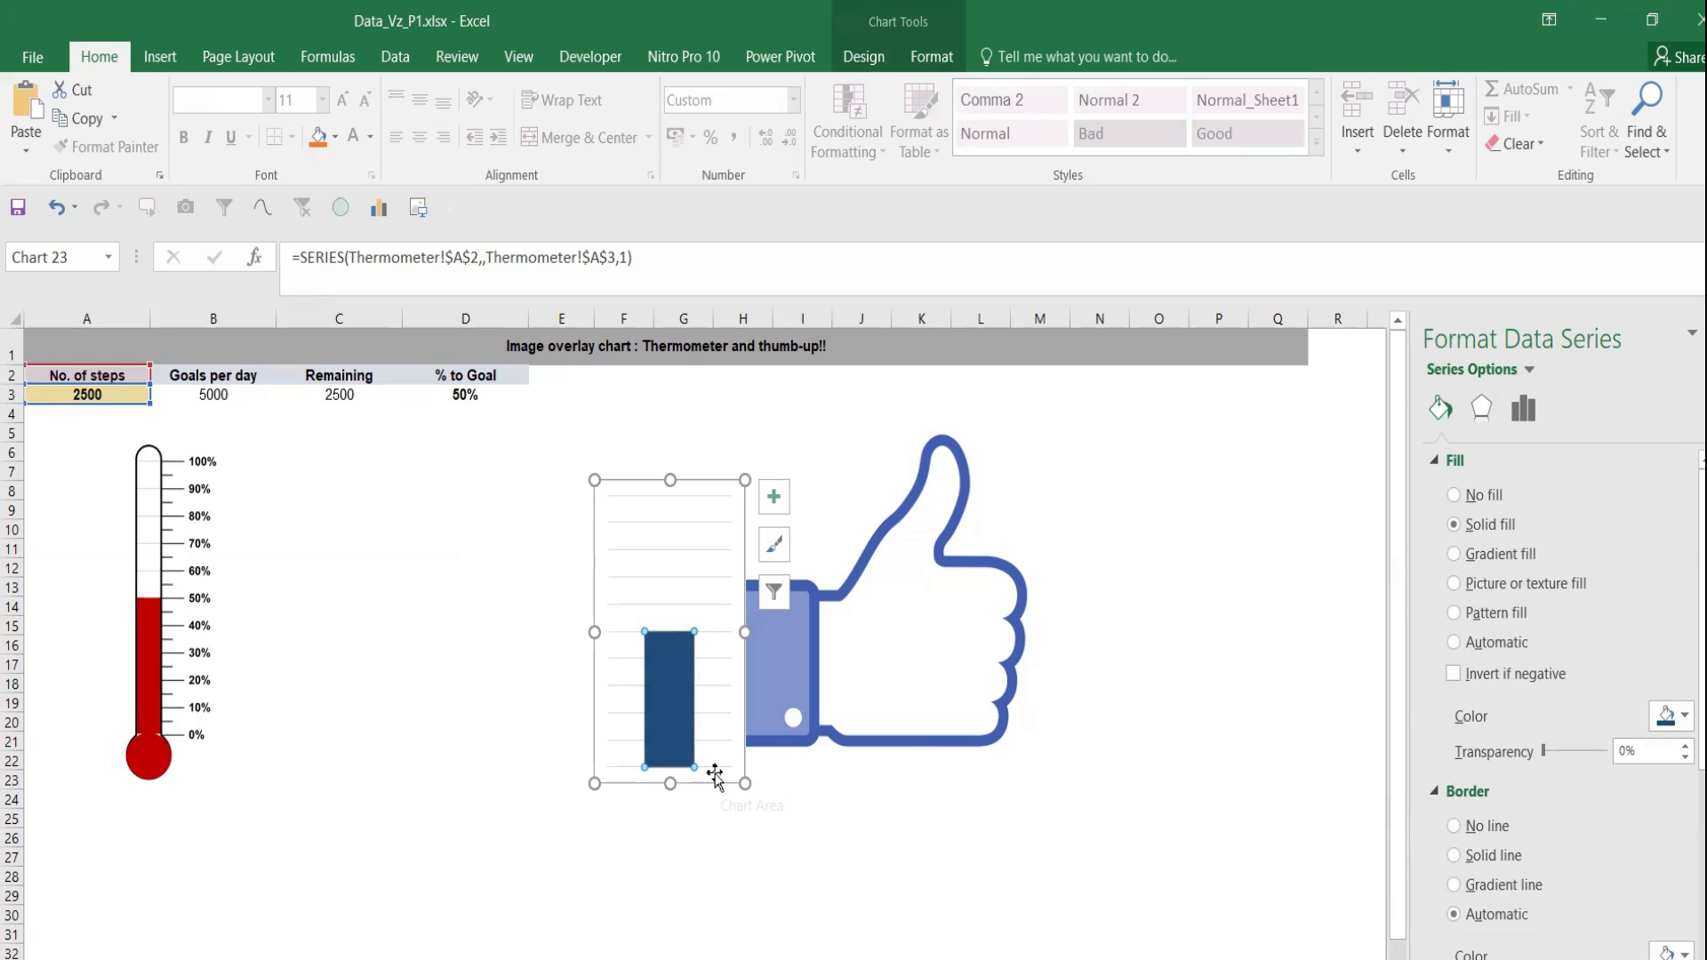
Move the thumbs-up picture beside the thermometer and place the blue column chart just to the picture's right
{"action": "left_click_drag", "start_coordinate": [907, 685], "coordinate": [439, 690]}
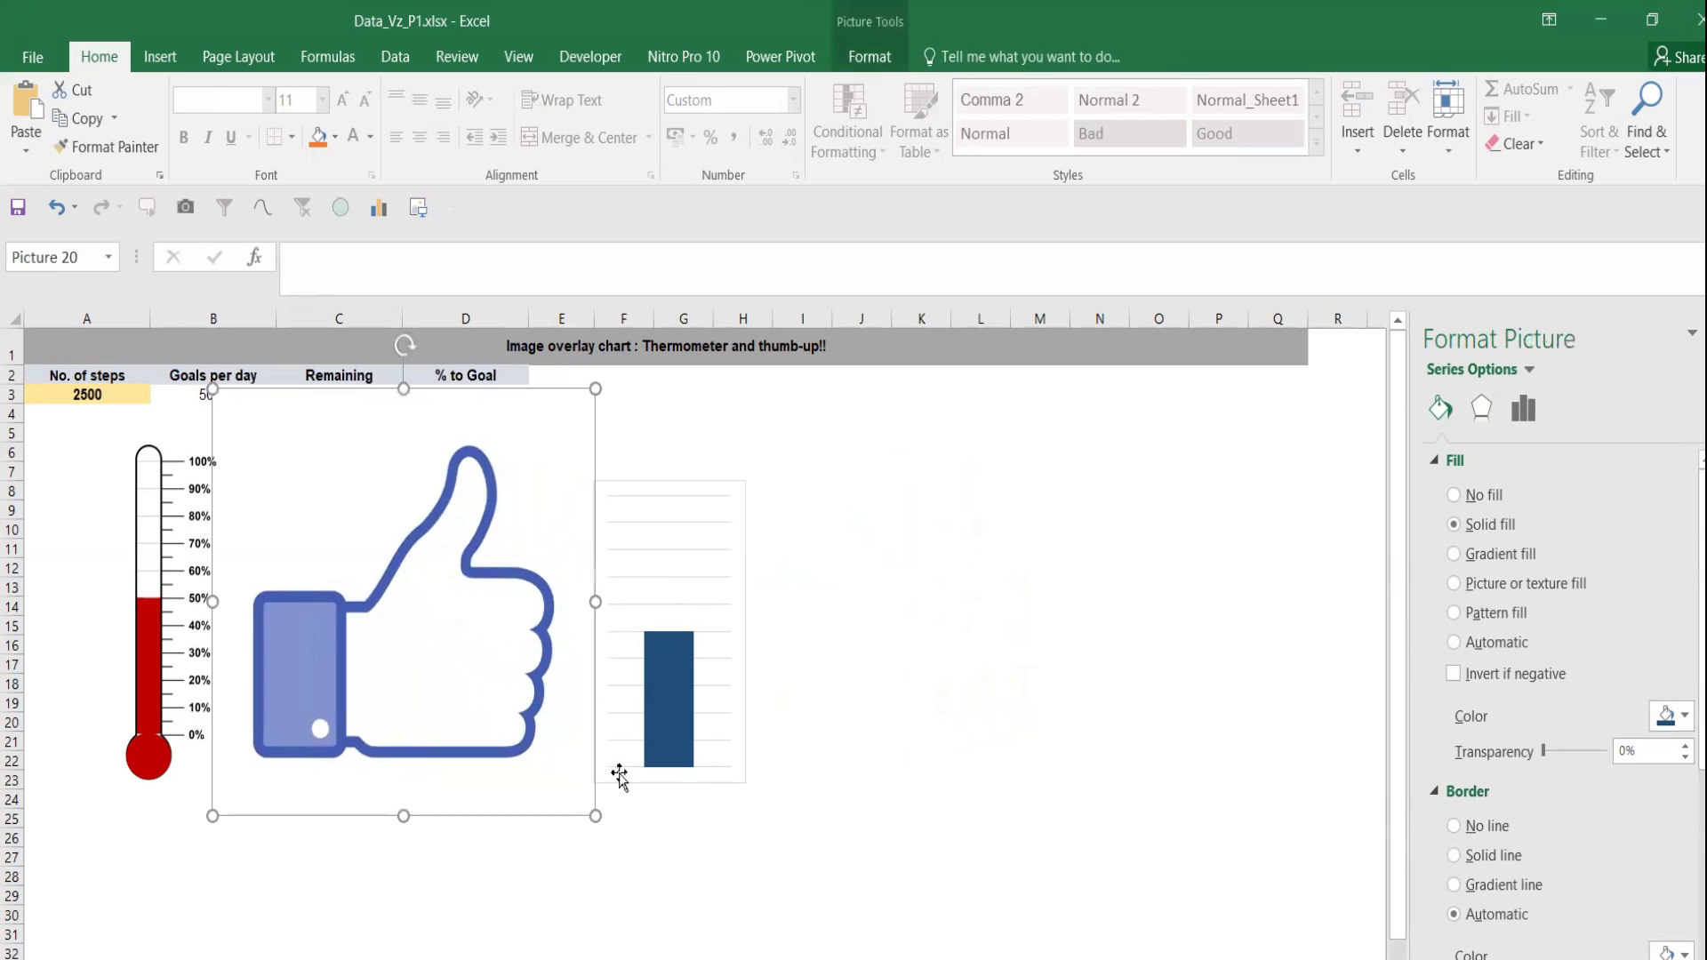
{"action": "left_click_drag", "start_coordinate": [704, 787], "coordinate": [452, 749]}
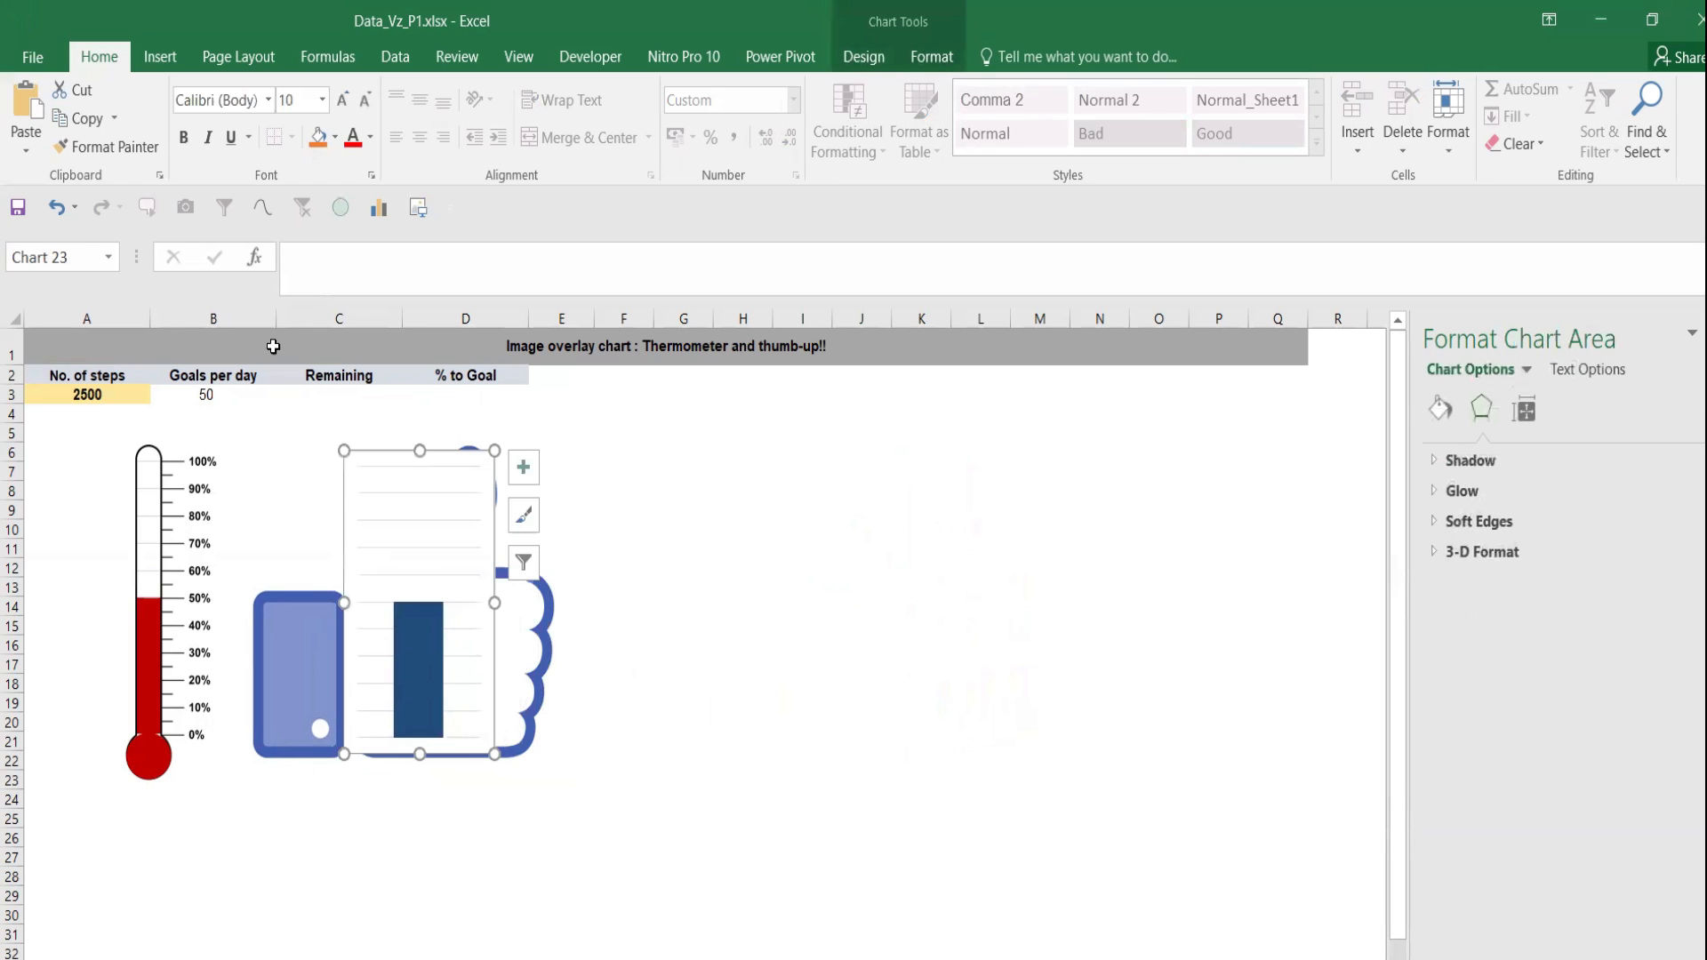
{"action": "right_click", "coordinate": [428, 515]}
{"action": "key", "text": "Escape"}
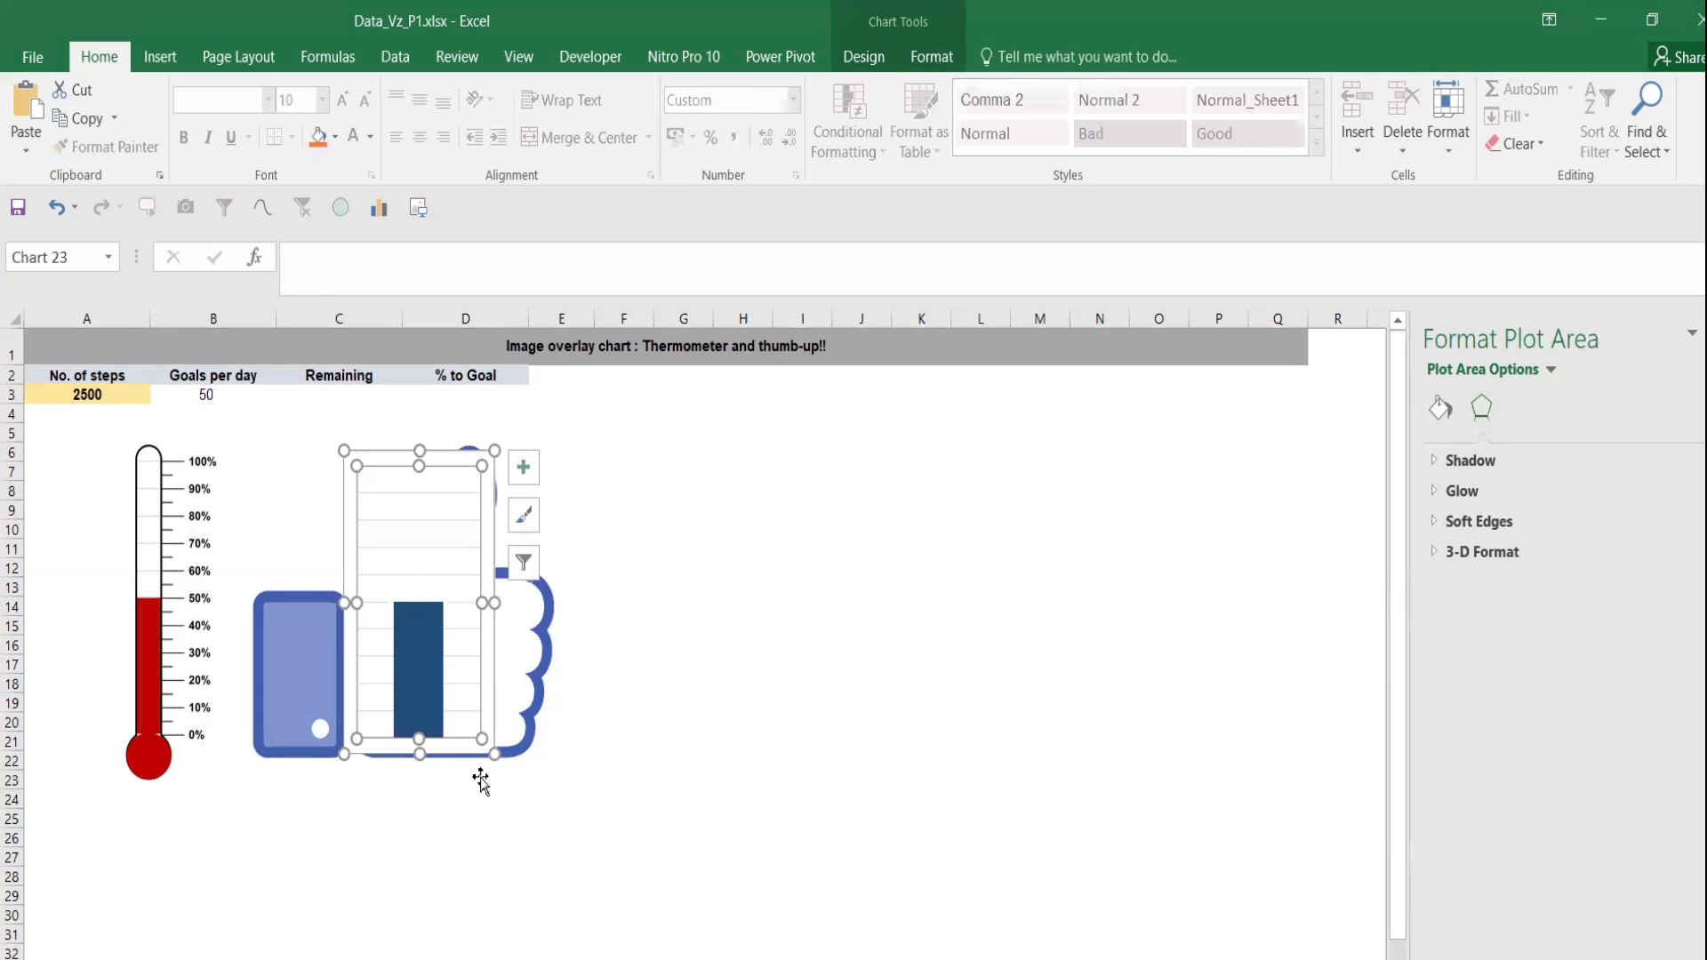
{"action": "left_click_drag", "start_coordinate": [484, 754], "coordinate": [682, 757]}
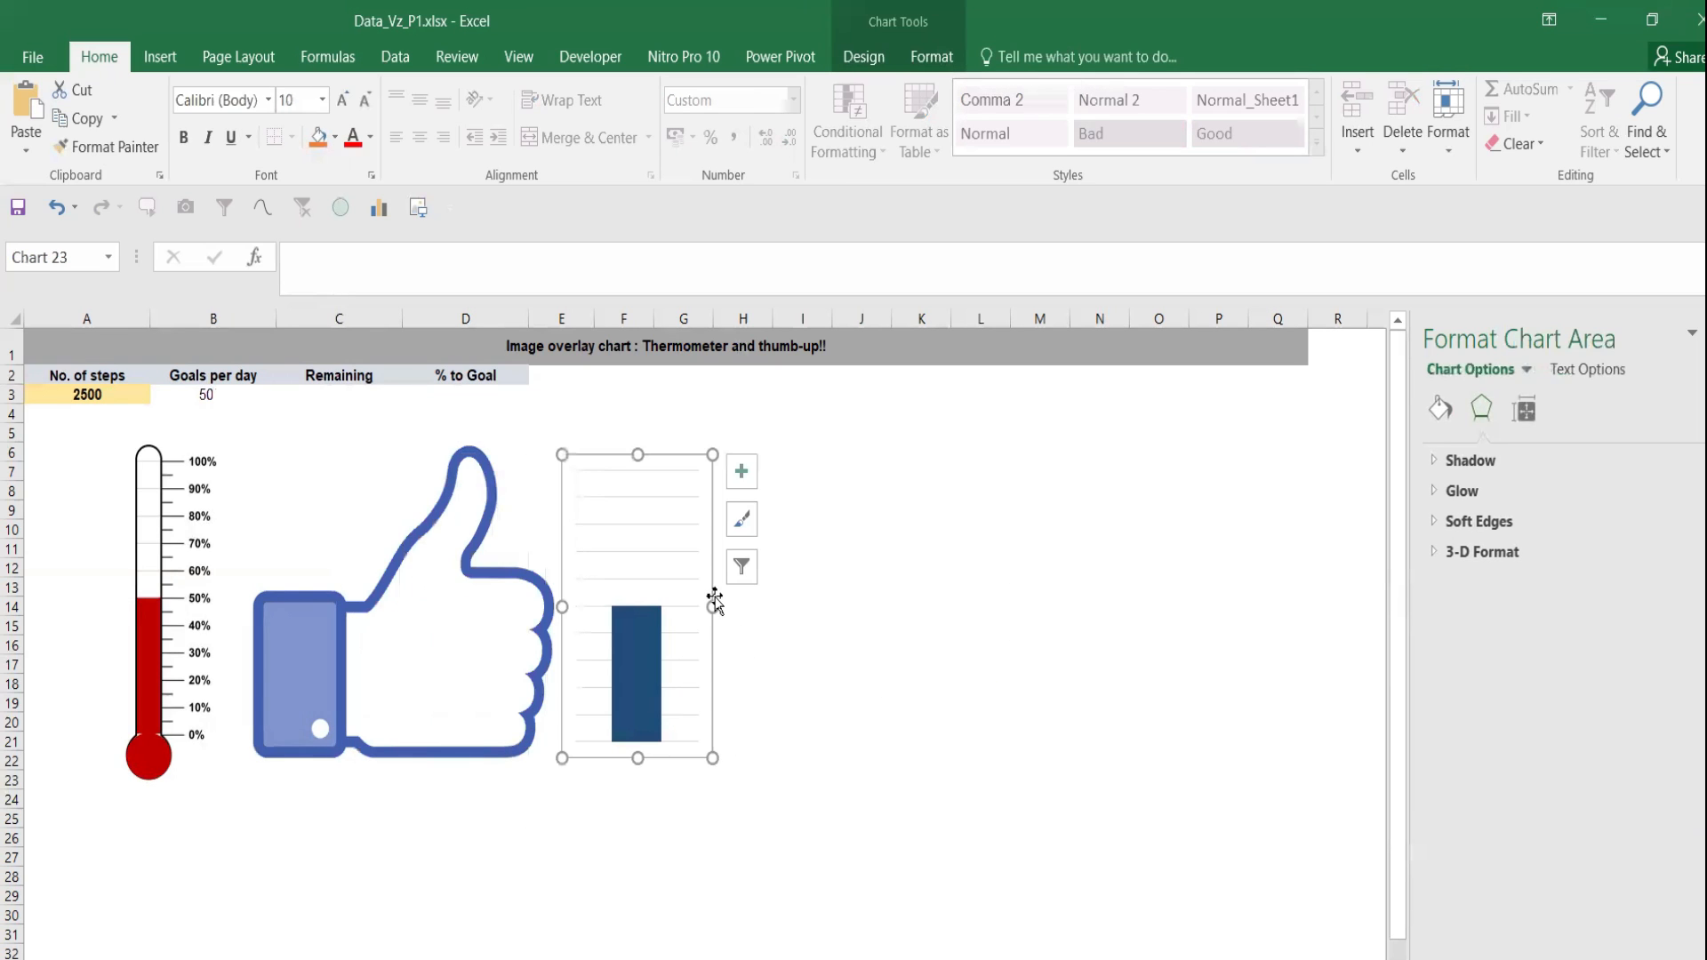
Widen the blue column chart to roughly the thumbs-up picture's width and move it over the picture
{"action": "left_click_drag", "start_coordinate": [711, 608], "coordinate": [971, 607]}
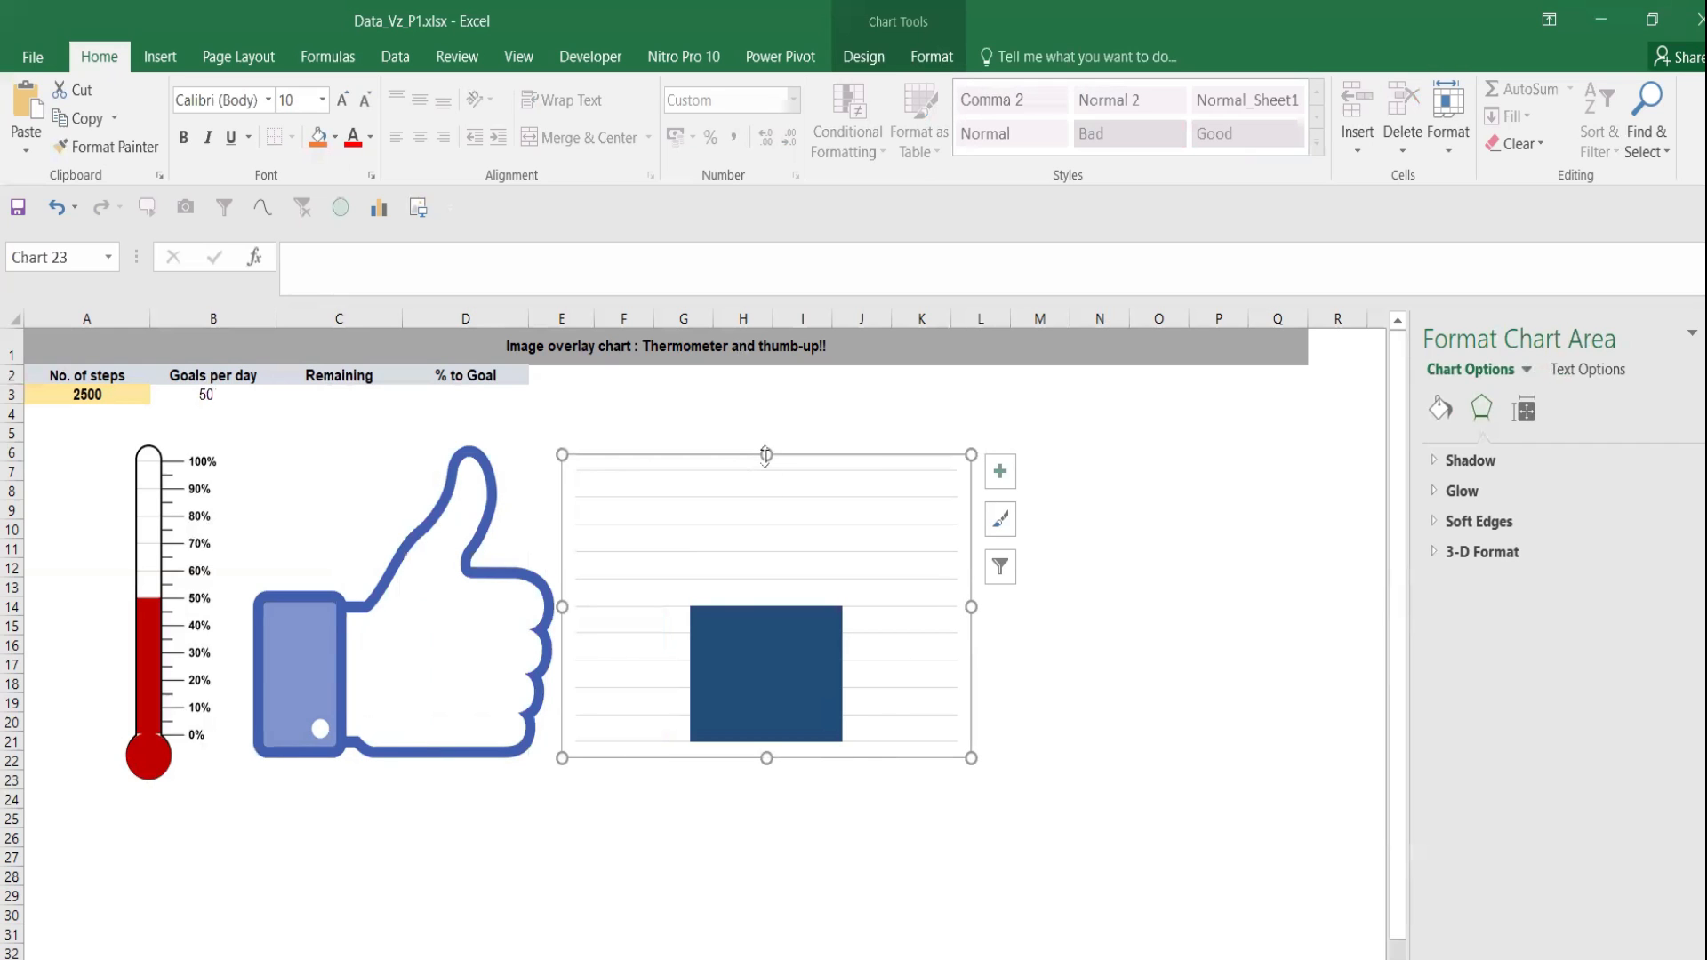
{"action": "left_click_drag", "start_coordinate": [841, 757], "coordinate": [530, 759]}
{"action": "right_click", "coordinate": [476, 668]}
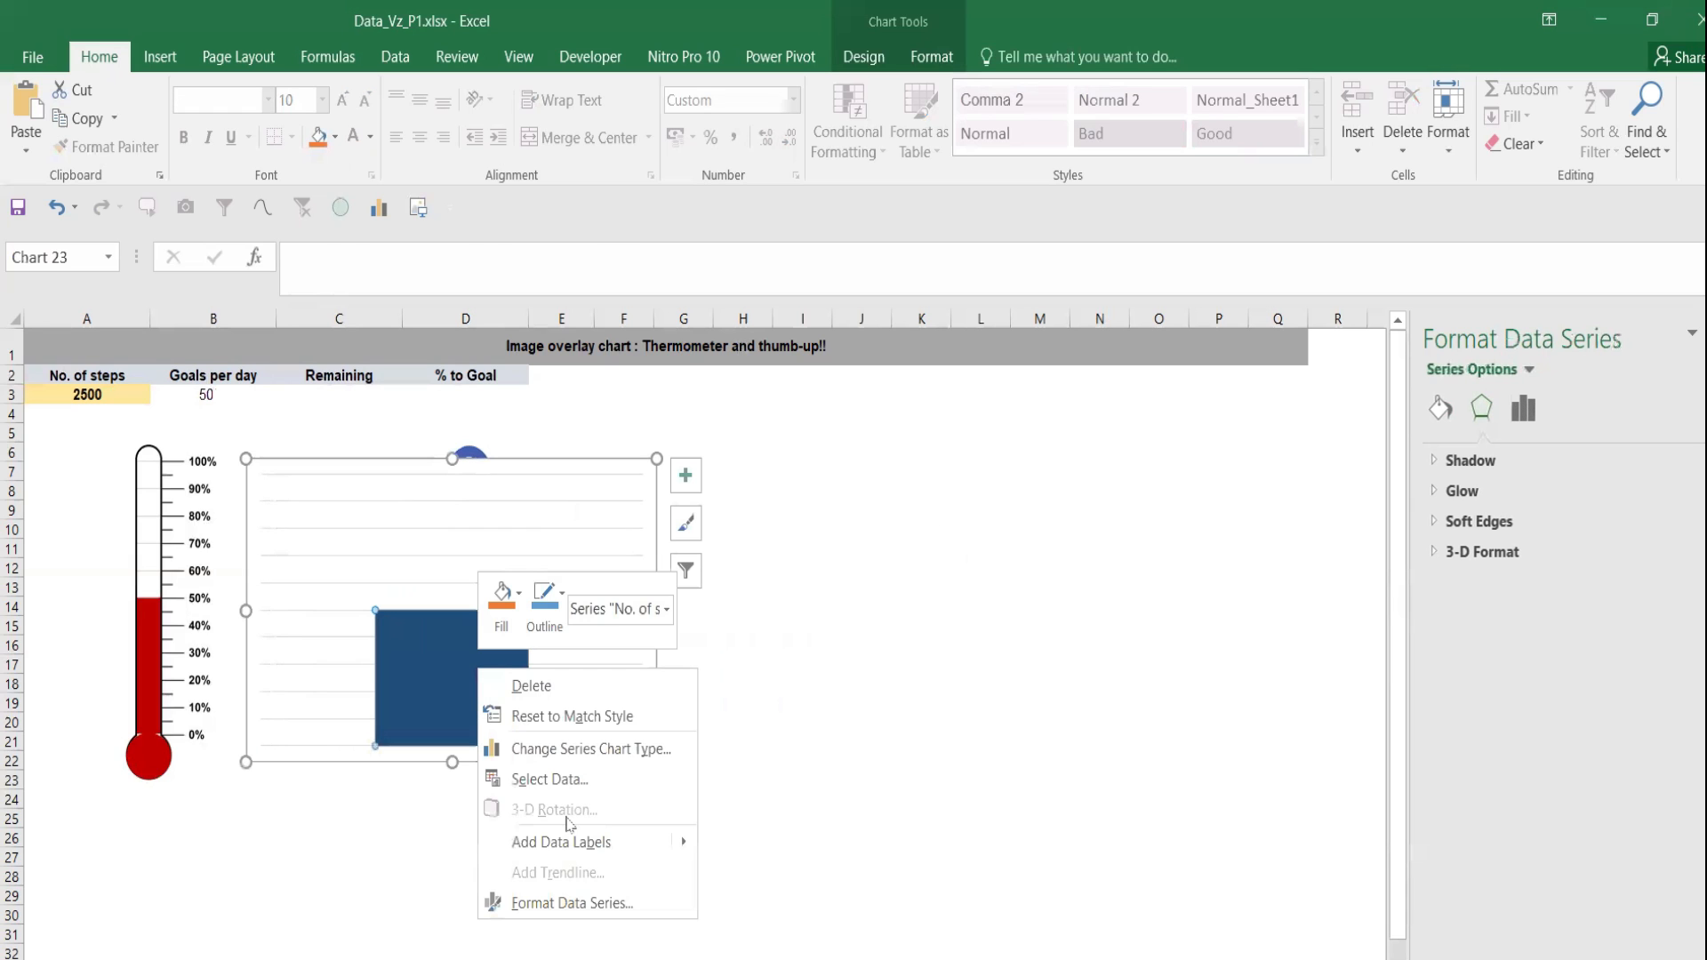
{"action": "key", "text": "Escape"}
{"action": "left_click", "coordinate": [605, 457]}
{"action": "left_click", "coordinate": [933, 464]}
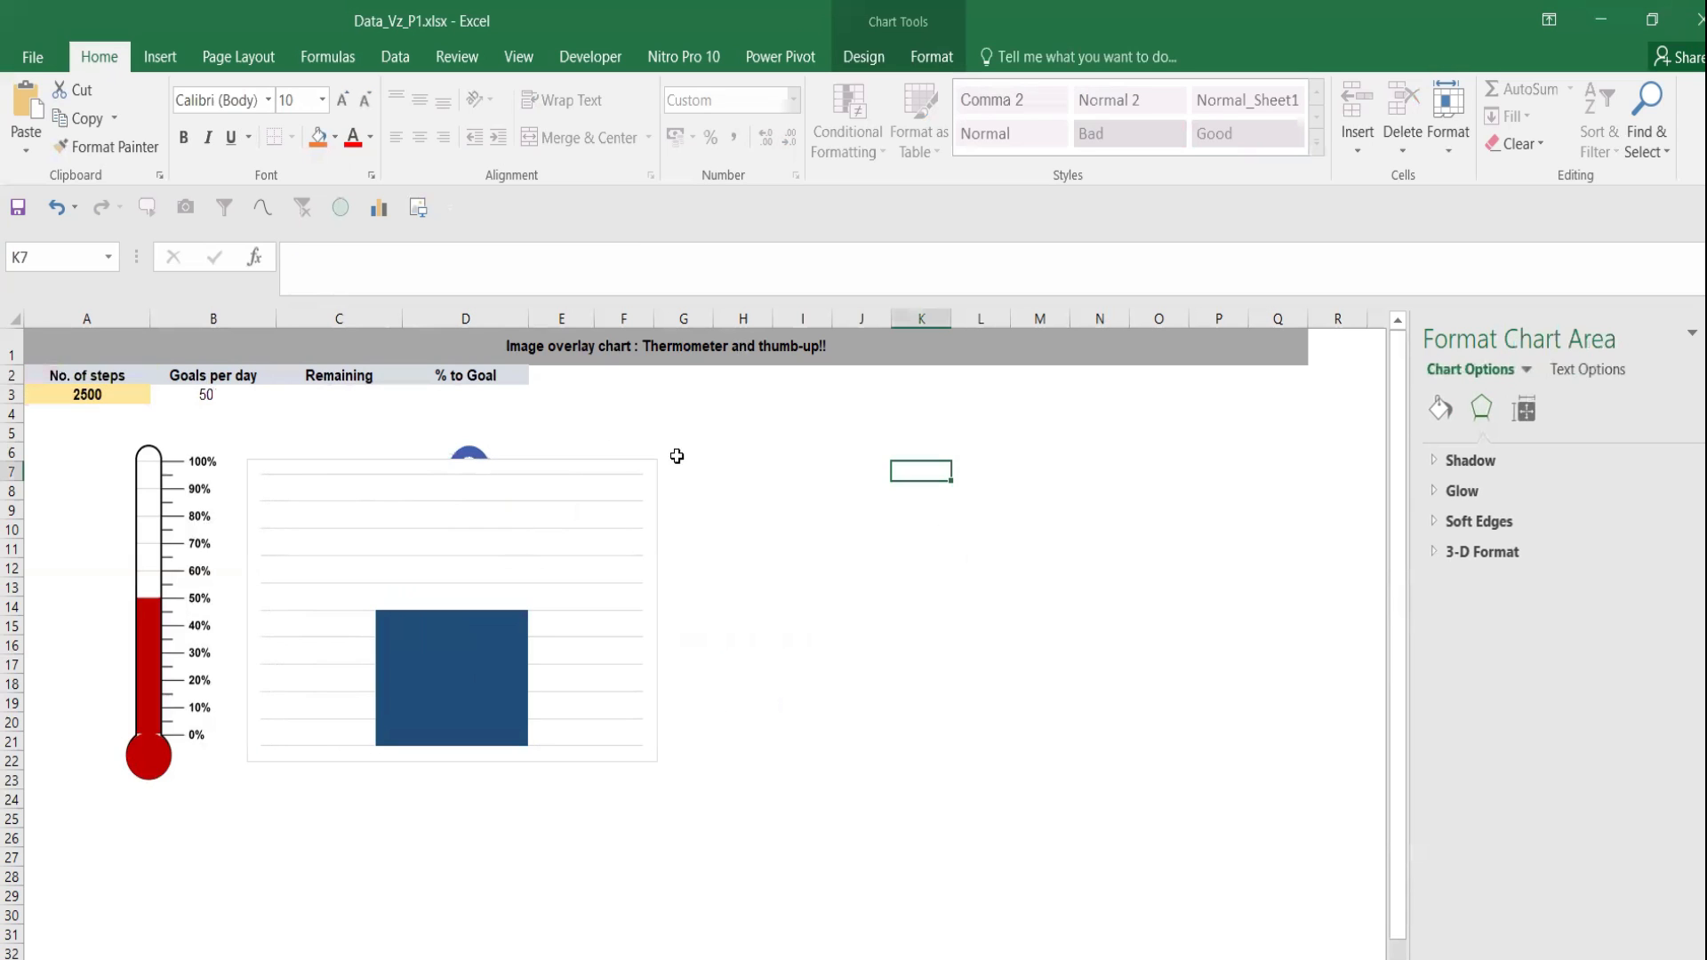
Send the thumbs-up picture to the back of the stacking order
{"action": "left_click", "coordinate": [625, 452]}
{"action": "left_click", "coordinate": [552, 453]}
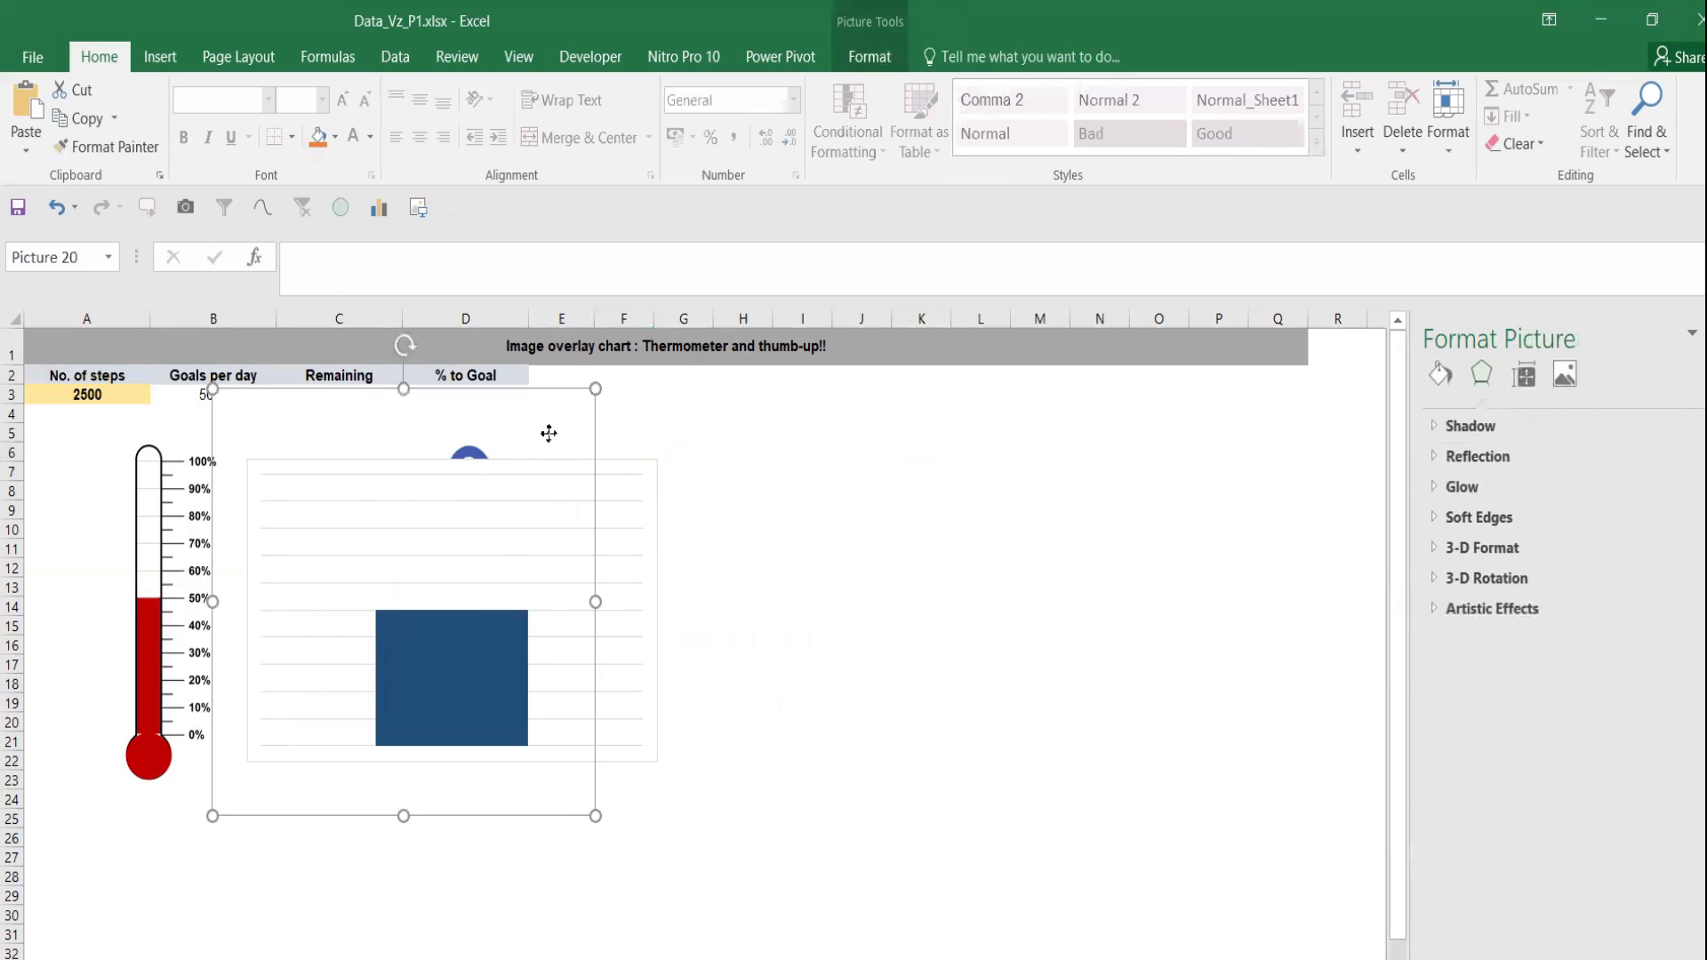
{"action": "right_click", "coordinate": [551, 433]}
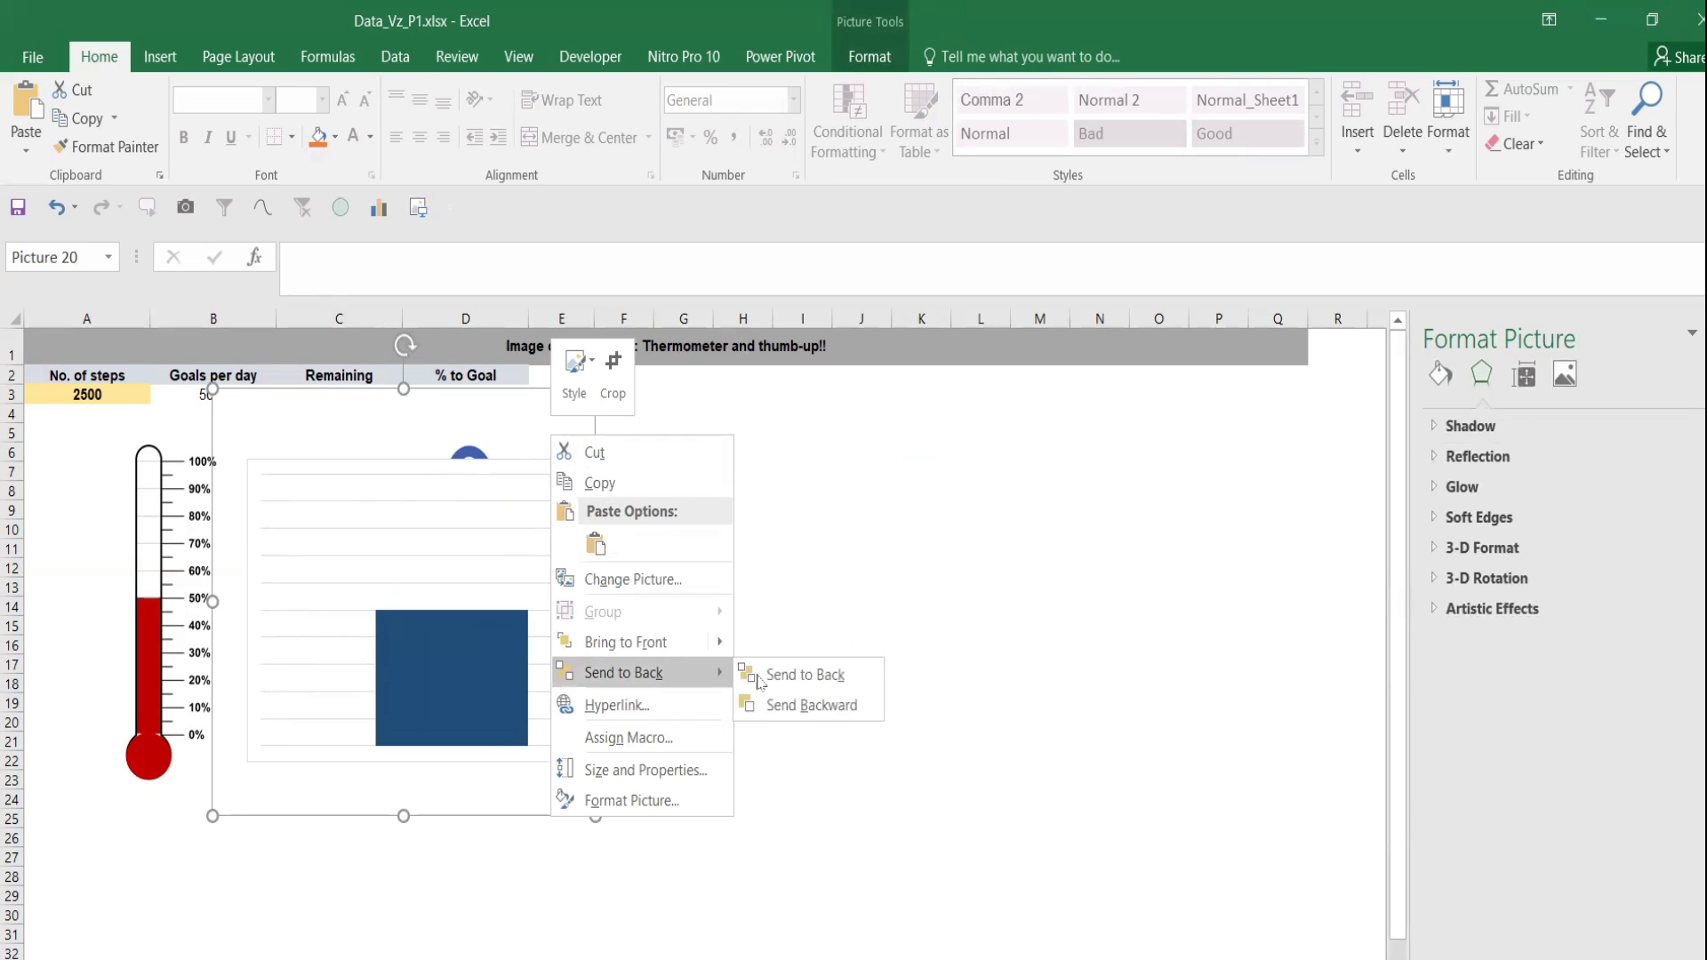
{"action": "left_click", "coordinate": [775, 683]}
Move the thumbs-up picture off the blue column chart and back to the same place
{"action": "left_click_drag", "start_coordinate": [567, 804], "coordinate": [987, 787]}
{"action": "right_click", "coordinate": [892, 696]}
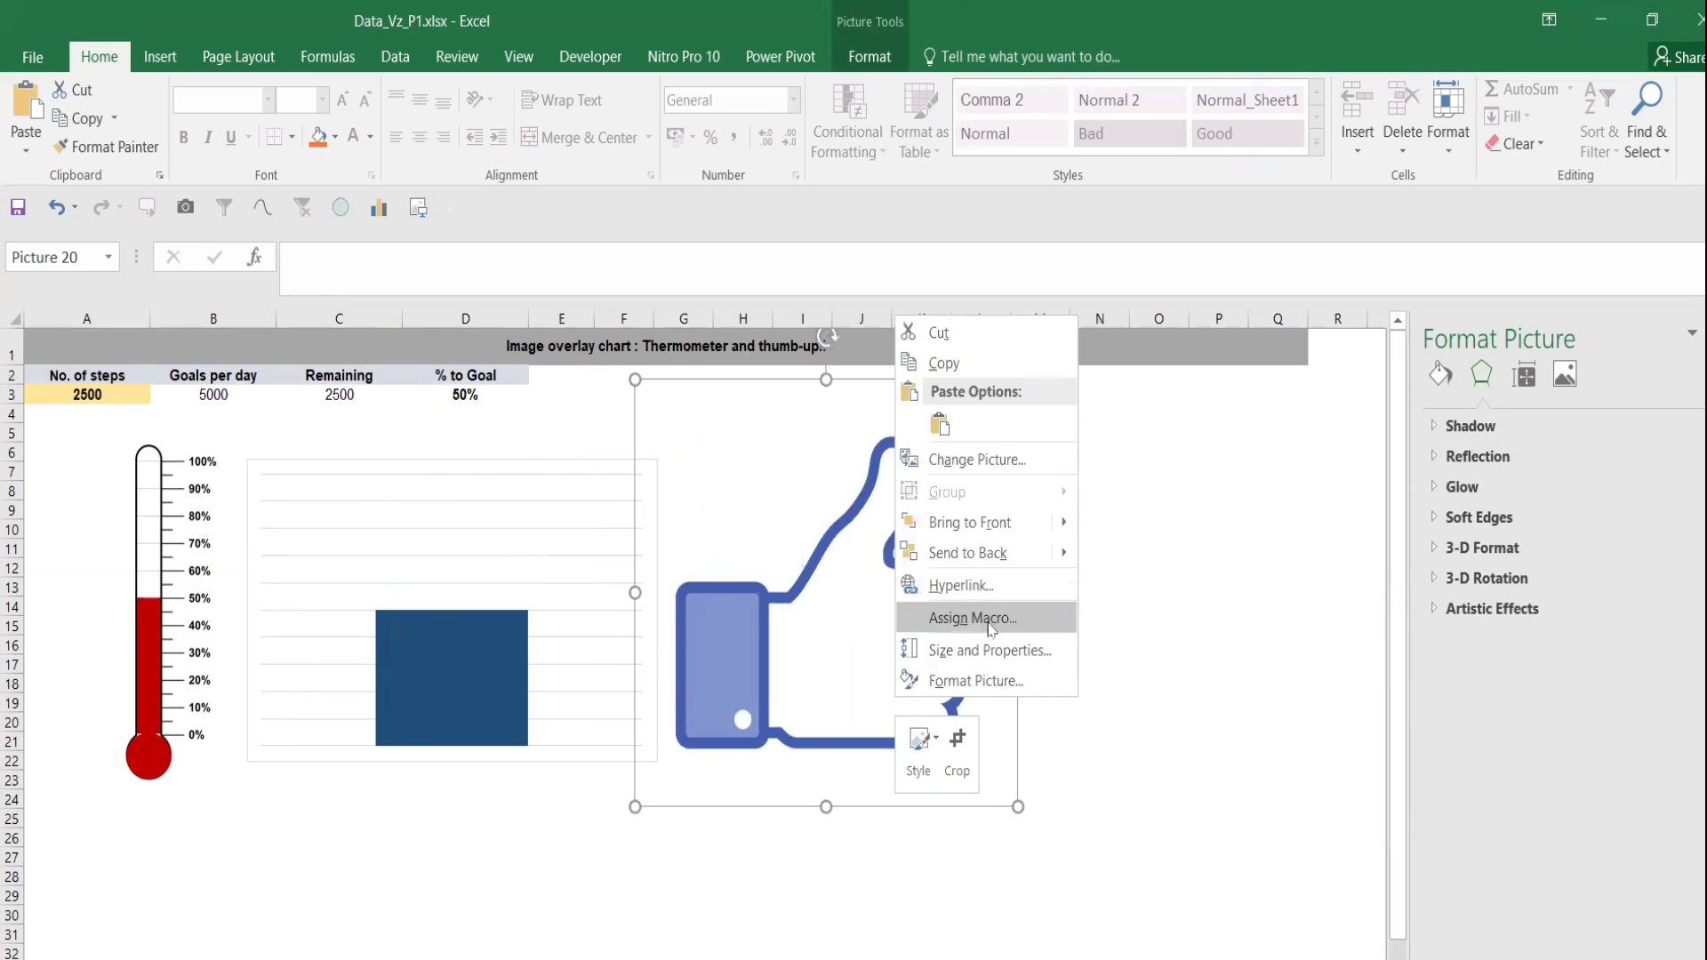
{"action": "left_click", "coordinate": [793, 710]}
{"action": "left_click_drag", "start_coordinate": [941, 629], "coordinate": [510, 622]}
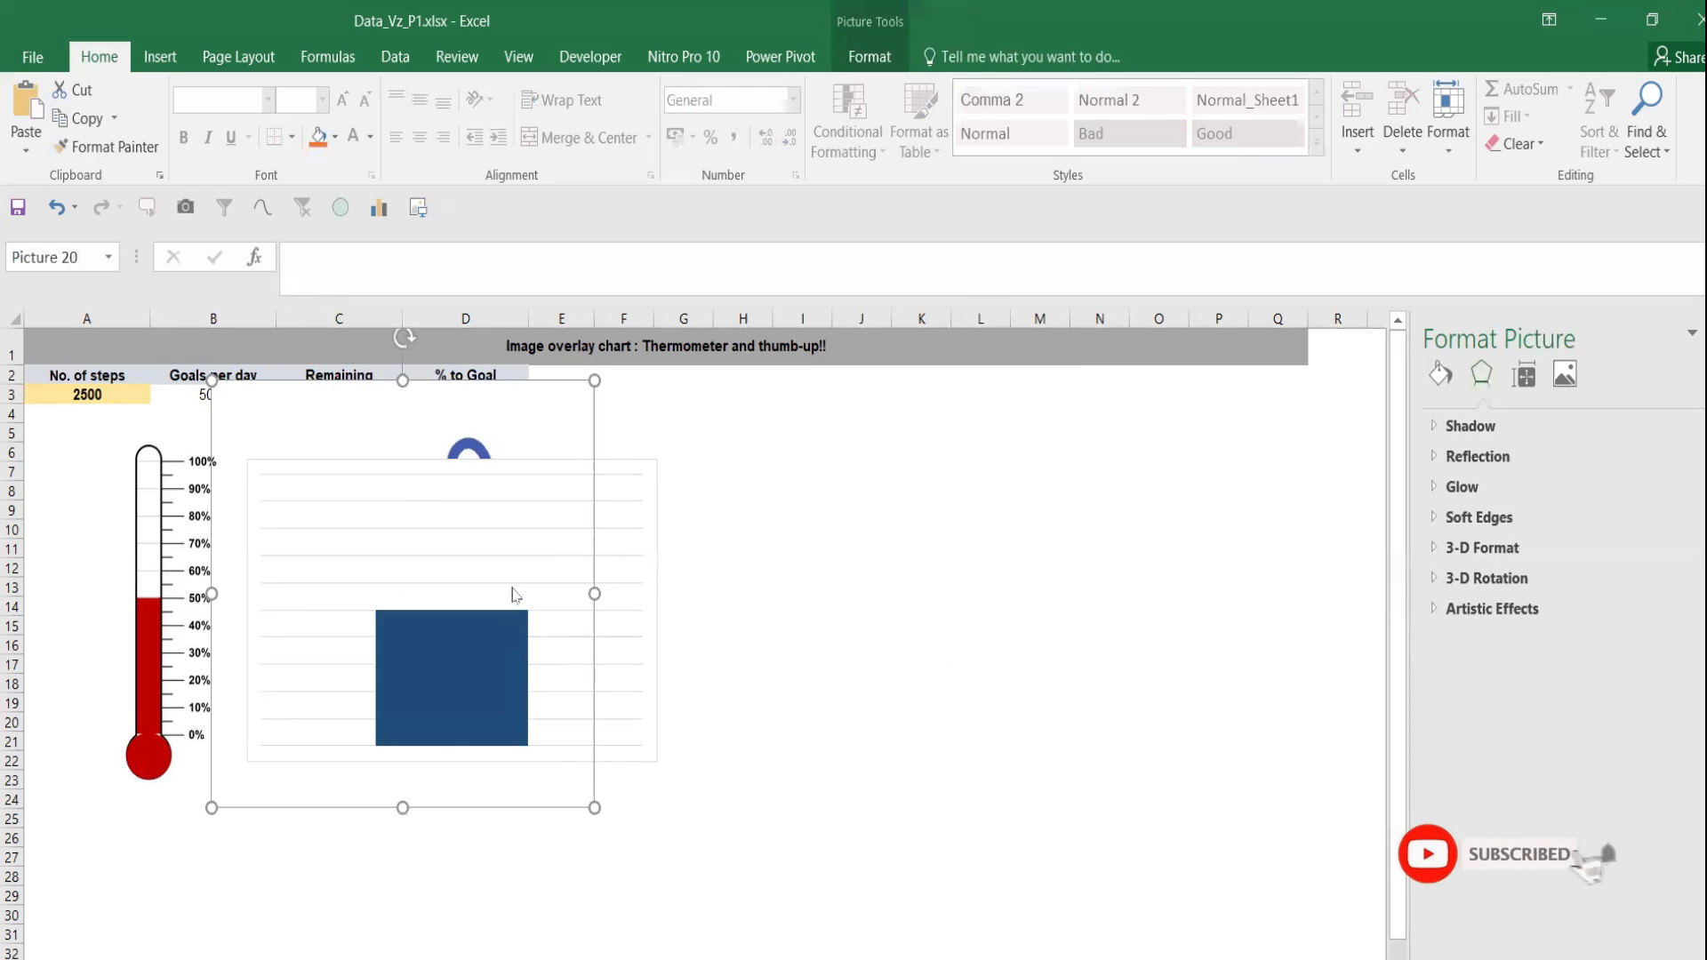
Bring the thumbs-up picture to the front so it overlays the blue column chart
{"action": "right_click", "coordinate": [514, 561]}
{"action": "key", "text": "Escape"}
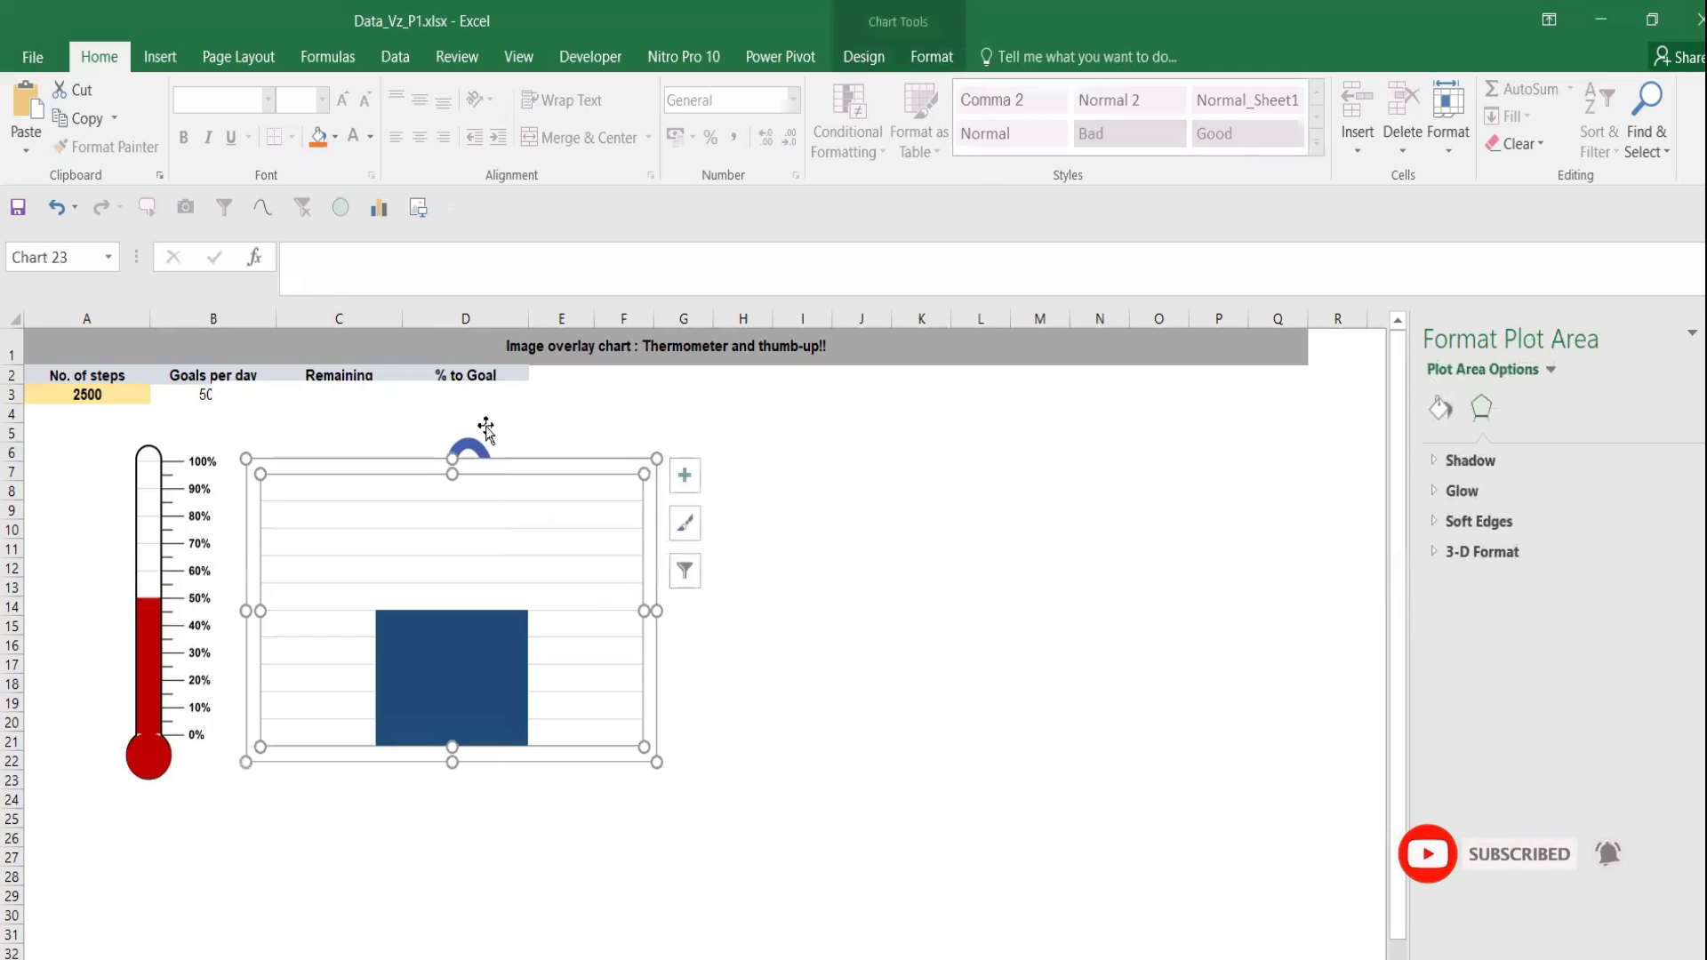
{"action": "left_click", "coordinate": [484, 426]}
{"action": "right_click", "coordinate": [483, 425]}
{"action": "mouse_move", "coordinate": [556, 637]}
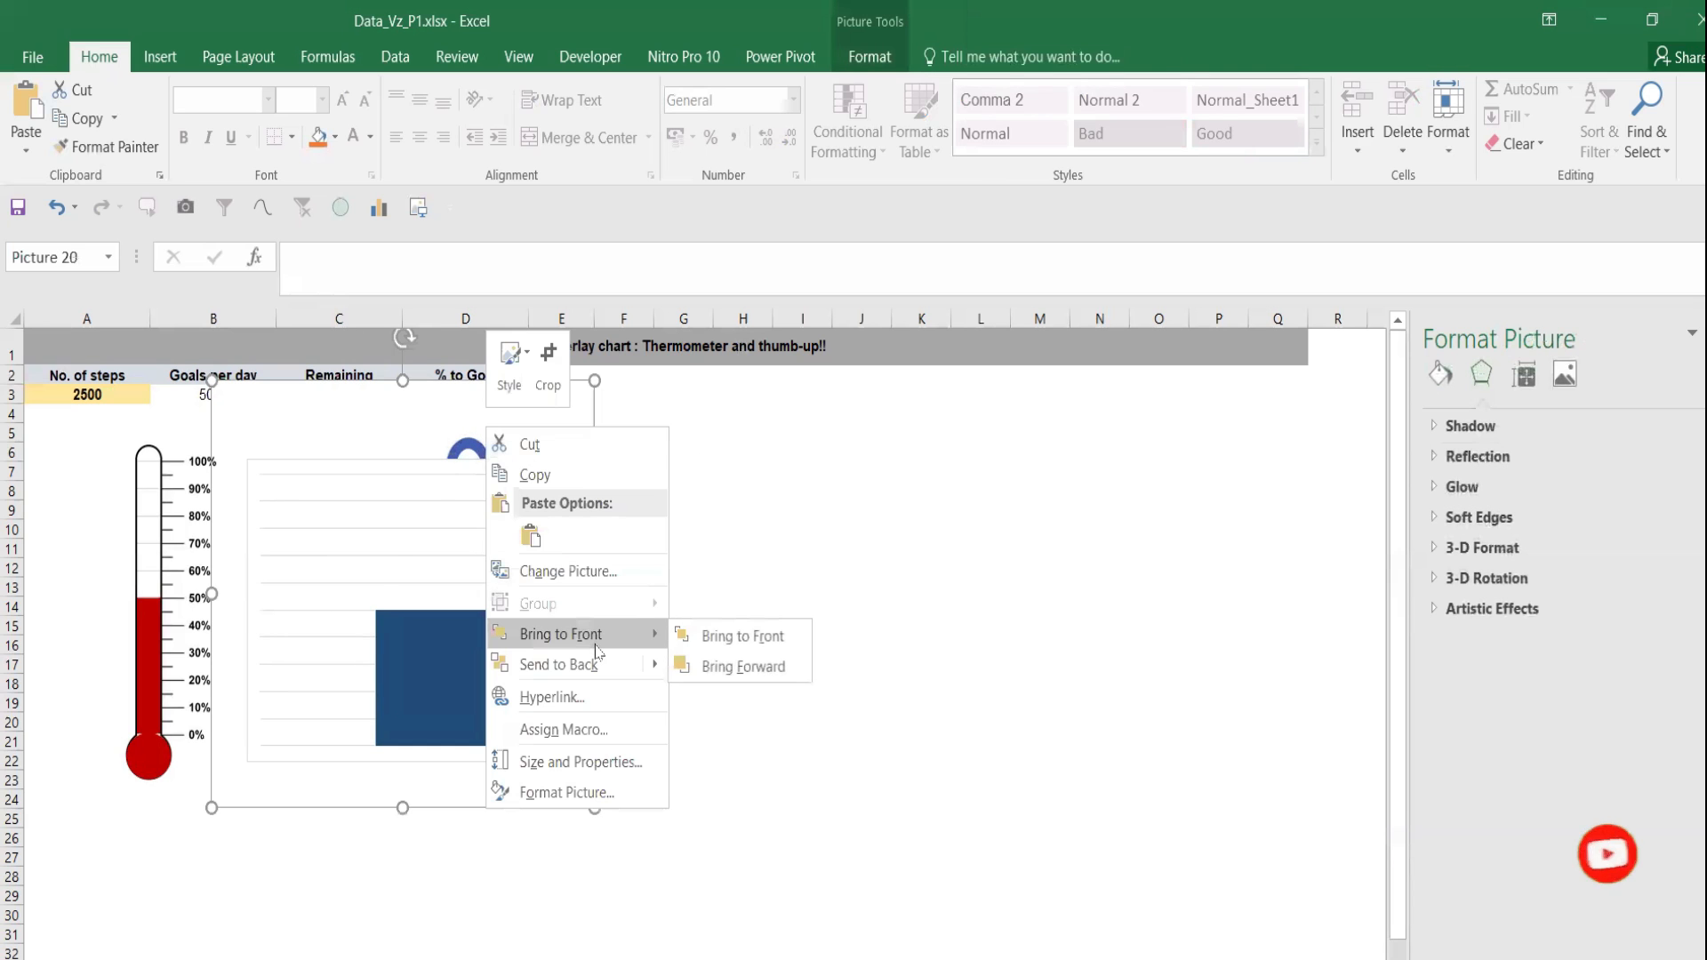
{"action": "left_click", "coordinate": [735, 632]}
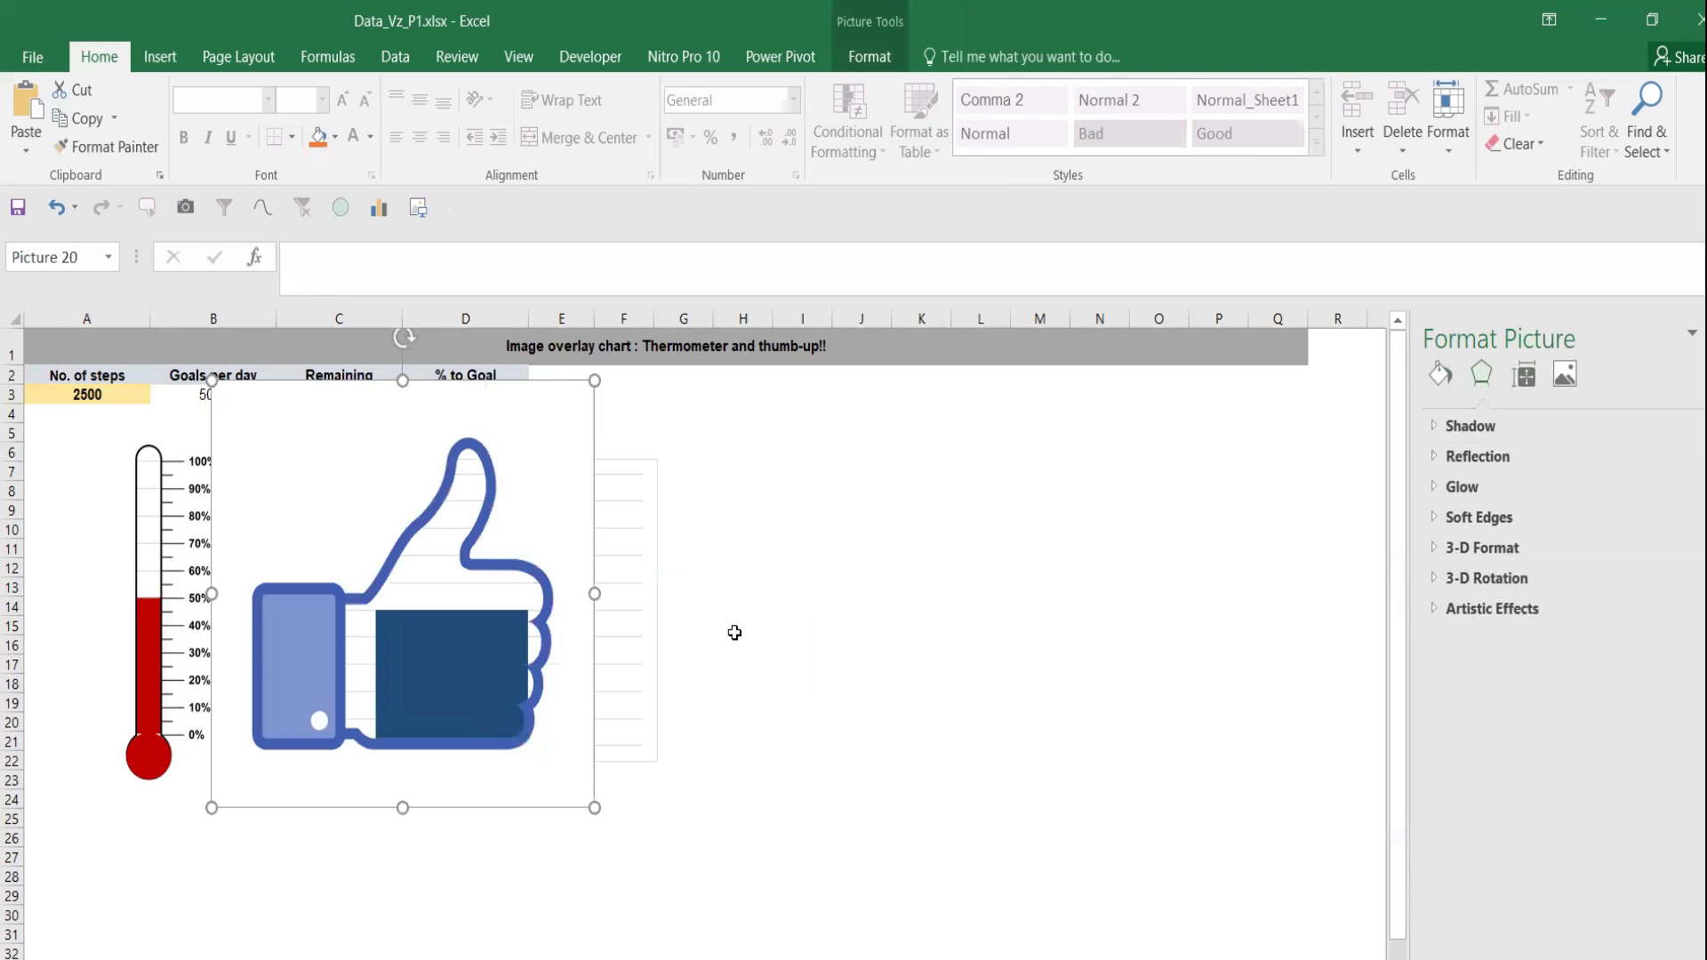
Shift the thumbs-up picture slightly right and widen the chart so the blue column reaches the fingers' outer edge
{"action": "left_click", "coordinate": [518, 818]}
{"action": "left_click_drag", "start_coordinate": [557, 805], "coordinate": [592, 810]}
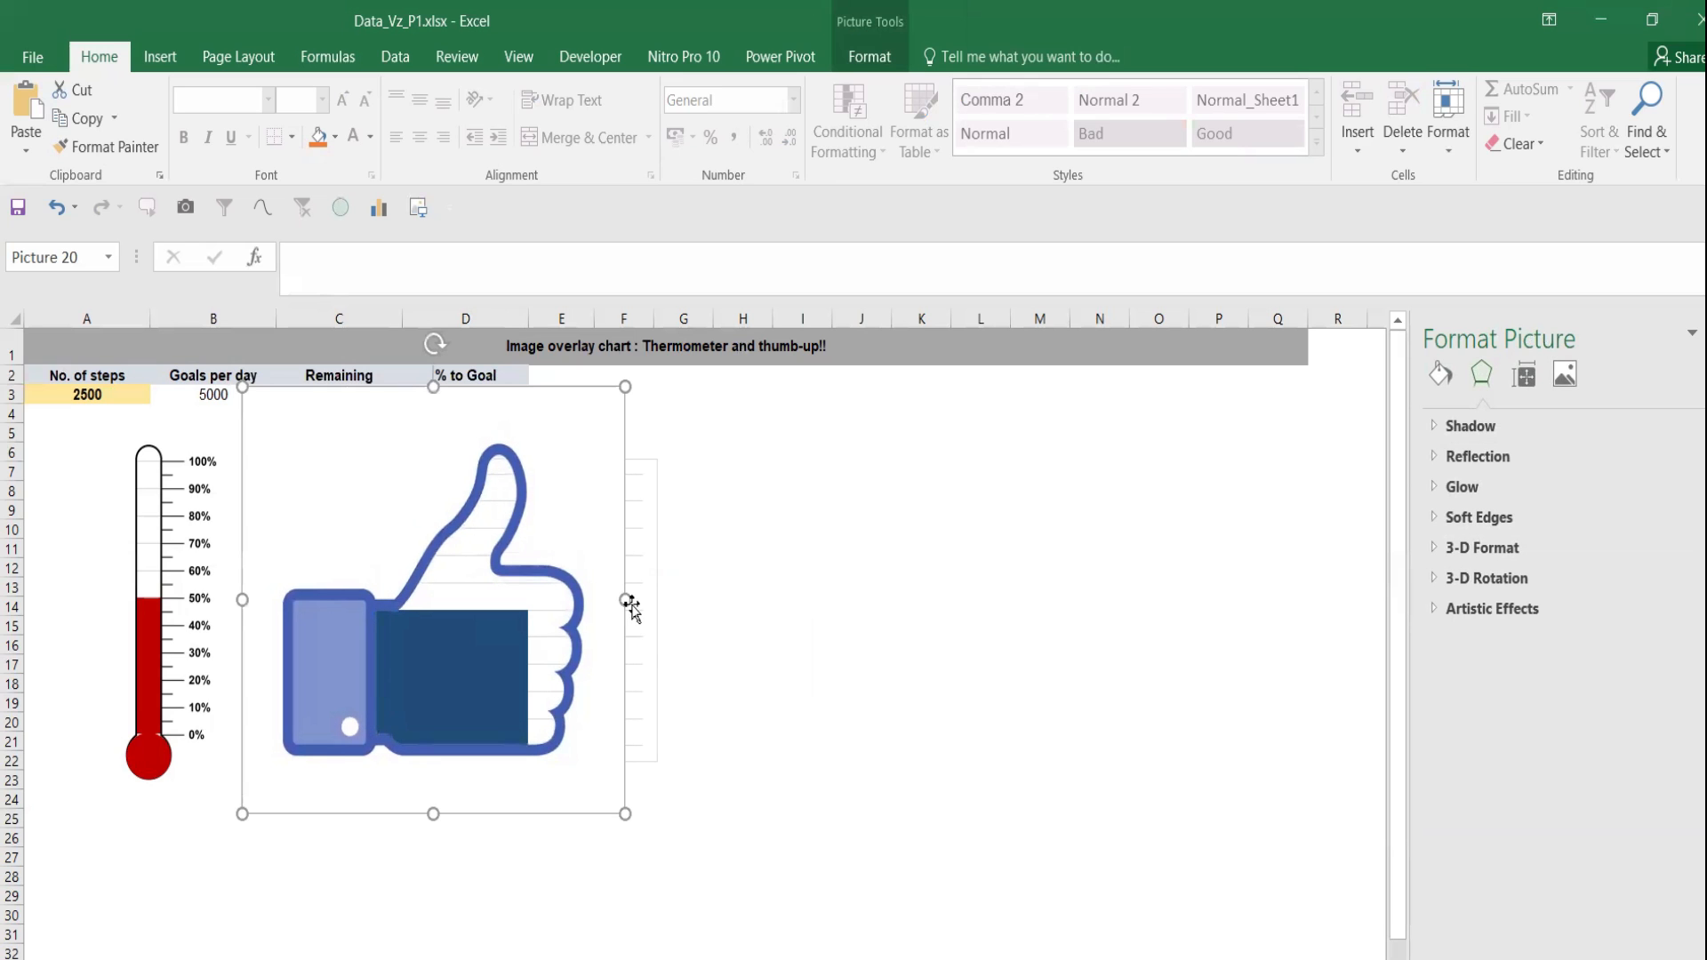
{"action": "left_click", "coordinate": [636, 613]}
{"action": "left_click_drag", "start_coordinate": [660, 614], "coordinate": [750, 612]}
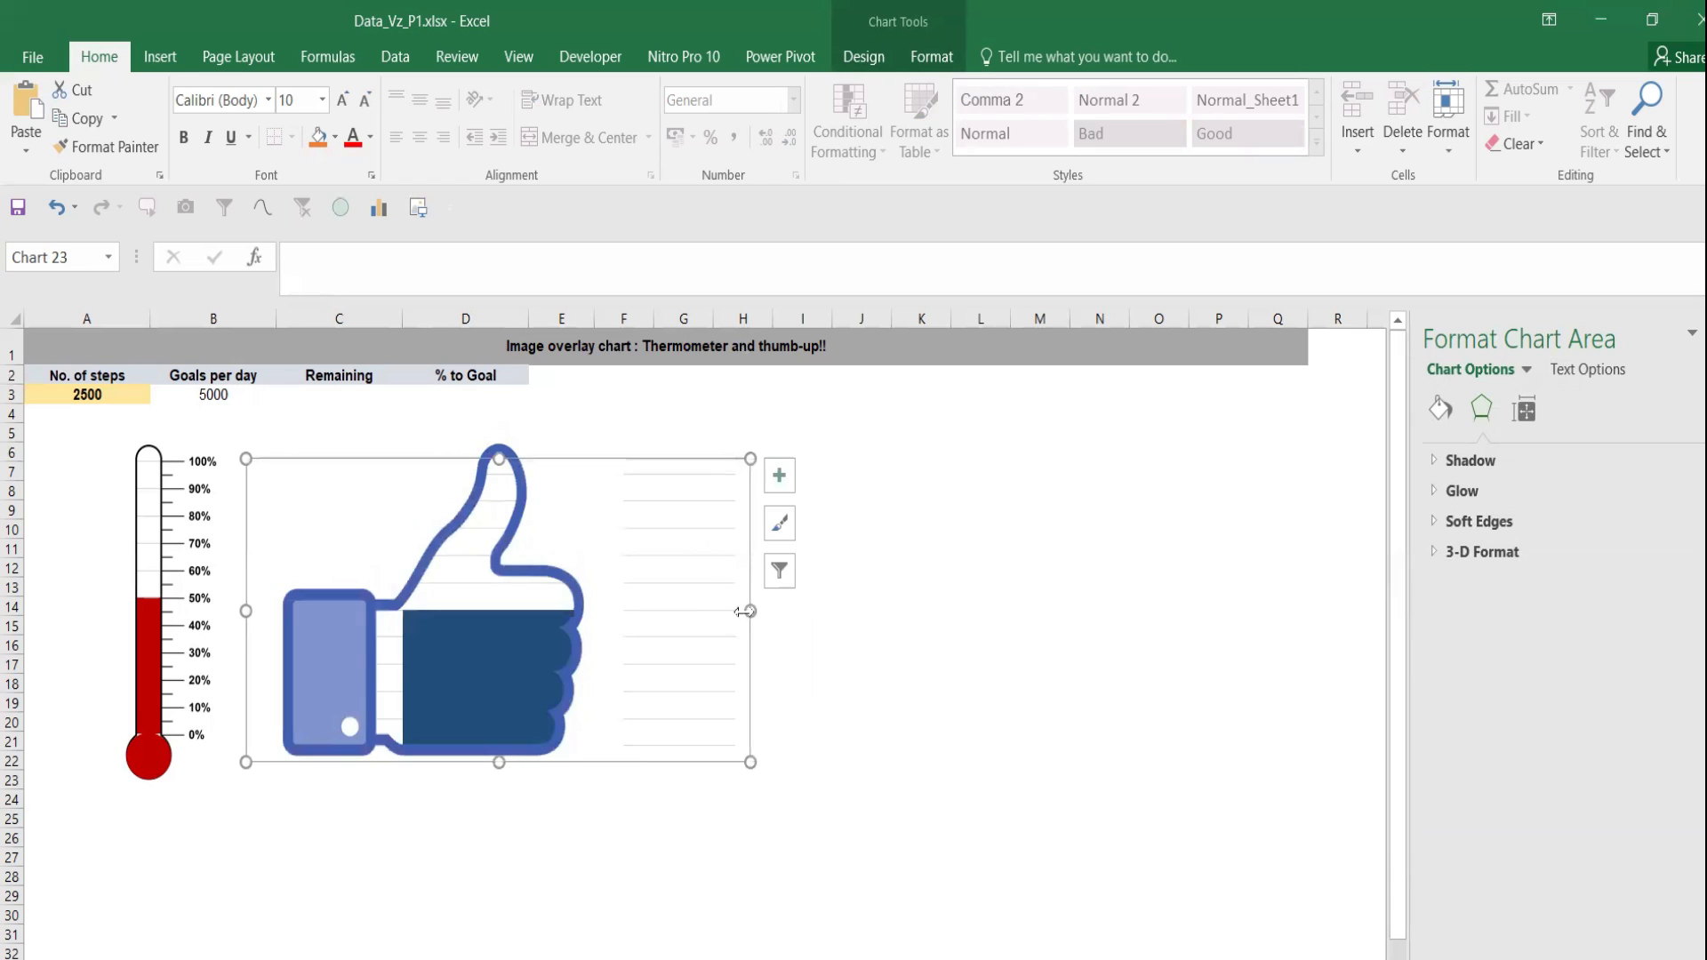
Nudge the thumbs-up picture right and narrow it slightly so the blue column fills the hand from cuff to fingers
{"action": "left_click_drag", "start_coordinate": [363, 669], "coordinate": [383, 665]}
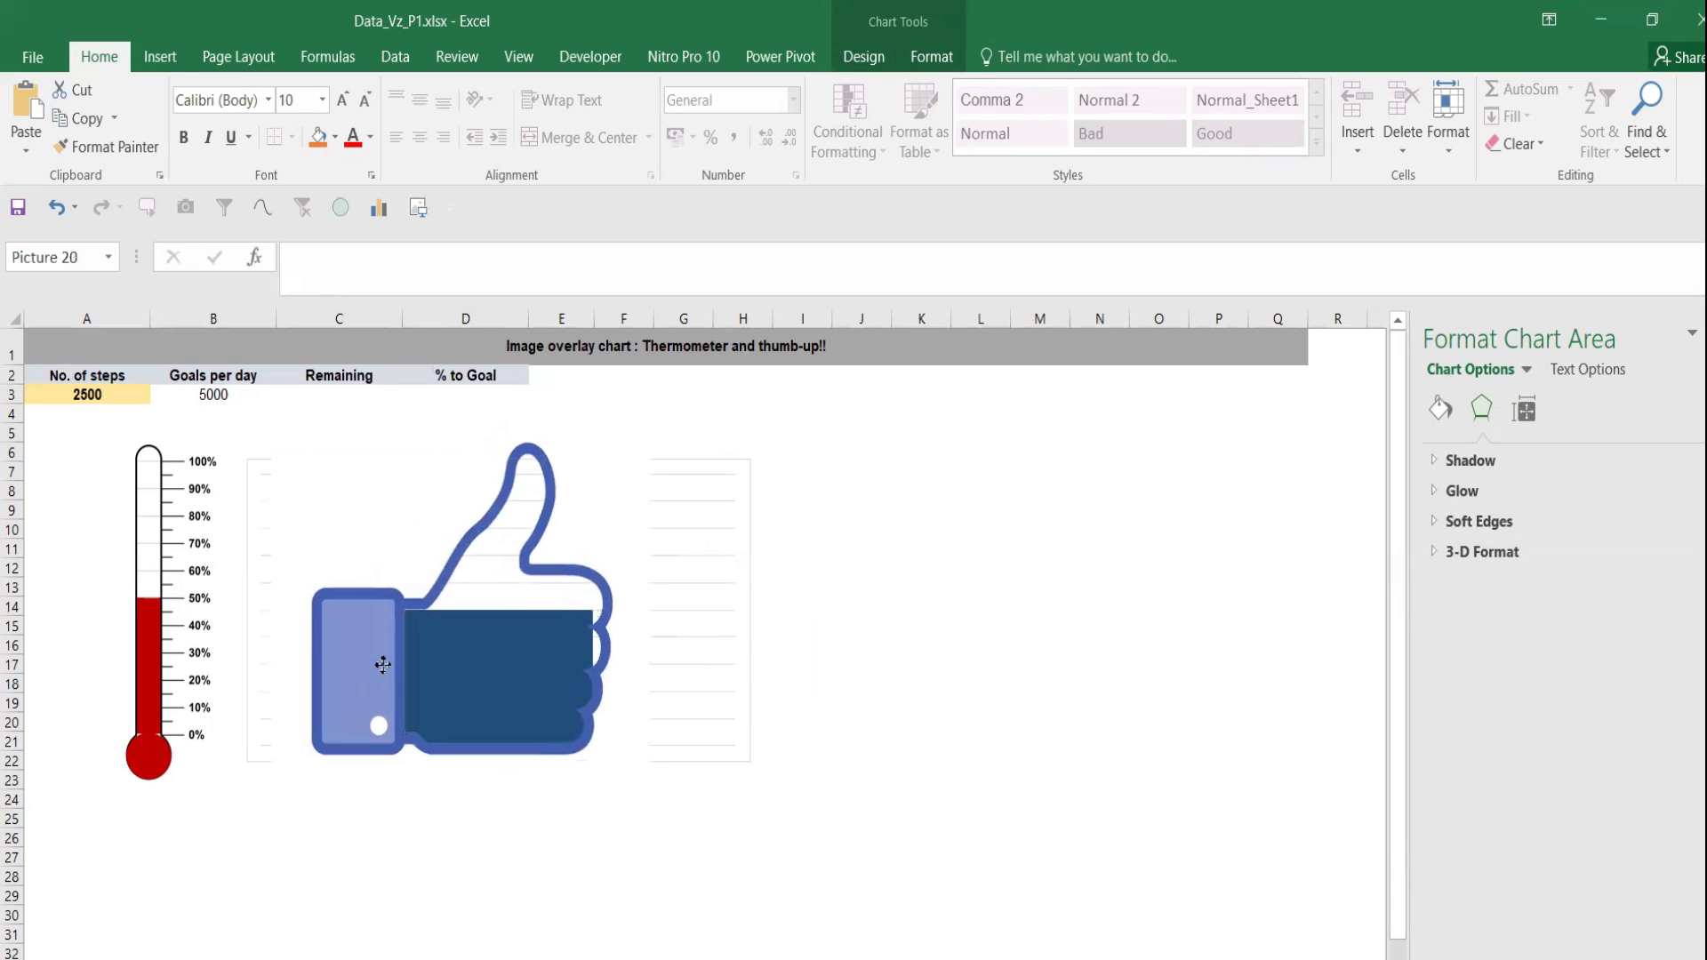
{"action": "left_click_drag", "start_coordinate": [659, 600], "coordinate": [645, 596]}
{"action": "left_click_drag", "start_coordinate": [412, 643], "coordinate": [414, 645]}
{"action": "left_click", "coordinate": [655, 599]}
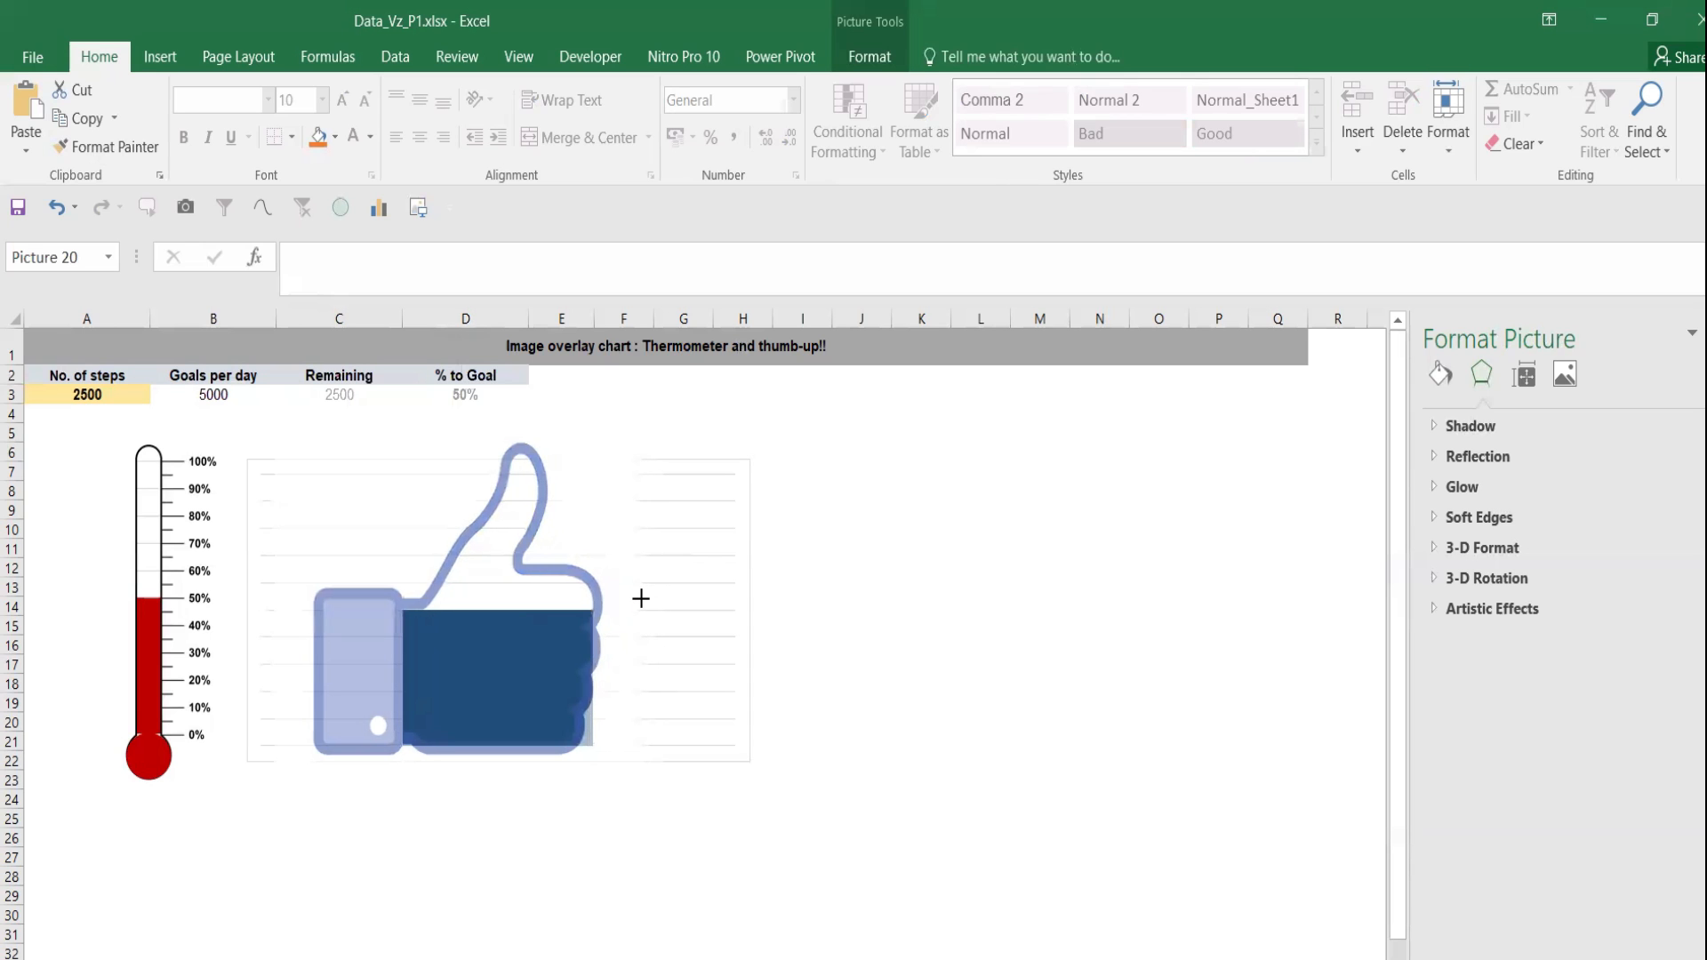
{"action": "left_click", "coordinate": [998, 610]}
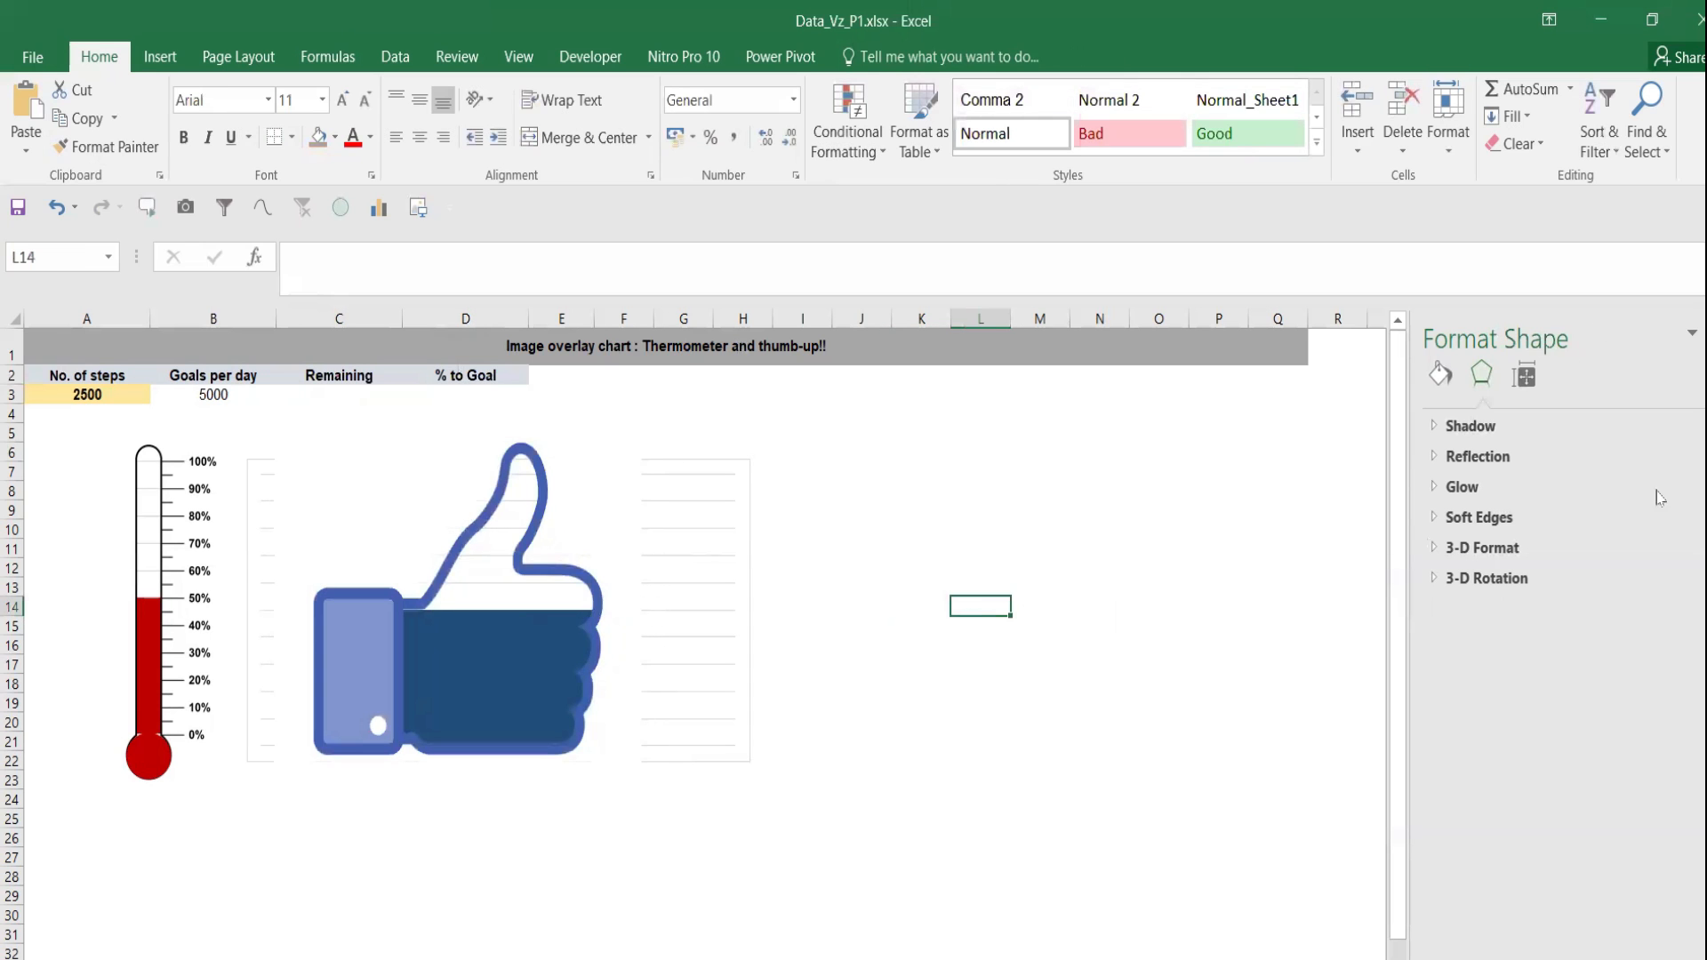
Stretch the blue column chart upward so its upper edge reaches the tip of the thumb
{"action": "left_click", "coordinate": [478, 683]}
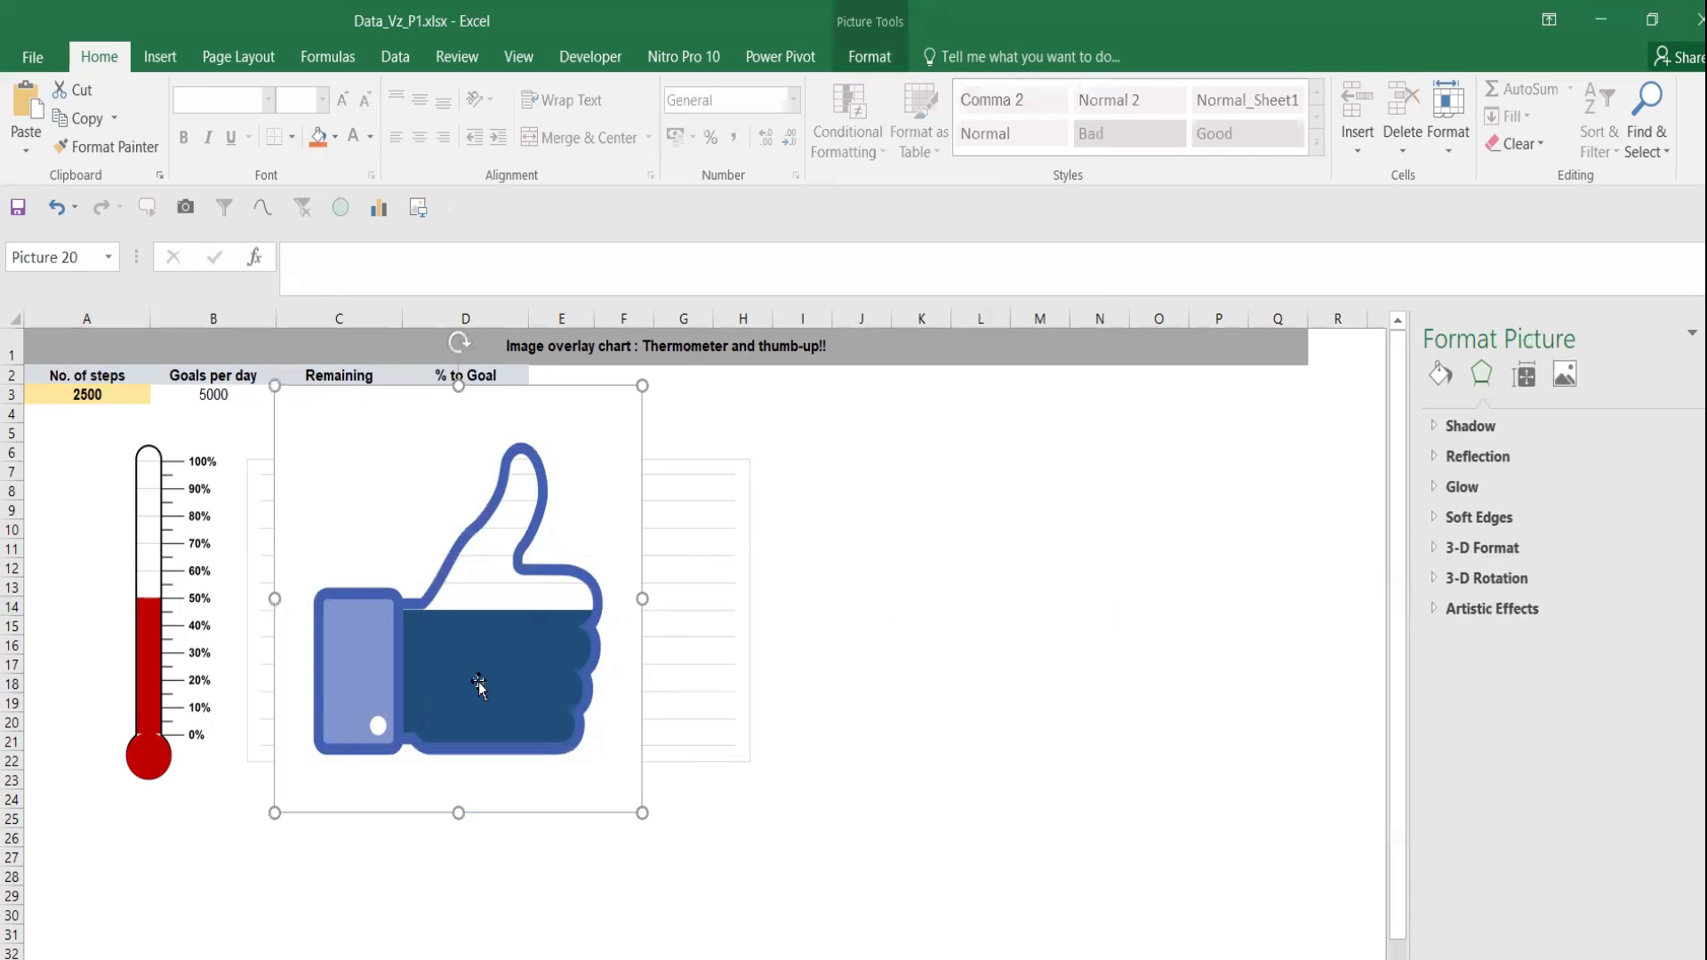
{"action": "left_click", "coordinate": [17, 613]}
{"action": "left_click", "coordinate": [12, 599]}
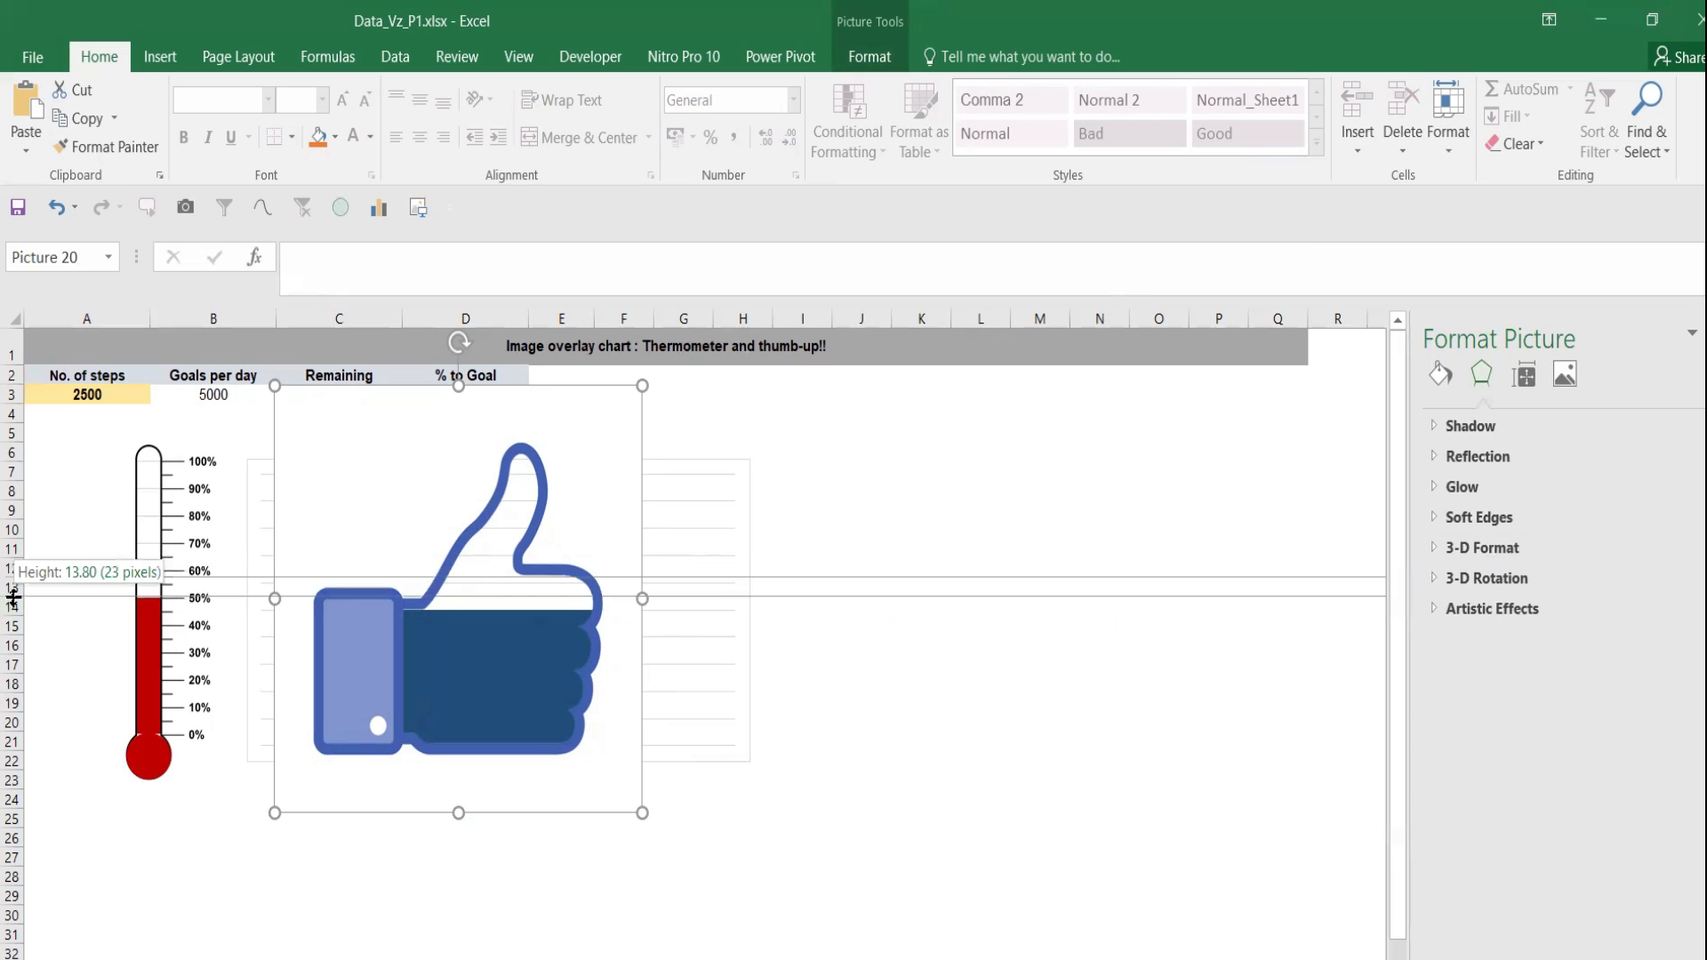
{"action": "left_click", "coordinate": [698, 551]}
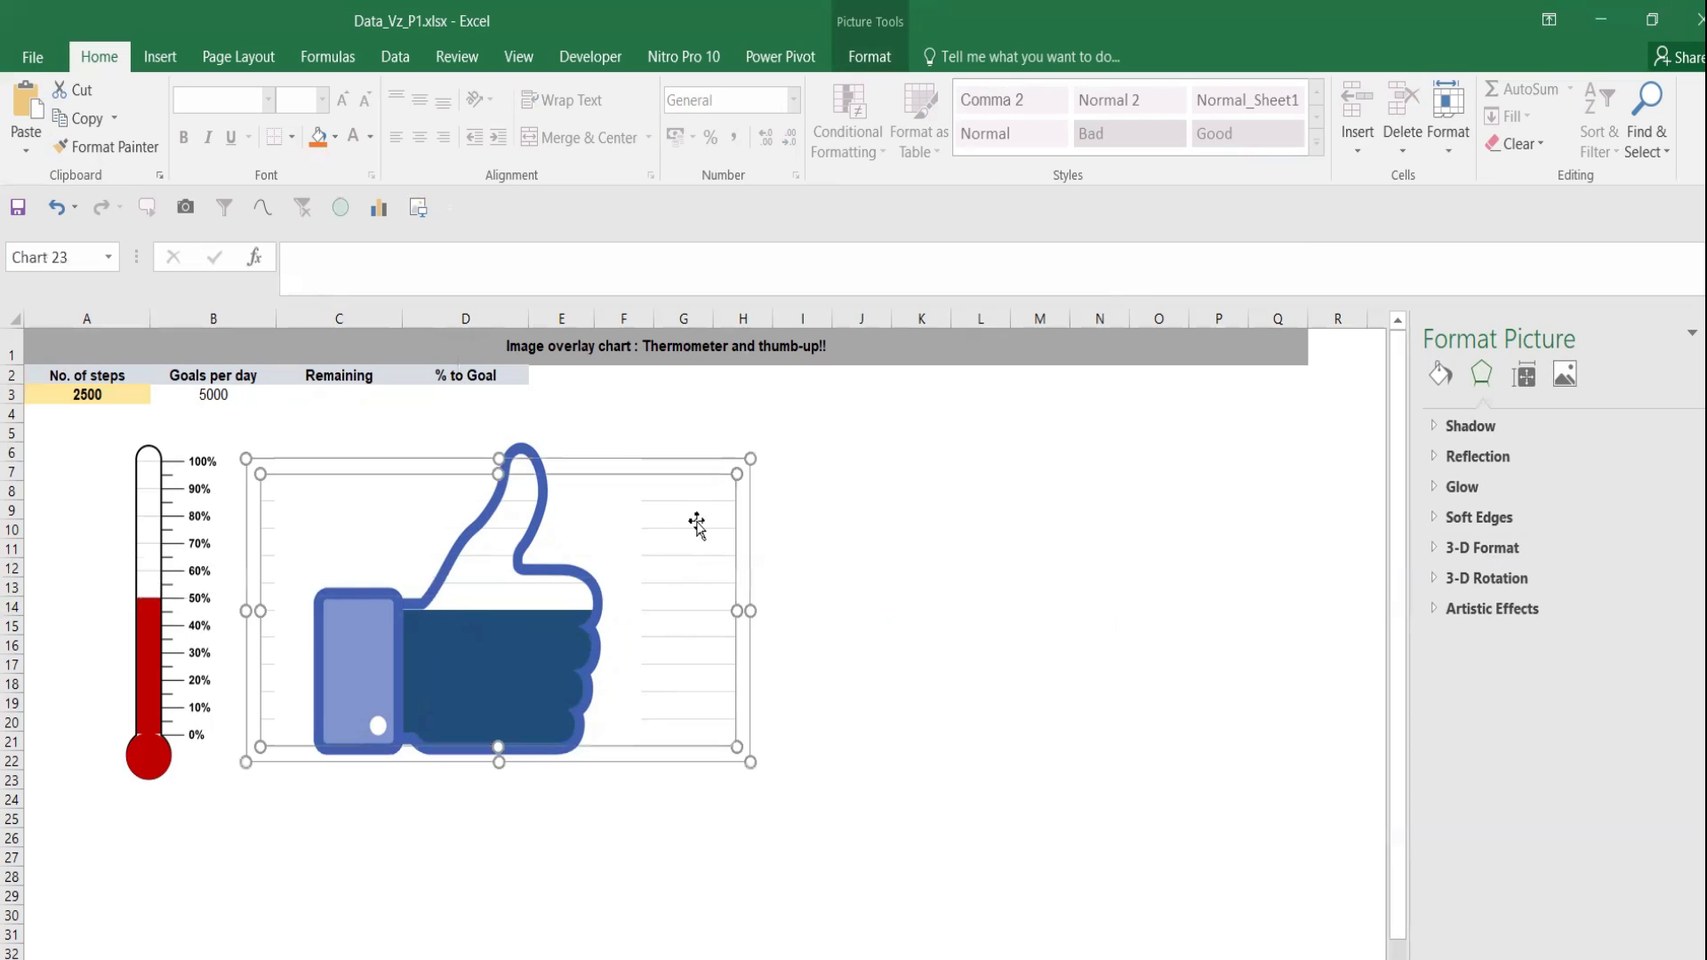
{"action": "left_click", "coordinate": [459, 671]}
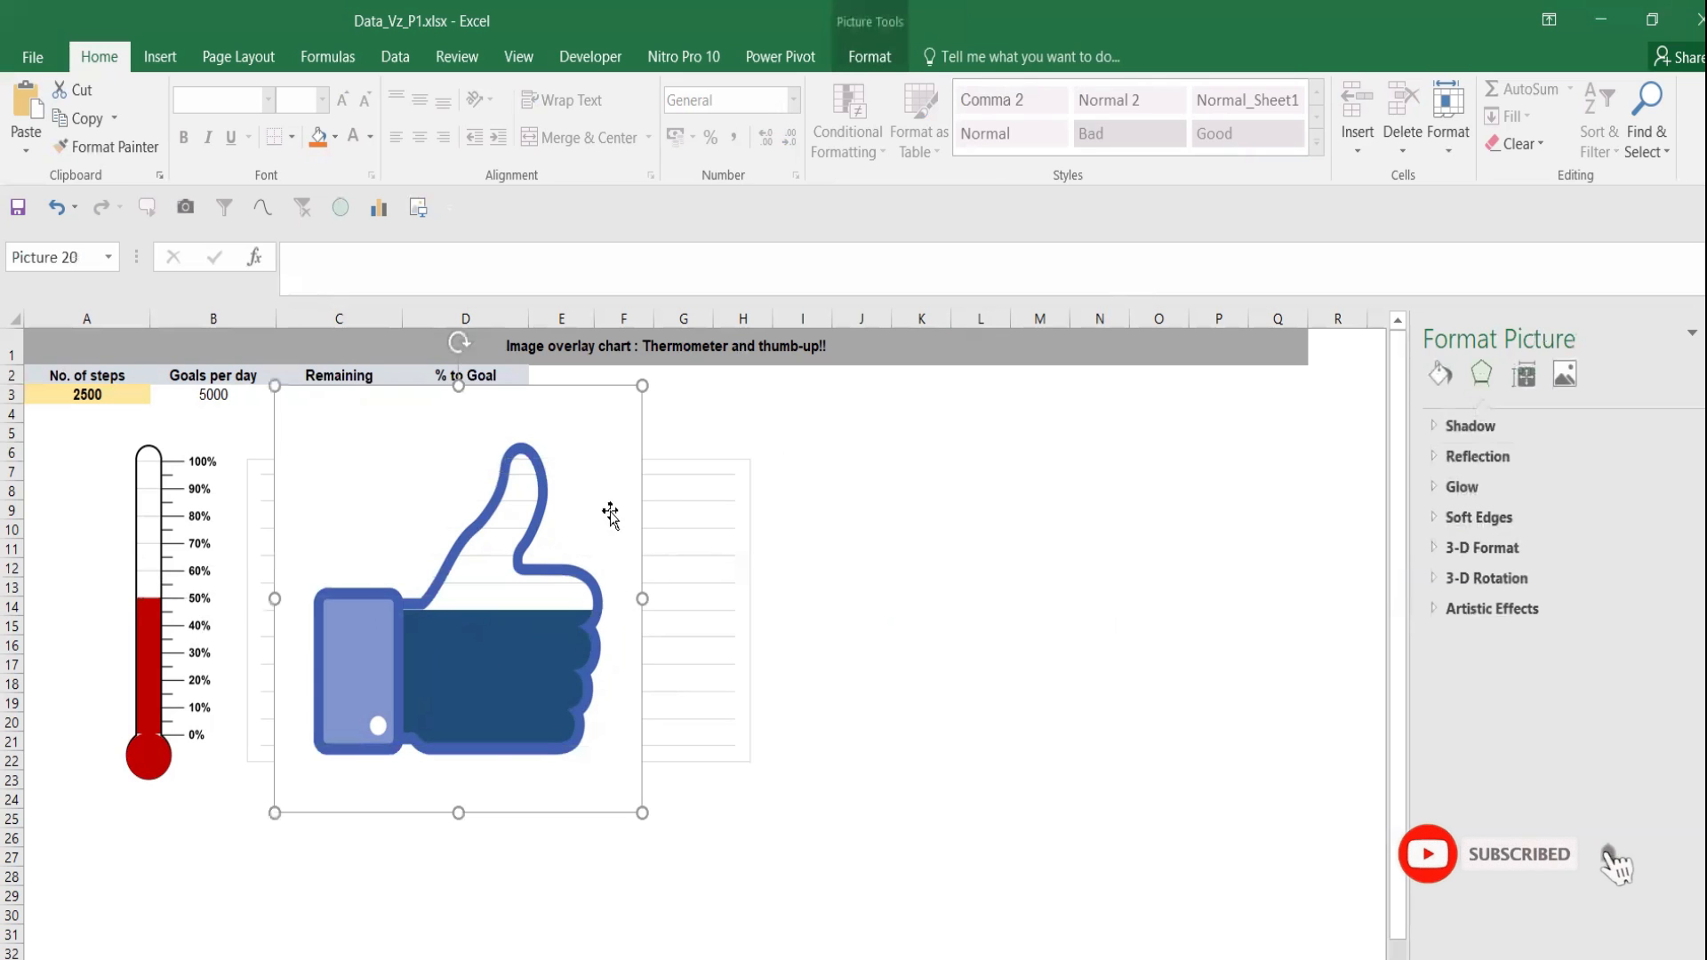
{"action": "left_click", "coordinate": [725, 475]}
{"action": "left_click_drag", "start_coordinate": [501, 459], "coordinate": [500, 445]}
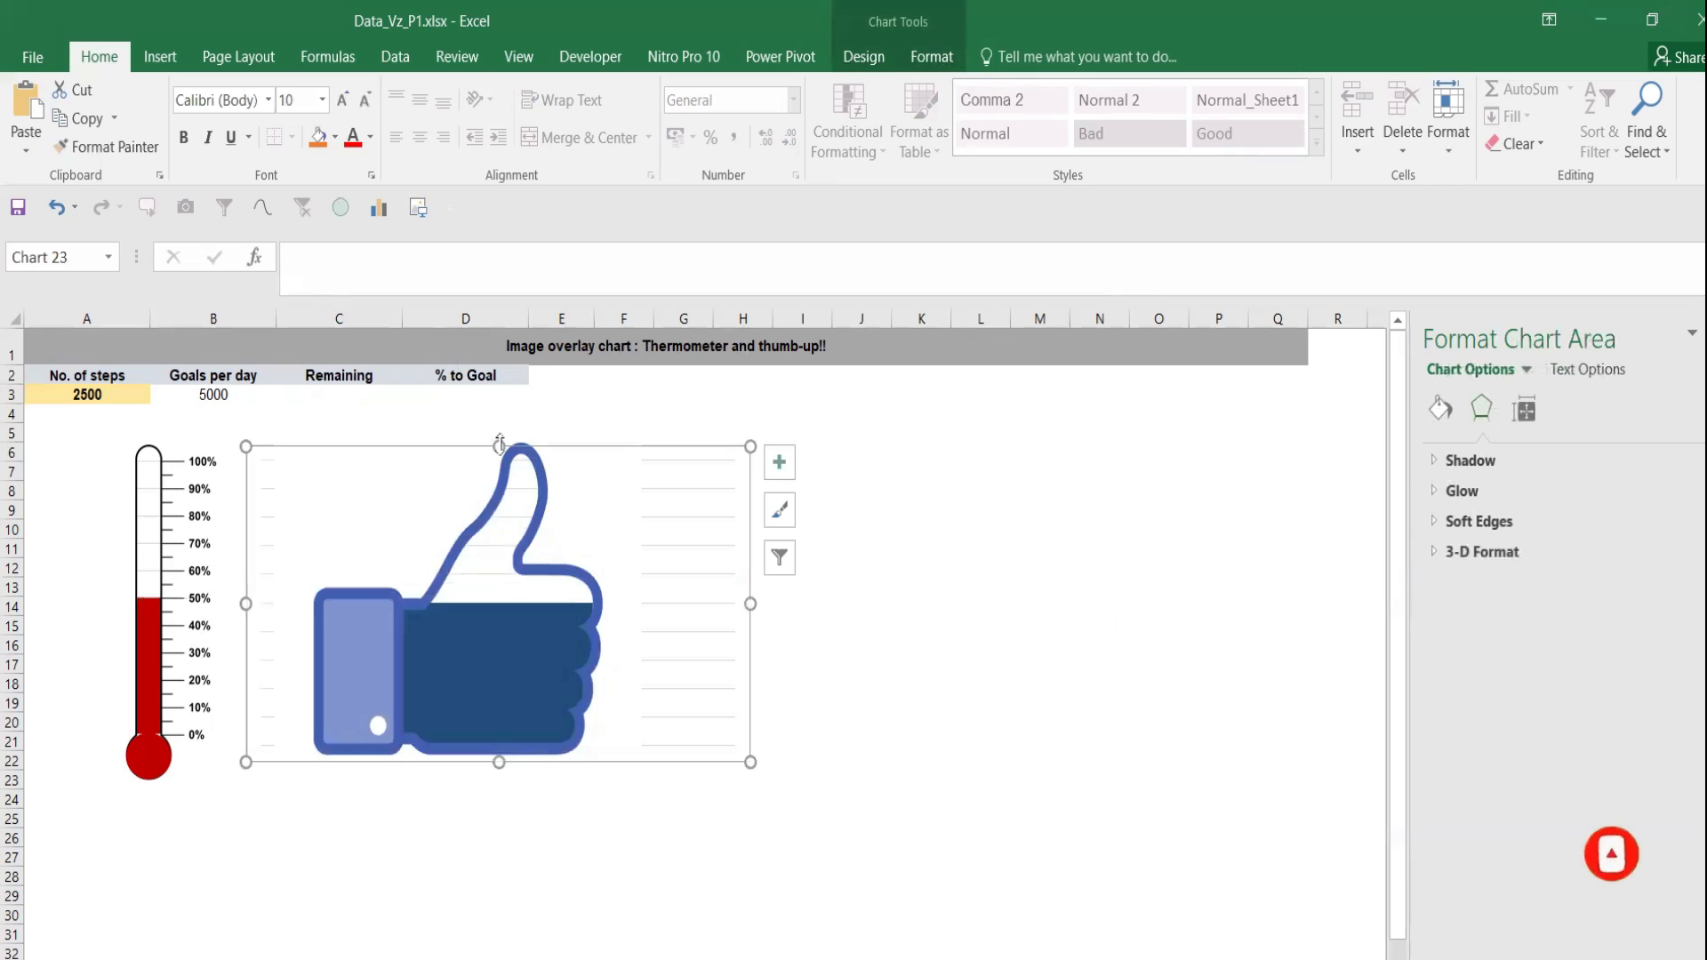
Raise the blue column chart's upper edge slightly further, checking its fill level against the thermometer's 50% mark
{"action": "left_click", "coordinate": [19, 614]}
{"action": "left_click", "coordinate": [16, 594]}
{"action": "left_click", "coordinate": [16, 592]}
{"action": "left_click", "coordinate": [764, 682]}
{"action": "left_click", "coordinate": [711, 688]}
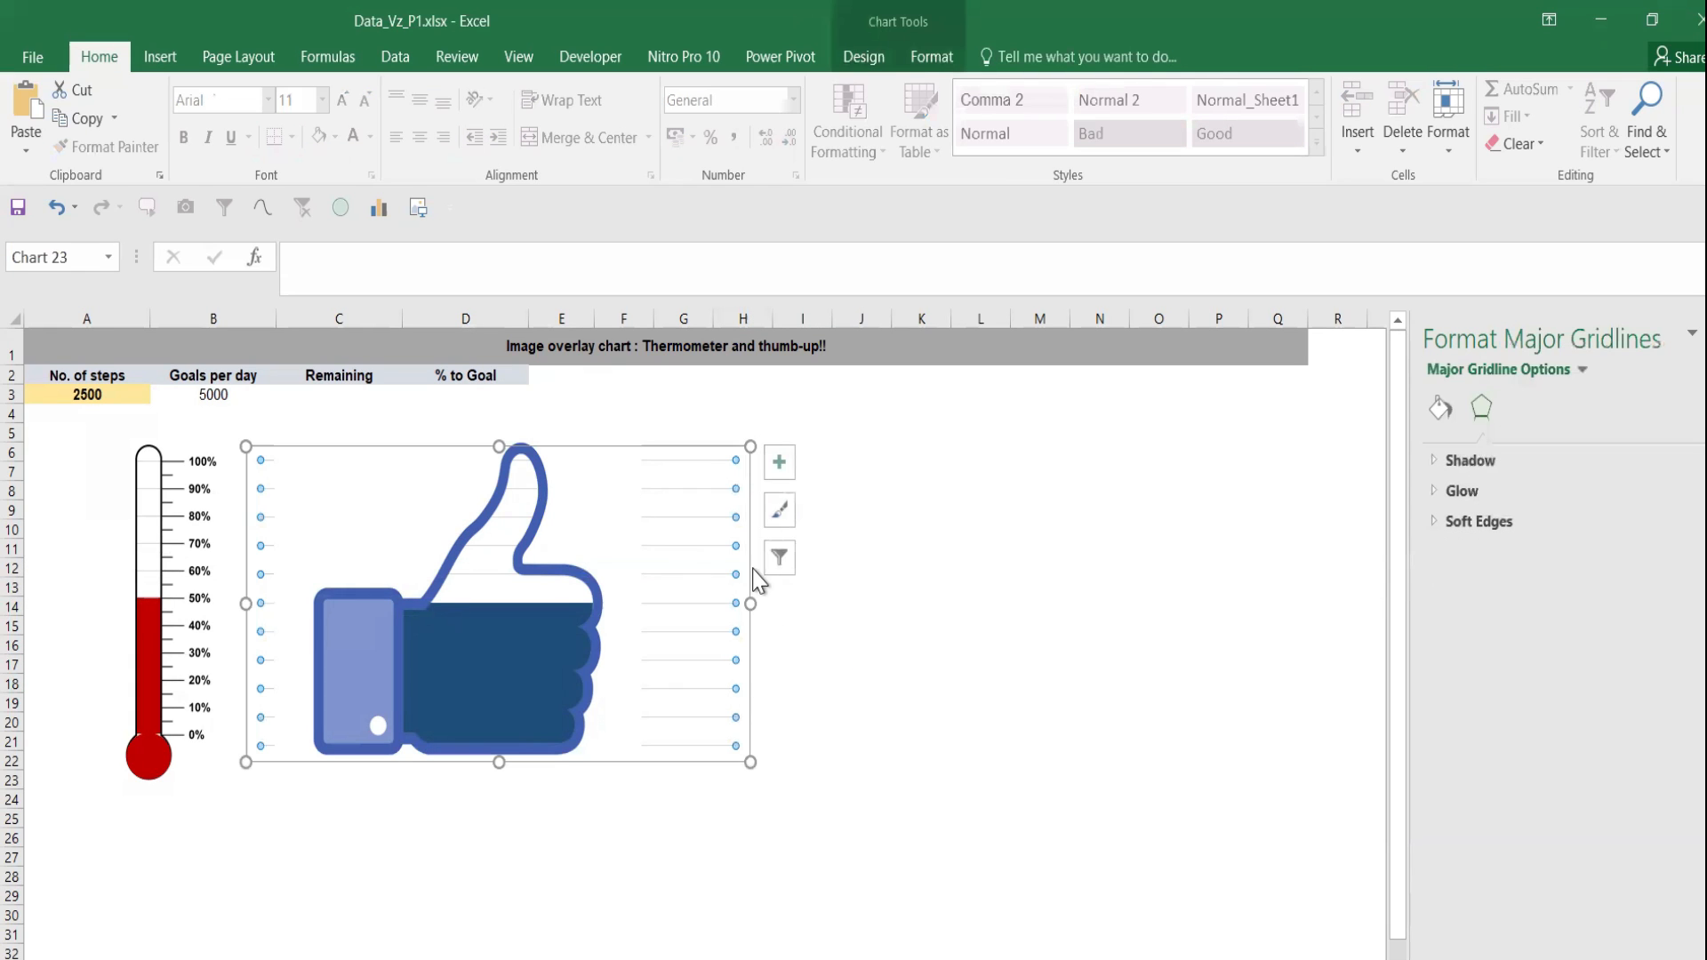
{"action": "left_click", "coordinate": [816, 782]}
{"action": "left_click", "coordinate": [713, 750]}
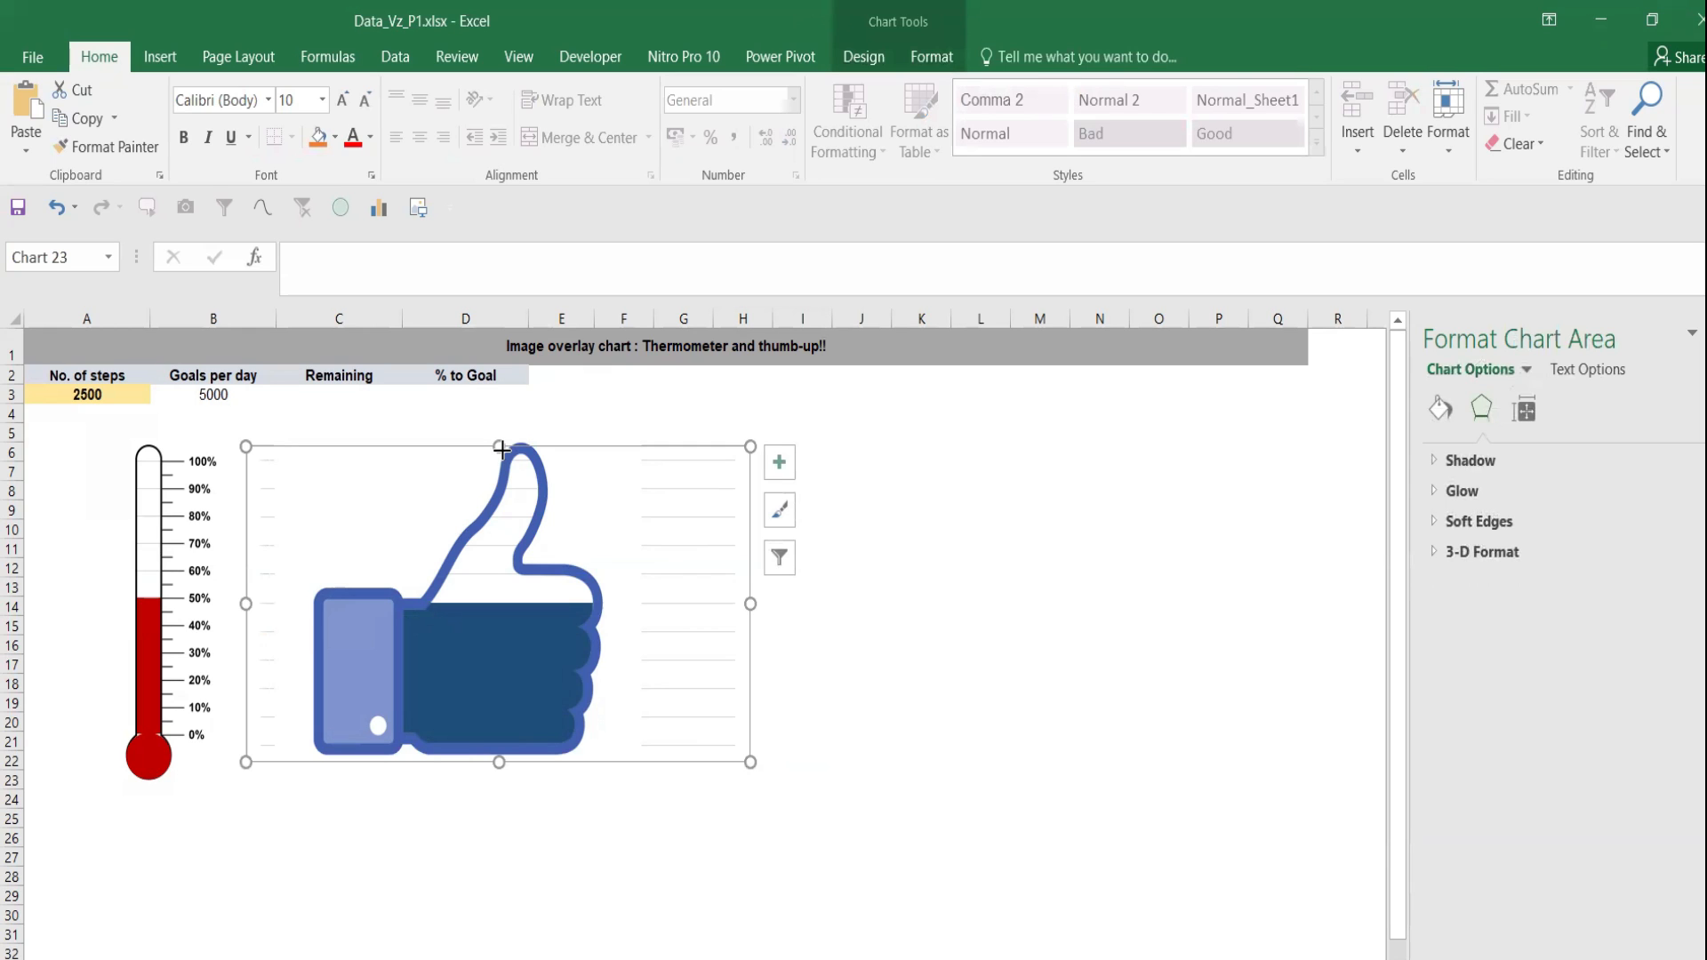
{"action": "left_click_drag", "start_coordinate": [502, 448], "coordinate": [499, 442]}
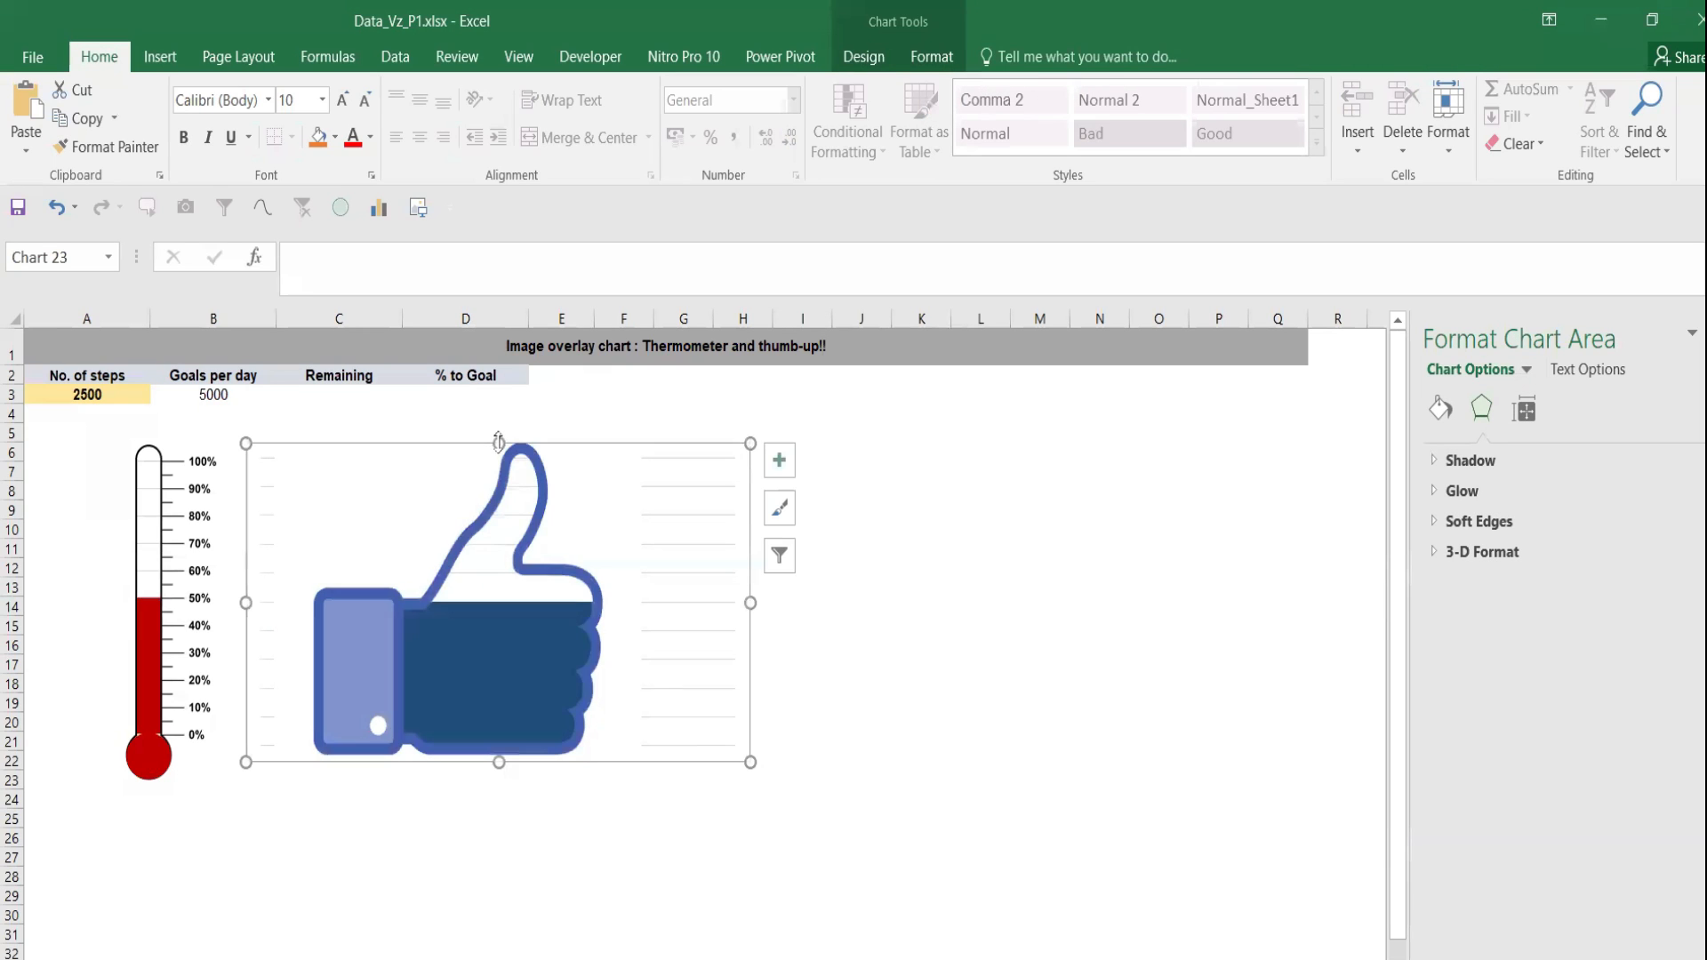
{"action": "left_click_drag", "start_coordinate": [17, 592], "coordinate": [17, 592]}
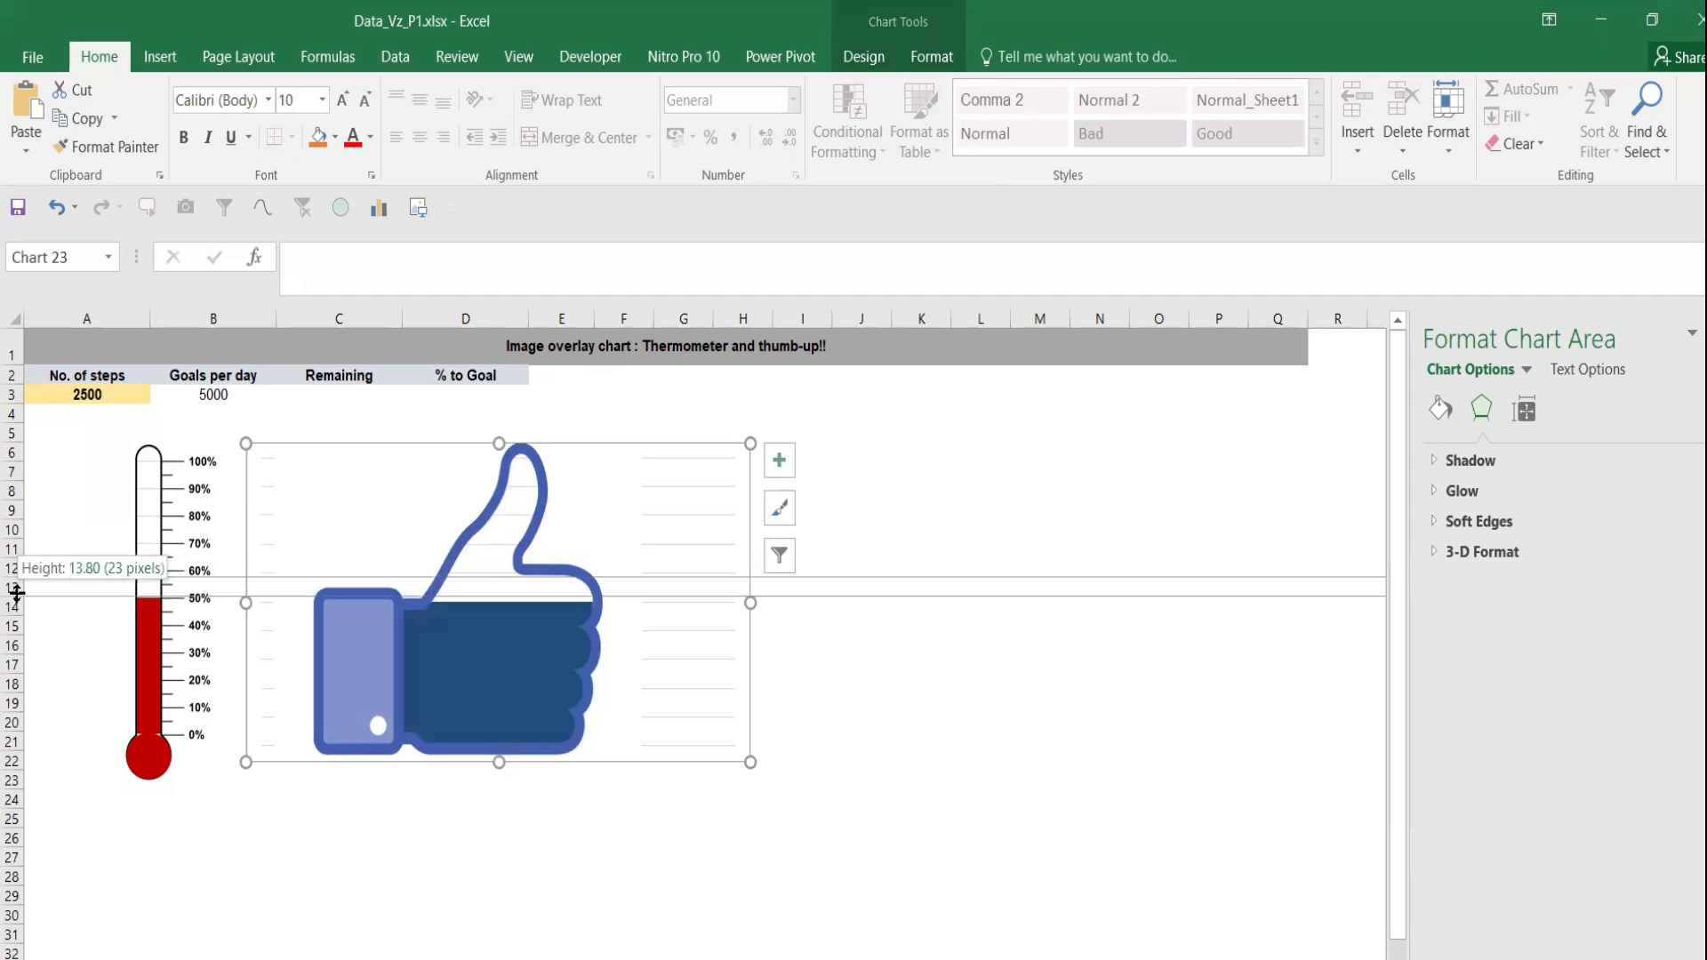
Nudge the plot area of the blue column chart slightly left and delete its major gridlines
{"action": "left_click", "coordinate": [1079, 642]}
{"action": "left_click", "coordinate": [708, 672]}
{"action": "left_click_drag", "start_coordinate": [713, 668], "coordinate": [666, 673]}
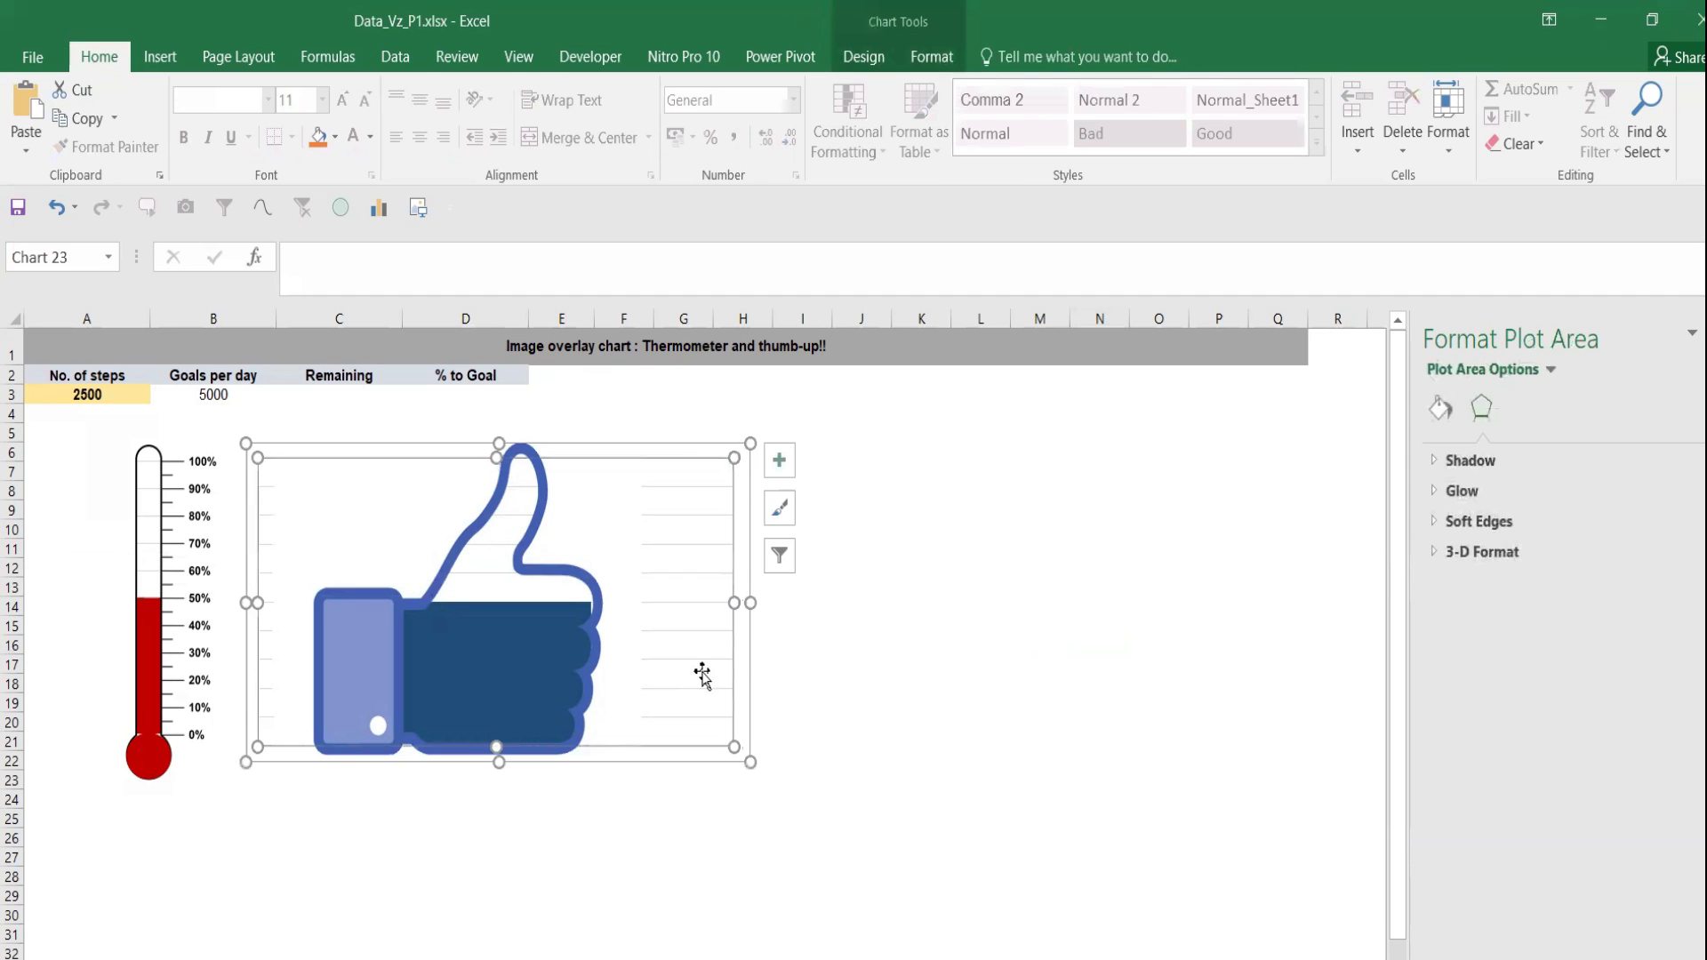
{"action": "left_click", "coordinate": [718, 718]}
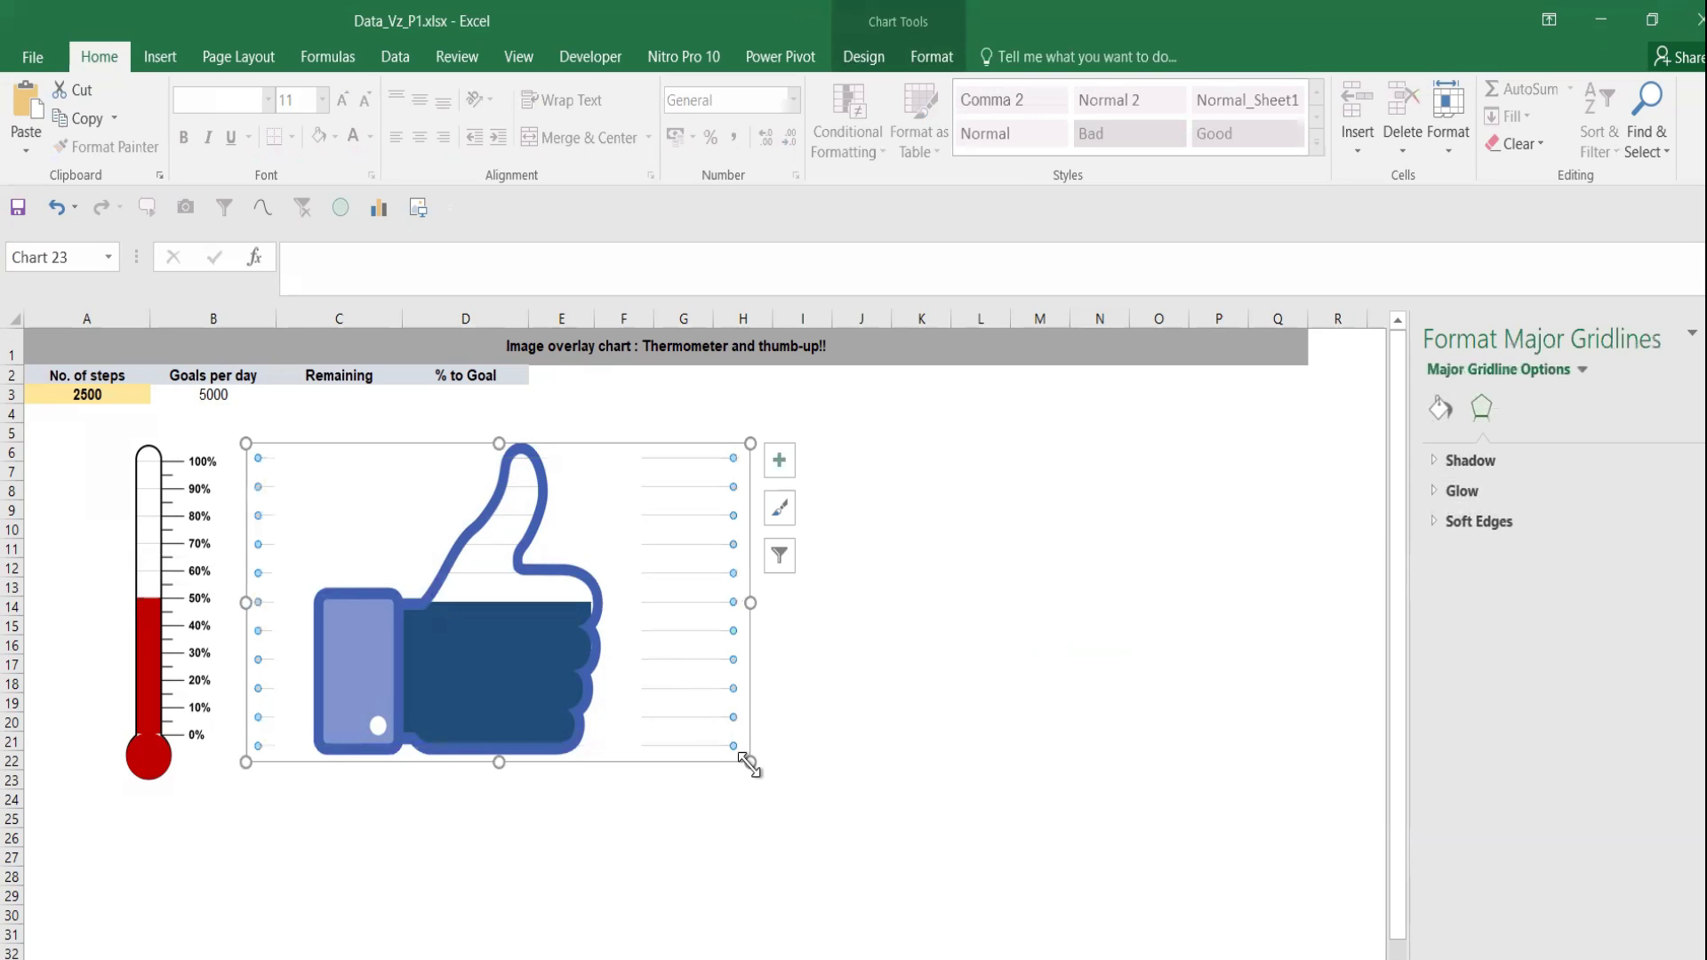
{"action": "left_click", "coordinate": [740, 763]}
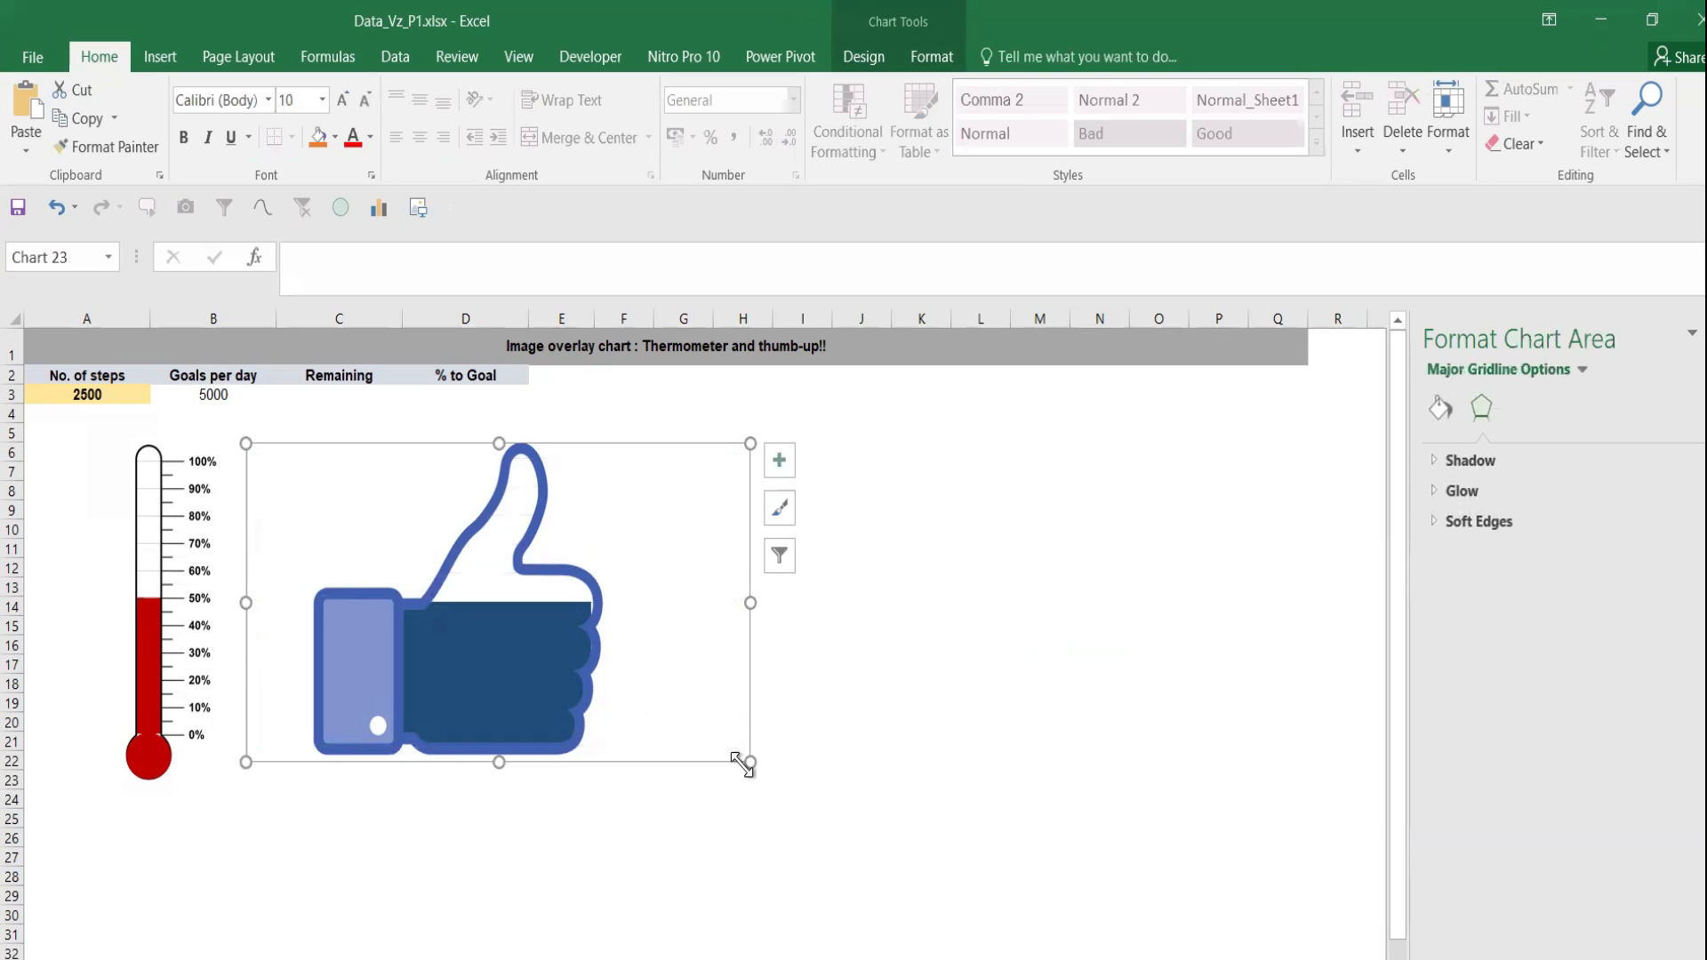
Format the plot area behind the thumbs-up picture with no fill and no border line
{"action": "left_click", "coordinate": [676, 642]}
{"action": "left_click", "coordinate": [1439, 413]}
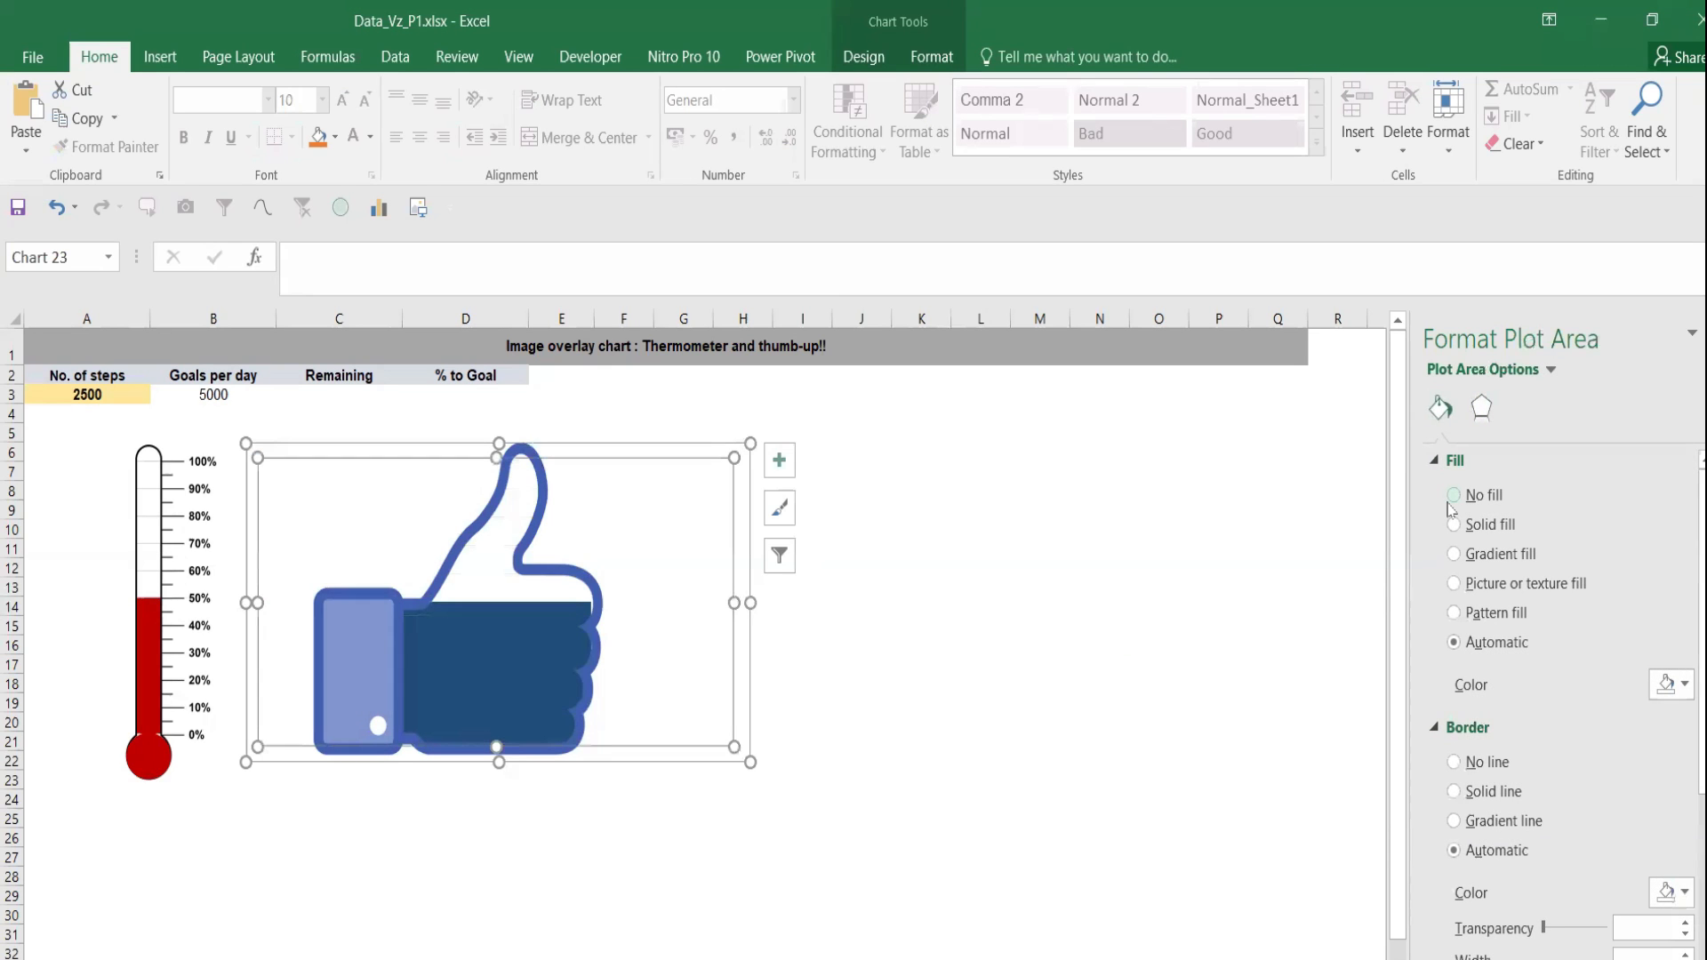
{"action": "left_click", "coordinate": [1455, 498]}
{"action": "left_click", "coordinate": [1468, 746]}
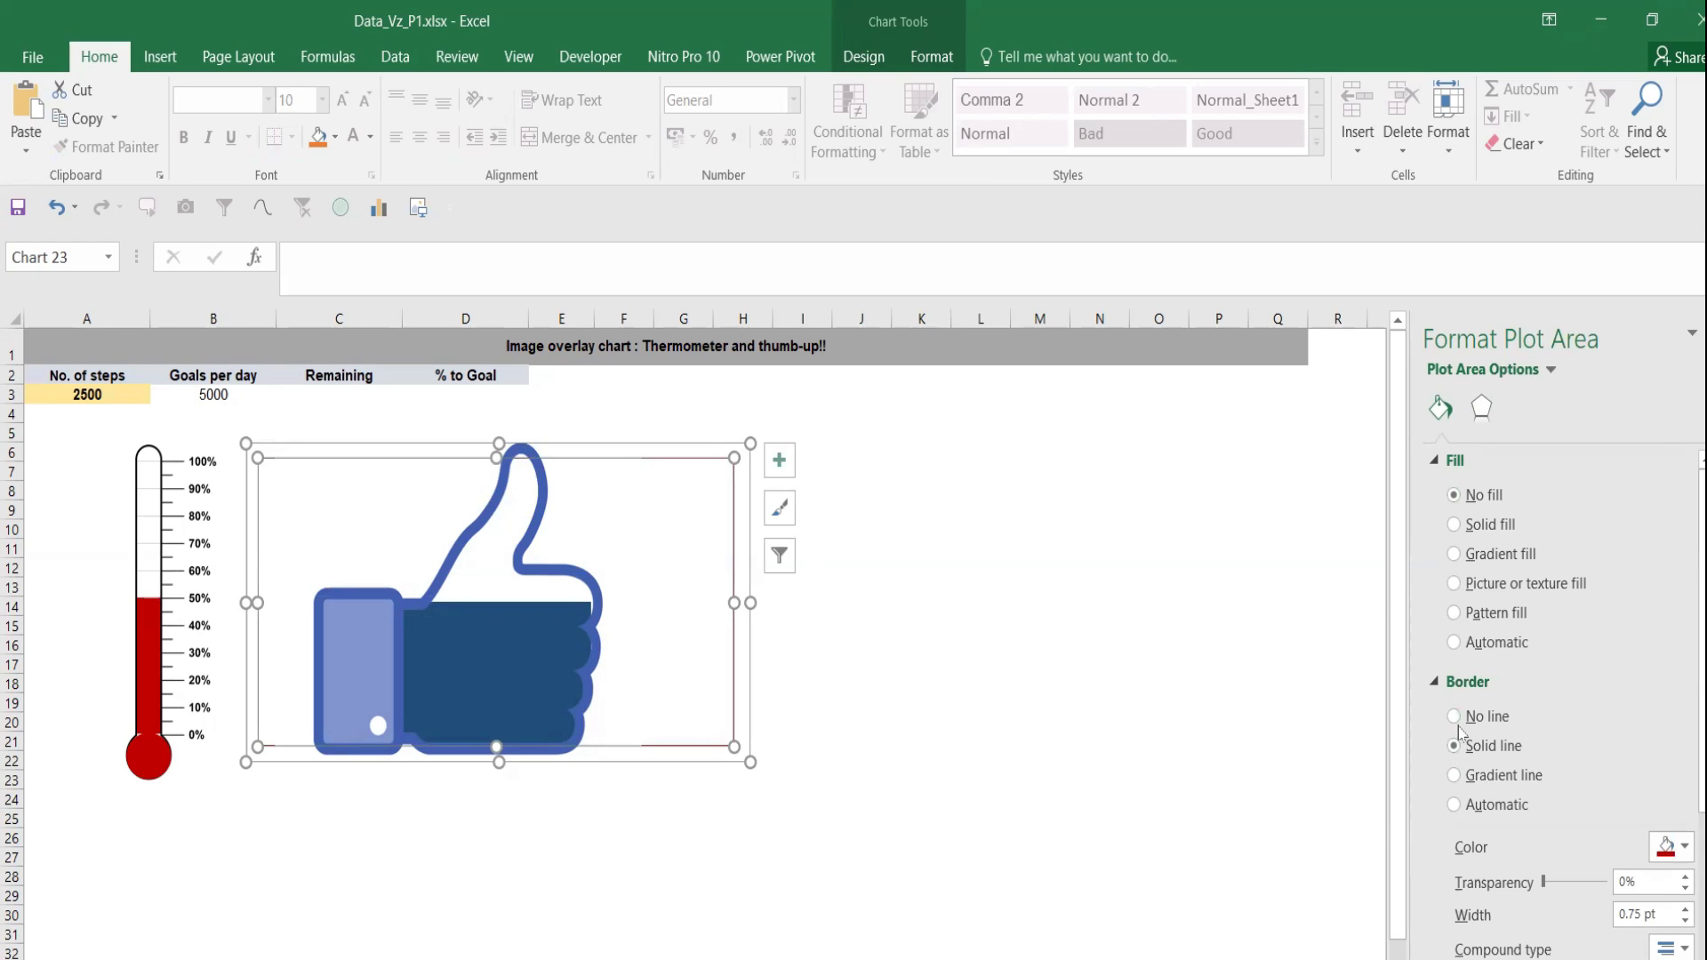
{"action": "left_click", "coordinate": [921, 665]}
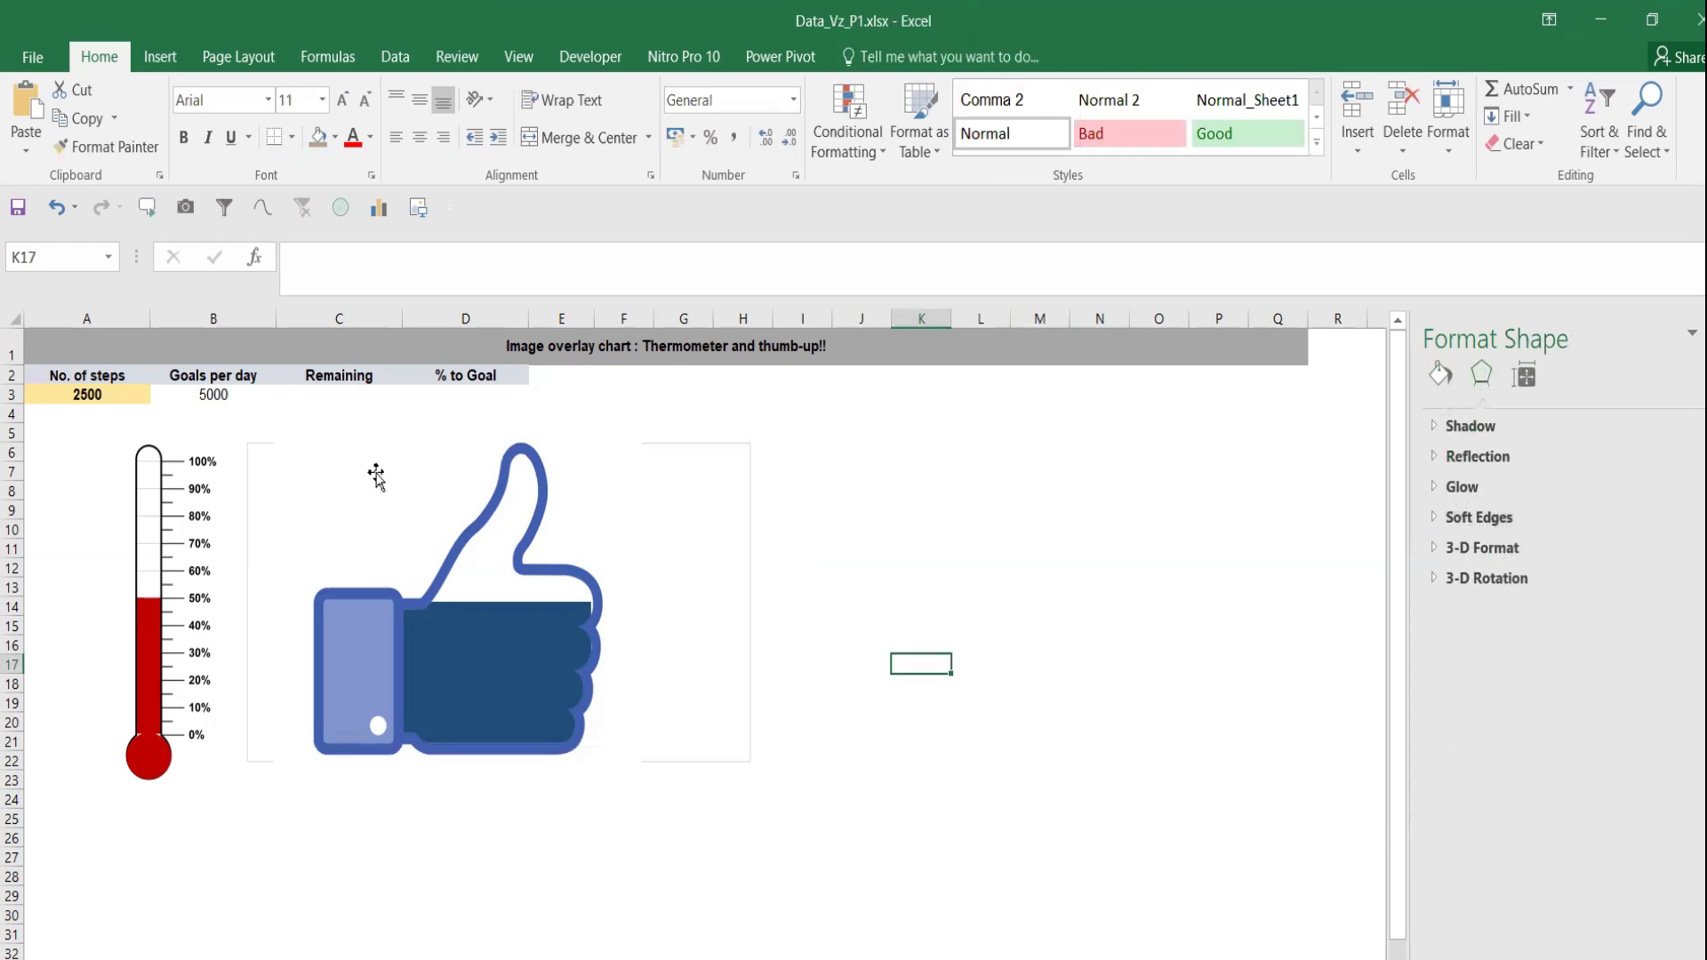
Enter =RANDBETWEEN(1000,5000) in cell A3 to generate a random number of steps
{"action": "left_click", "coordinate": [553, 440]}
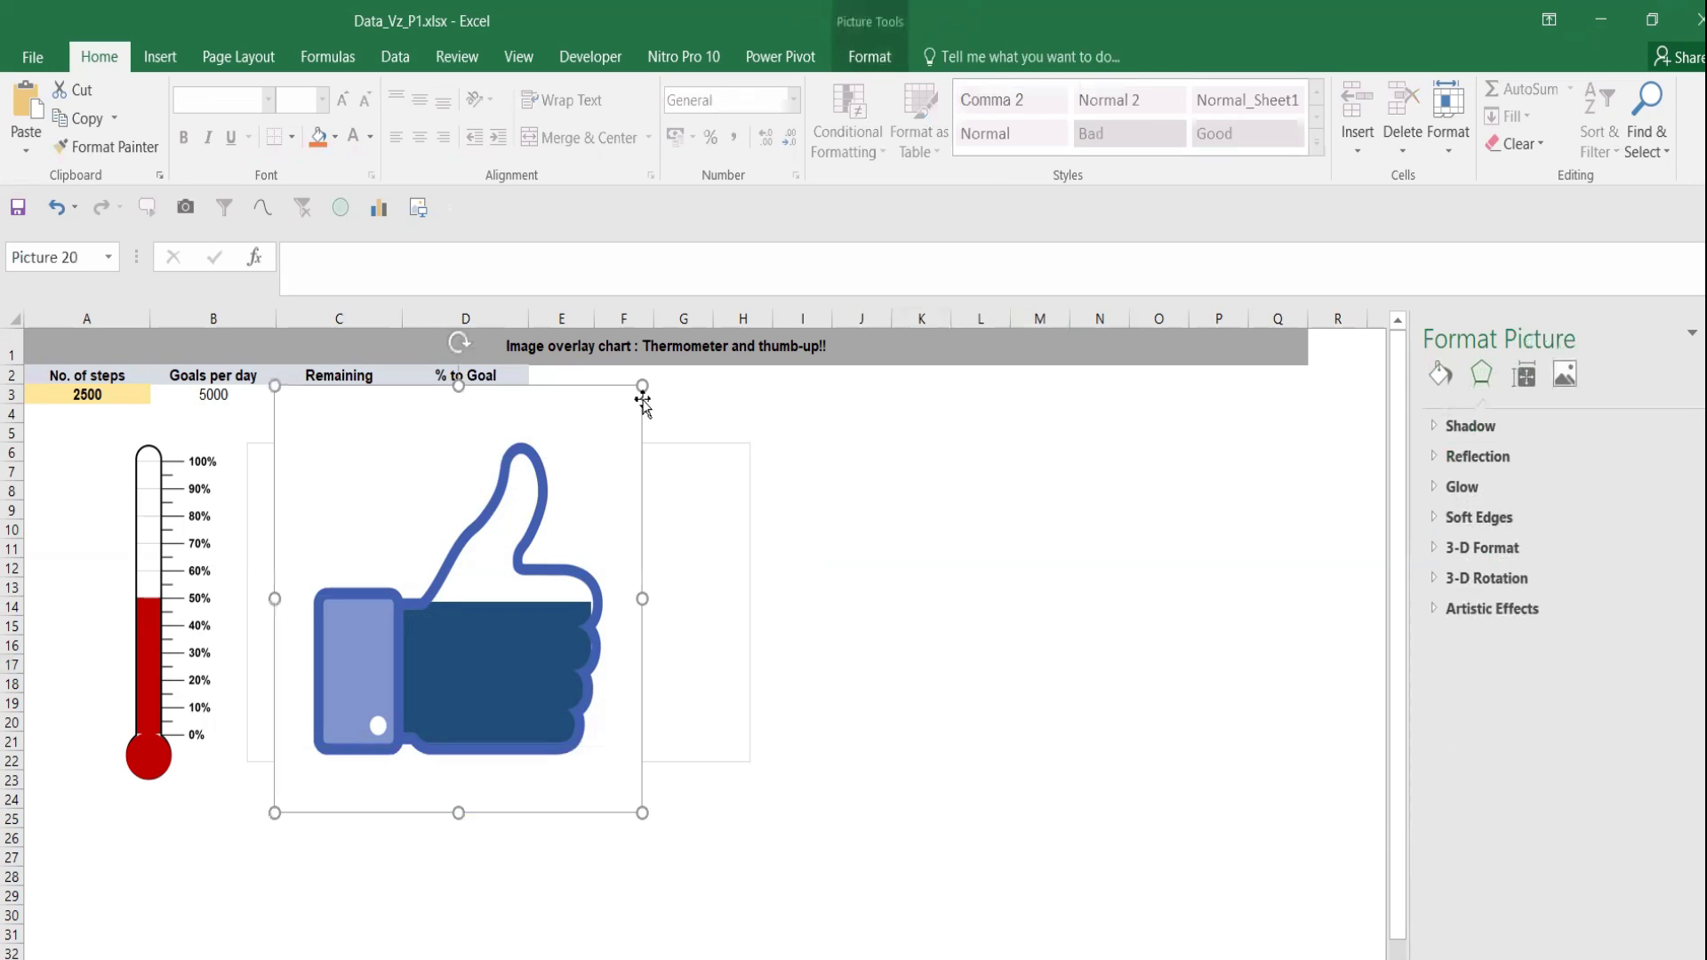
{"action": "left_click", "coordinate": [680, 481]}
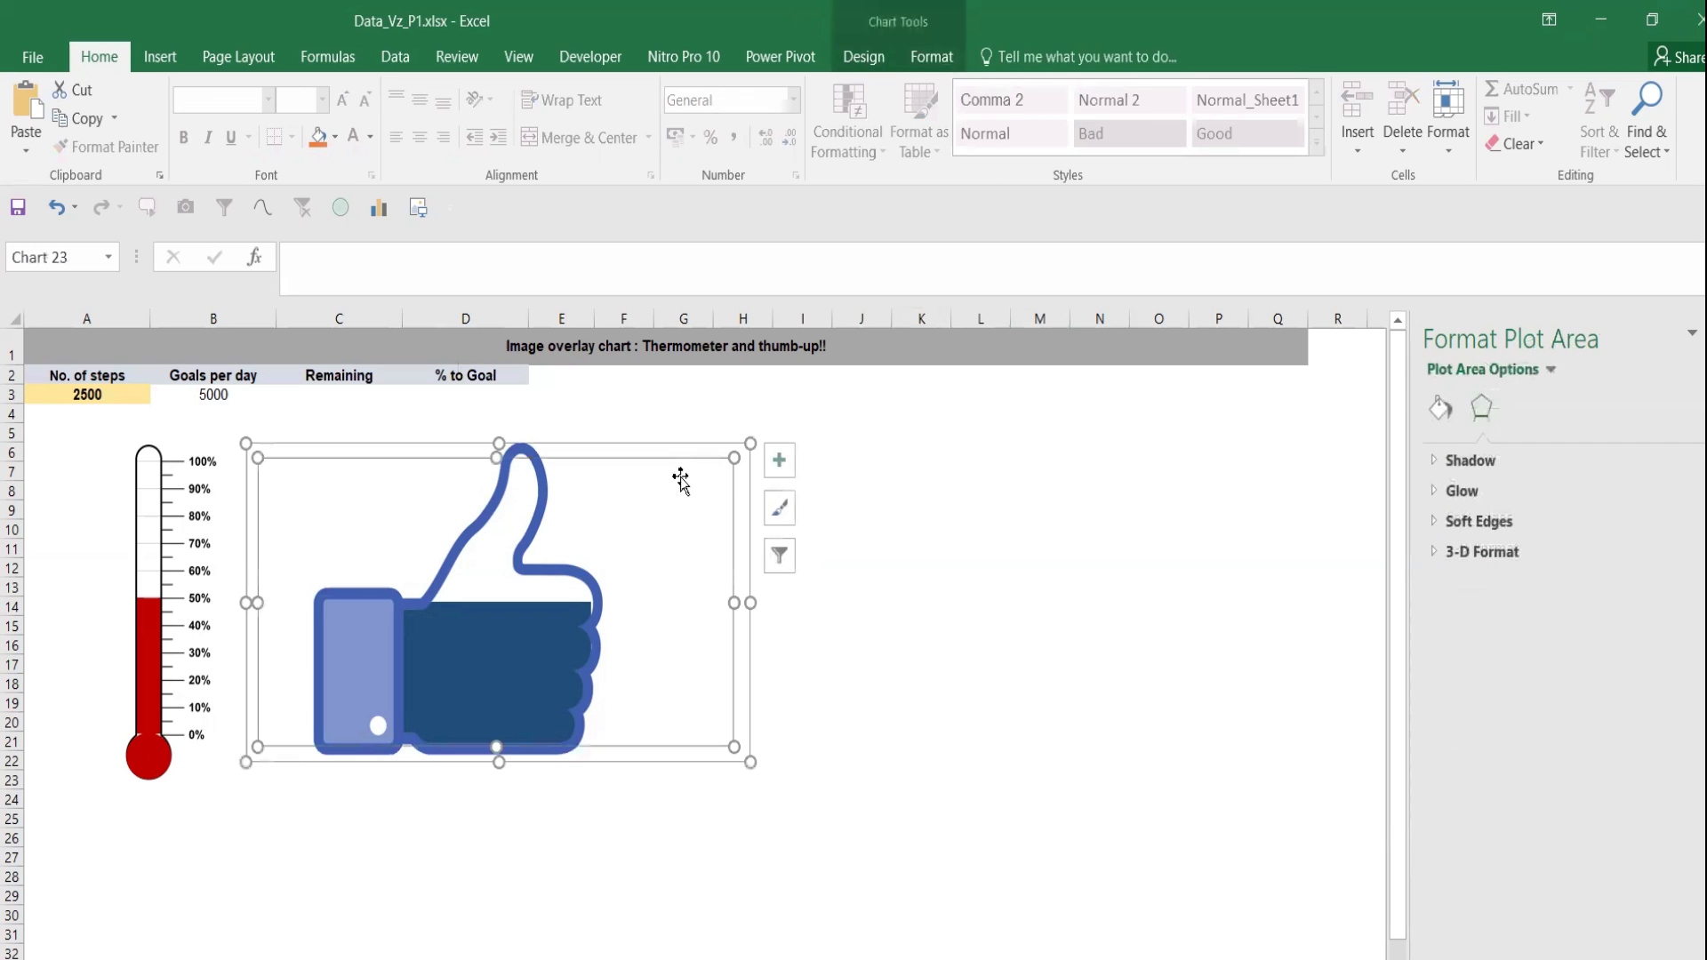
{"action": "left_click", "coordinate": [99, 399]}
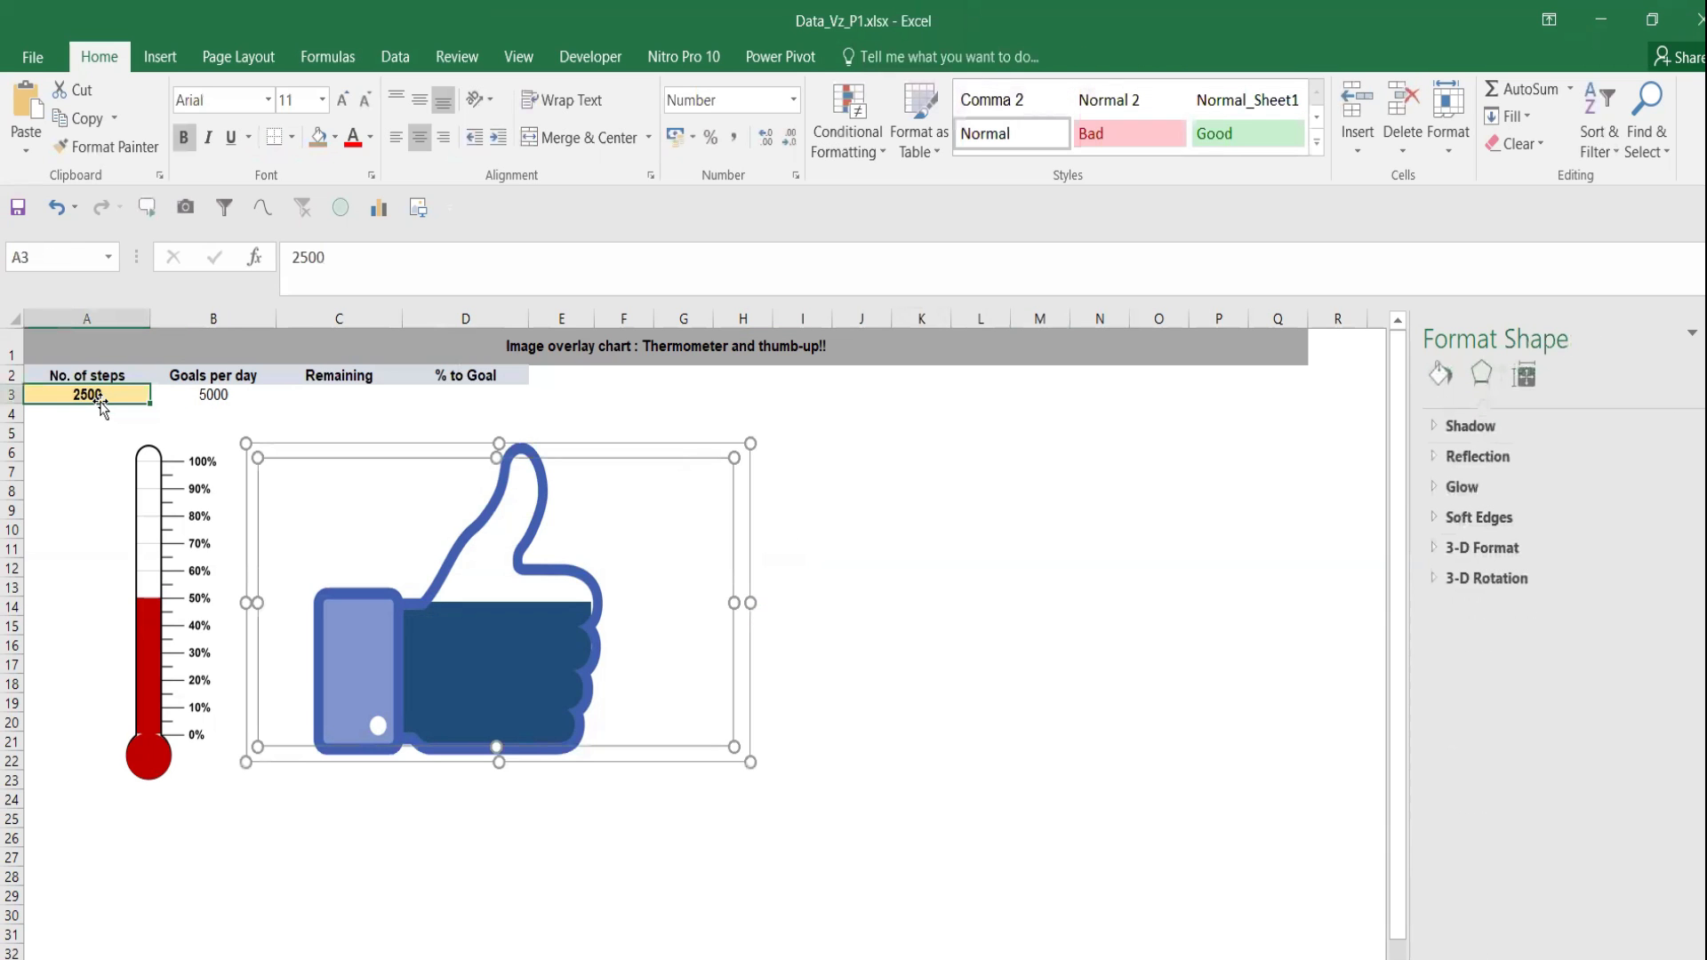
{"action": "type", "text": "=ran"}
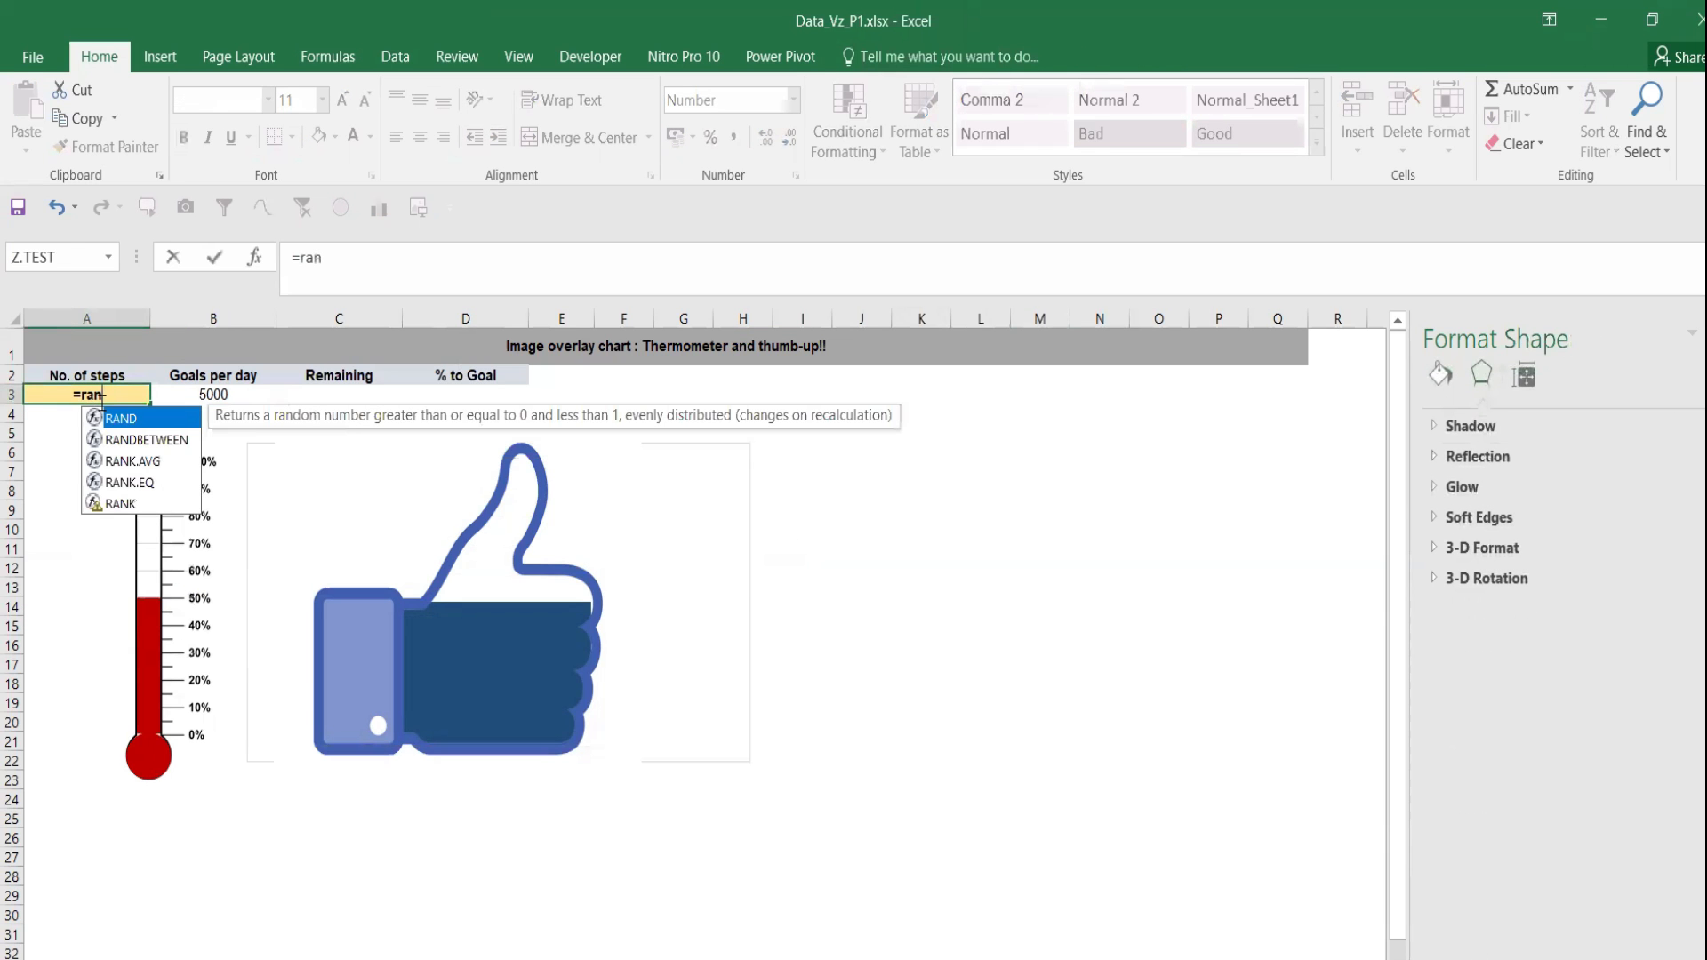
{"action": "key", "text": "Down"}
{"action": "key", "text": "Tab"}
{"action": "type", "text": "1000,5000)"}
{"action": "key", "text": "Return"}
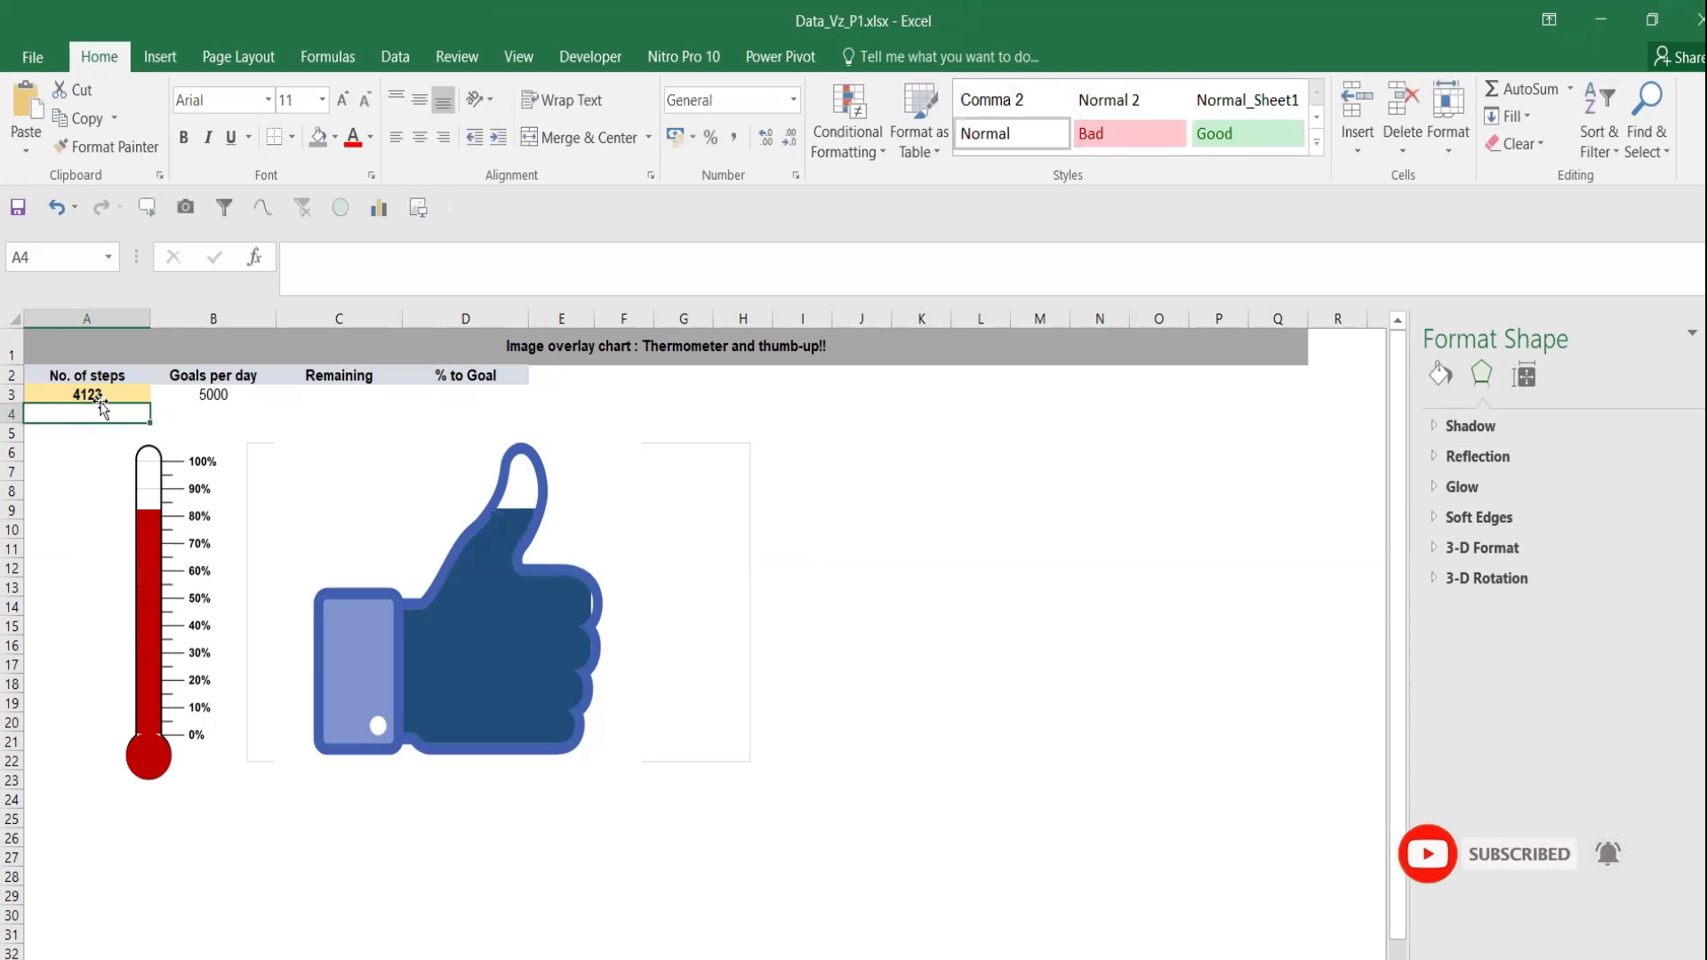
Shrink the thumbs-up picture slightly from its upper-right corner and shift it right so the blue column fills the hand
{"action": "left_click", "coordinate": [487, 415]}
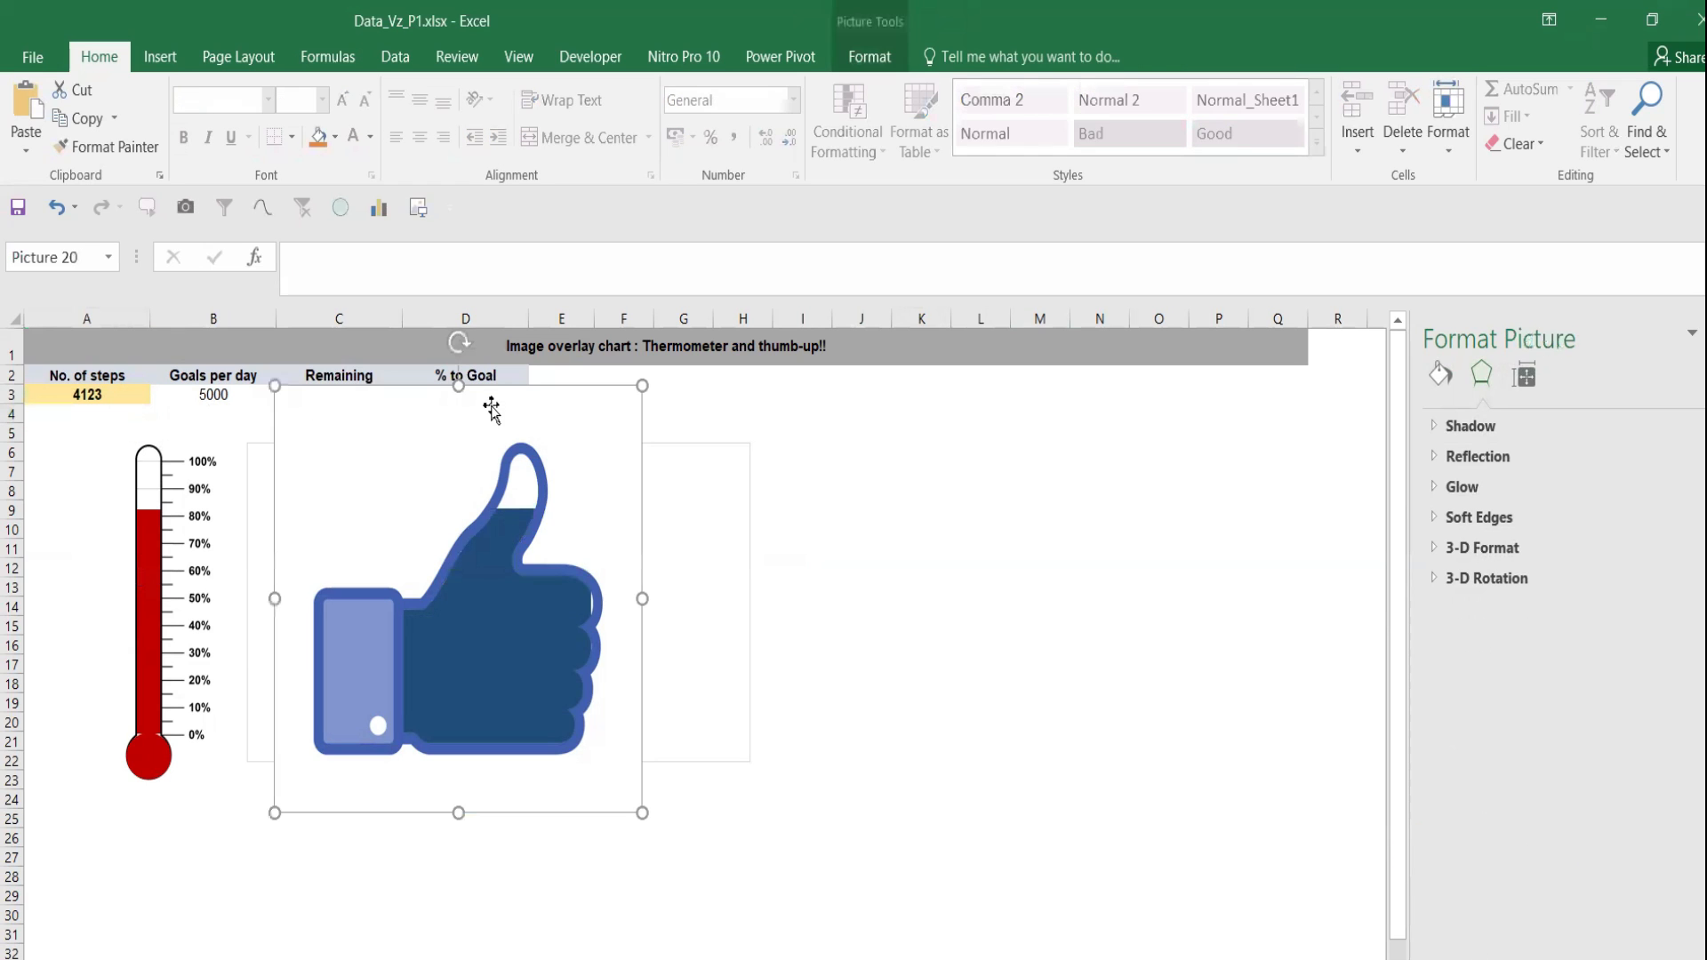
{"action": "left_click_drag", "start_coordinate": [640, 387], "coordinate": [622, 405]}
{"action": "left_click", "coordinate": [875, 522]}
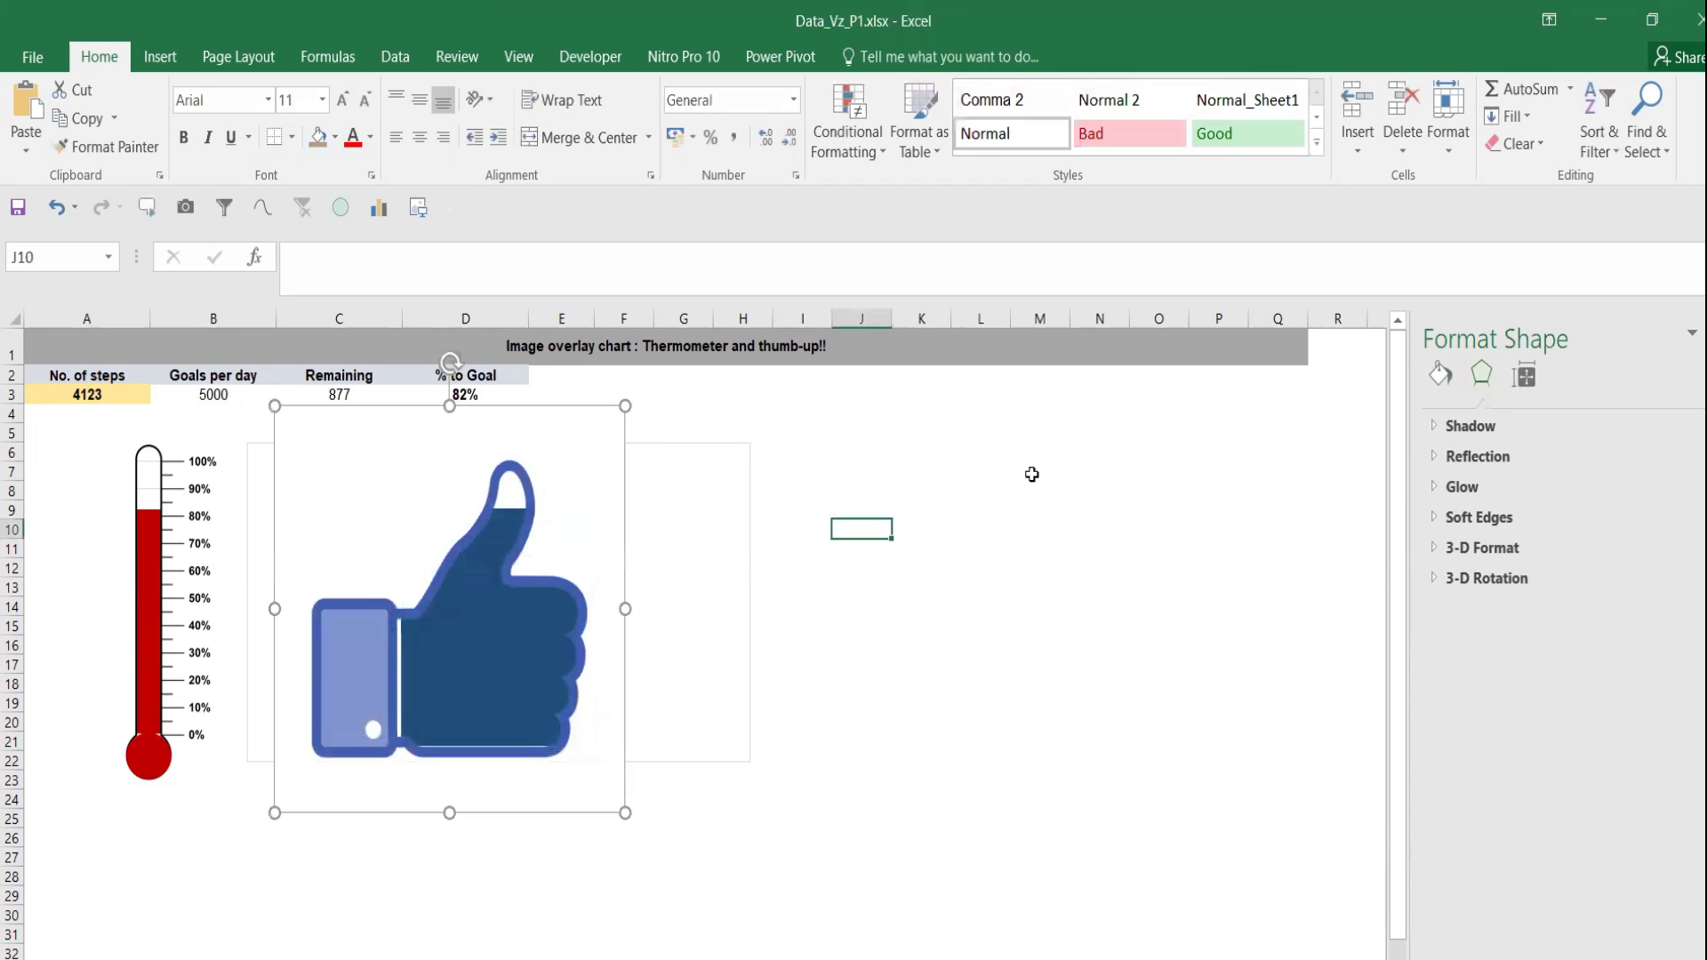
{"action": "left_click_drag", "start_coordinate": [549, 614], "coordinate": [556, 614]}
{"action": "left_click", "coordinate": [921, 608]}
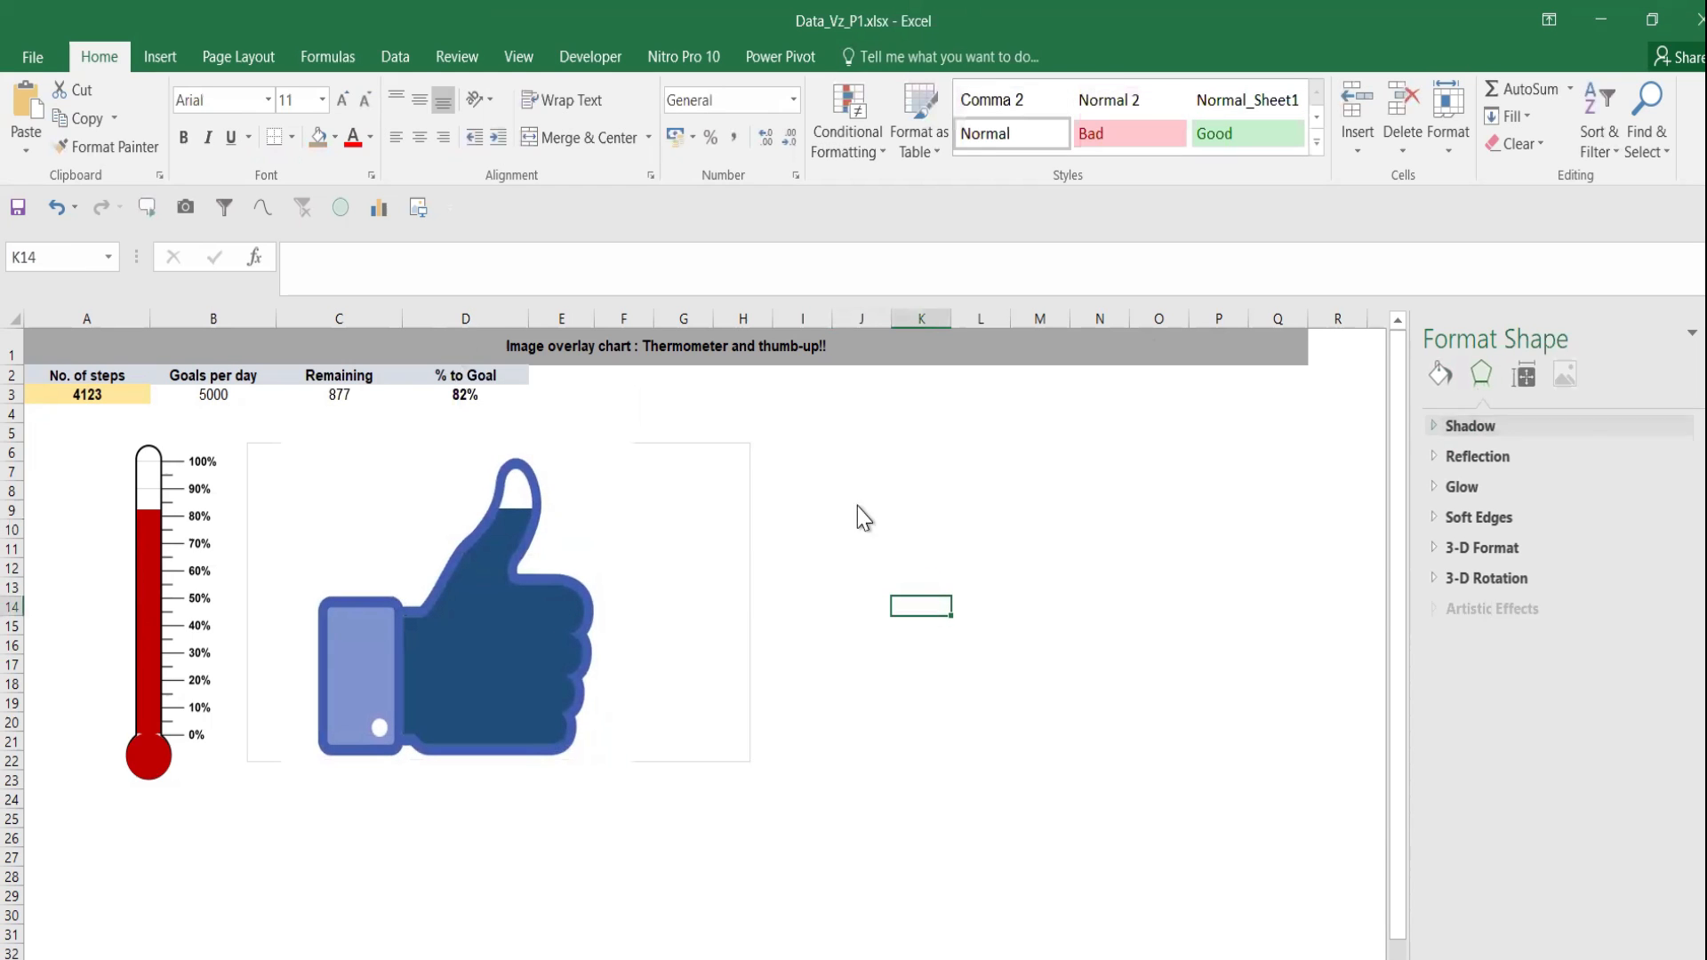
Recalculate the sheet repeatedly to check that the thermometer and thumbs-up charts follow the random number of steps
{"action": "left_click", "coordinate": [107, 399]}
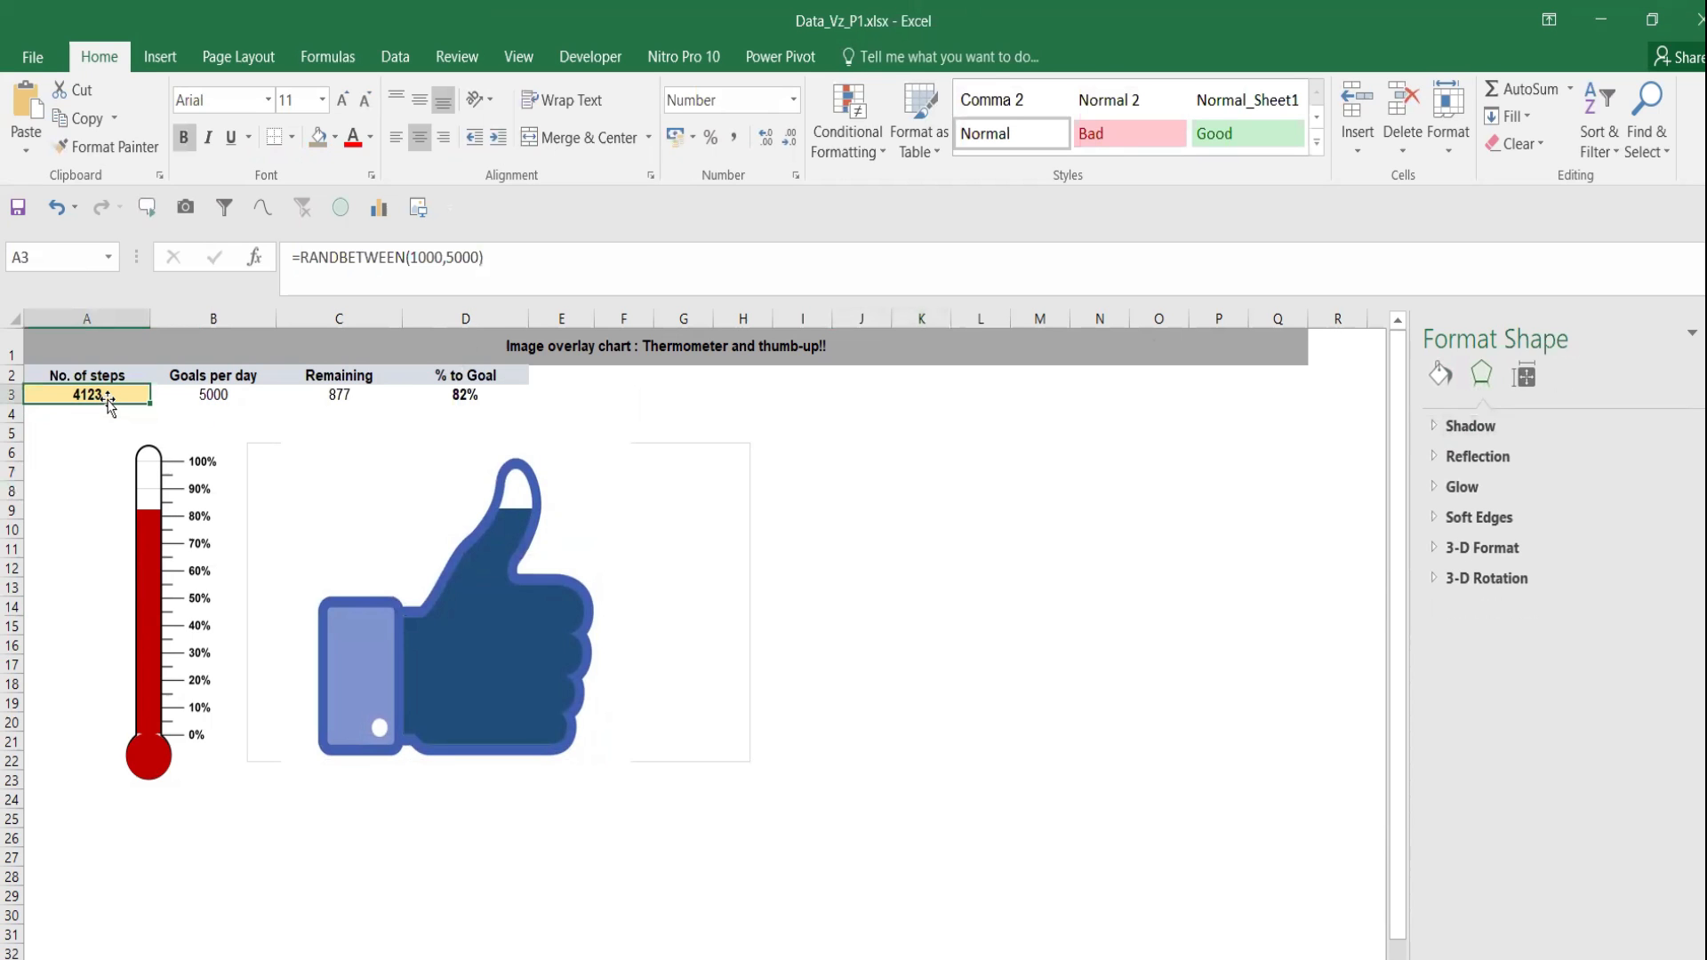
{"action": "left_click", "coordinate": [80, 438]}
{"action": "left_click", "coordinate": [239, 386]}
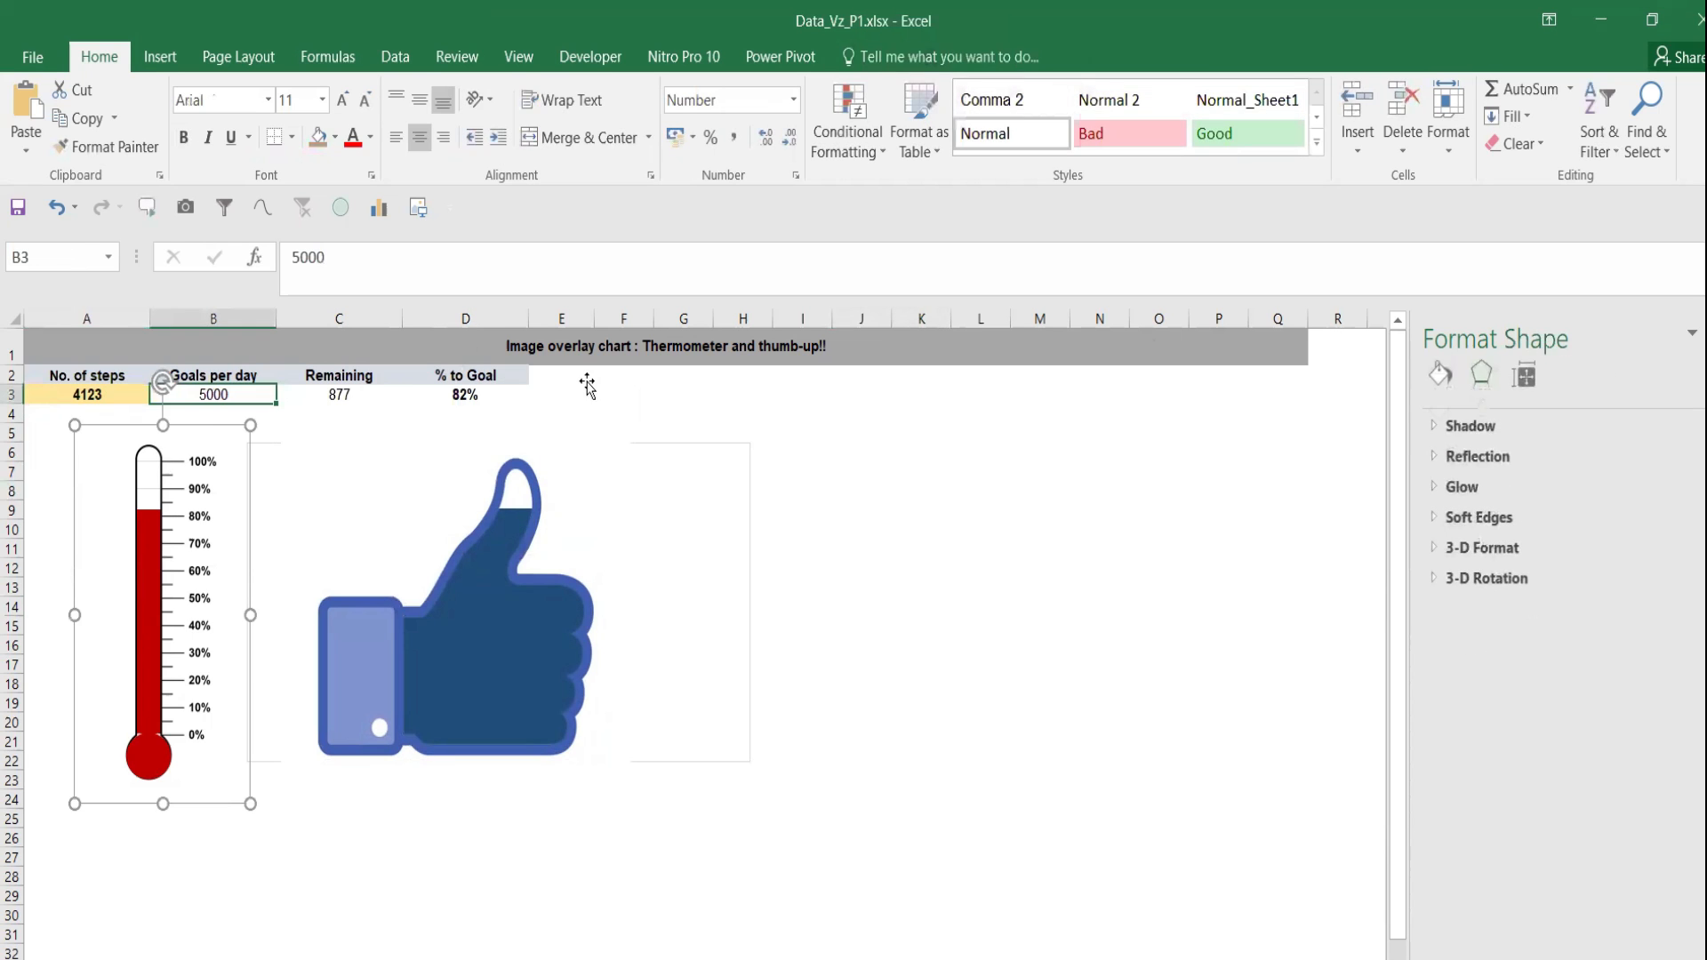
{"action": "left_click", "coordinate": [583, 378]}
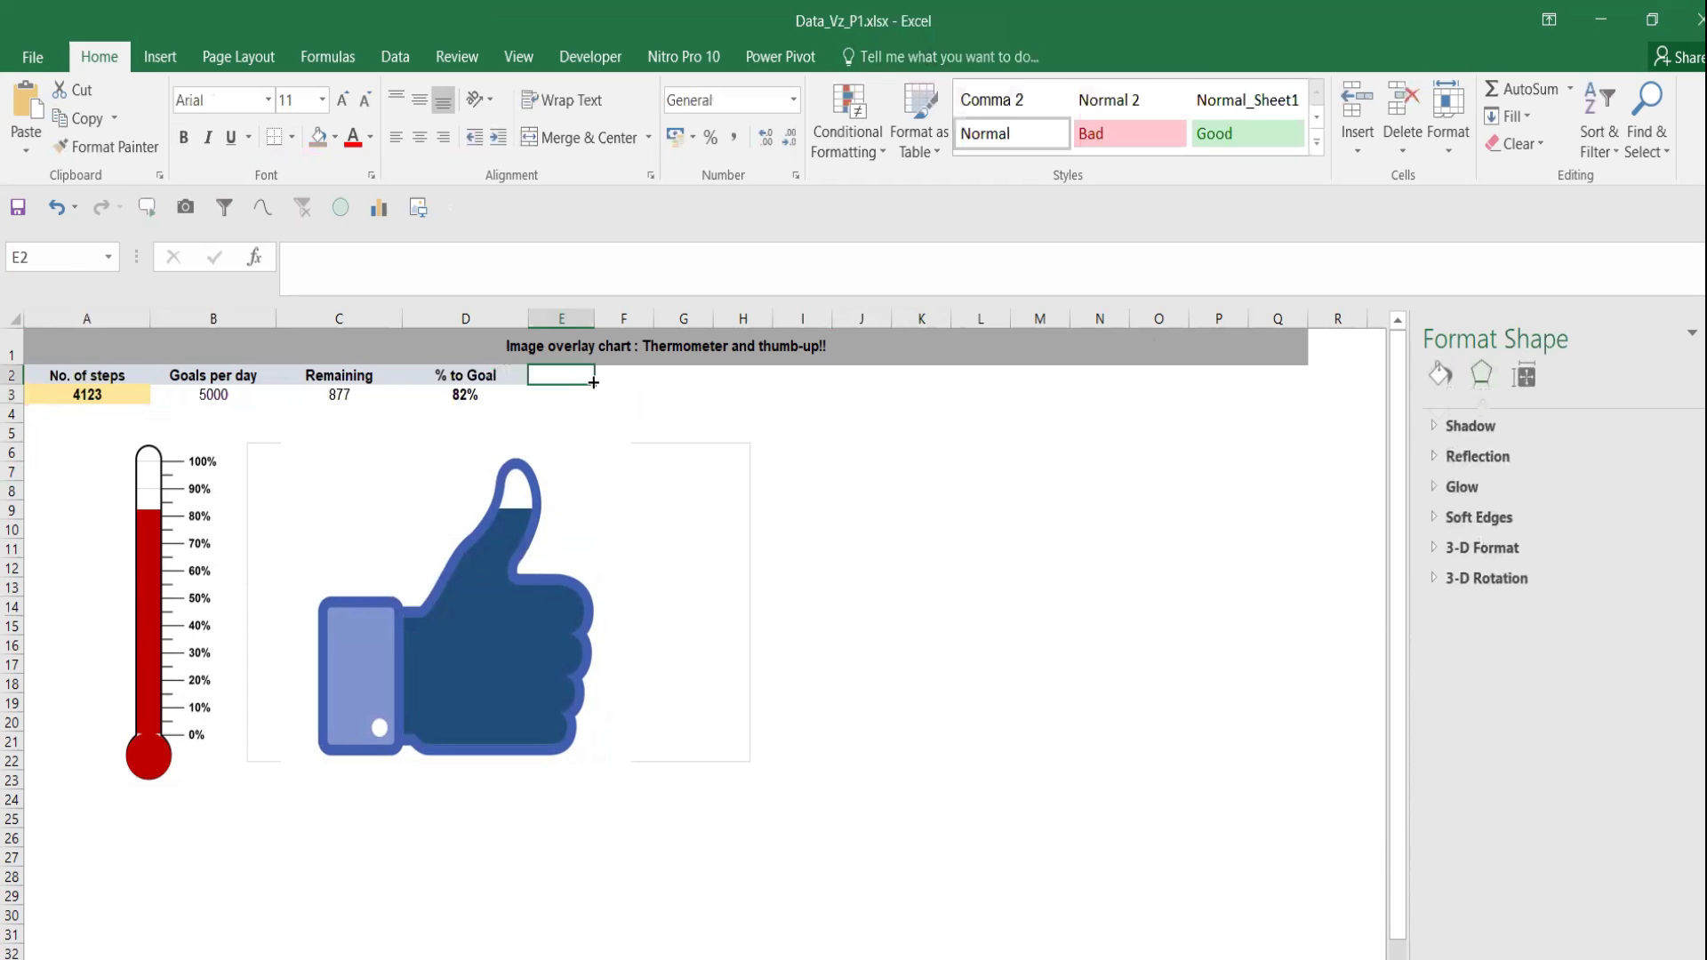
{"action": "key", "text": "F9"}
{"action": "key", "text": "F9"}
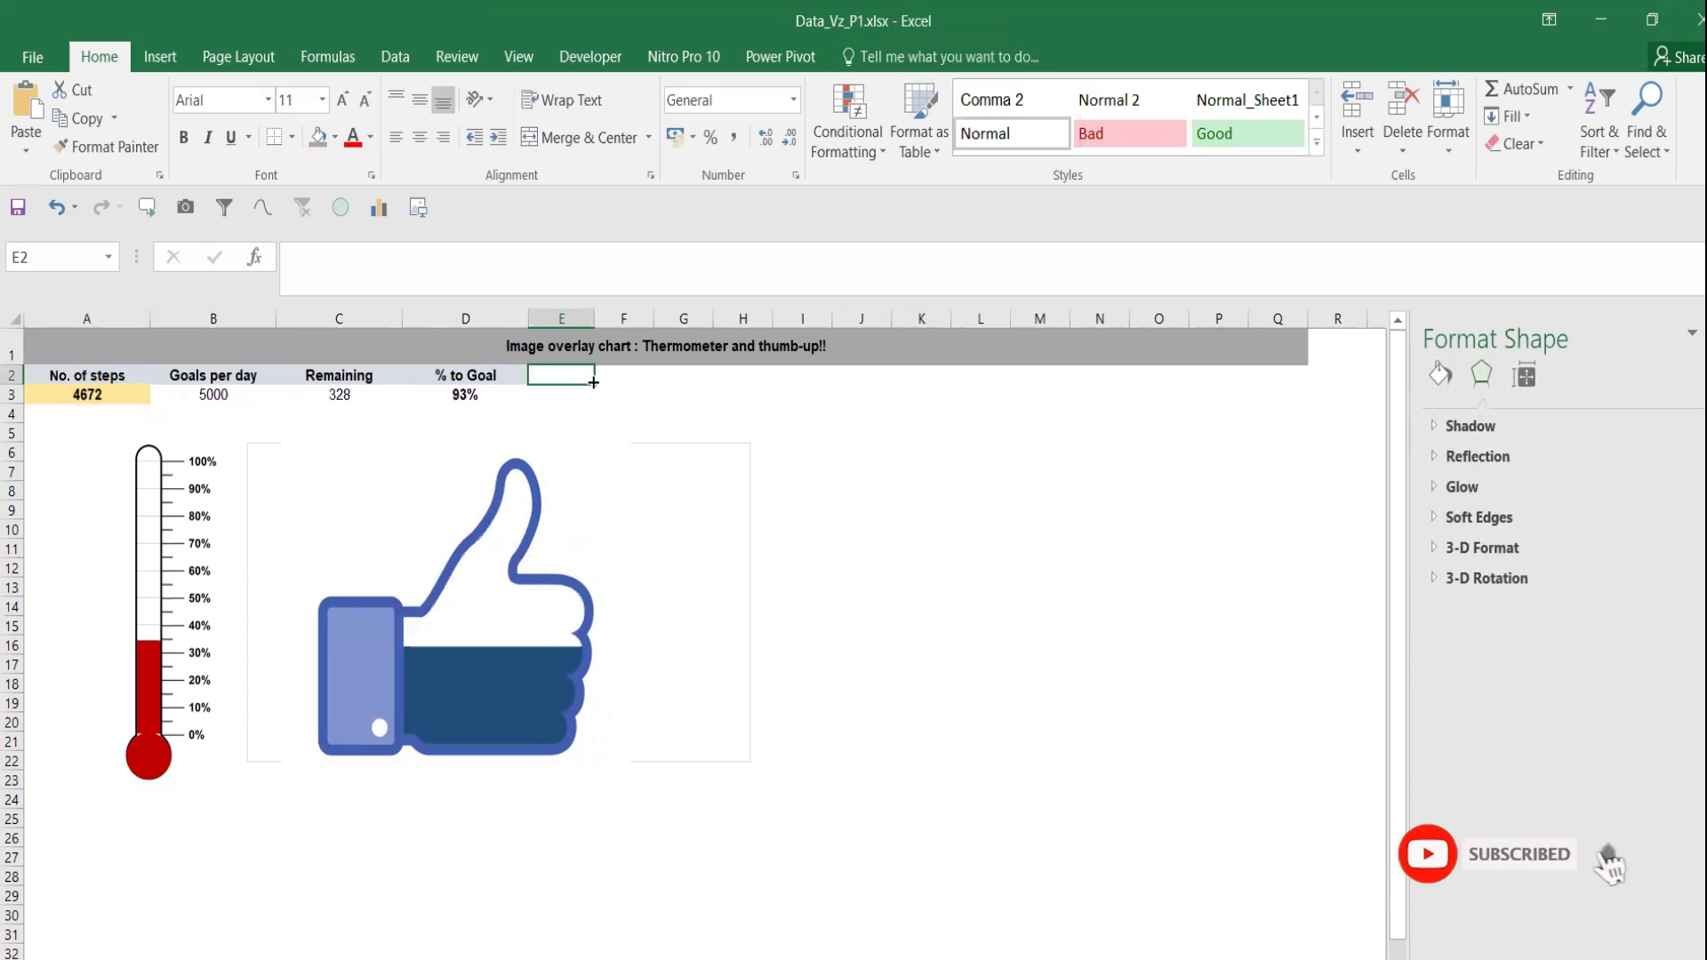
{"action": "key", "text": "F9"}
{"action": "key", "text": "F9"}
{"action": "key", "text": "F9"}
{"action": "key", "text": "F9"}
{"action": "key", "text": "F9"}
{"action": "key", "text": "F9"}
{"action": "key", "text": "F9"}
{"action": "key", "text": "F9"}
{"action": "key", "text": "F9"}
{"action": "key", "text": "F9"}
{"action": "key", "text": "F9"}
{"action": "key", "text": "F9"}
{"action": "key", "text": "F9"}
{"action": "key", "text": "F9"}
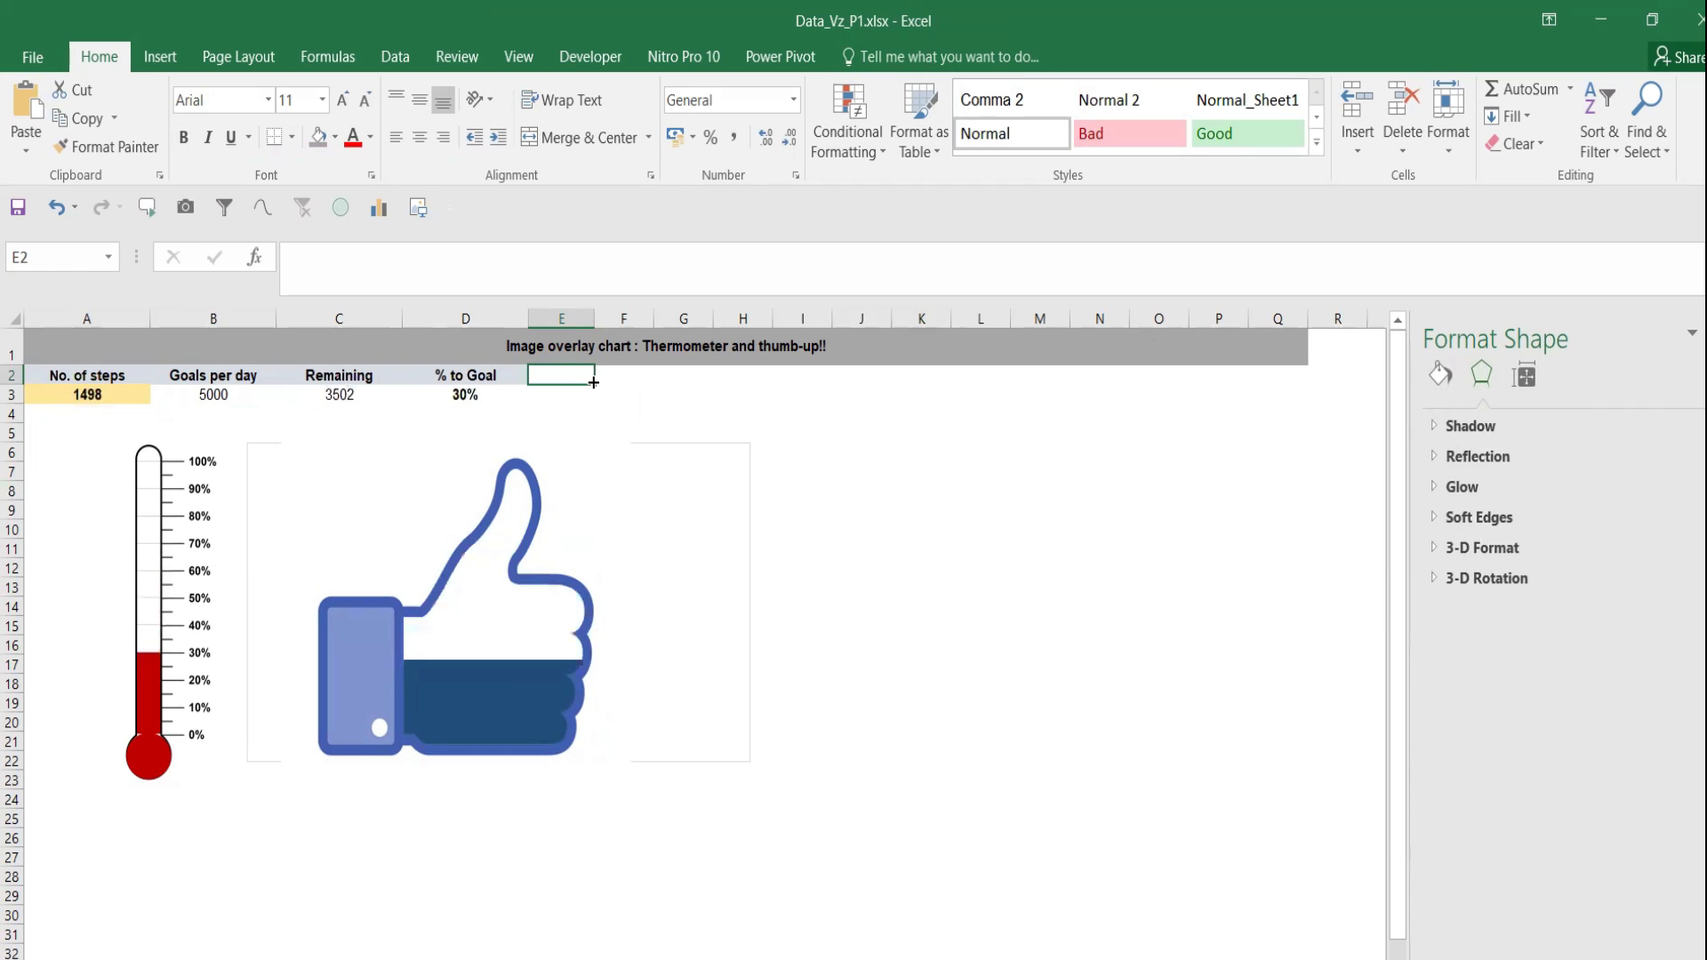
{"action": "key", "text": "F9"}
{"action": "key", "text": "F9"}
{"action": "key", "text": "F9"}
{"action": "key", "text": "F9"}
{"action": "key", "text": "F9"}
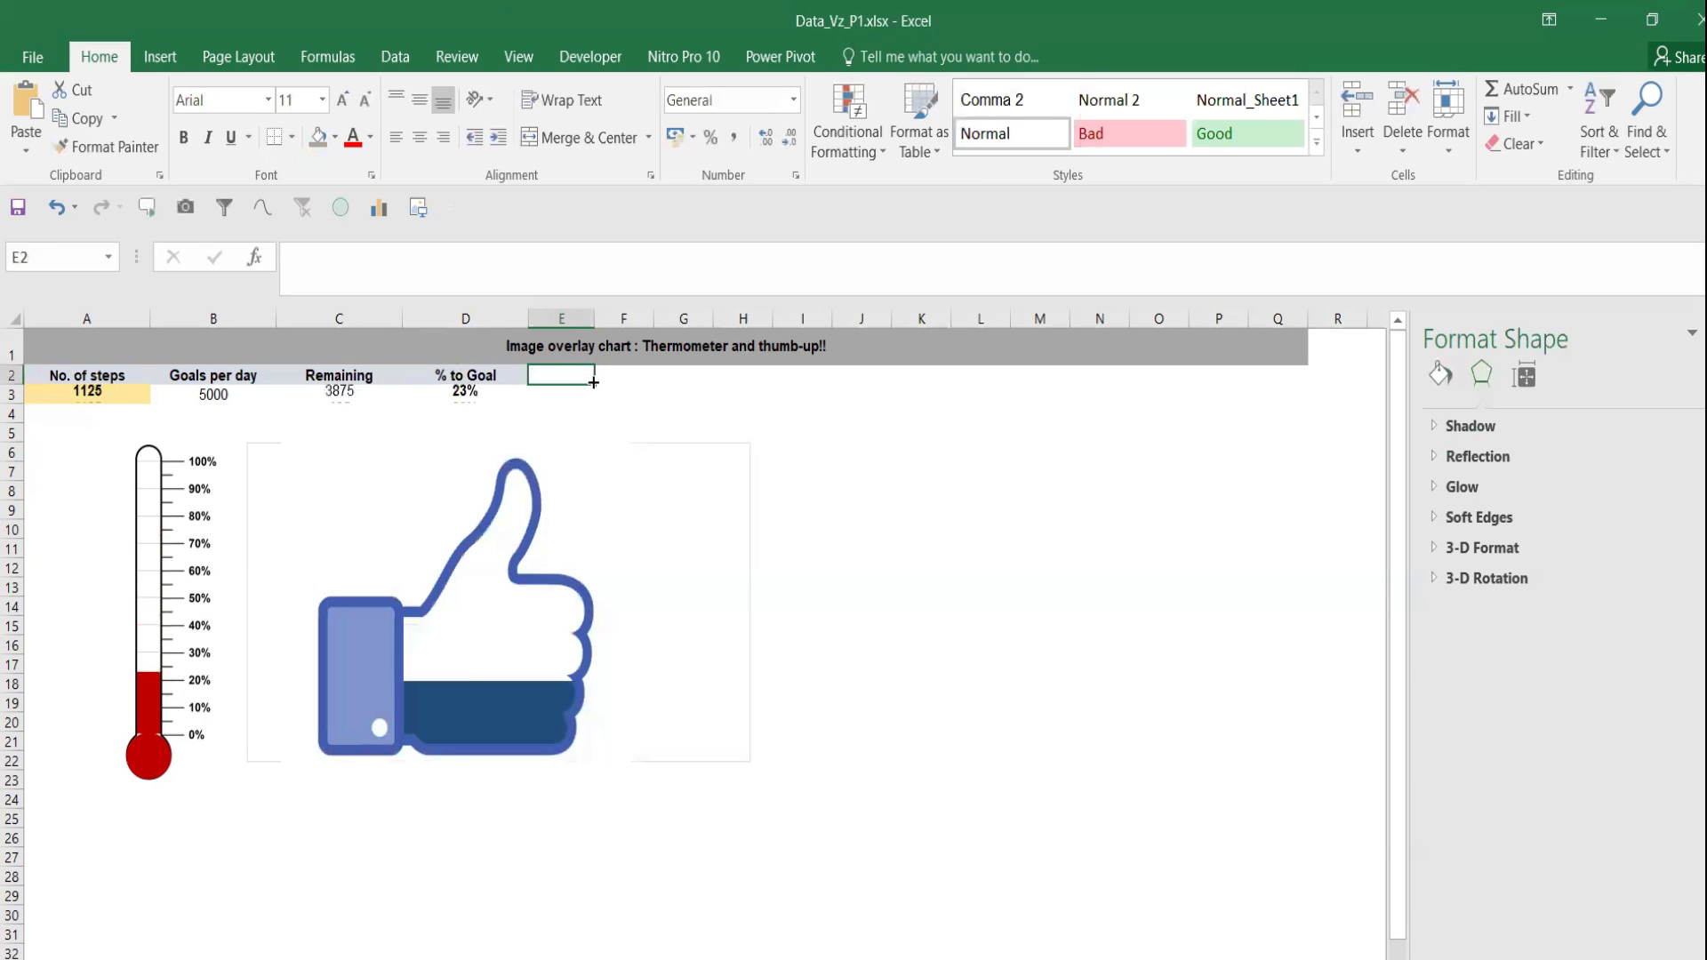
{"action": "key", "text": "F9"}
{"action": "key", "text": "F9"}
{"action": "key", "text": "F9"}
{"action": "key", "text": "F9"}
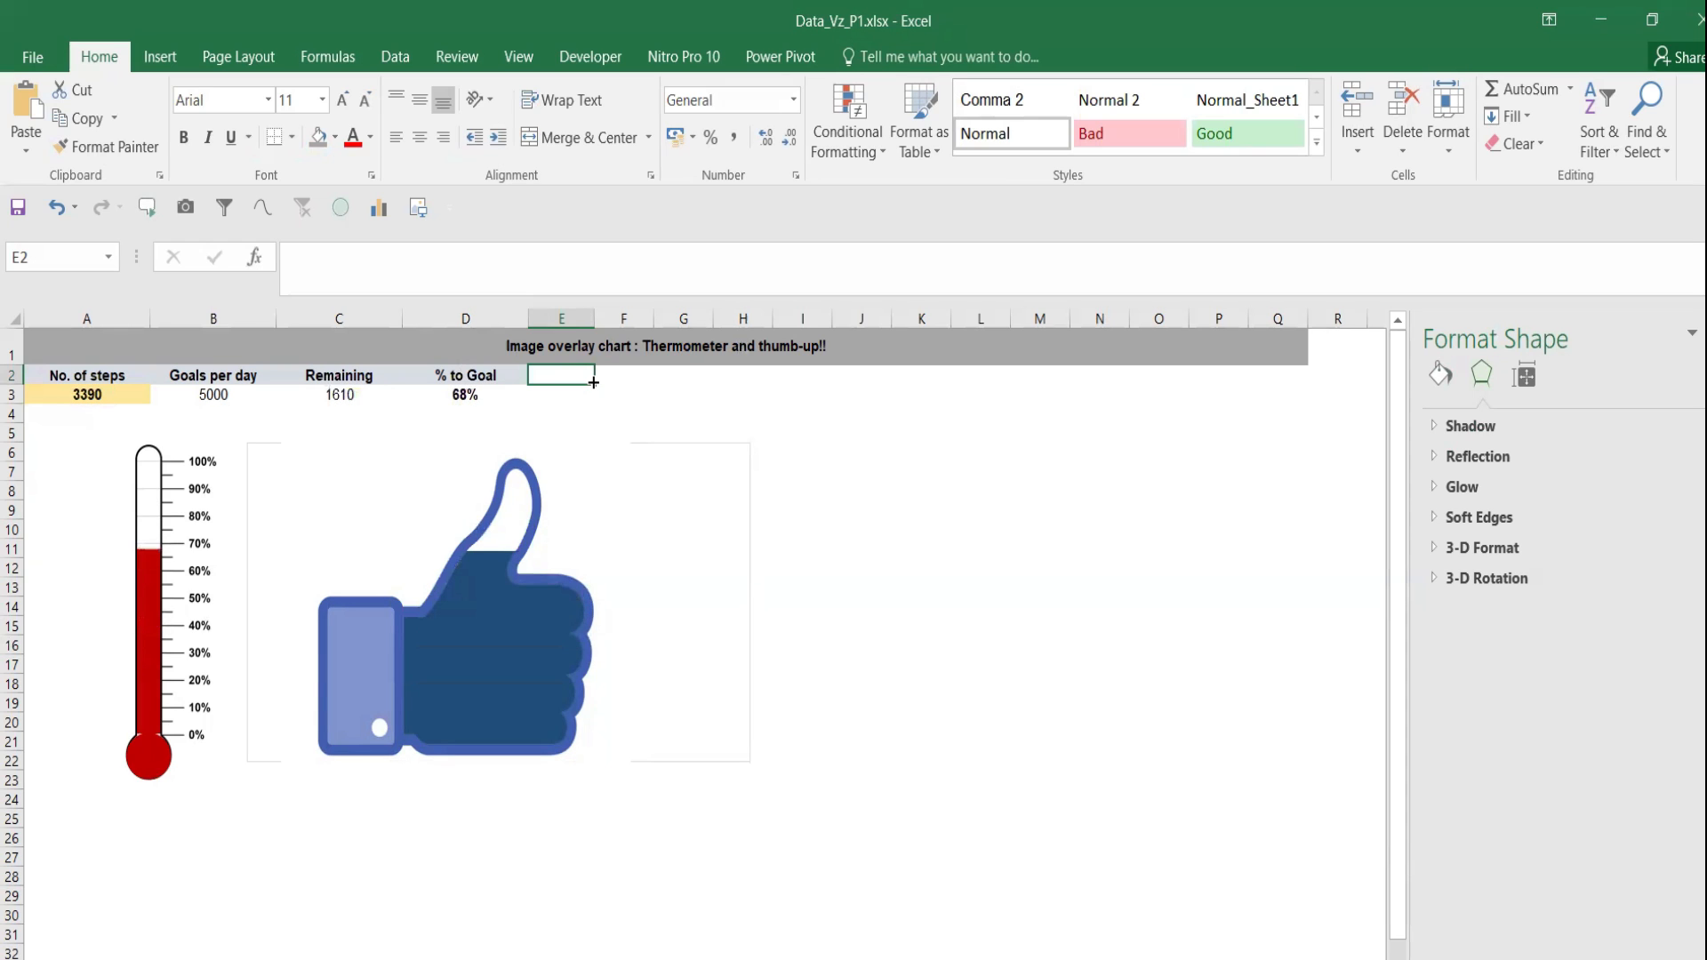
{"action": "key", "text": "F9"}
{"action": "key", "text": "F9"}
{"action": "key", "text": "F9"}
{"action": "key", "text": "F9"}
{"action": "key", "text": "F9"}
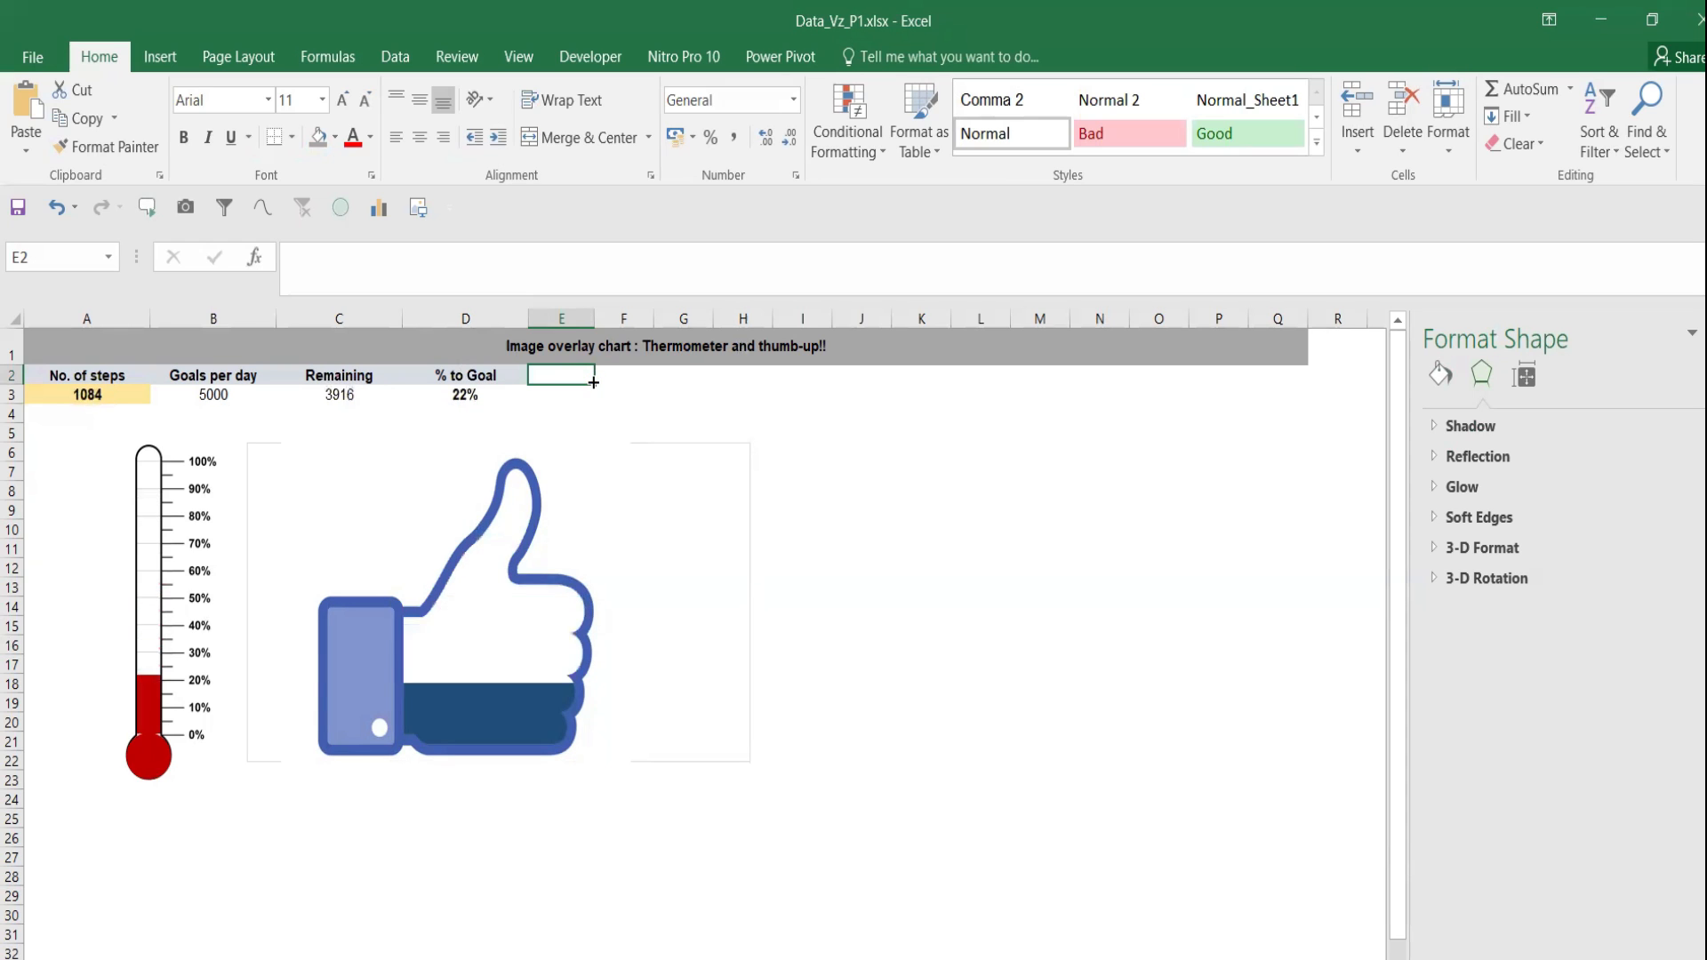
{"action": "key", "text": "F9"}
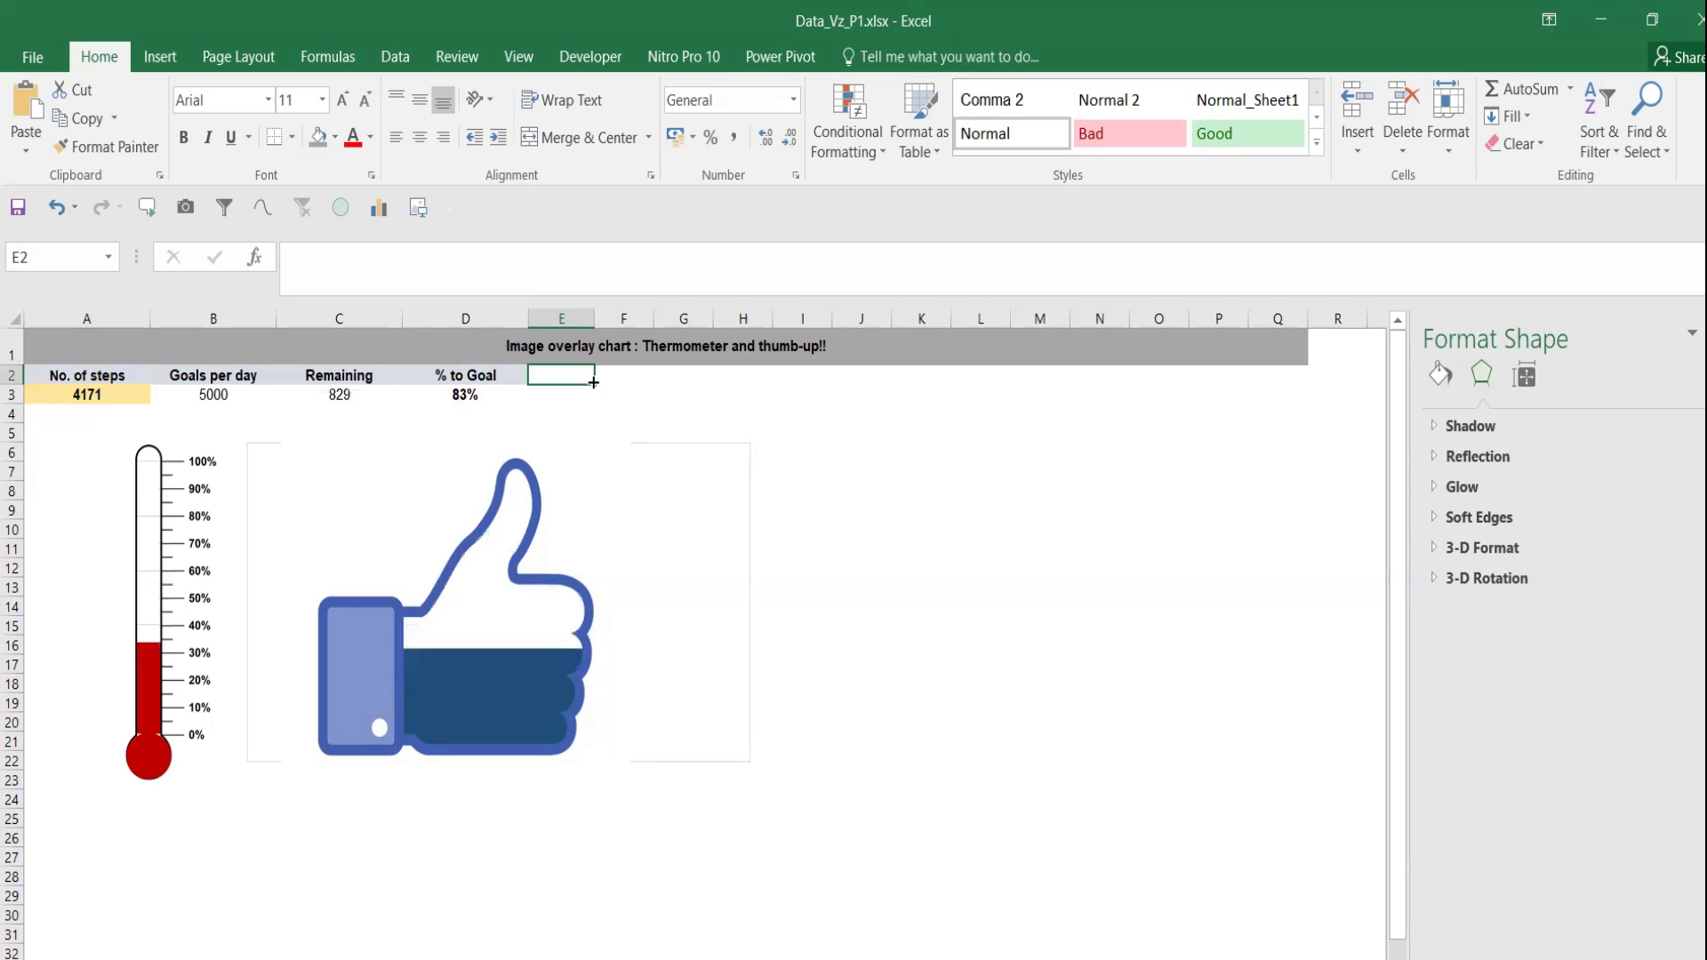
{"action": "key", "text": "F9"}
{"action": "key", "text": "F9"}
{"action": "key", "text": "F9"}
{"action": "key", "text": "F9"}
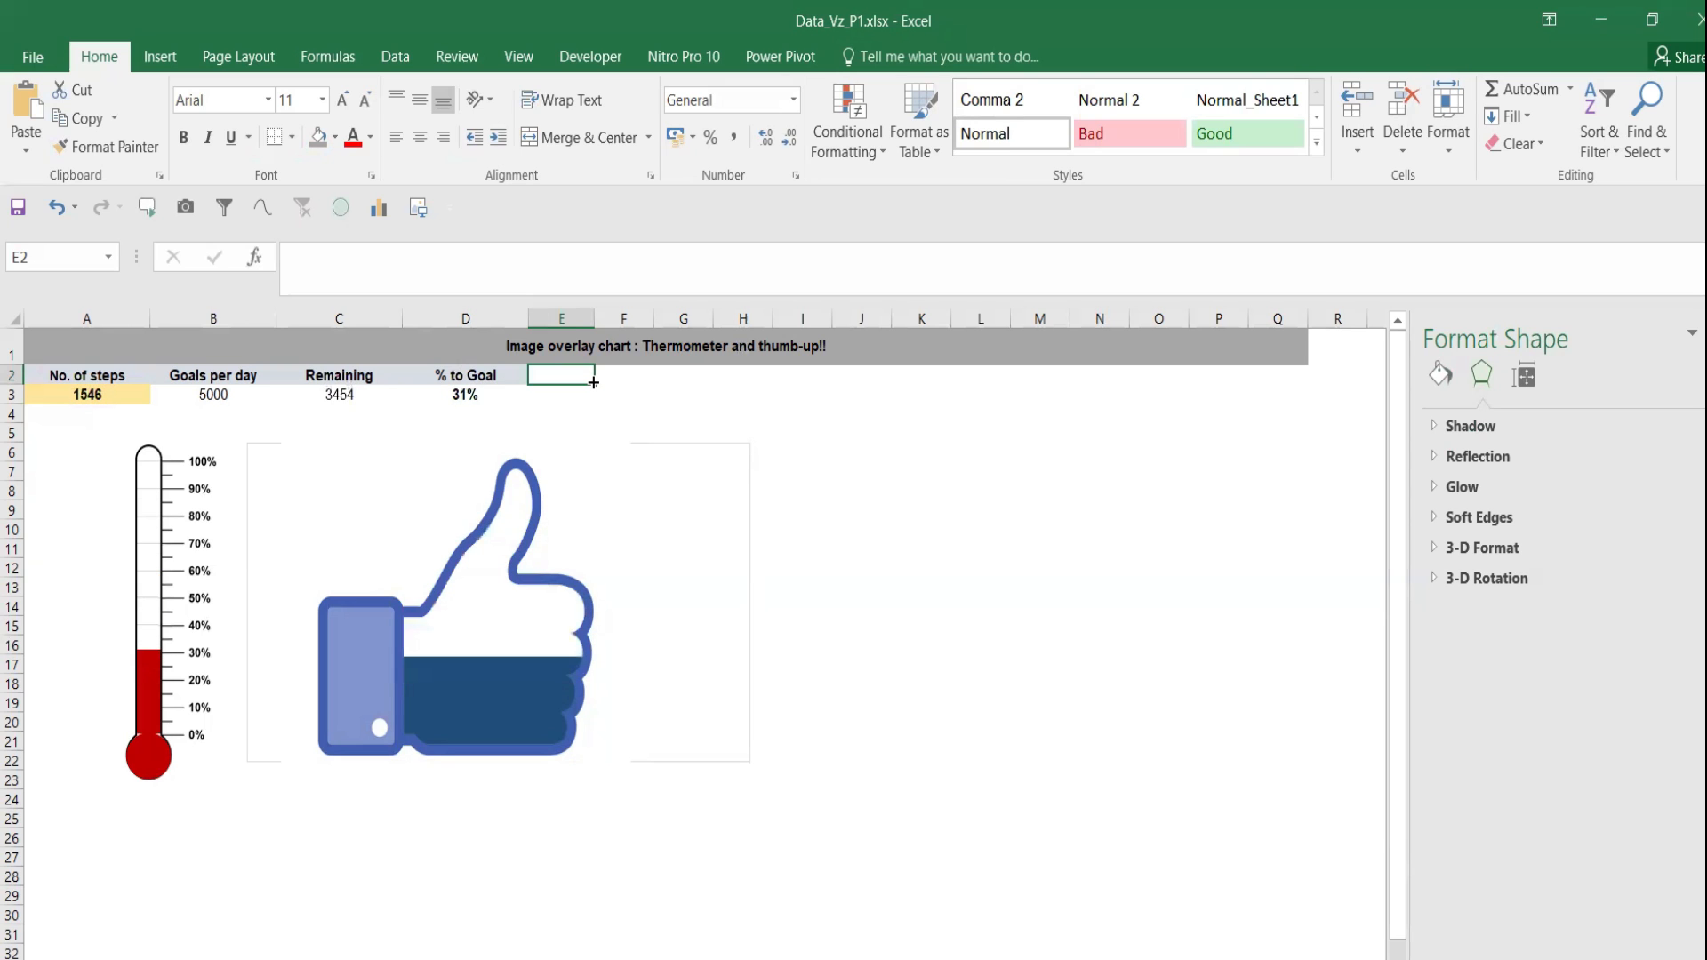
{"action": "key", "text": "F9"}
{"action": "key", "text": "F9"}
{"action": "key", "text": "F9"}
{"action": "key", "text": "F9"}
{"action": "key", "text": "F9"}
{"action": "key", "text": "F9"}
{"action": "key", "text": "F9"}
{"action": "key", "text": "F9"}
{"action": "key", "text": "F9"}
{"action": "key", "text": "F9"}
{"action": "key", "text": "F9"}
{"action": "key", "text": "F9"}
{"action": "key", "text": "F9"}
{"action": "key", "text": "F9"}
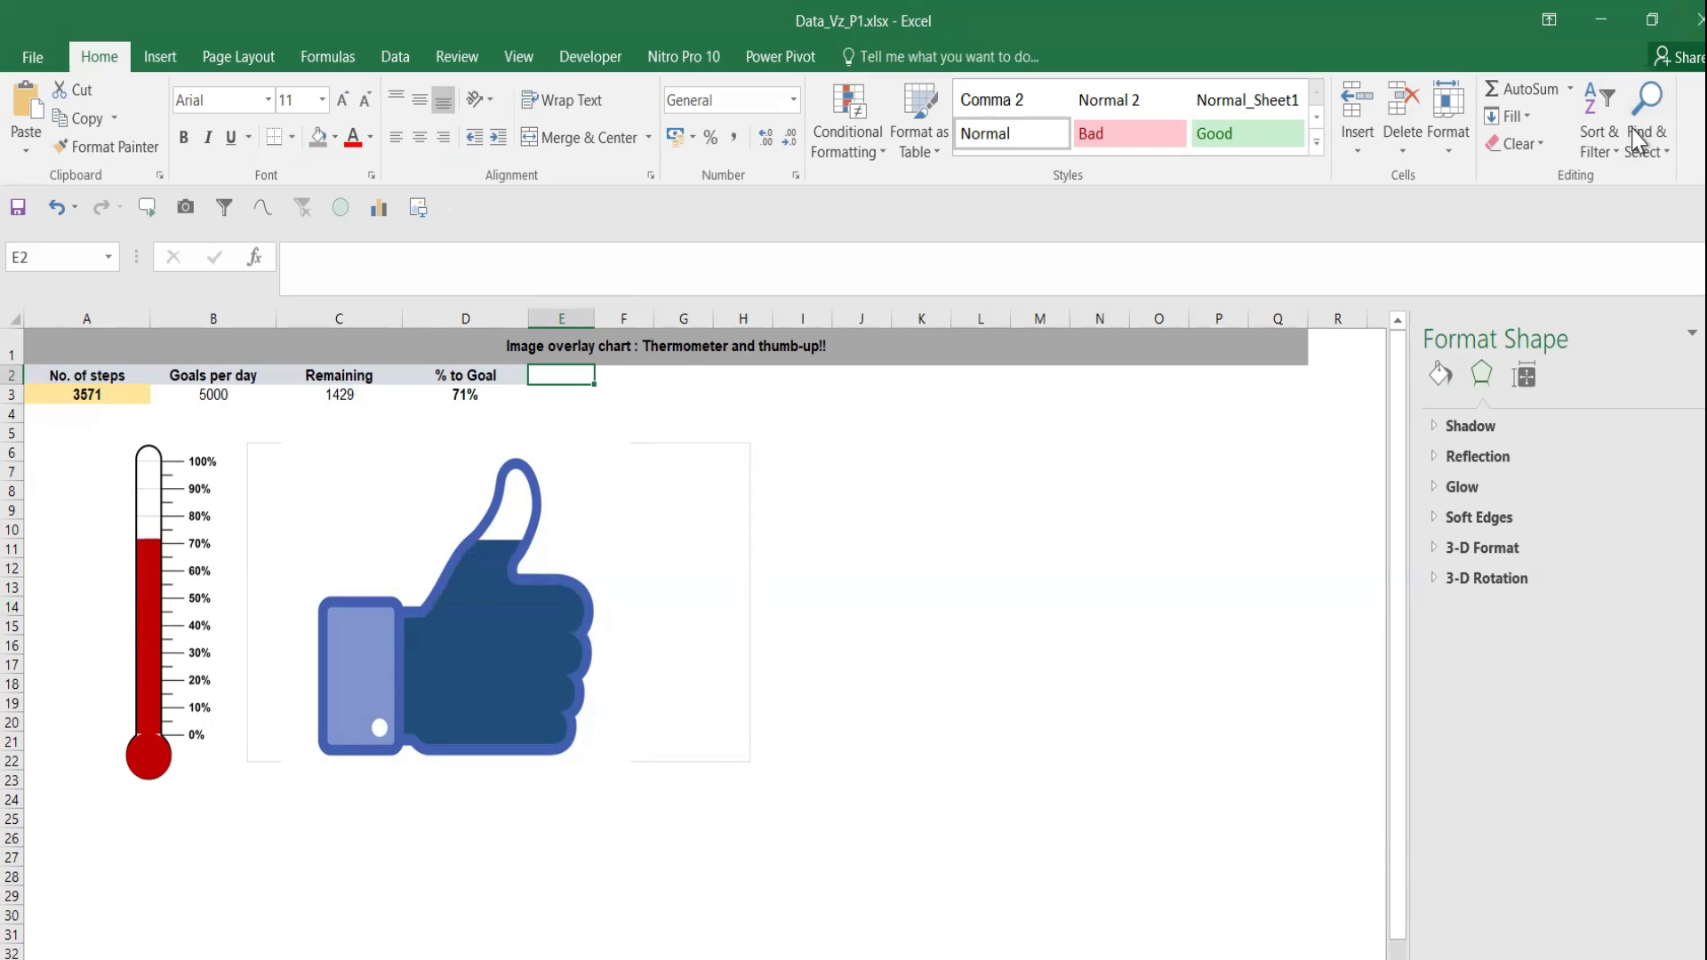